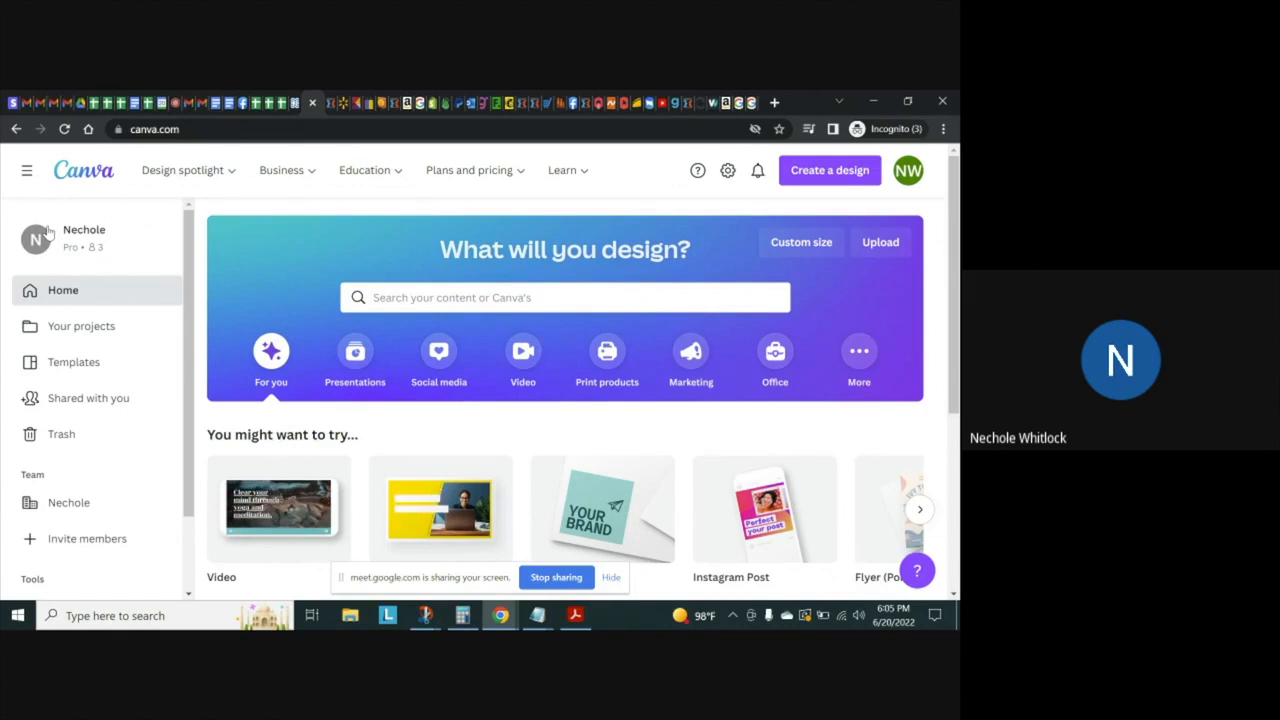
Review the payment method and Canva Pro subscription in the account's billing and teams settings, and return to the home page
left_click(907, 177)
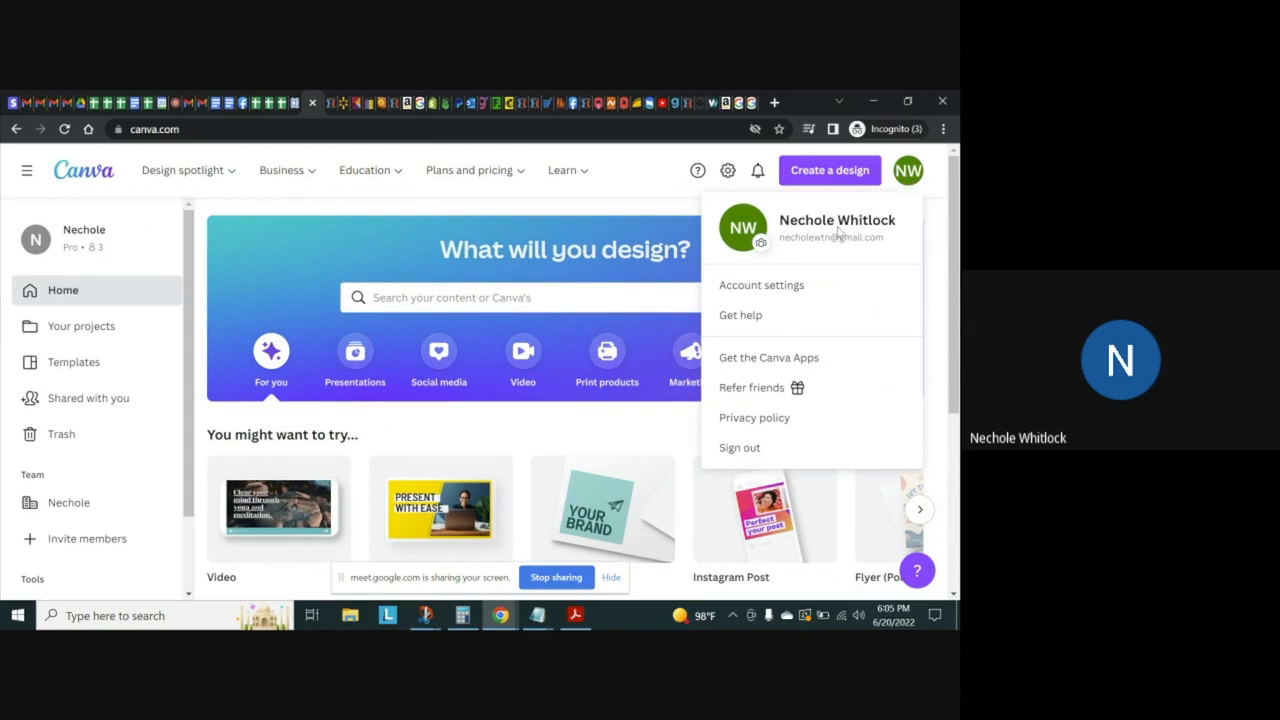
left_click(795, 287)
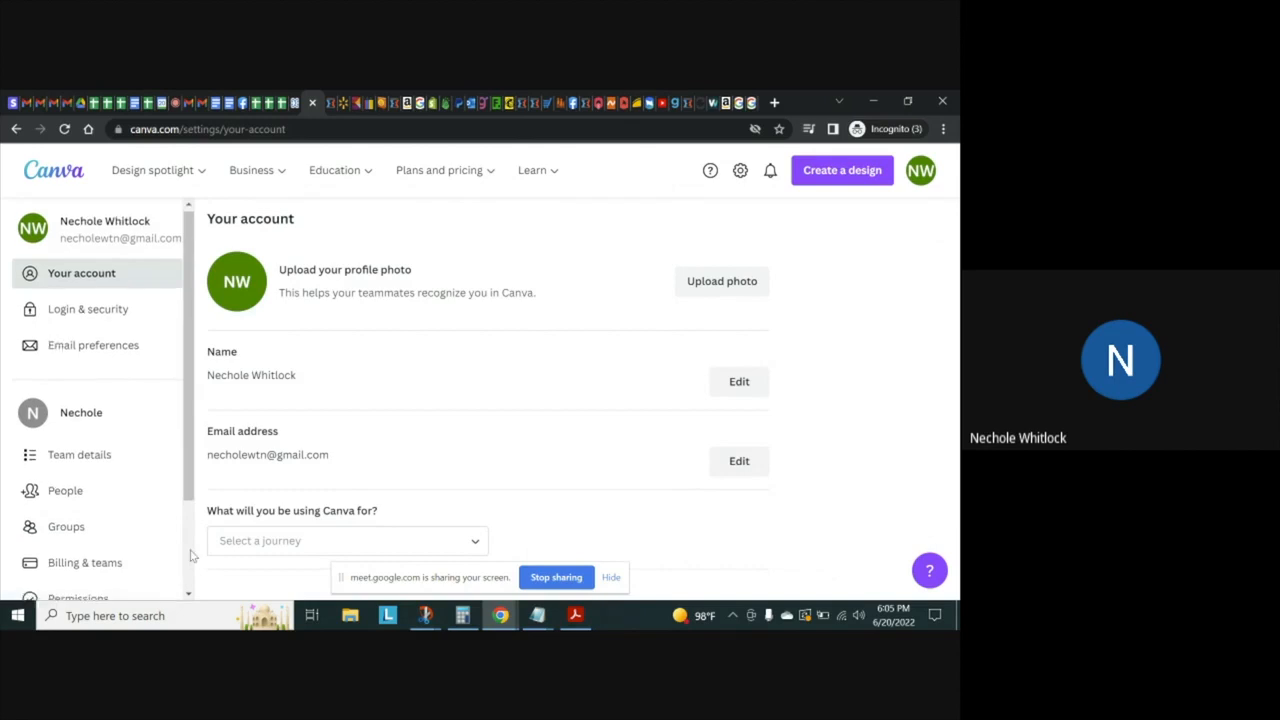
scroll(129, 514, "down", 2)
left_click(94, 449)
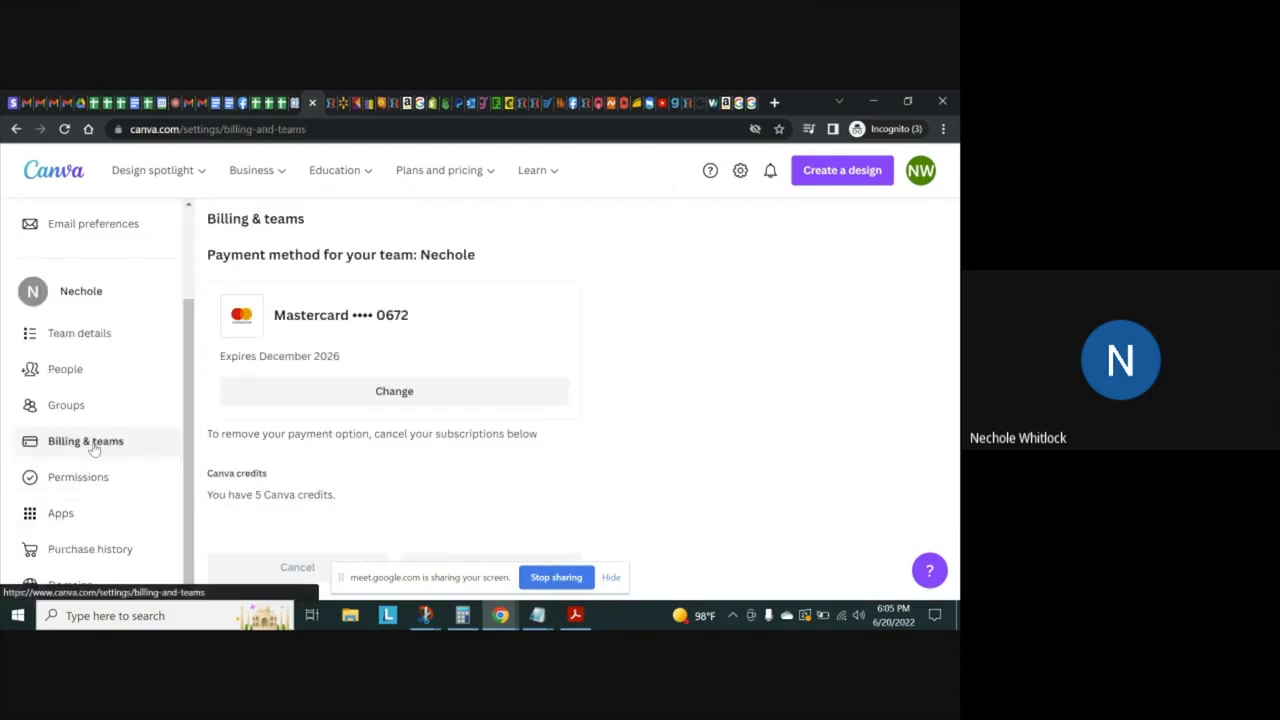
left_click_drag(950, 262, 959, 350)
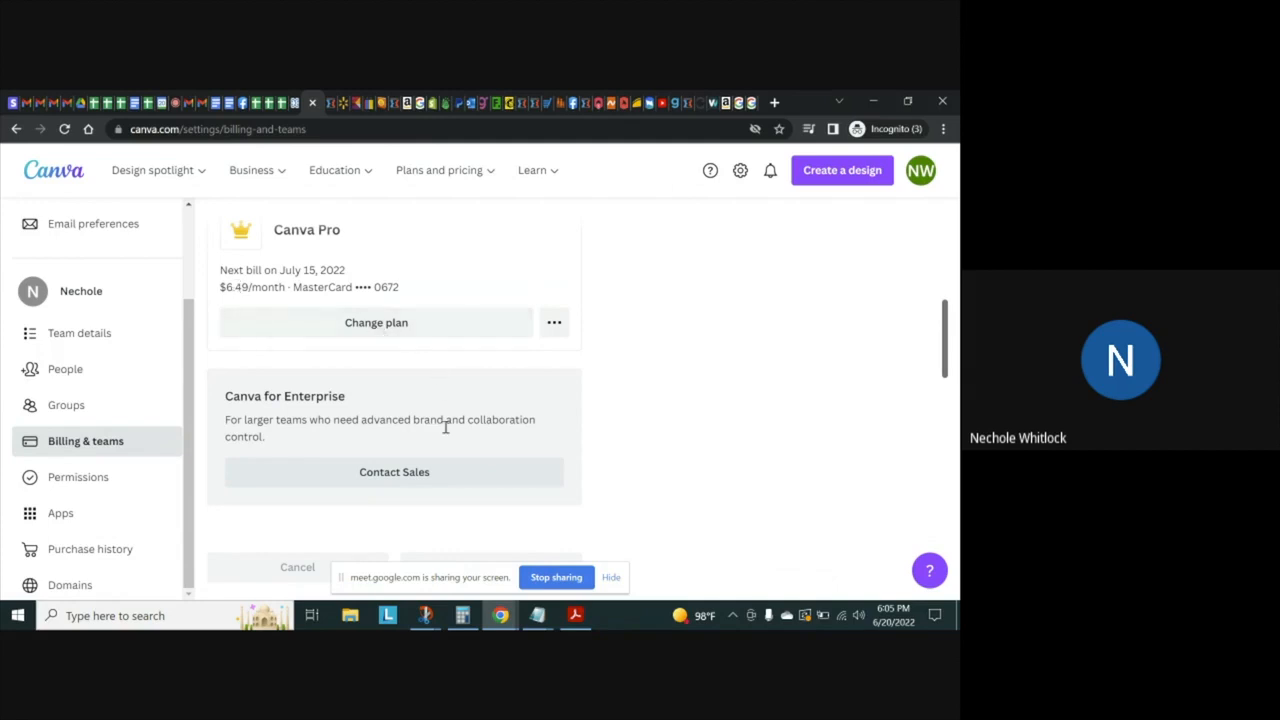
left_click_drag(187, 366, 183, 275)
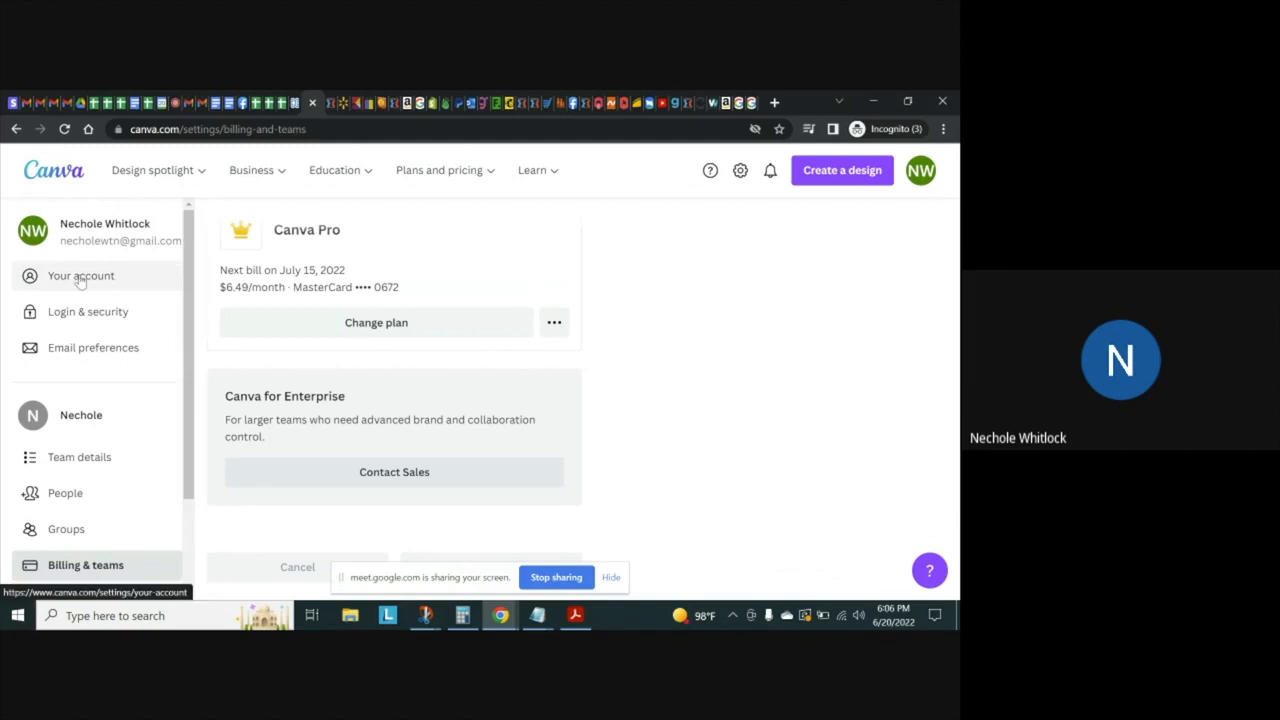
left_click(55, 175)
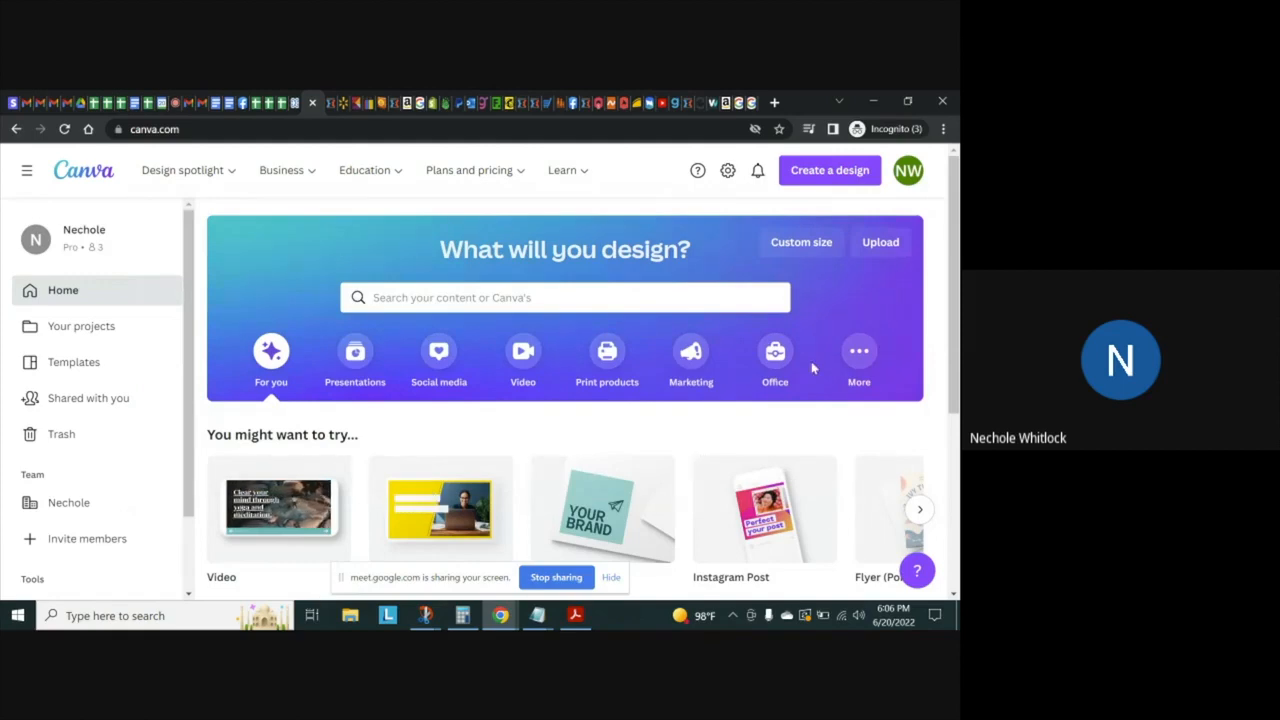
Create a blank Facebook Video design from the video design types
scroll(955, 275, "down", 2)
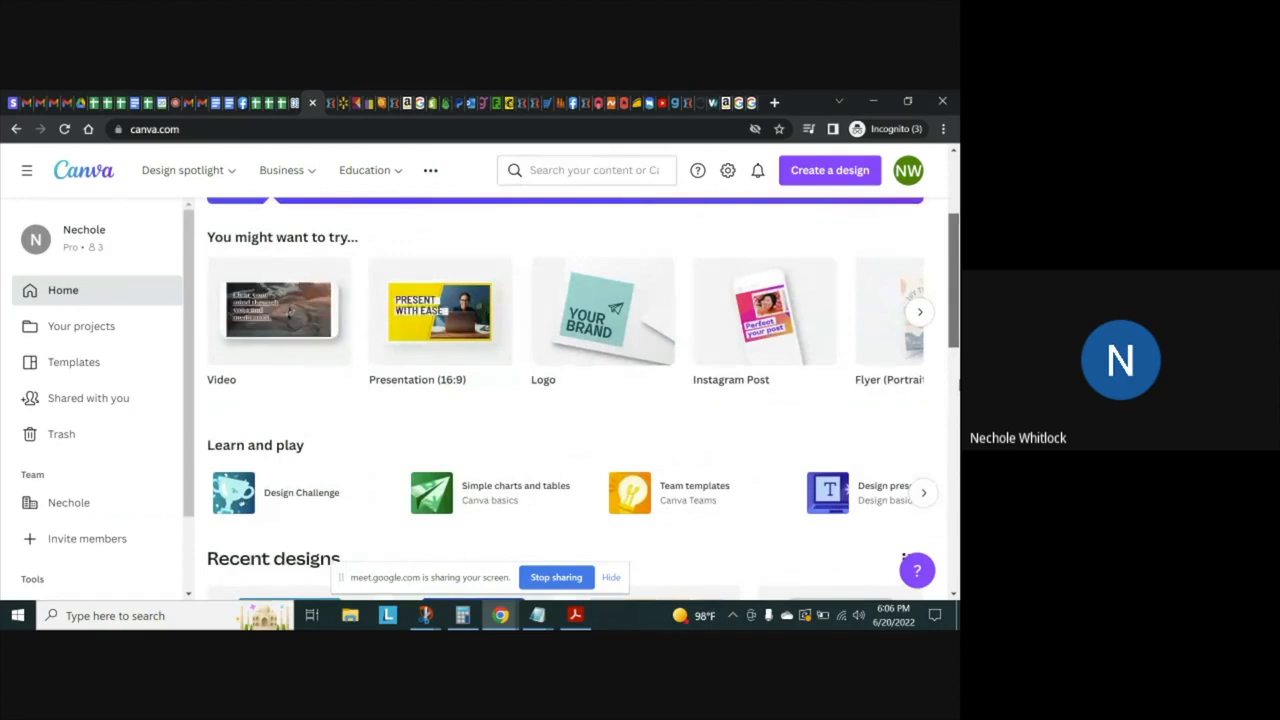
scroll(948, 316, "up", 2)
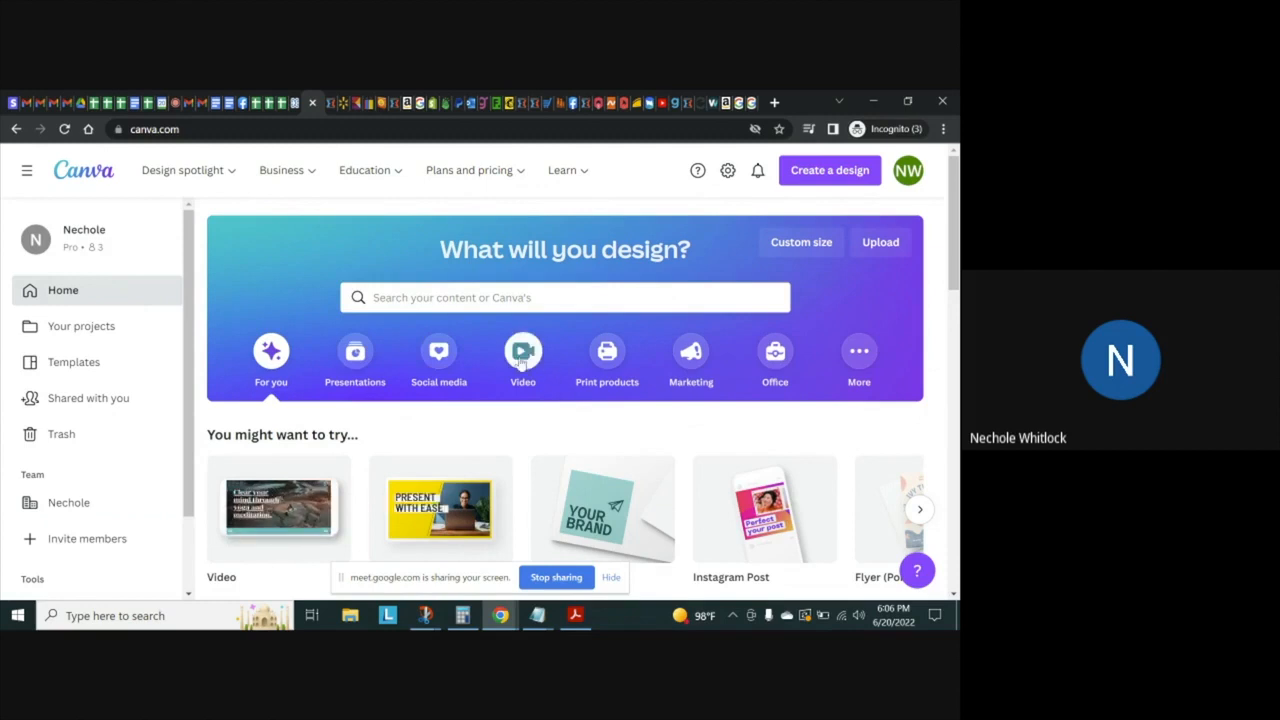
left_click(521, 360)
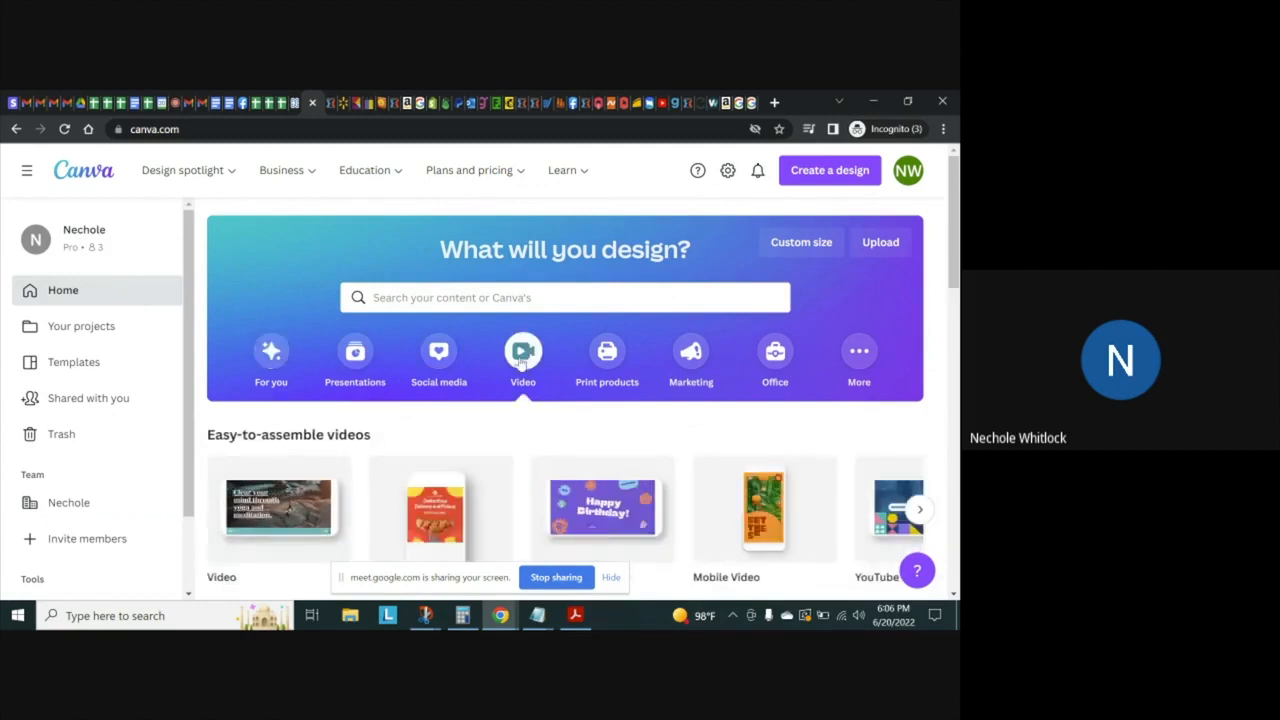
mouse_move(438, 488)
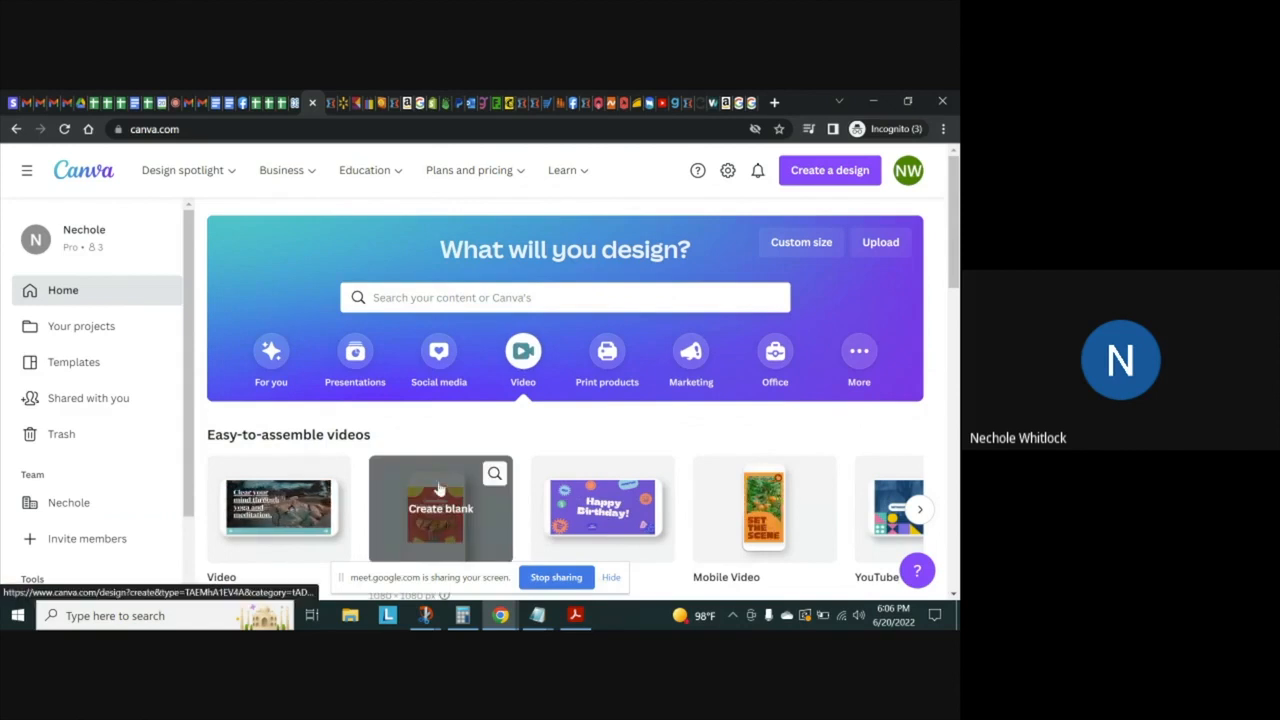
left_click(438, 488)
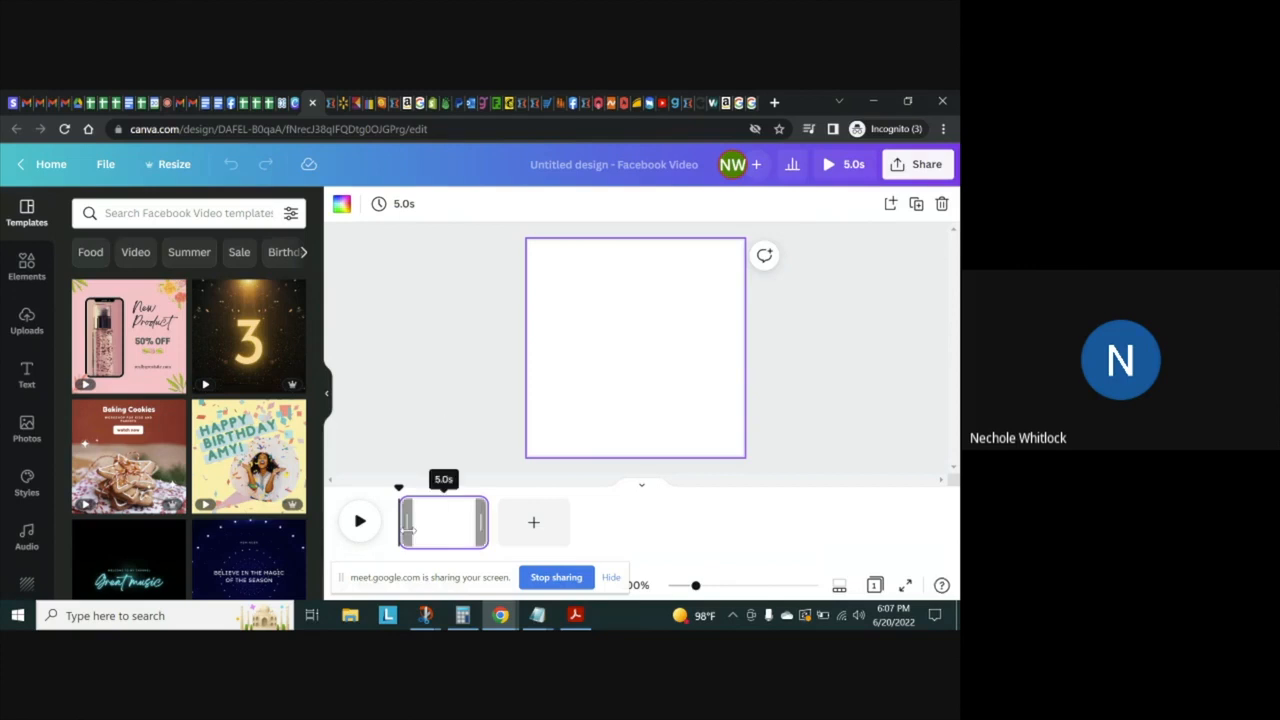
Apply the pink "New Product 50% OFF" template to the blank page and play a preview of it
mouse_move(130, 362)
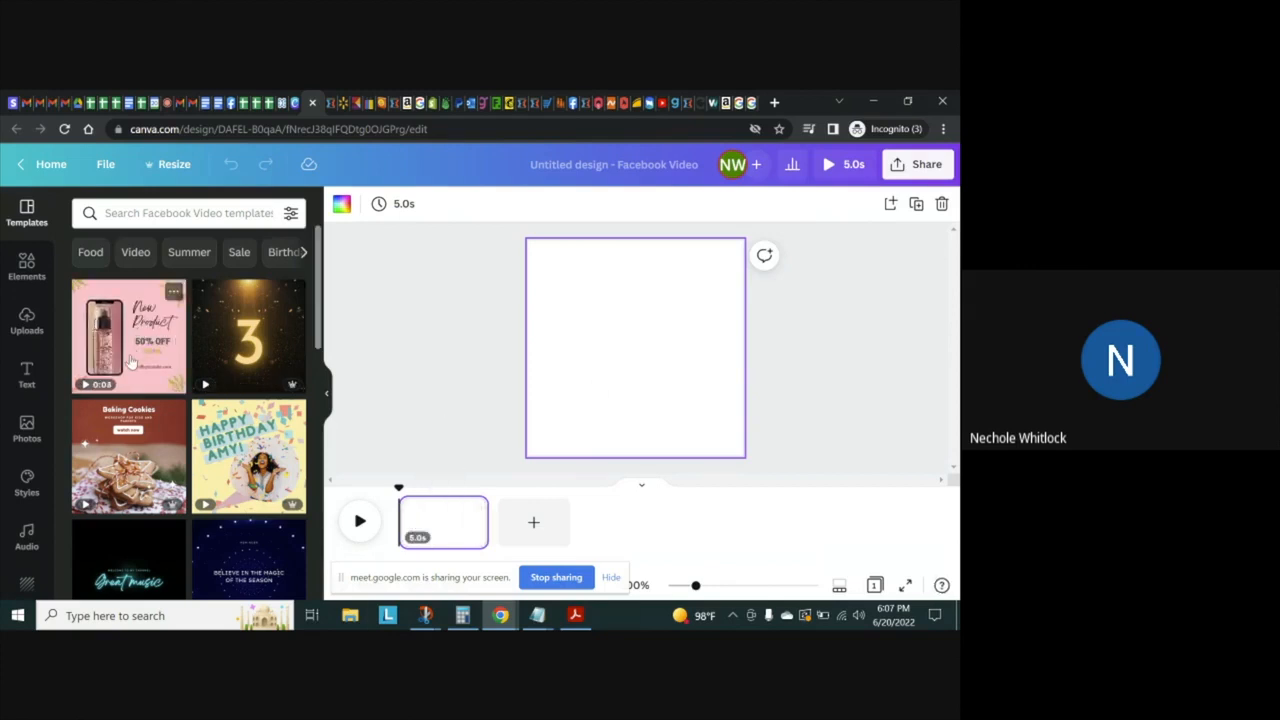
left_click(130, 362)
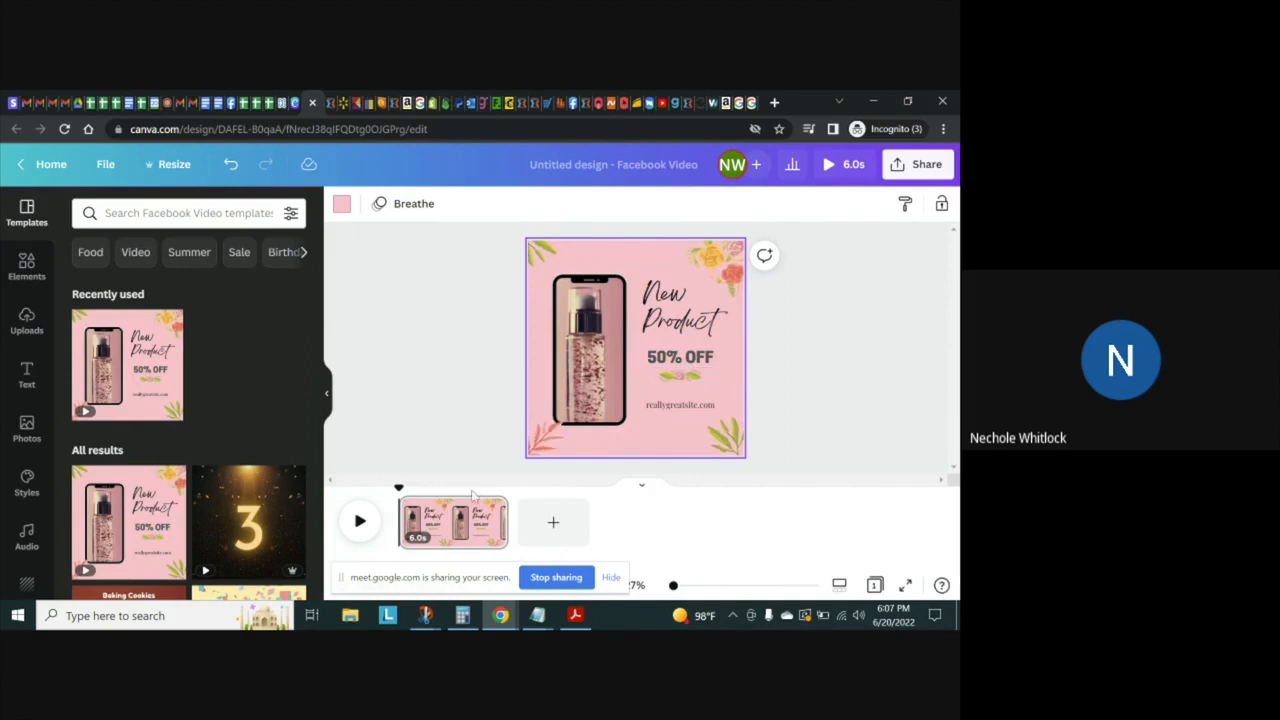
left_click(358, 522)
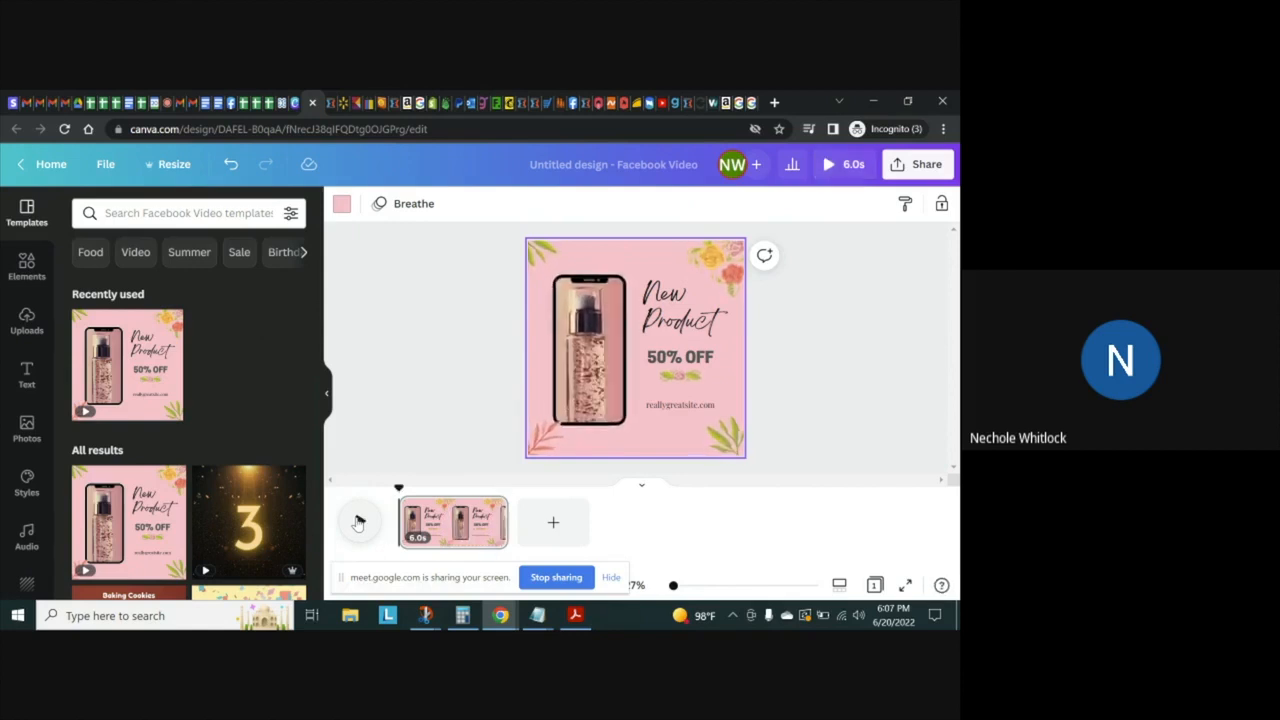
Look through the page animation options for the product page and play the page with its Breathe animation
left_click(388, 210)
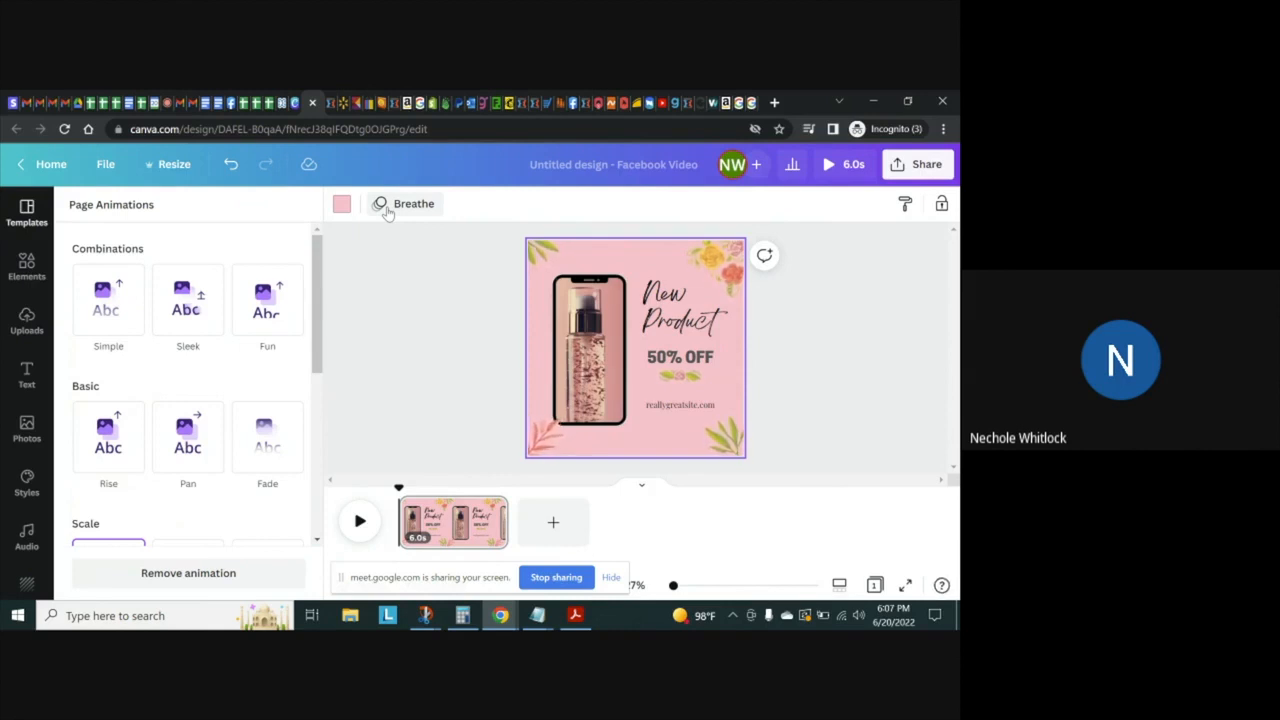
left_click(388, 213)
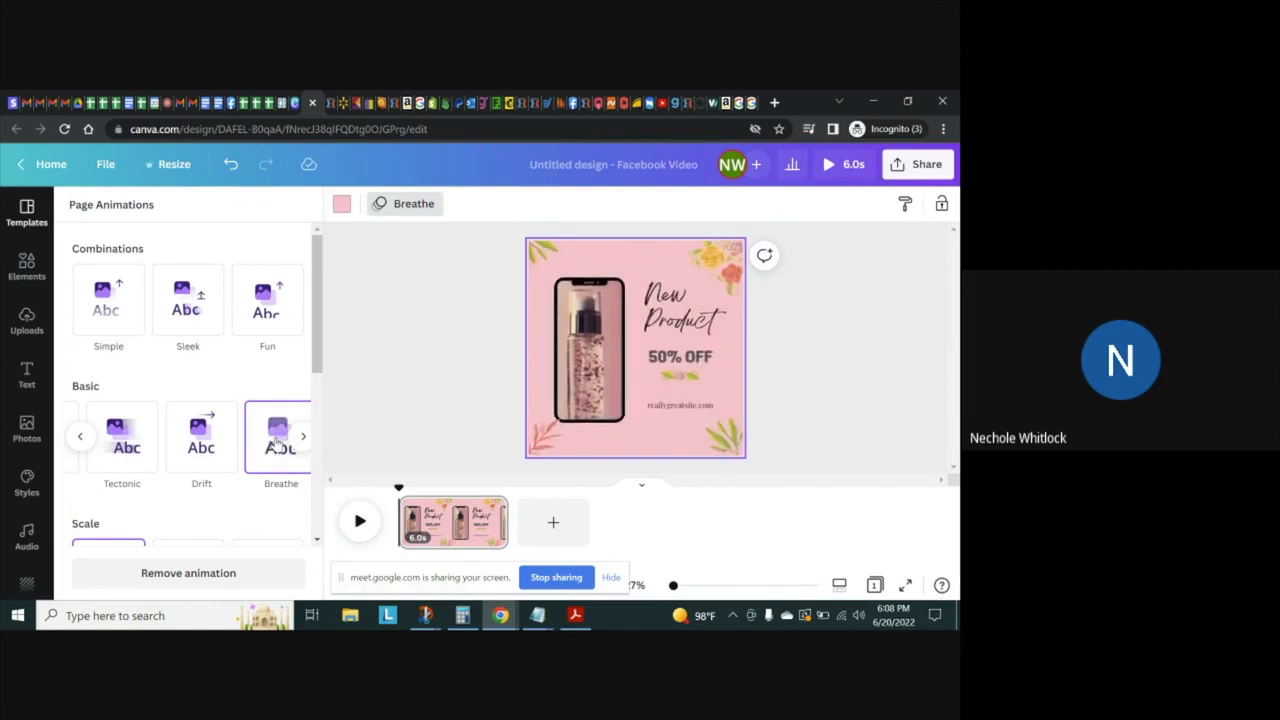
left_click_drag(320, 357, 317, 487)
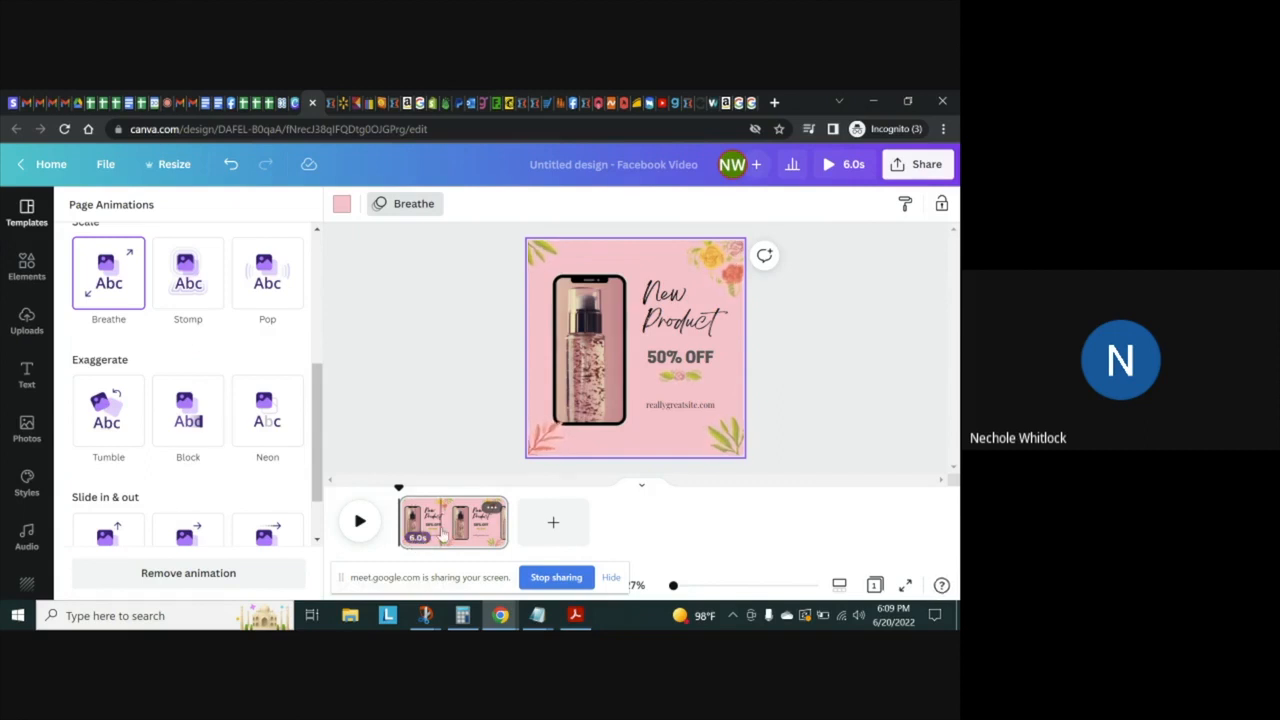
left_click(443, 535)
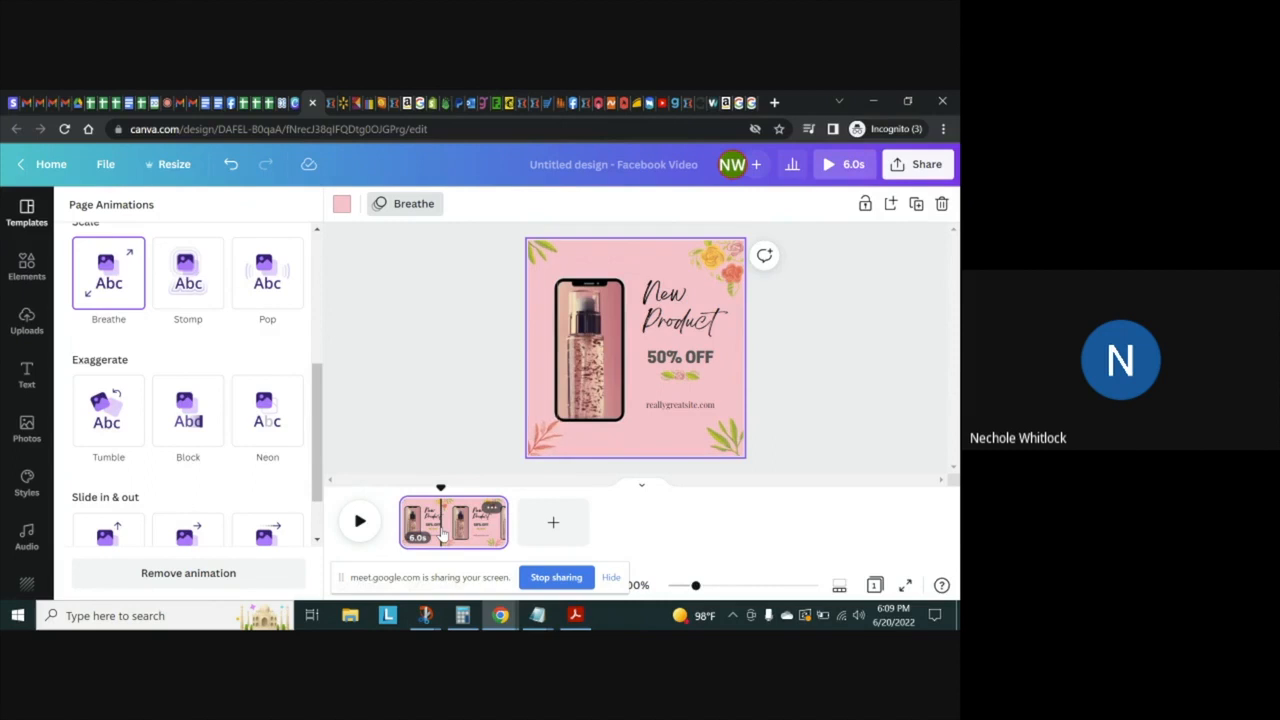
left_click(358, 522)
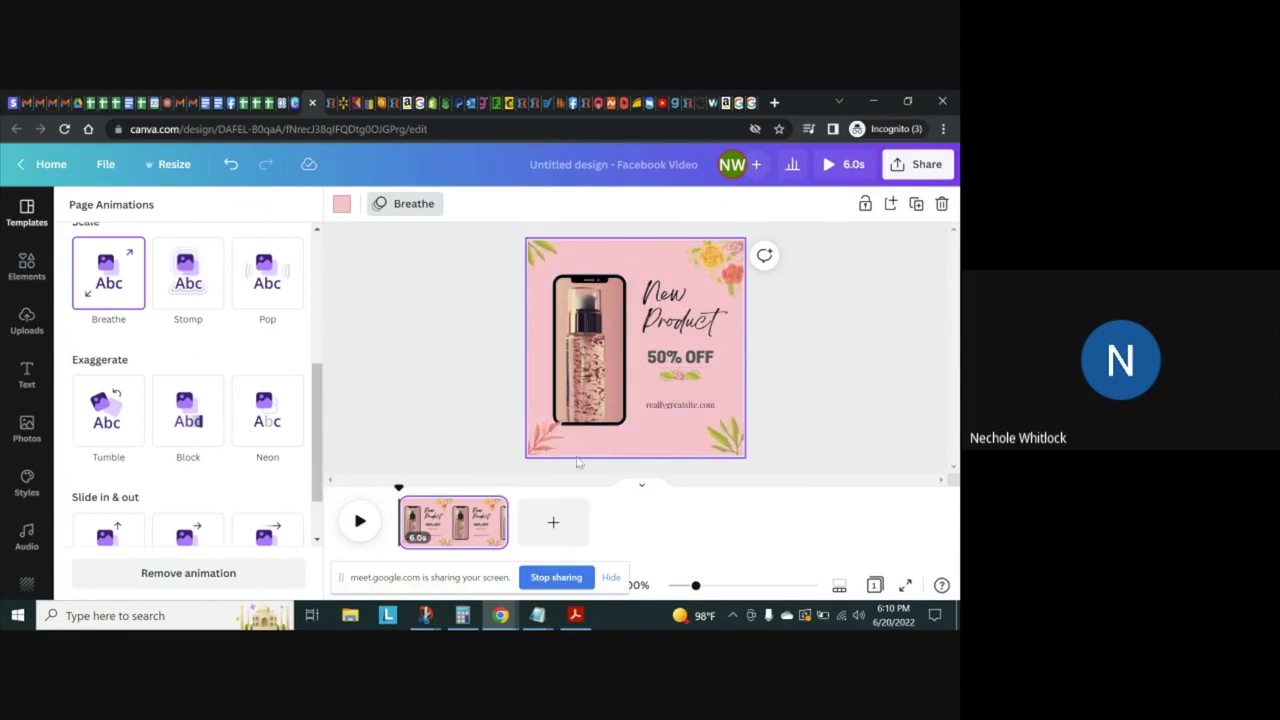
Show the design elements library and add a new page after the product page
left_click(27, 270)
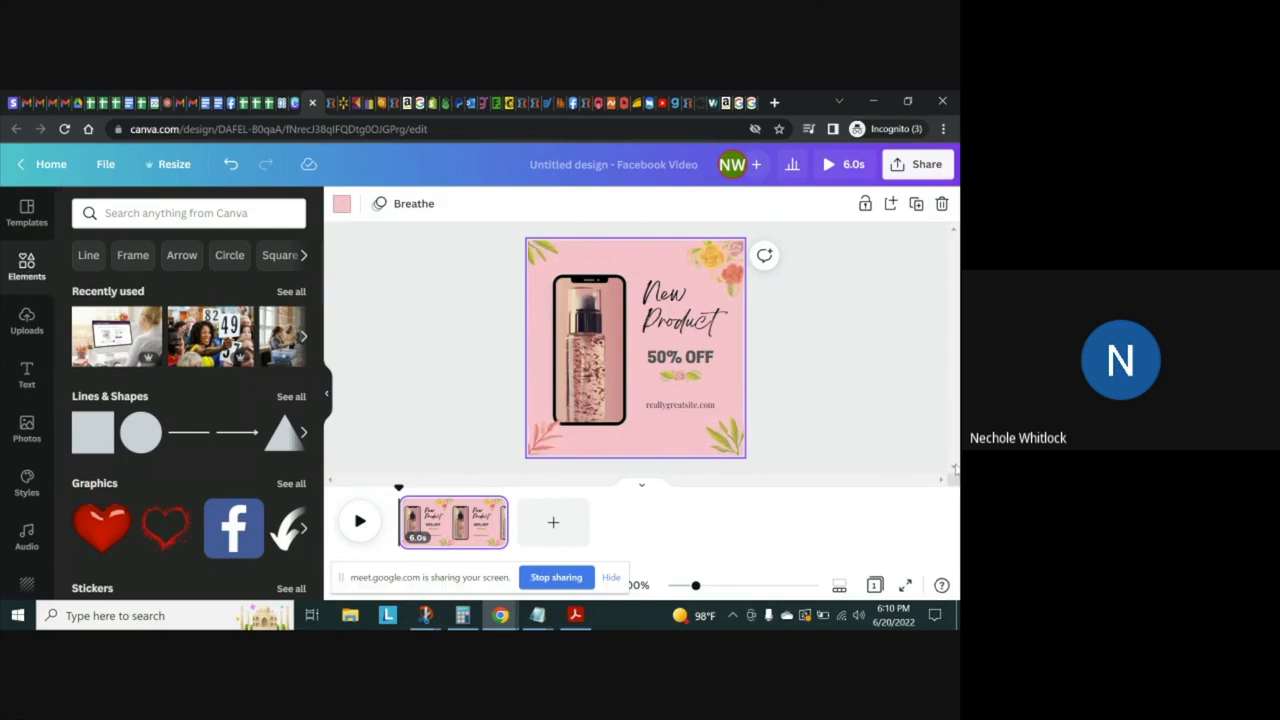
left_click(864, 341)
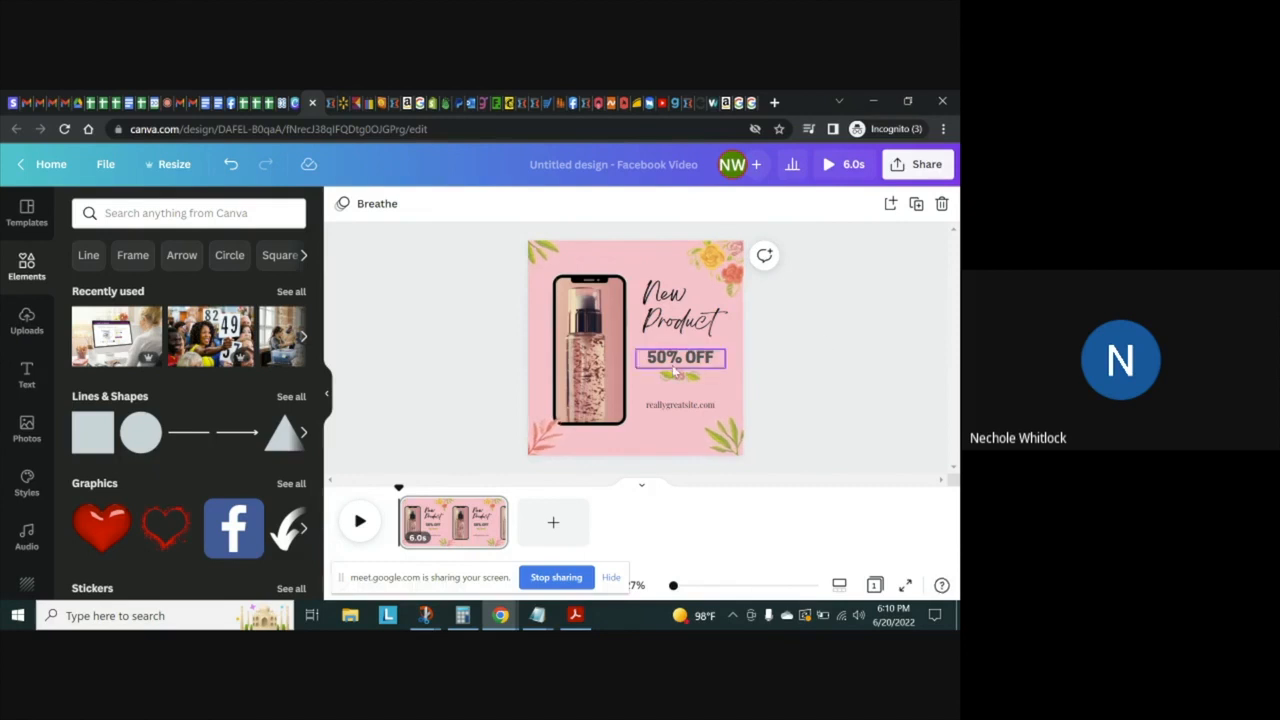
left_click(889, 204)
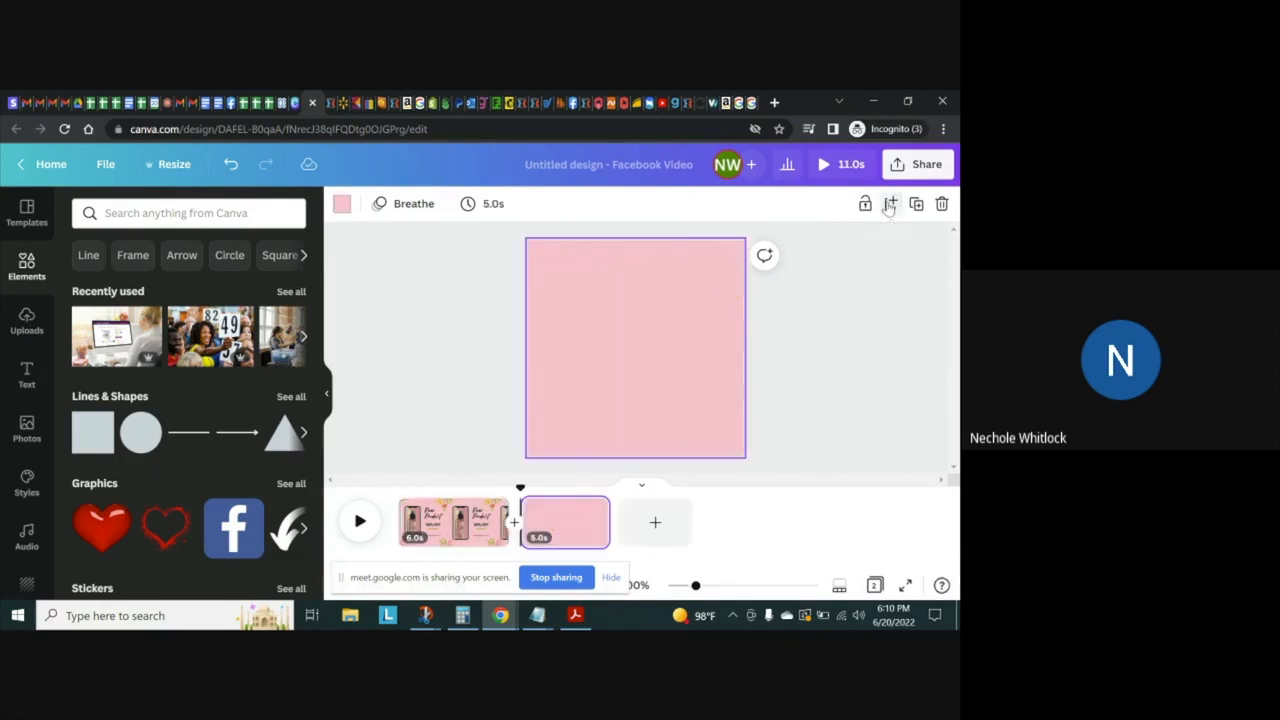
Set the second page's background color to white from the default colors
left_click(663, 320)
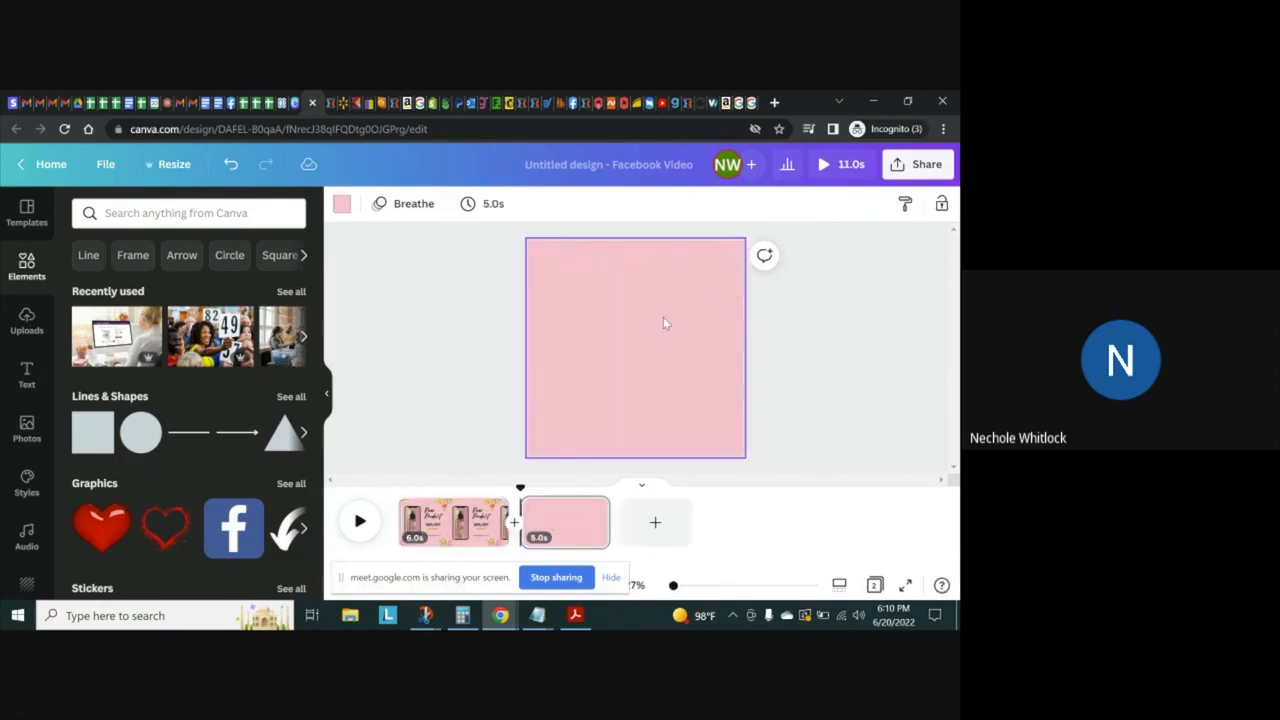
left_click(342, 205)
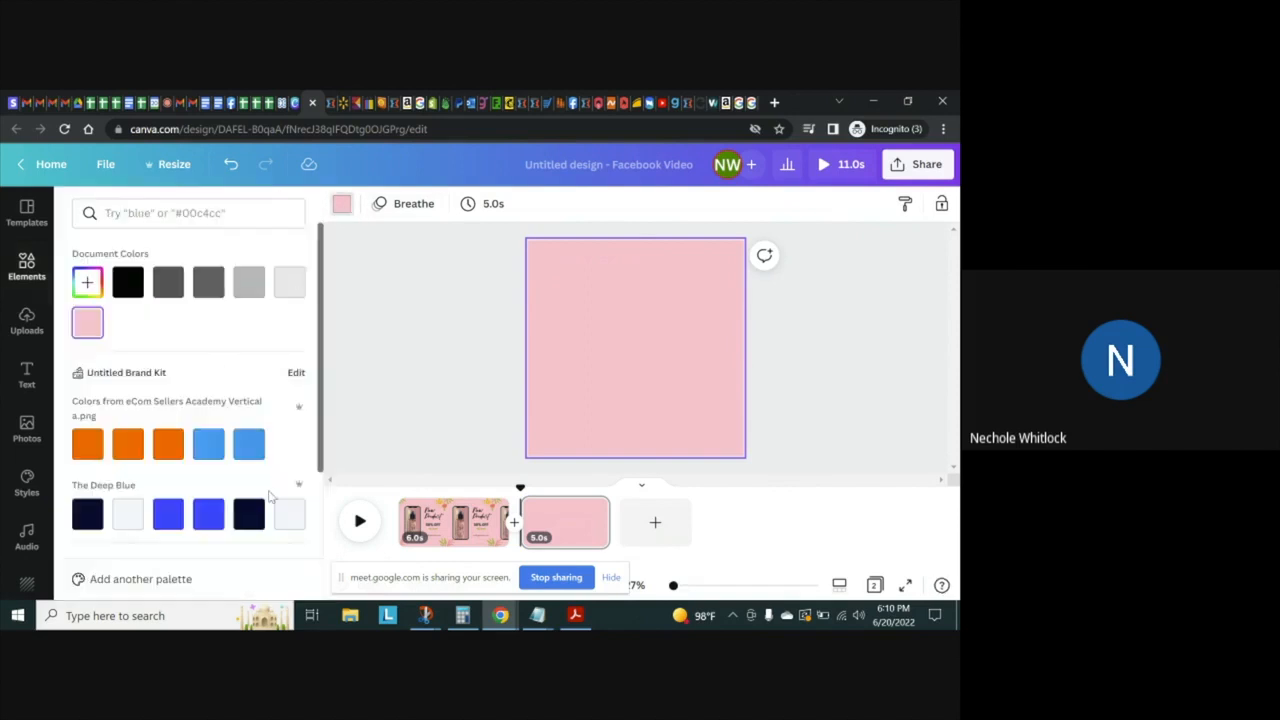
left_click(288, 516)
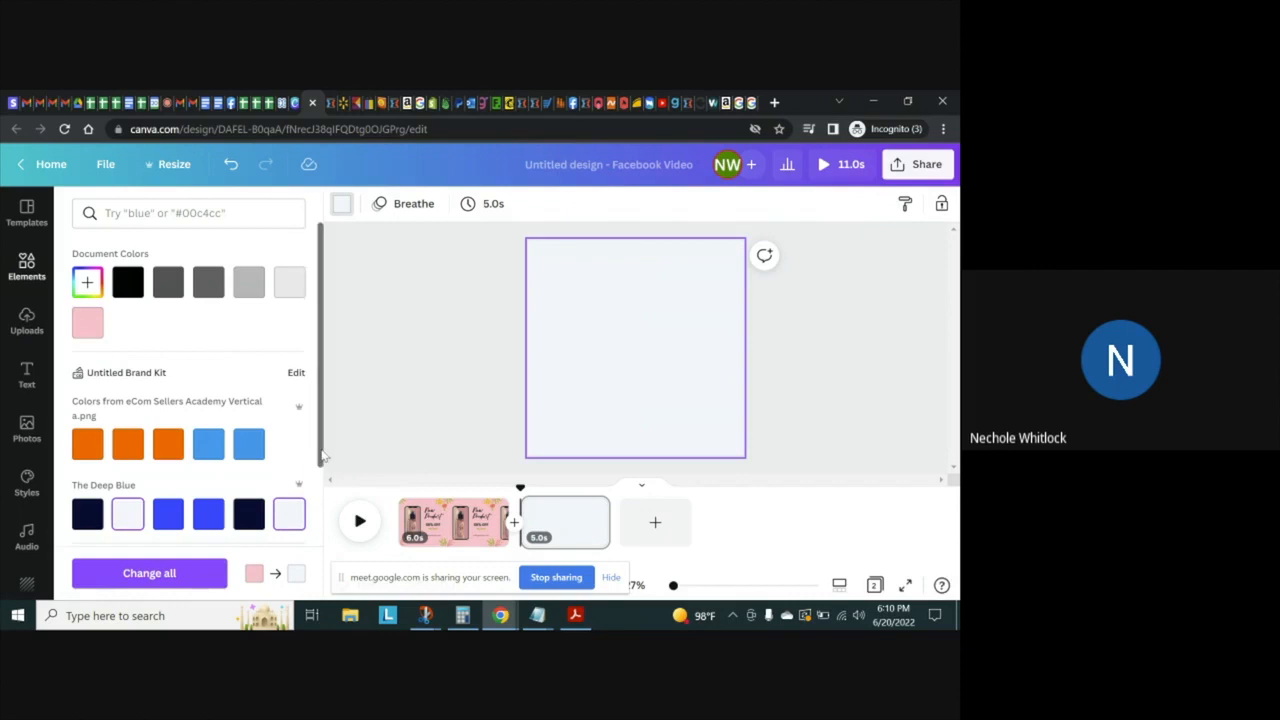
scroll(322, 456, "down", 2)
left_click(288, 398)
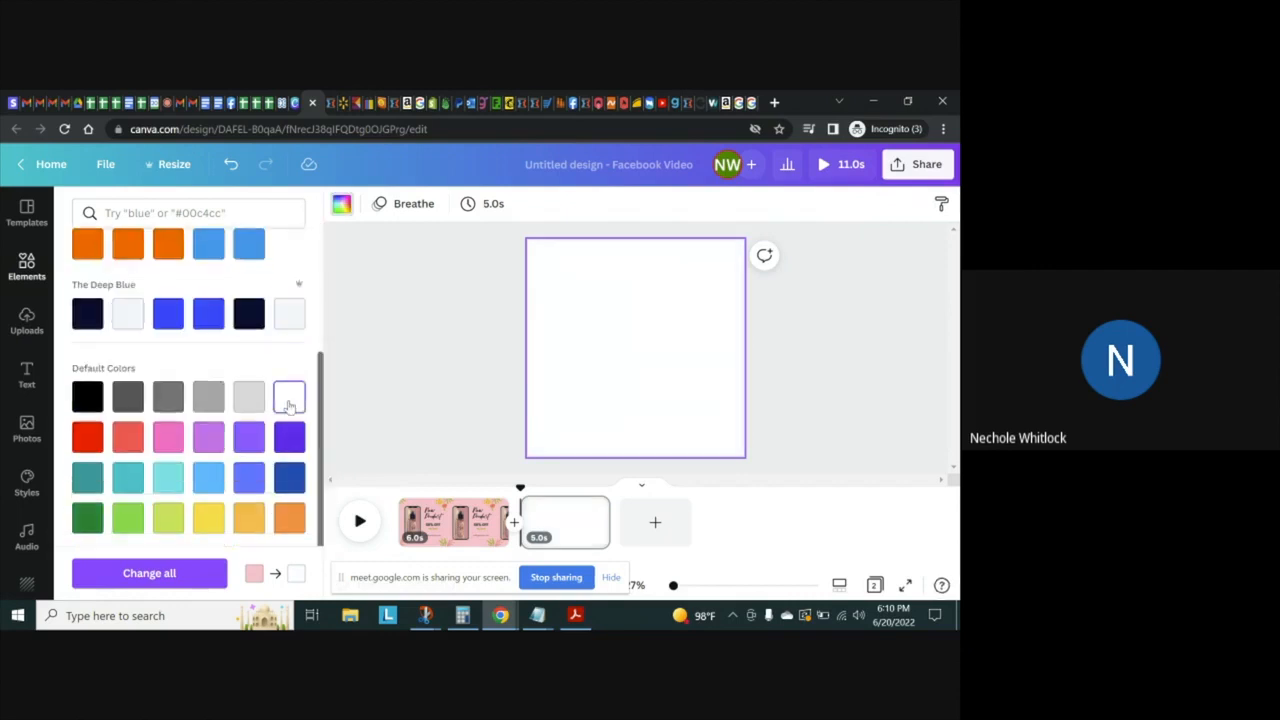
left_click(461, 366)
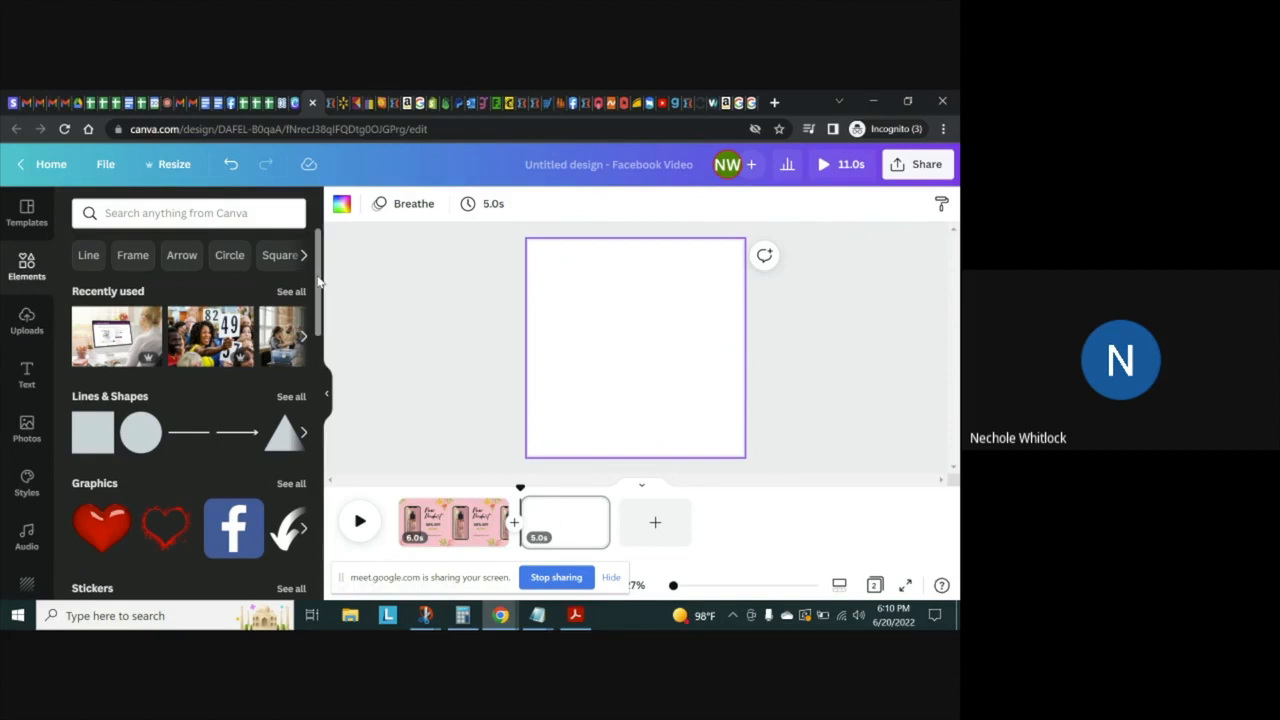
Examine the available element categories and the leaf graphics in the two lower corners of page 1
scroll(318, 283, "down", 6)
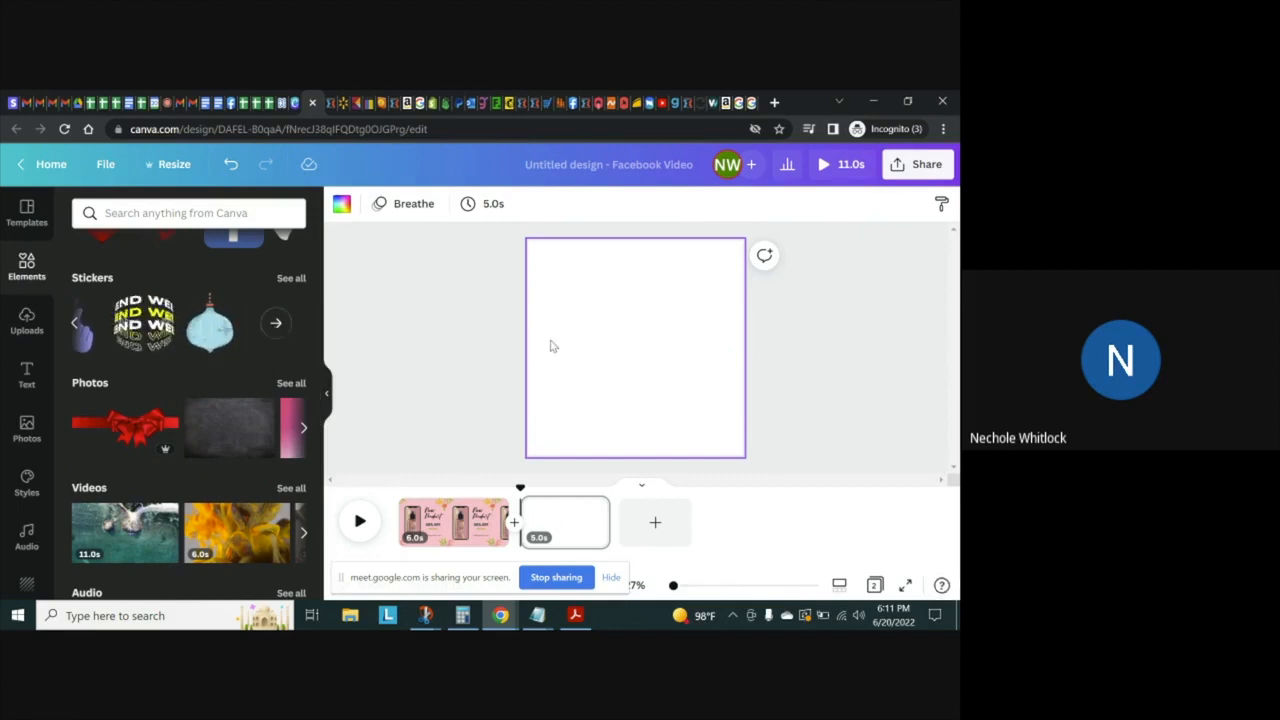
left_click(446, 530)
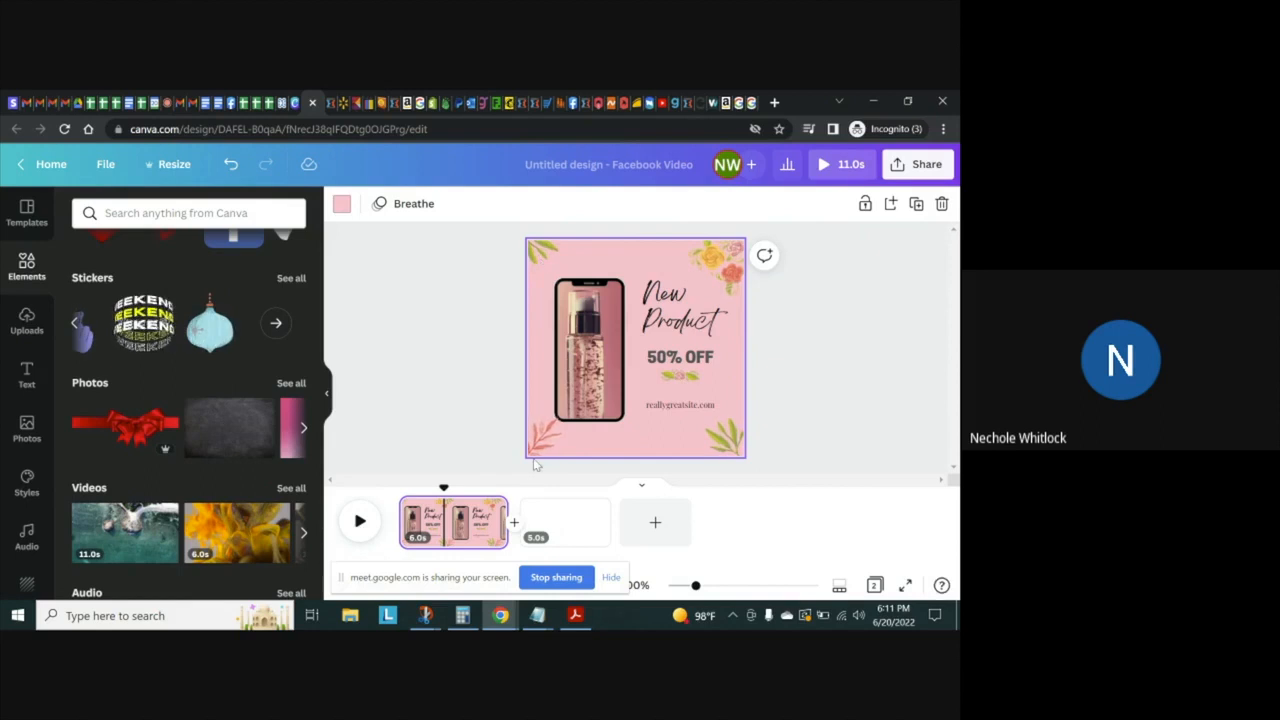
left_click(731, 444)
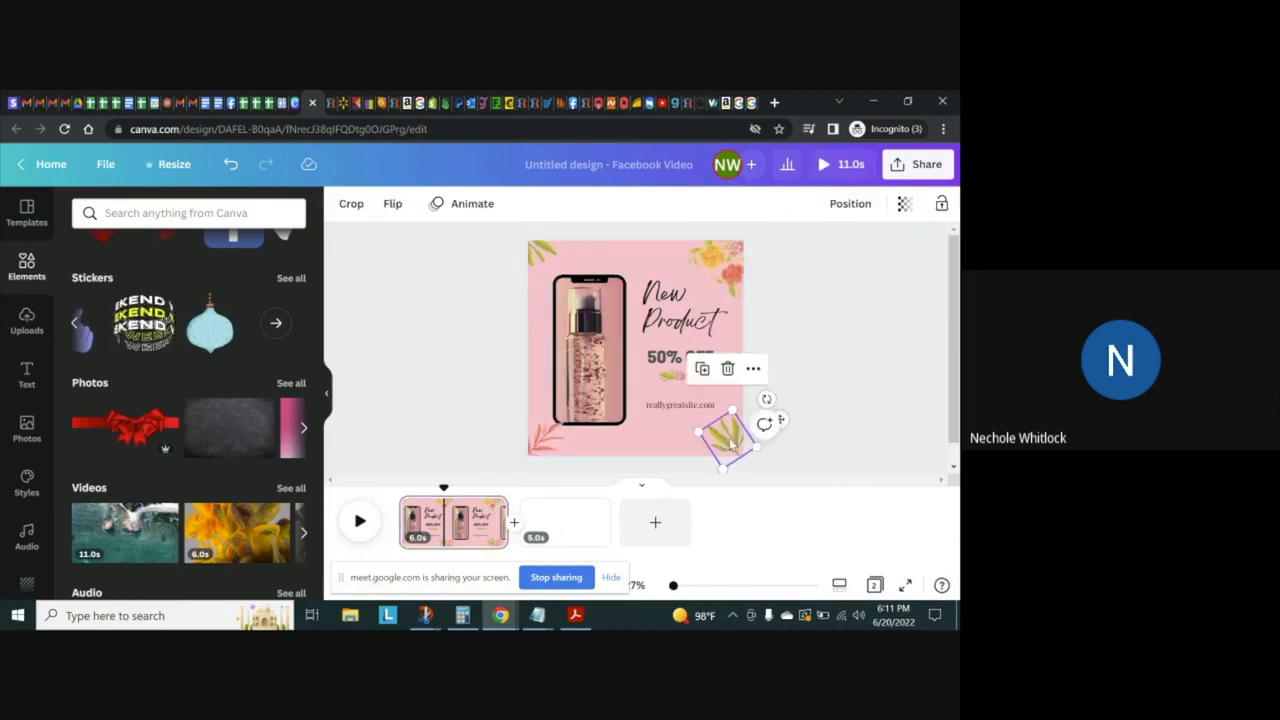
left_click(538, 444)
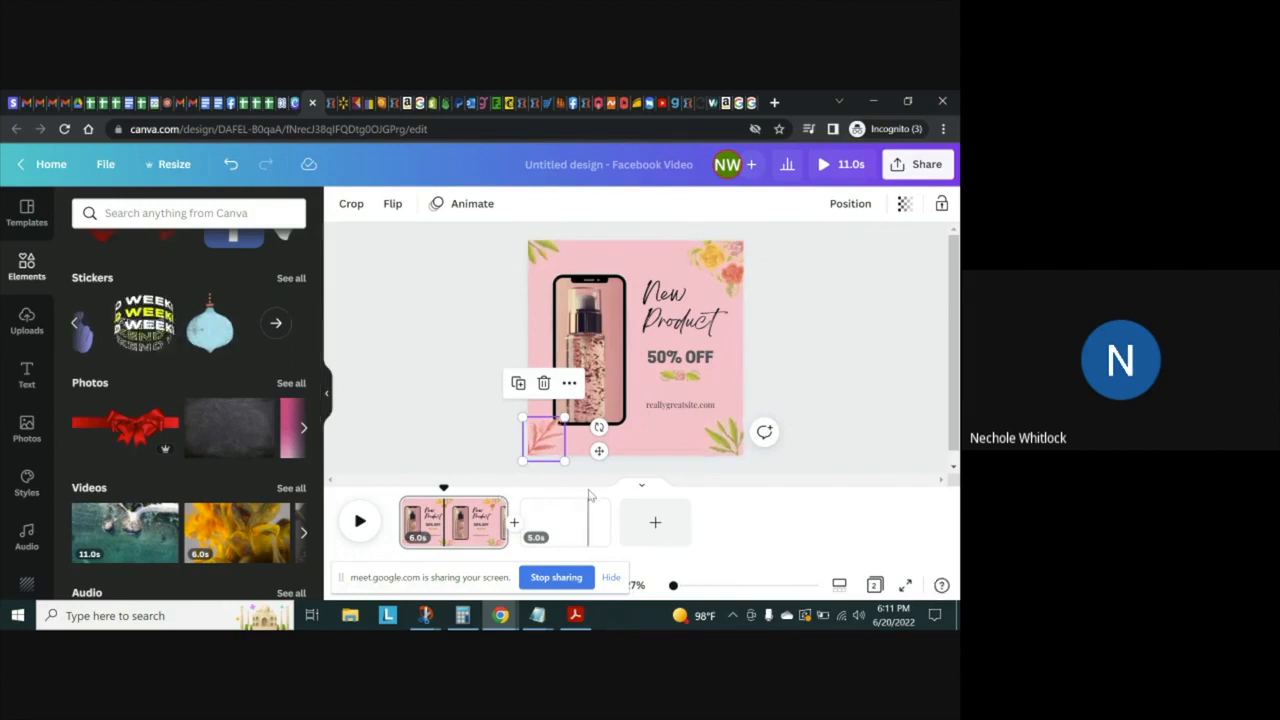
Select the blank second page and open the full sticker library at the Food stickers
right_click(562, 510)
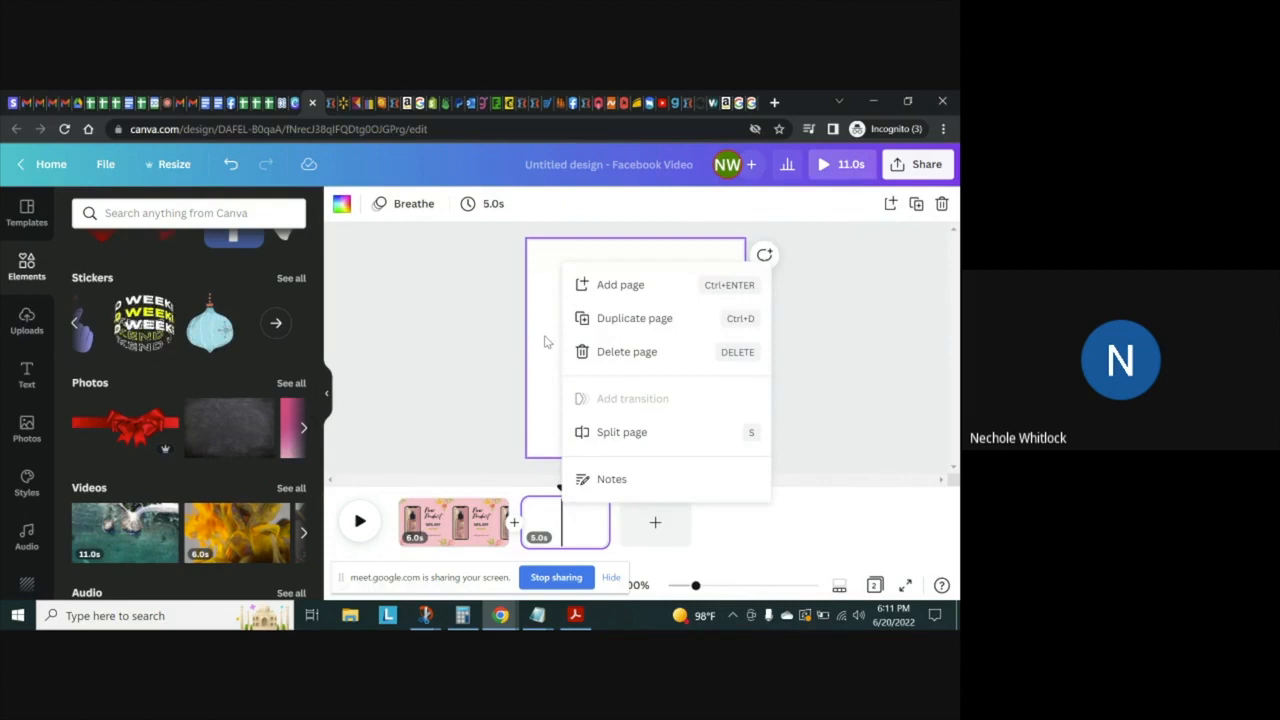
left_click(424, 427)
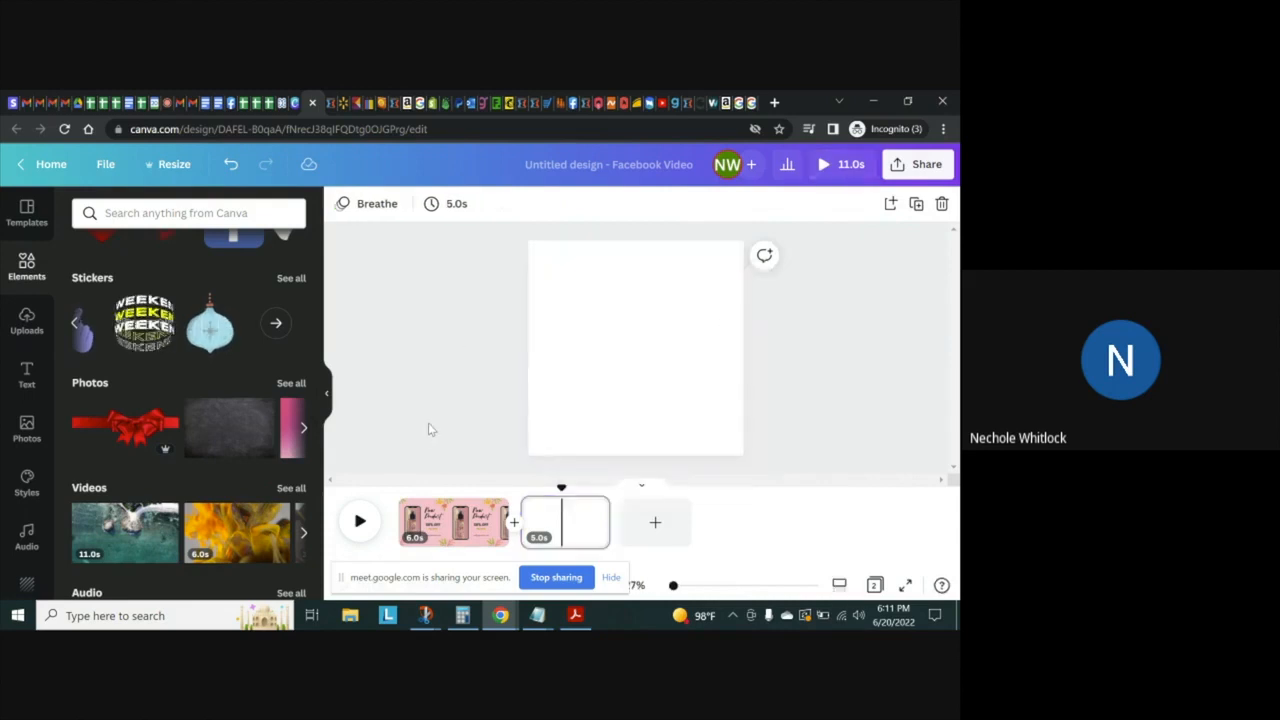
left_click(592, 373)
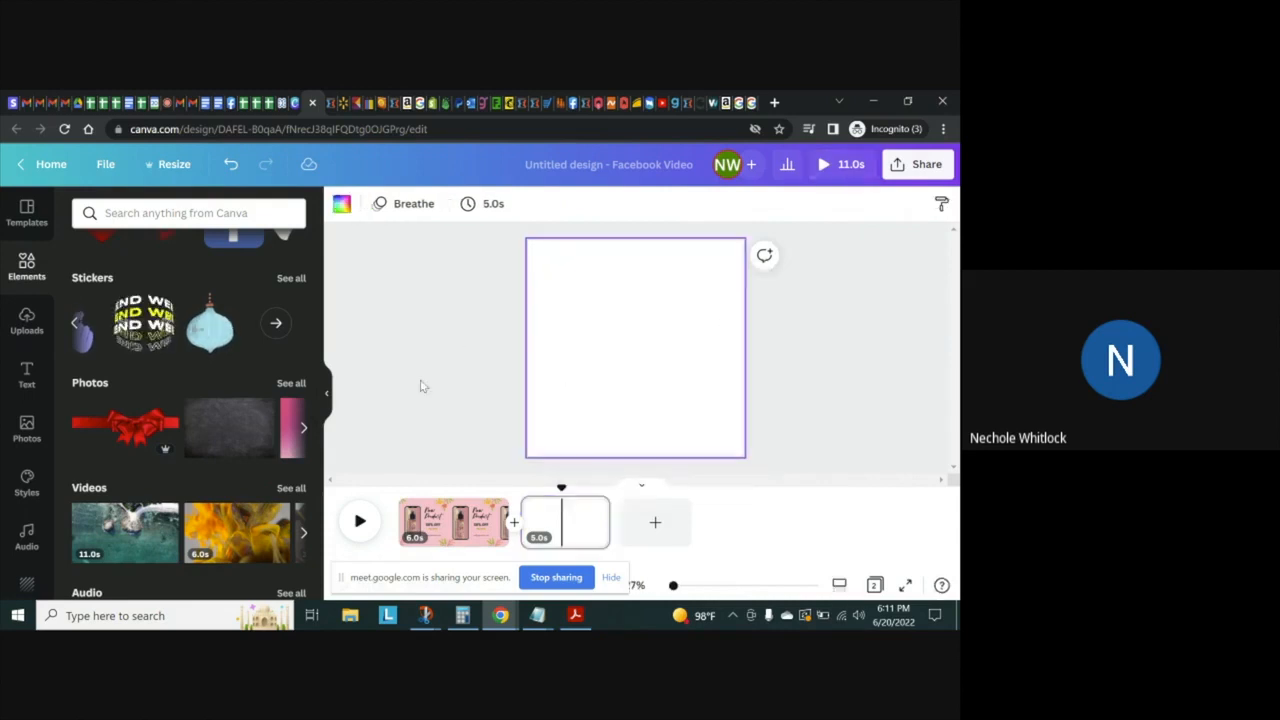
left_click(276, 328)
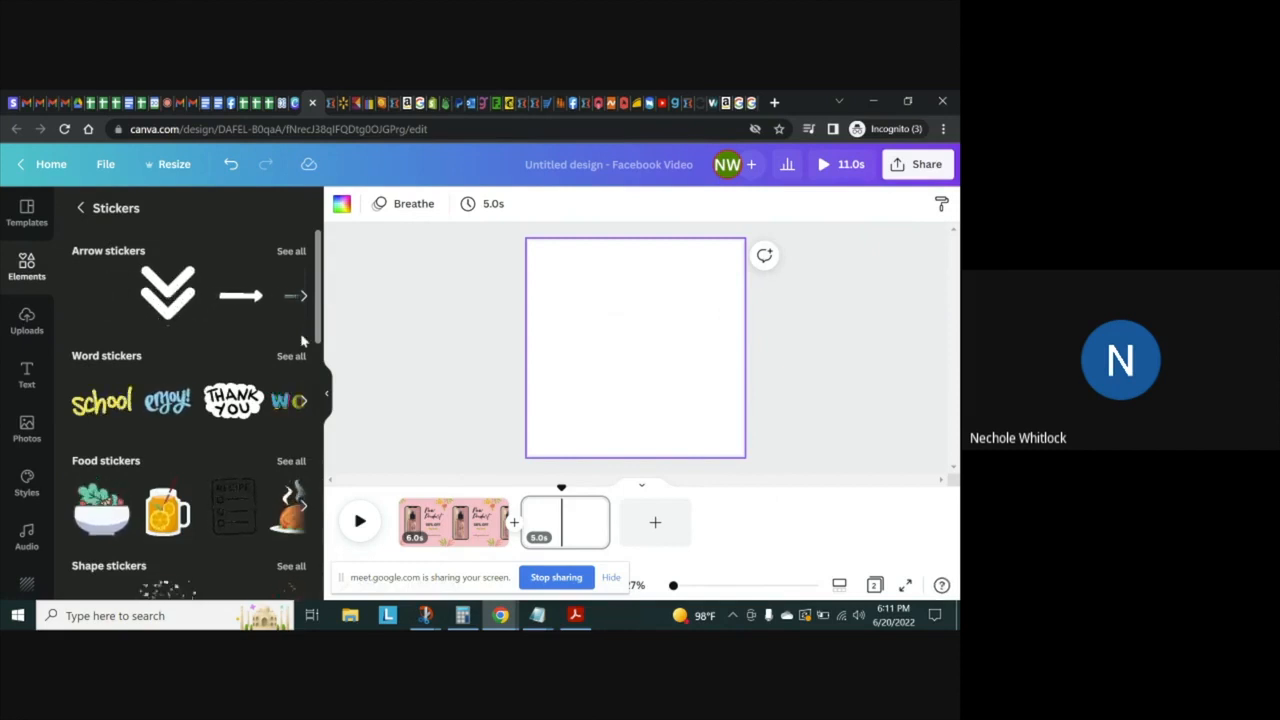
scroll(310, 355, "down", 3)
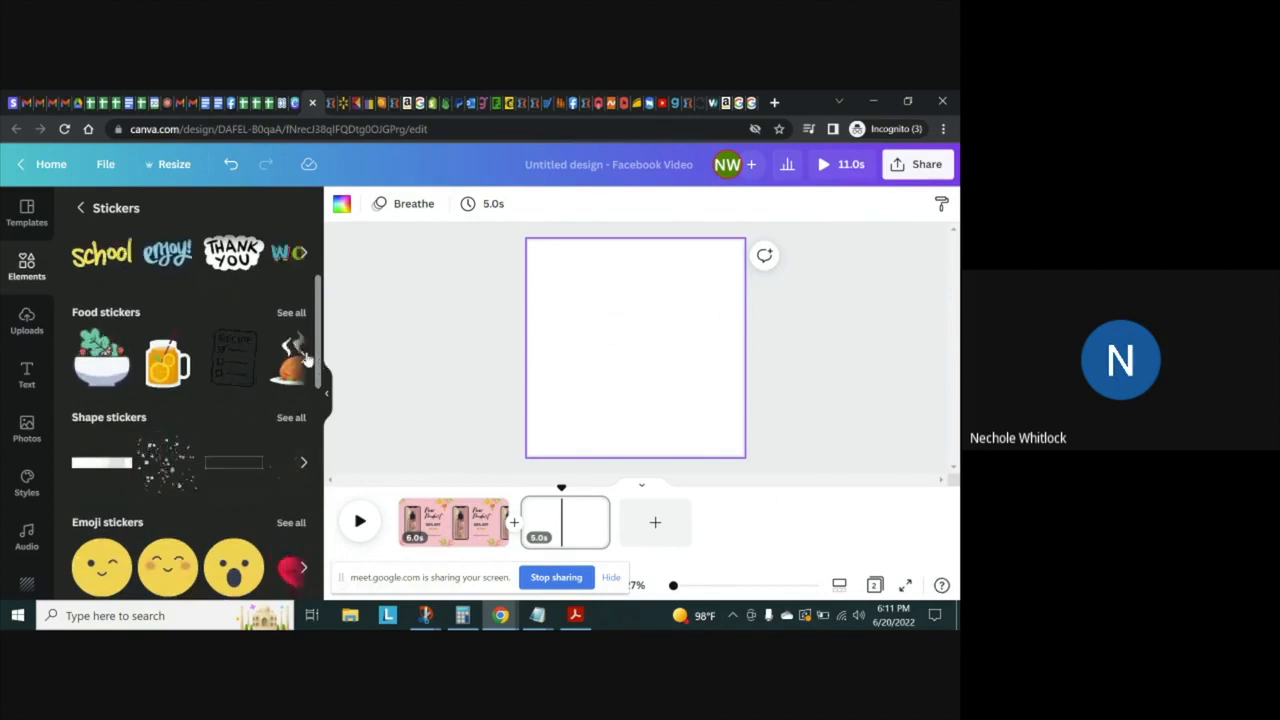
left_click(303, 358)
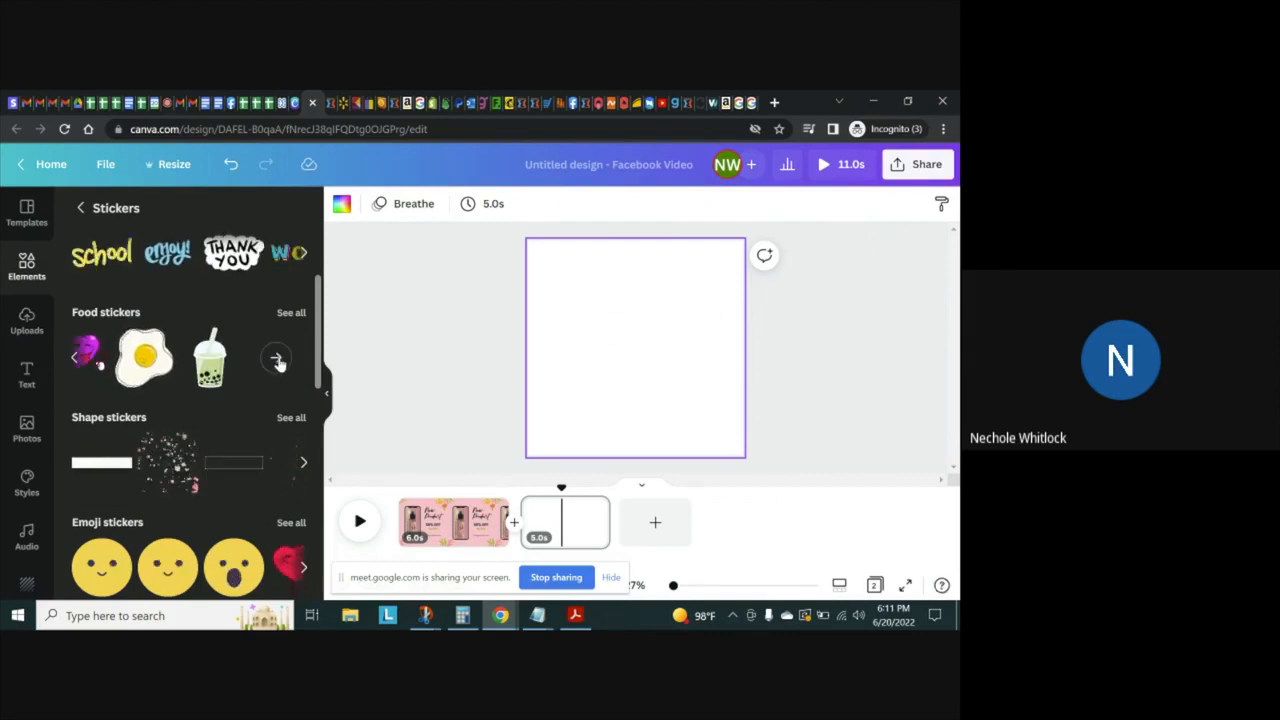
Add the green and the orange bubble tea food stickers to page 2, placing the orange one at the page's left edge
left_click(210, 370)
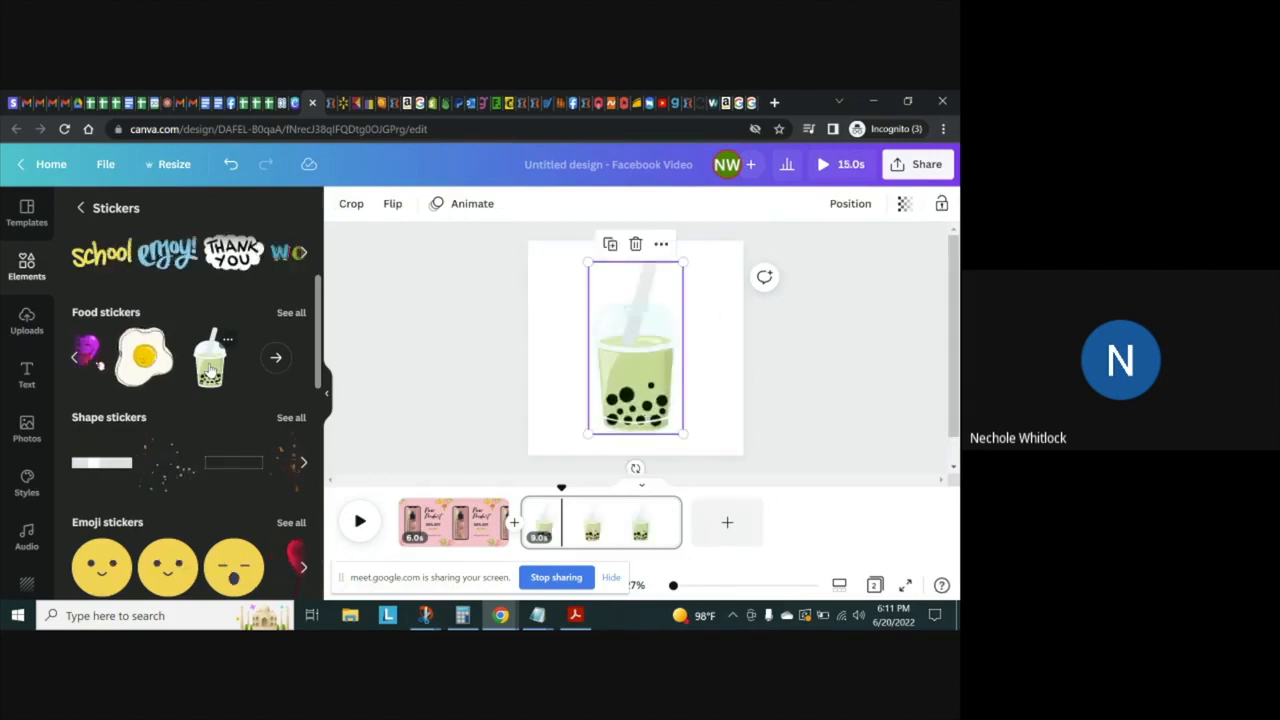
left_click(277, 358)
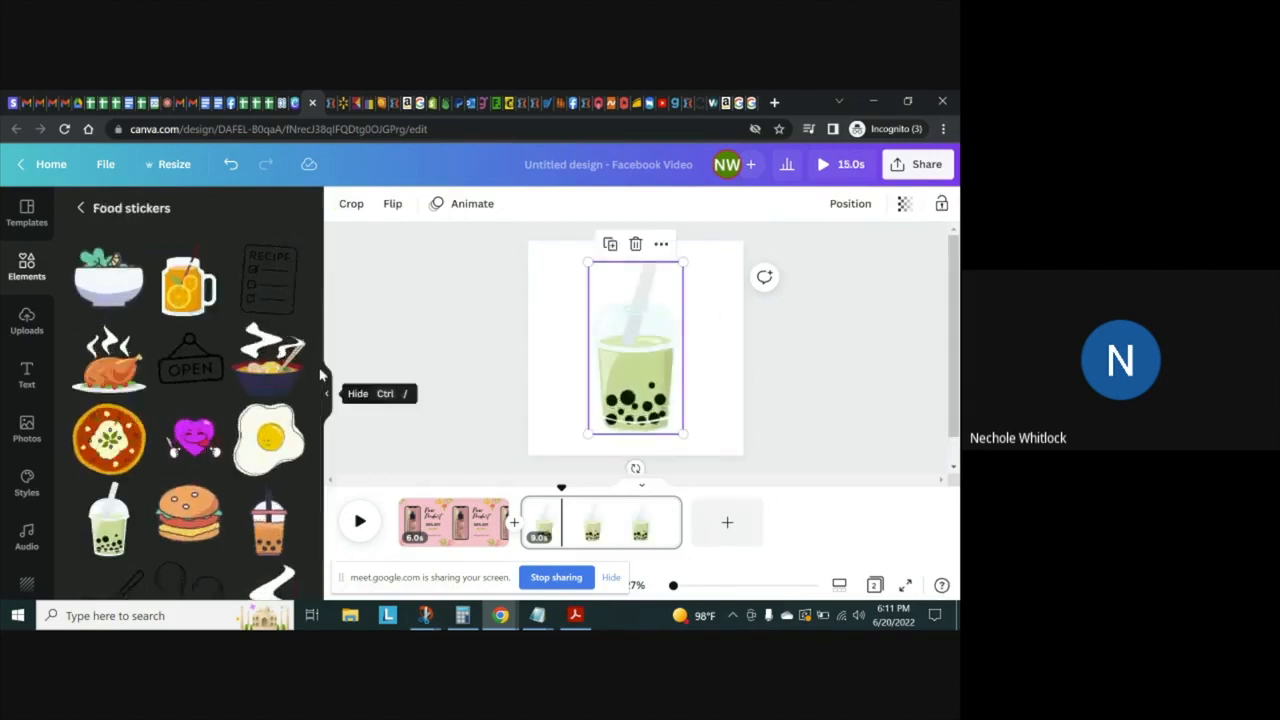
scroll(325, 420, "down", 1)
scroll(325, 420, "down", 3)
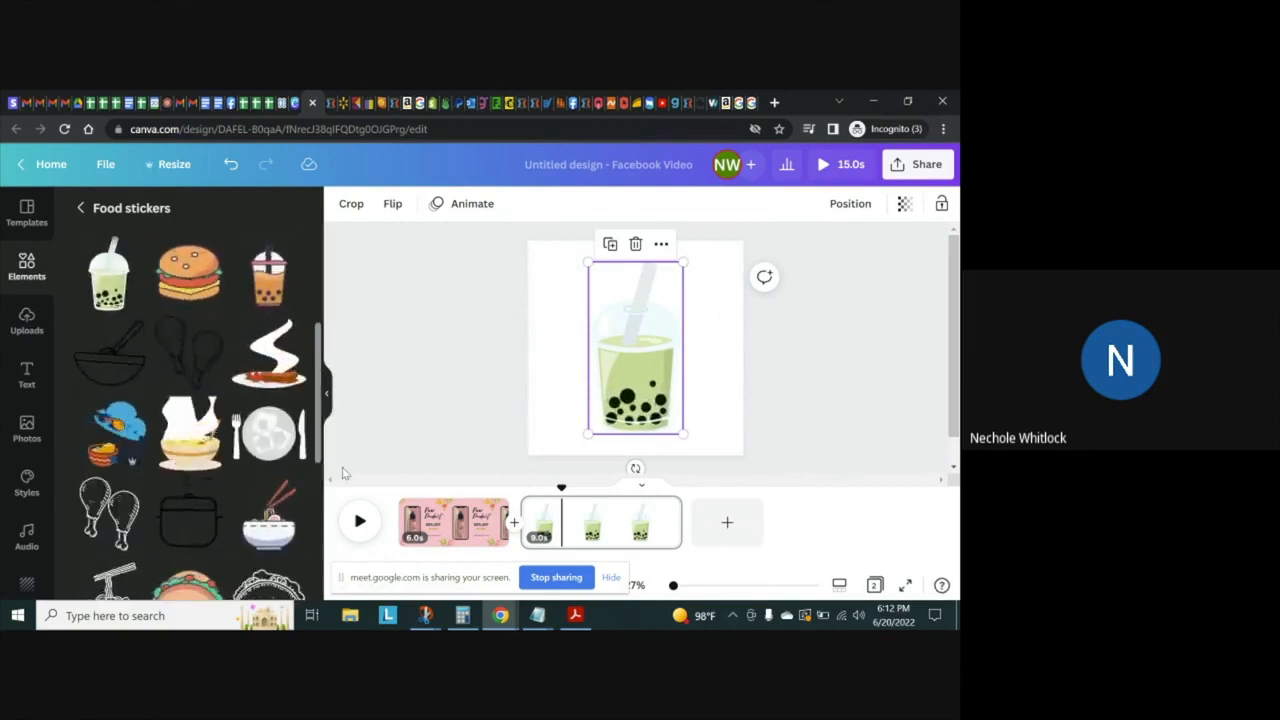
left_click(270, 295)
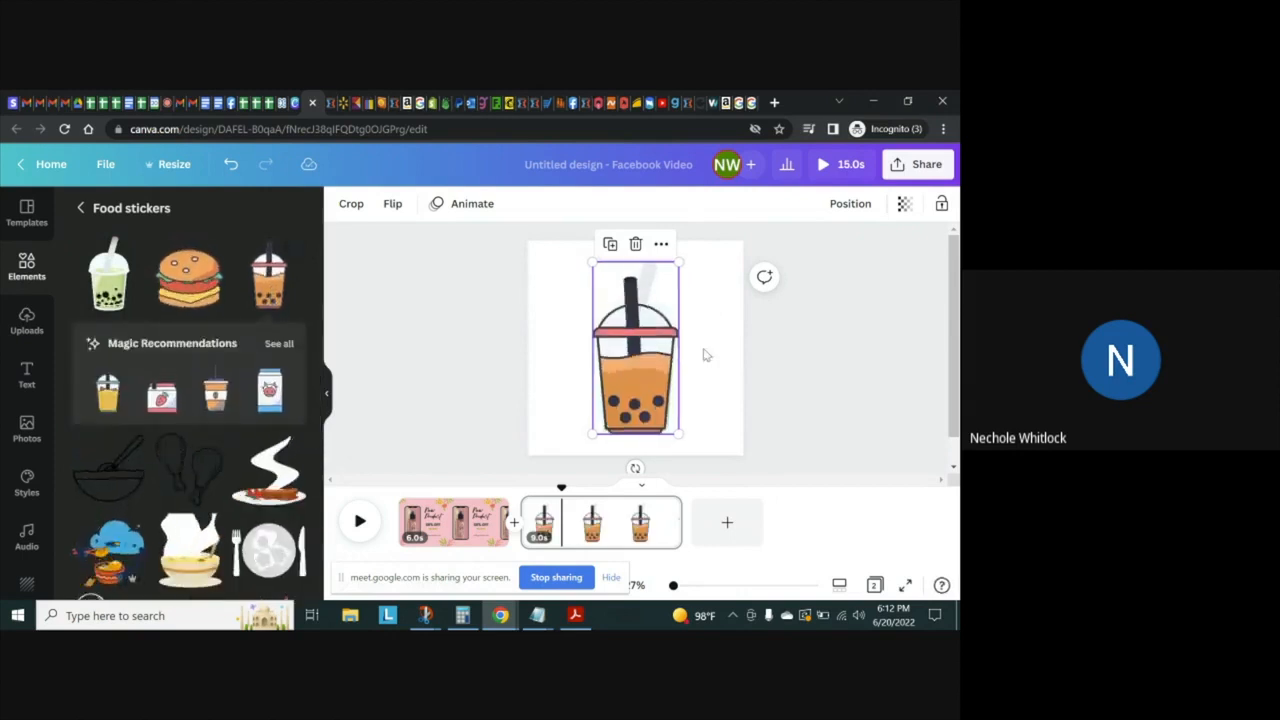
left_click_drag(633, 362, 557, 363)
left_click(648, 377)
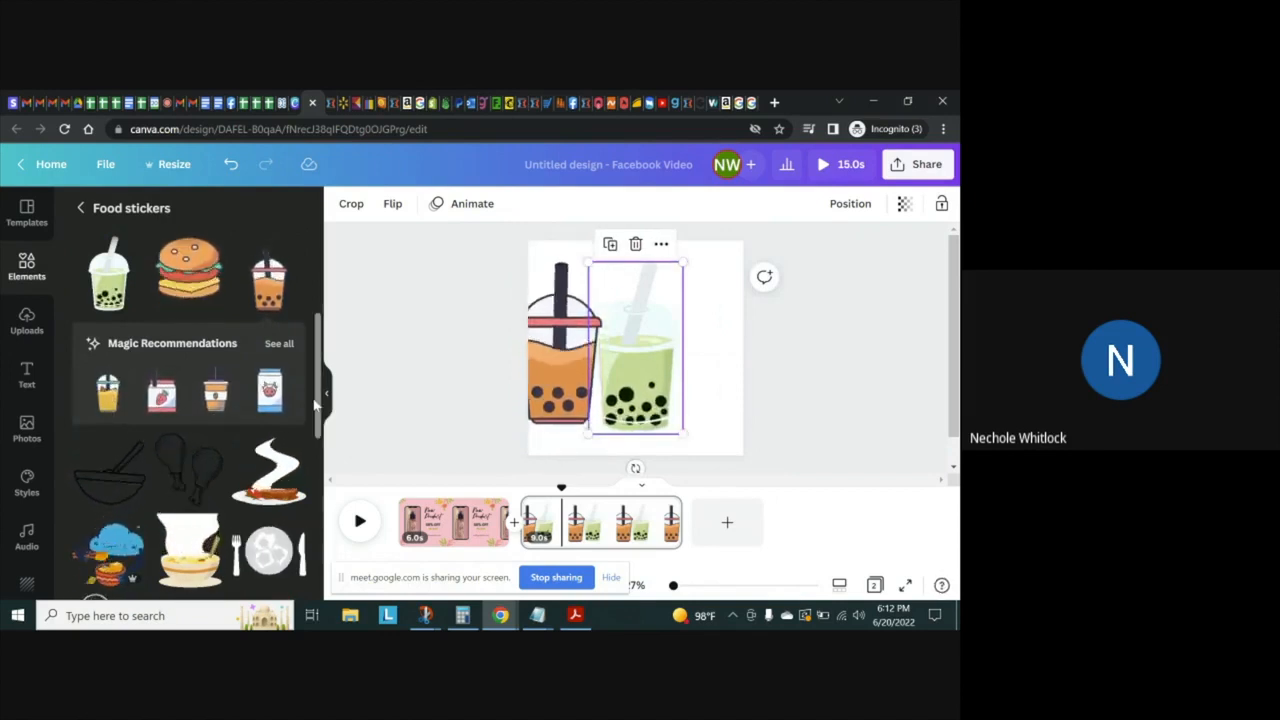
Replace both bubble tea stickers on page 2 with the green-lidded iced drink from further down the food stickers
scroll(313, 403, "down", 4)
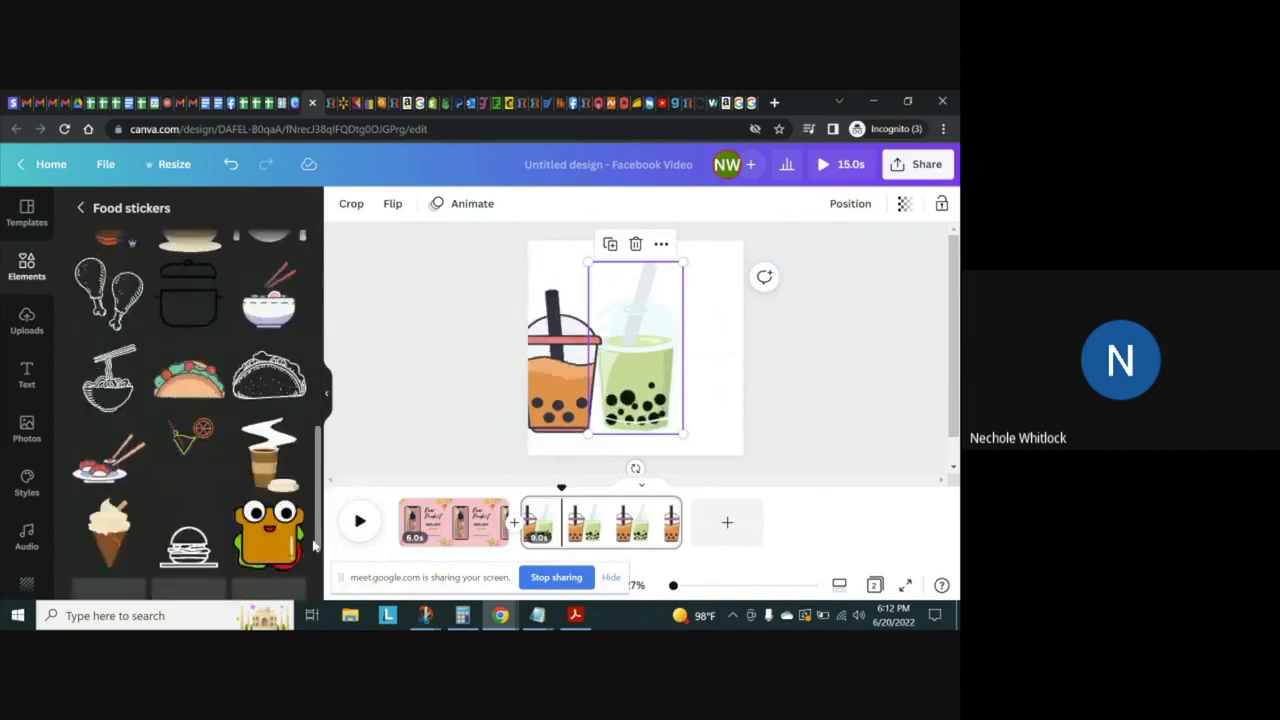
scroll(313, 545, "down", 3)
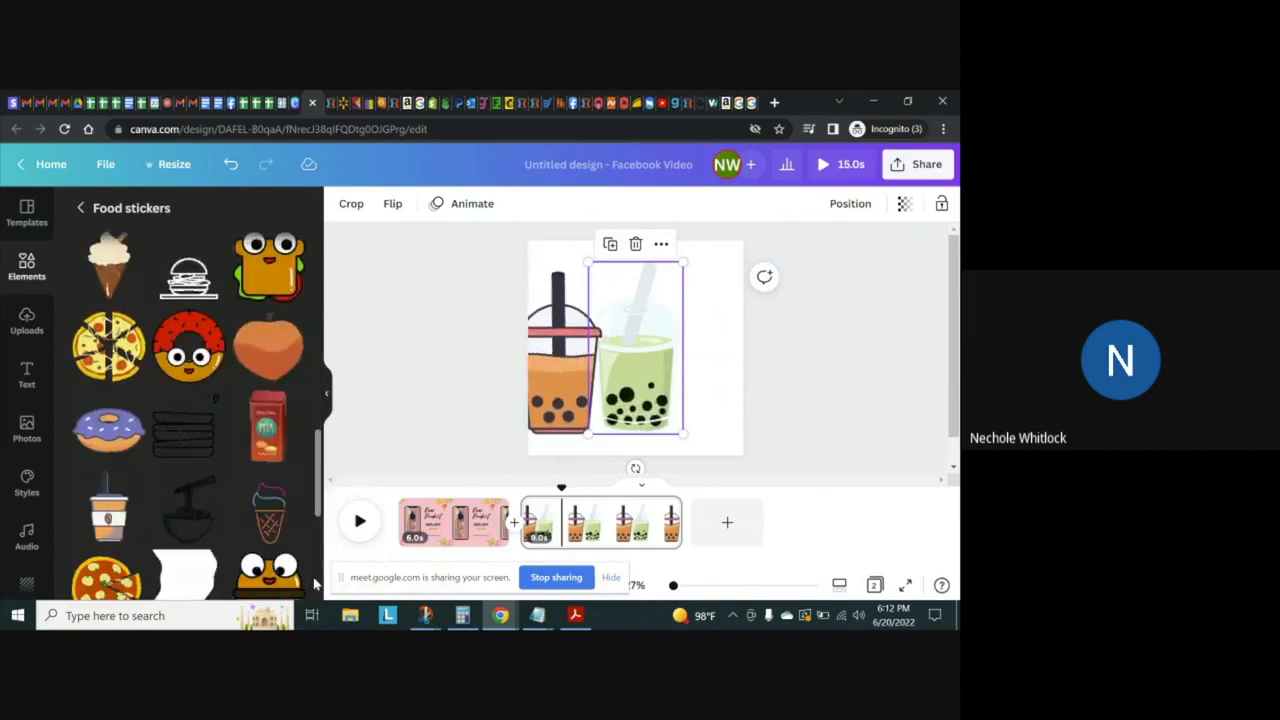
scroll(315, 582, "down", 3)
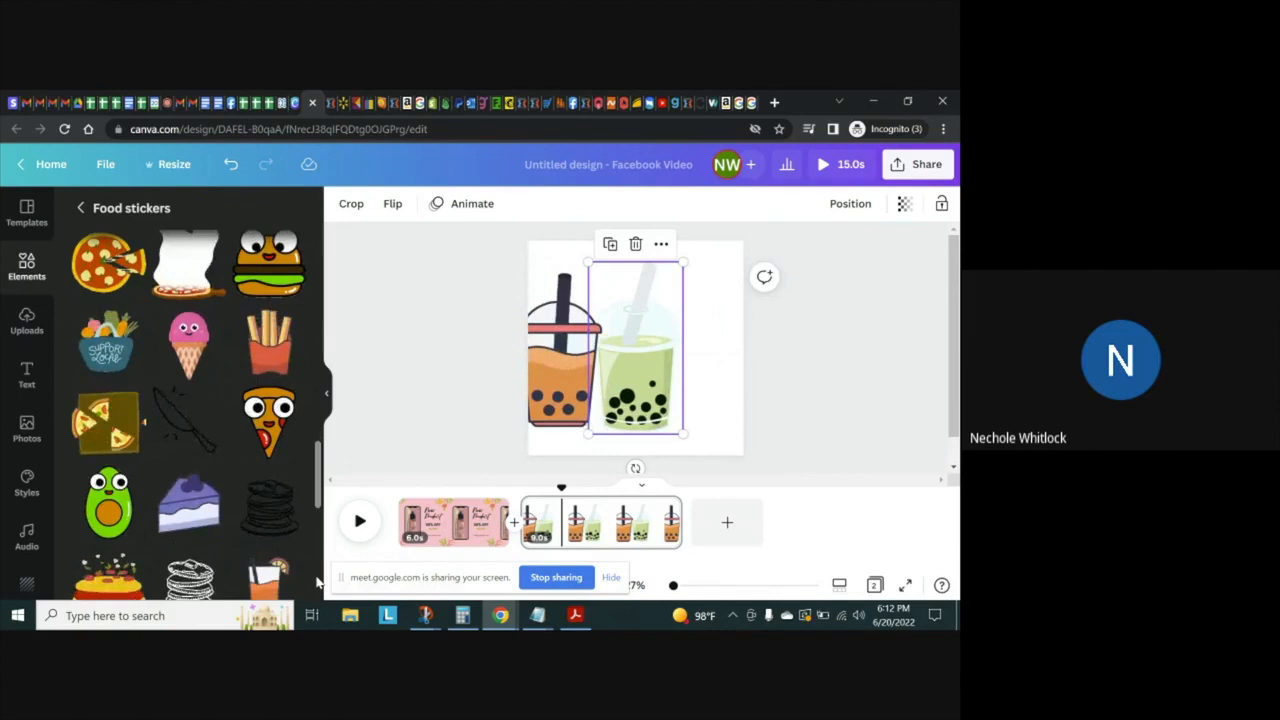
scroll(316, 582, "down", 6)
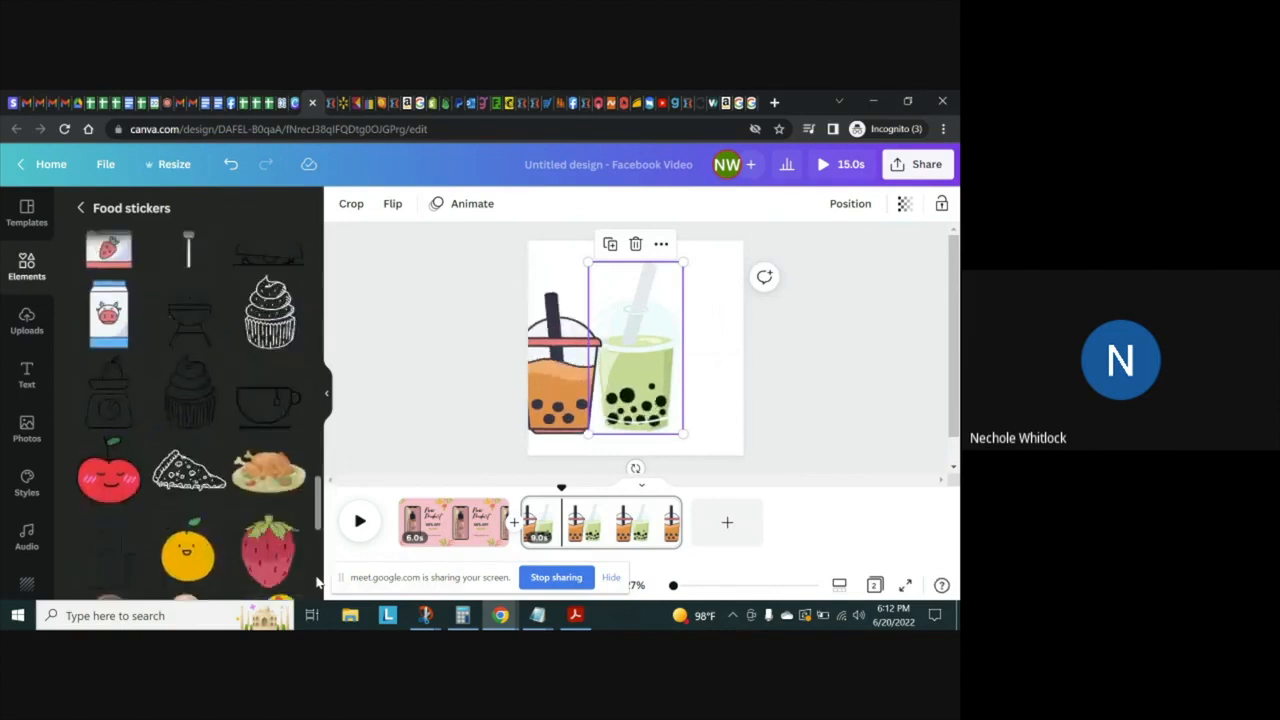
scroll(316, 582, "down", 5)
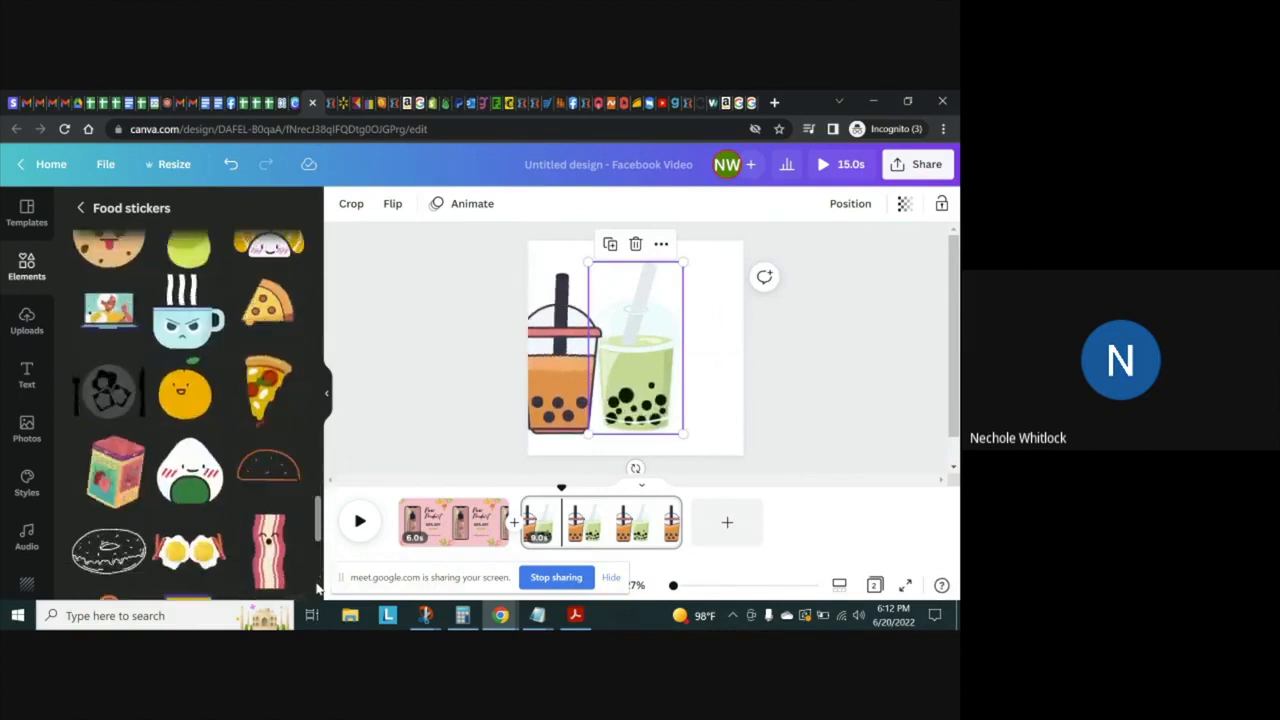
scroll(316, 587, "down", 5)
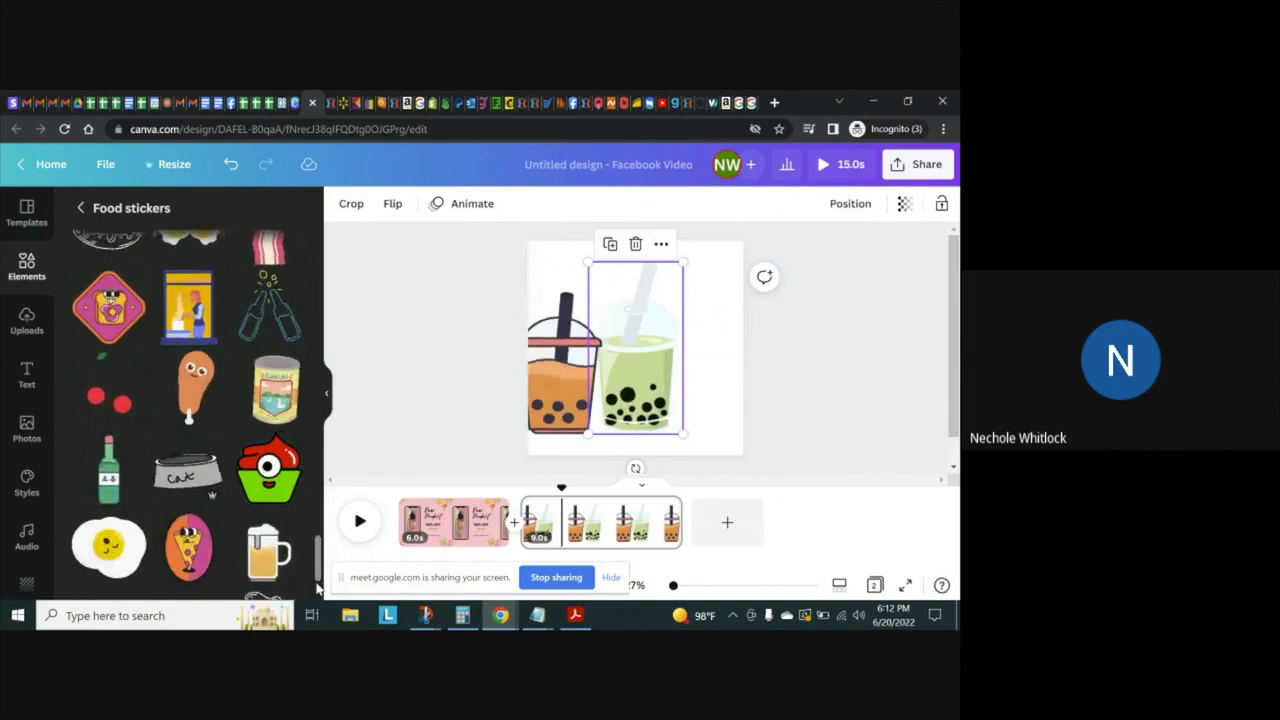
scroll(316, 587, "down", 3)
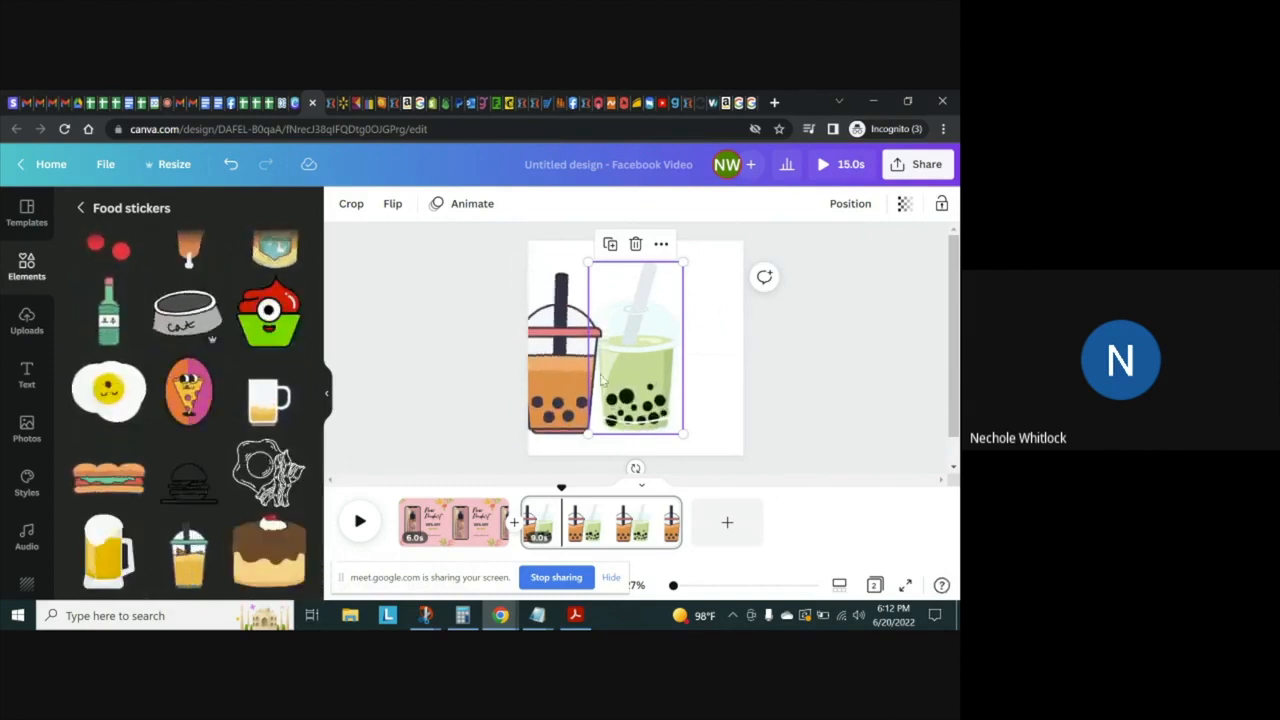
key("Delete")
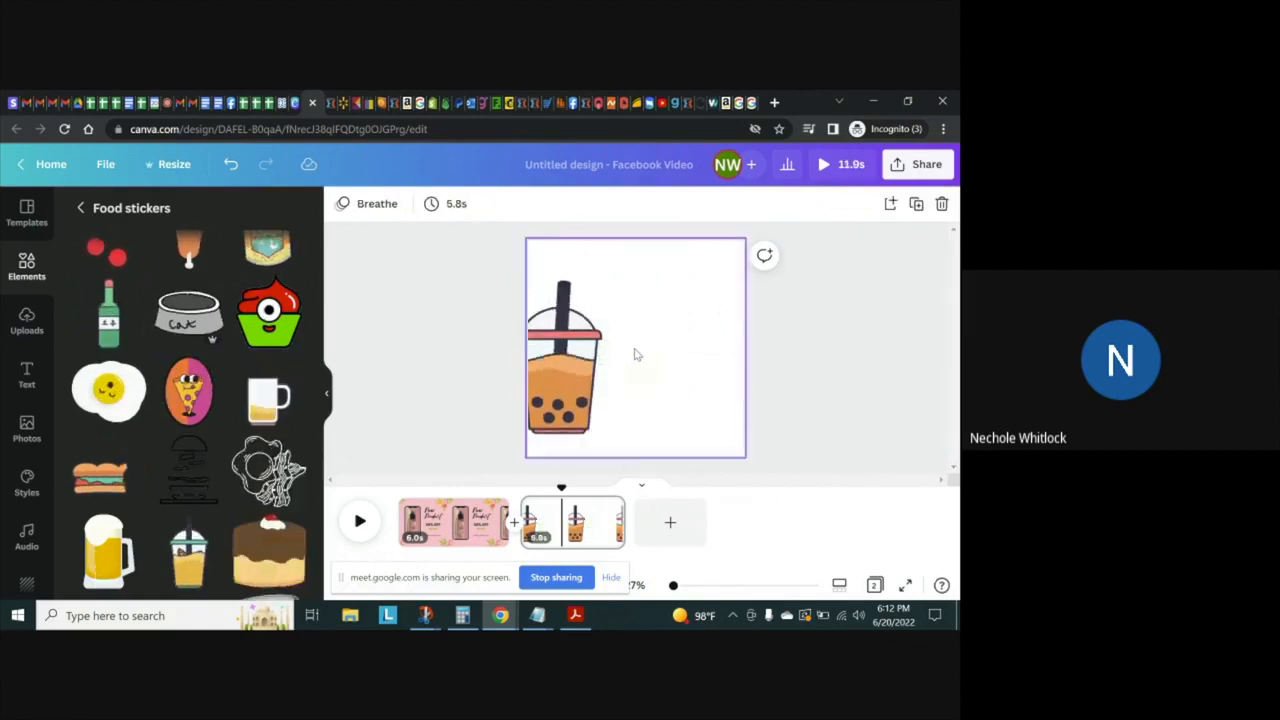
left_click(570, 355)
right_click(550, 353)
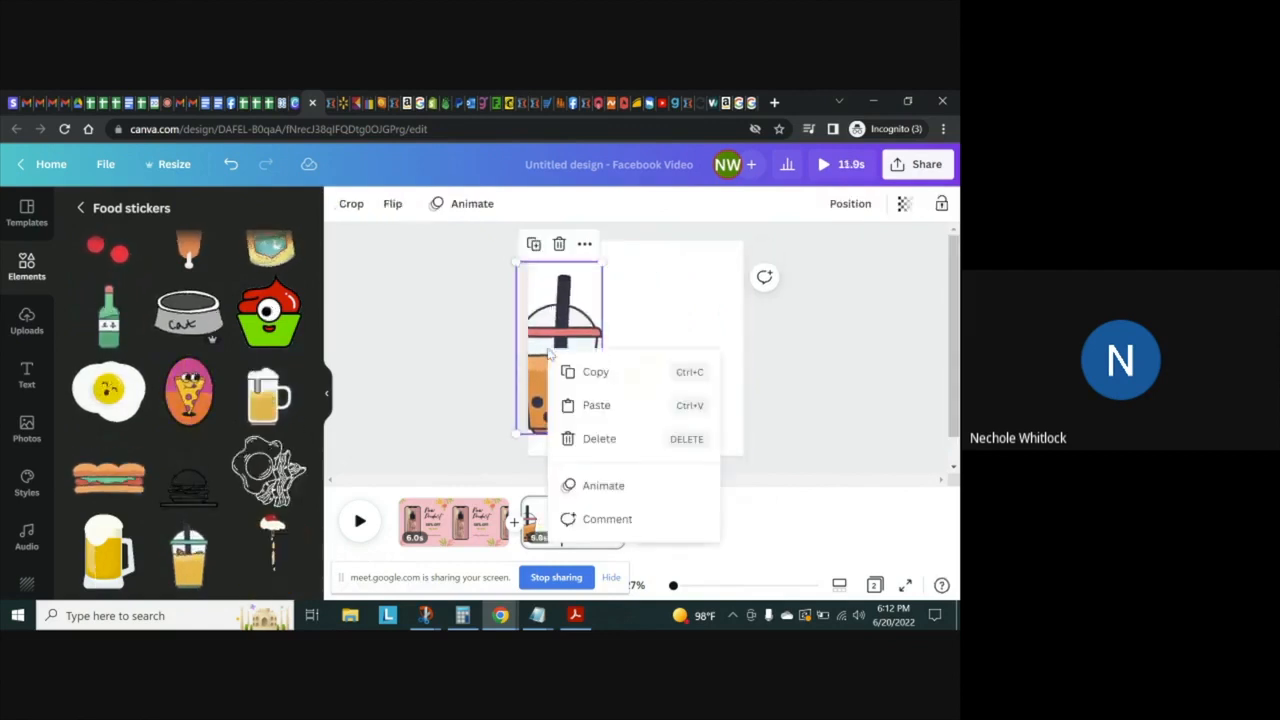
left_click(207, 537)
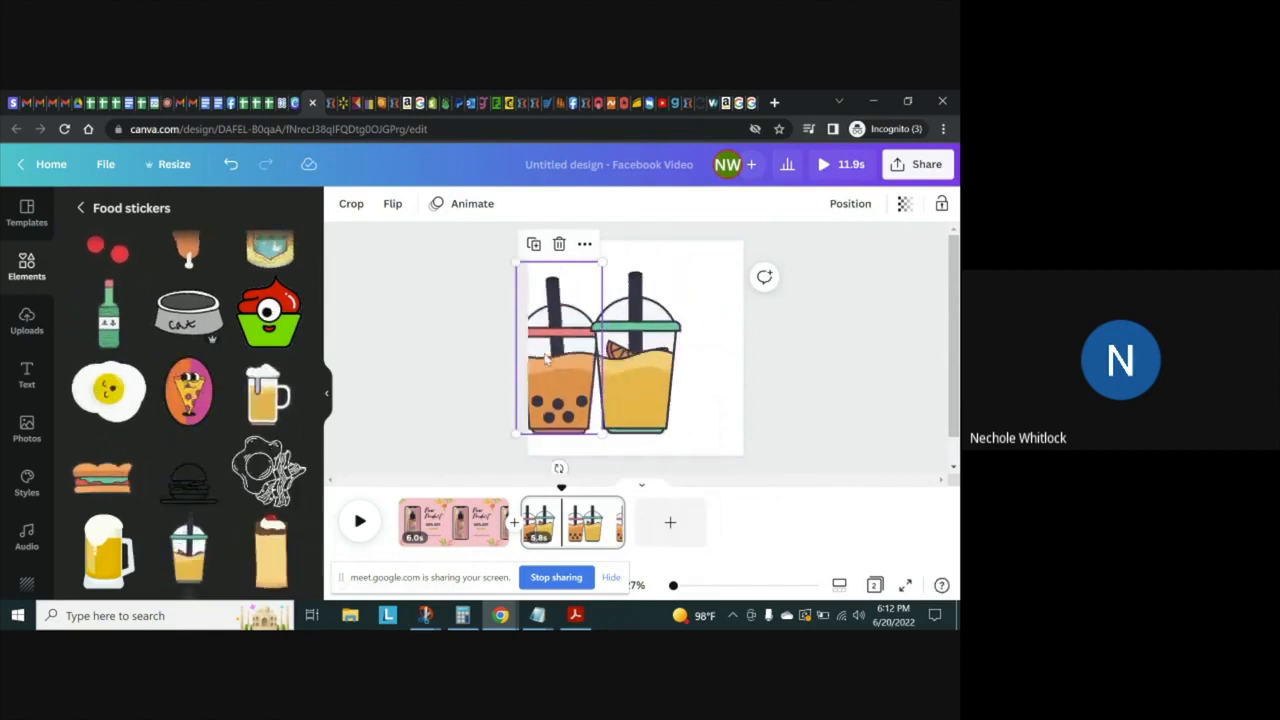
key("Delete")
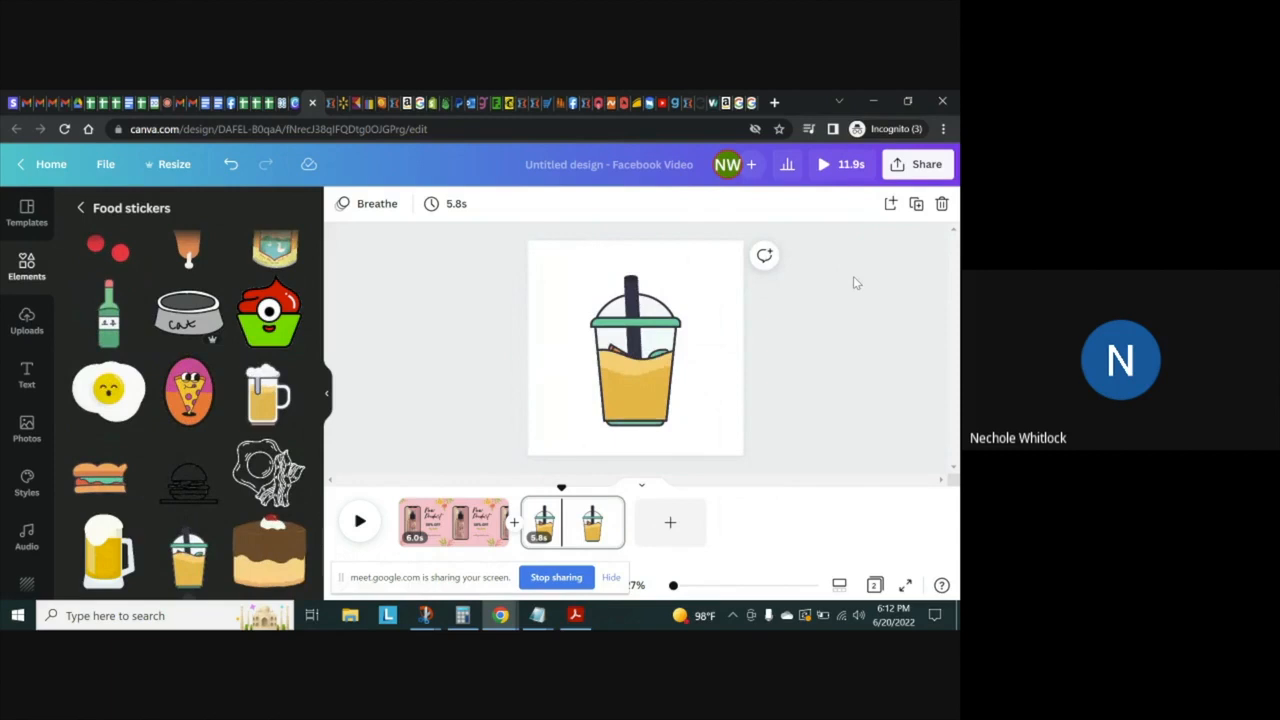
left_click(774, 102)
type("www.esty.com")
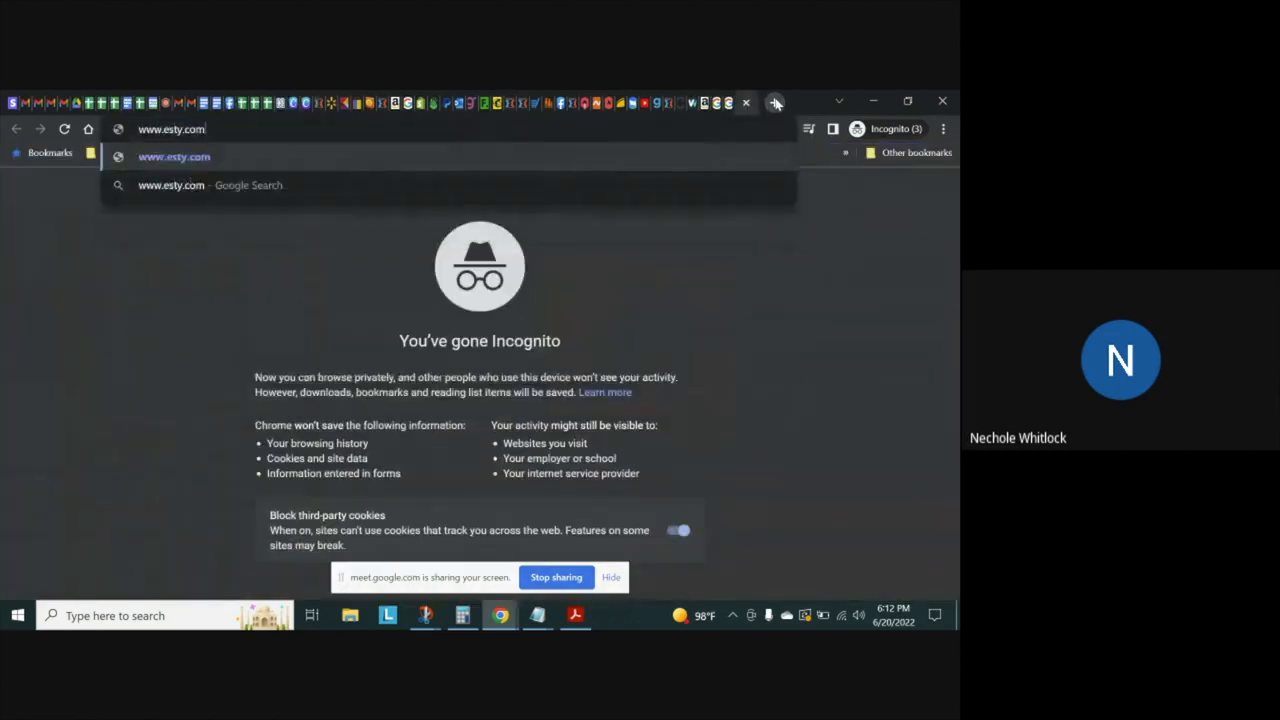
key("Return")
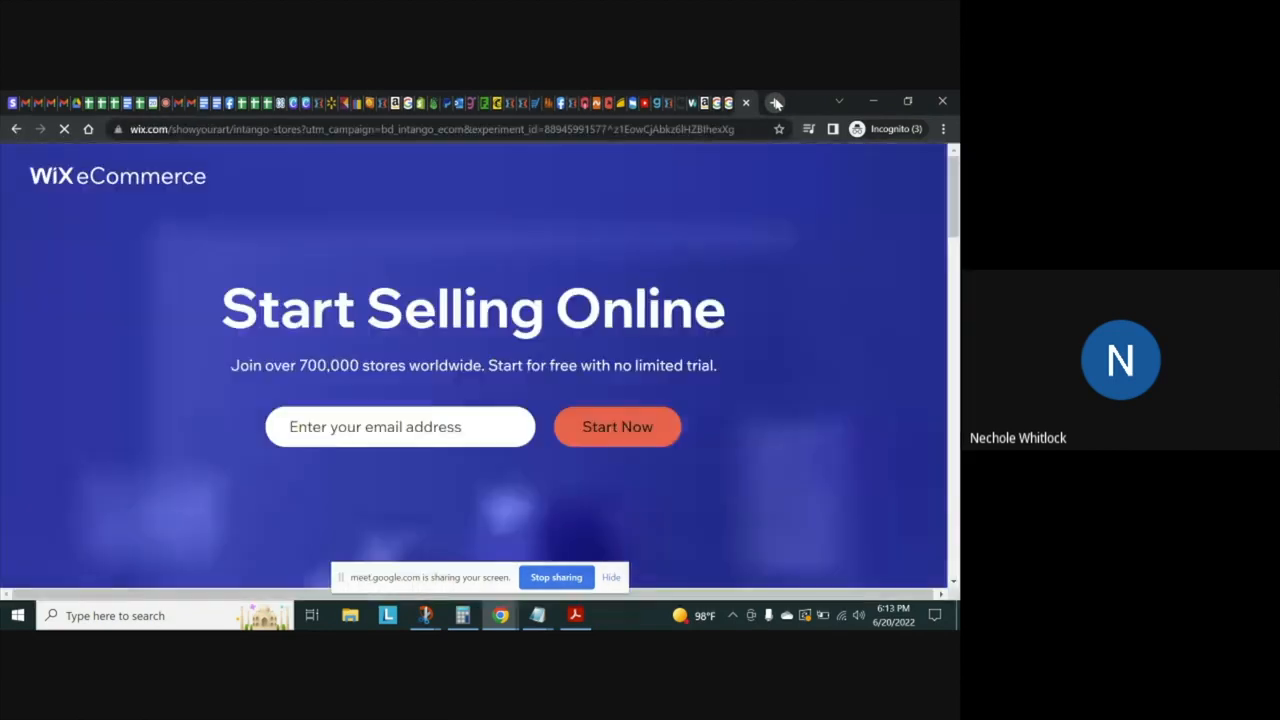
left_click(497, 129)
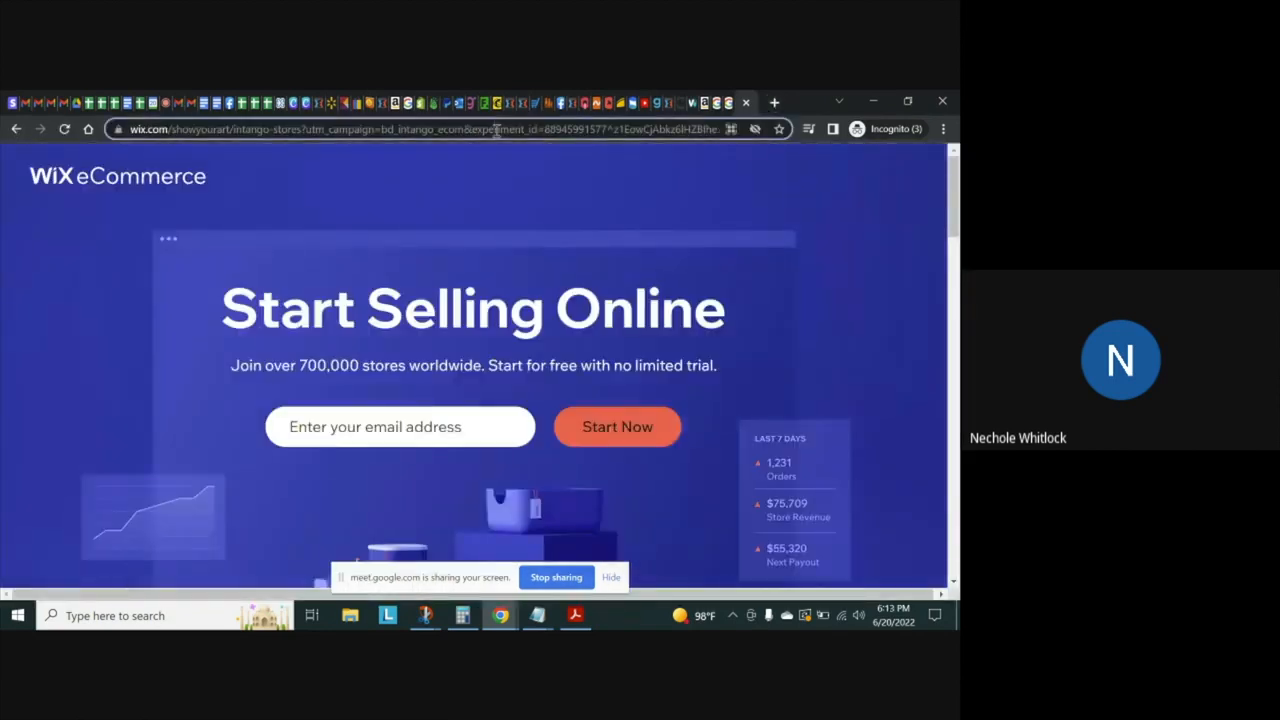
type("www.etsy.com")
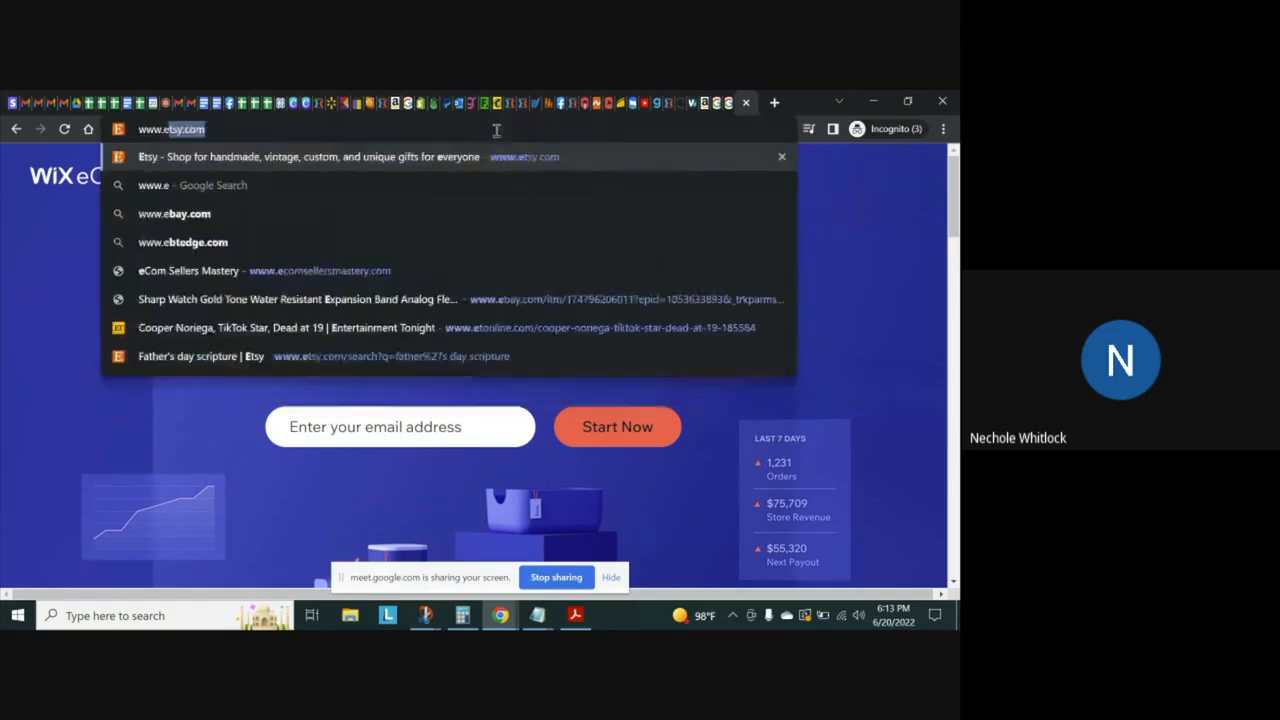
key("Return")
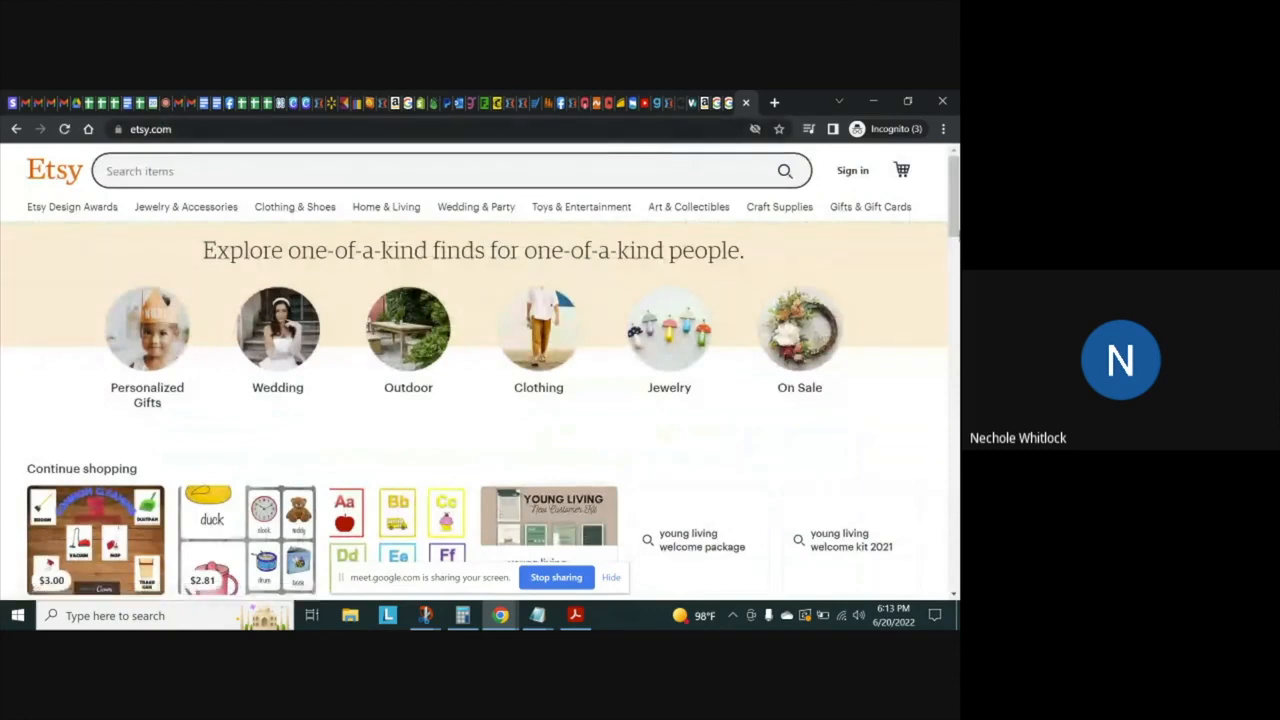
scroll(480, 370, "down", 1)
scroll(480, 370, "up", 1)
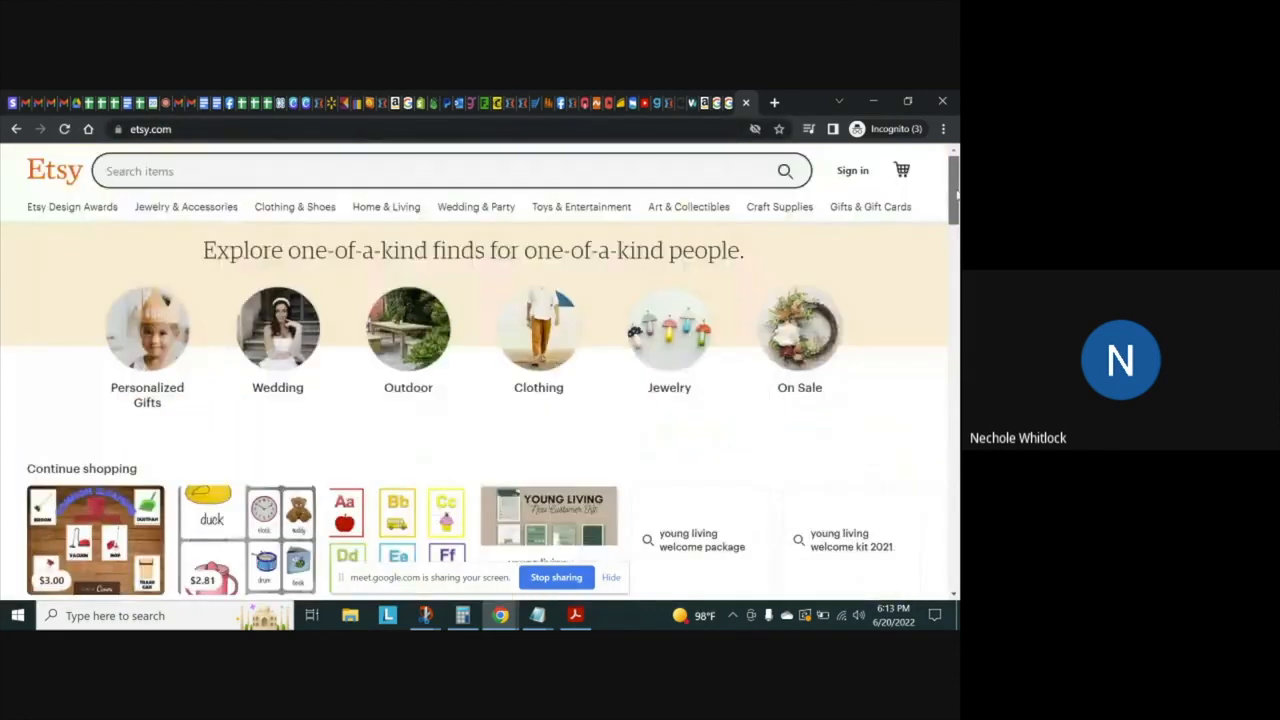
Search Etsy for "smoothie recipe printables" and look through the listings
left_click(396, 173)
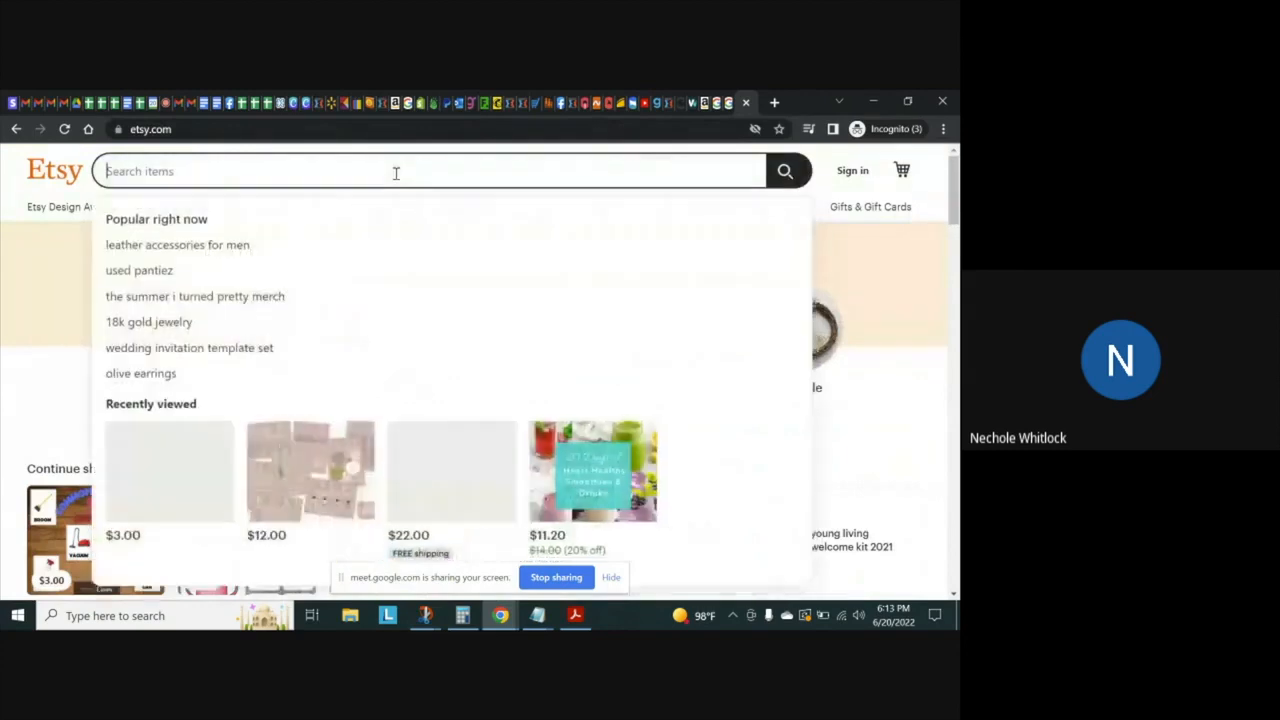
type("smo")
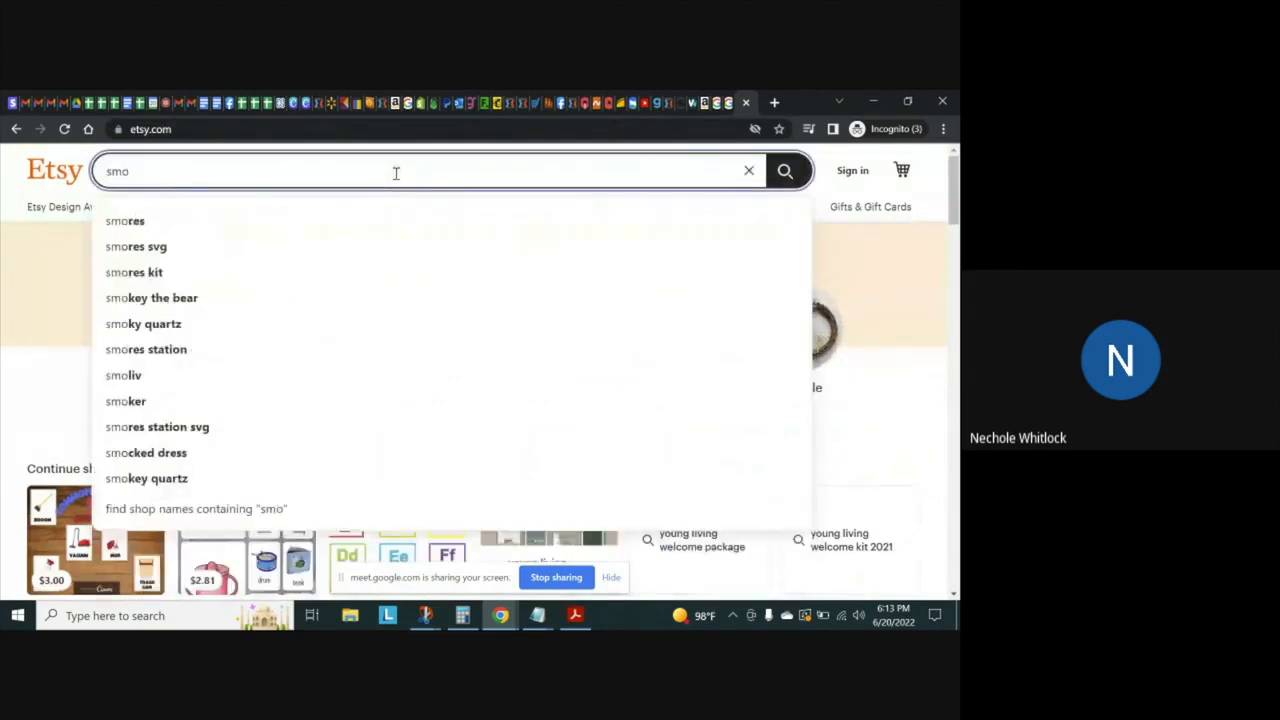
type("othie")
key("Return")
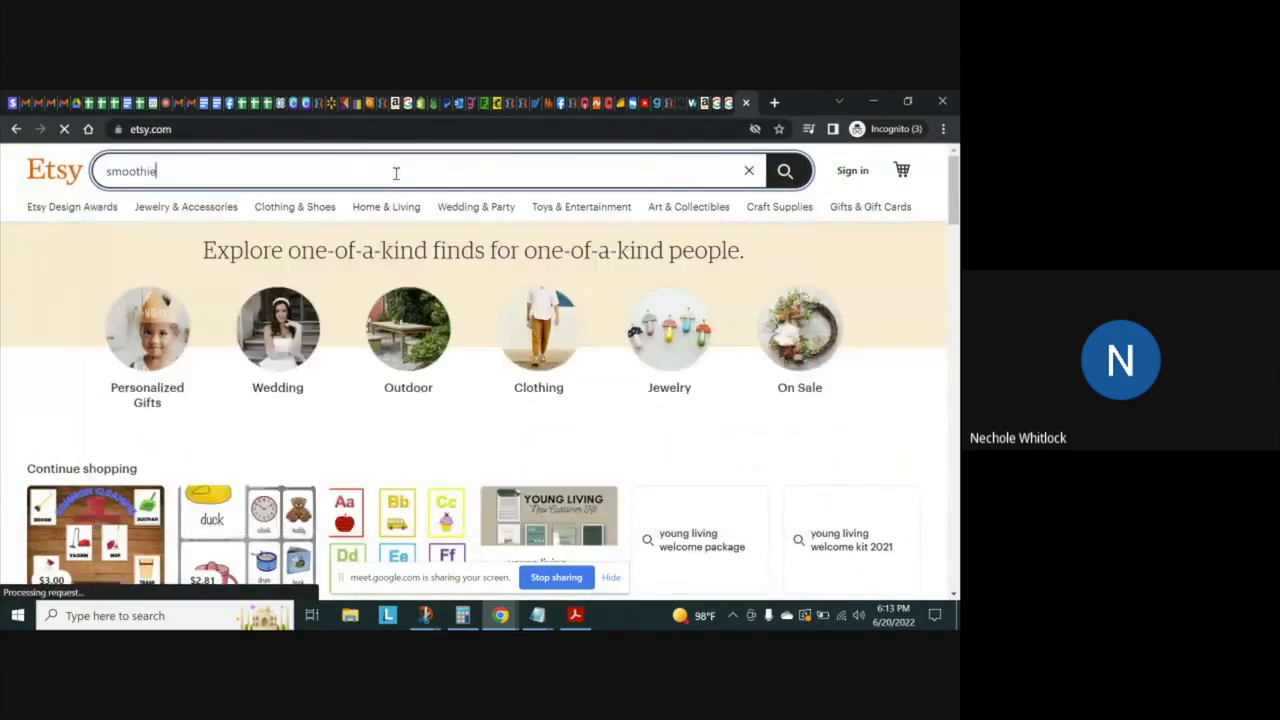
type("re")
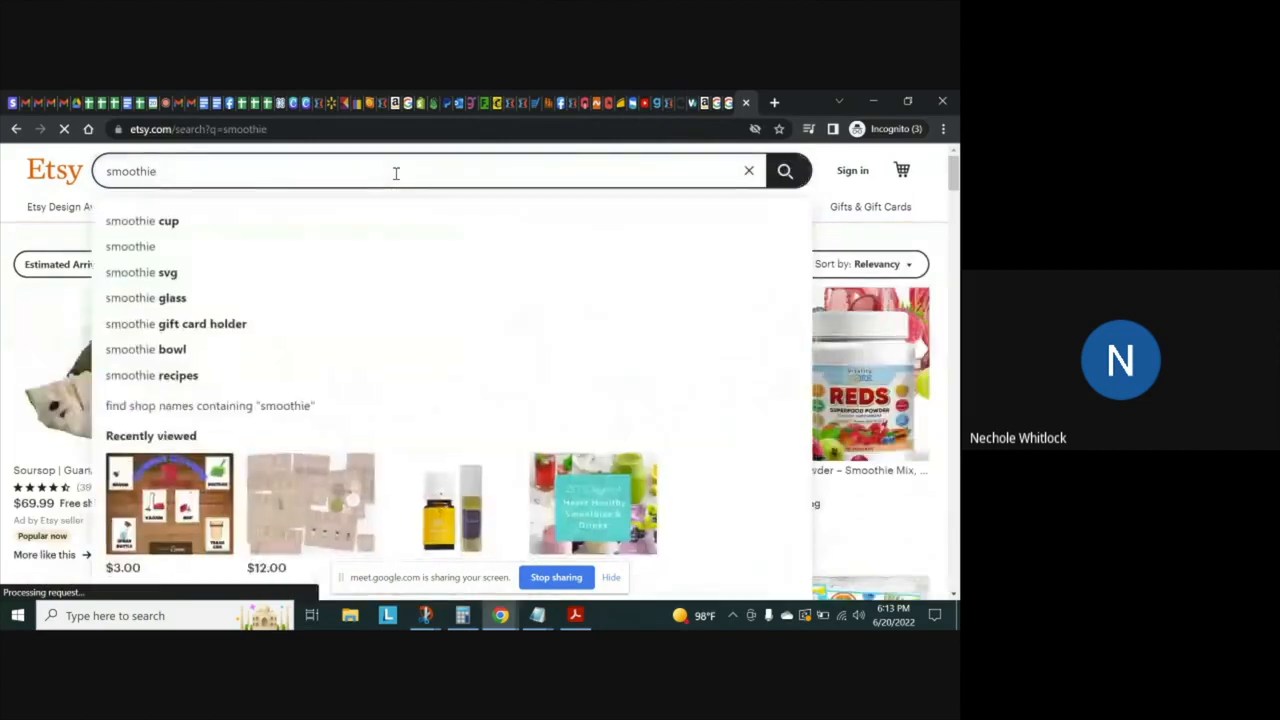
type("cip")
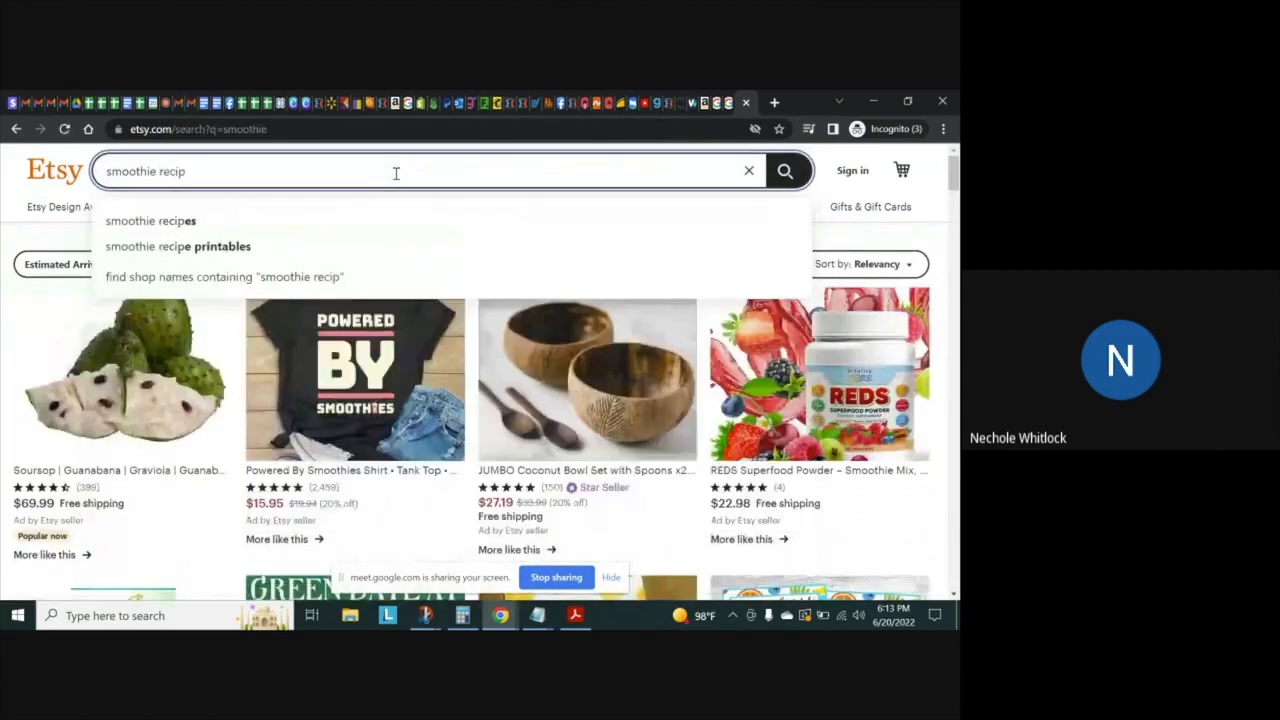
type("e")
key("Down")
key("Down")
key("Return")
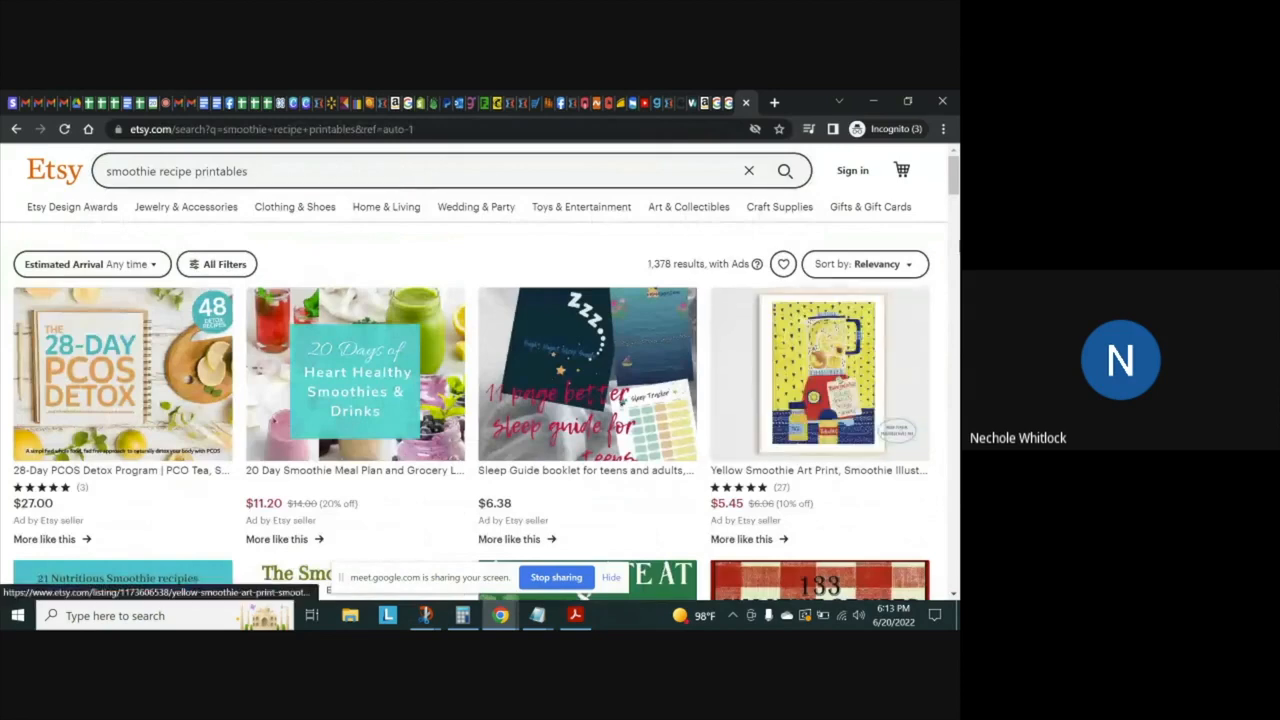
scroll(820, 380, "down", 10)
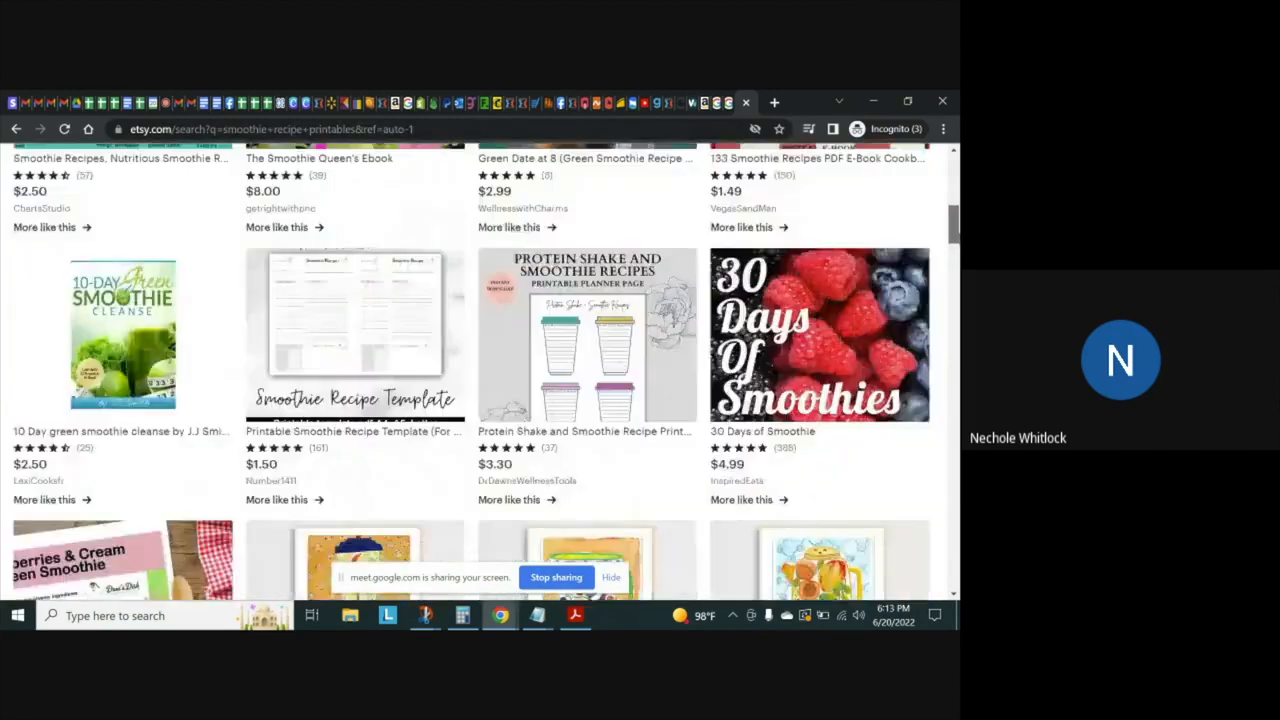
Open the "20 Day Smoothie Meal Plan and Grocery List" listing and view its first preview images, including the weekly meal plan enlarged
scroll(463, 302, "up", 10)
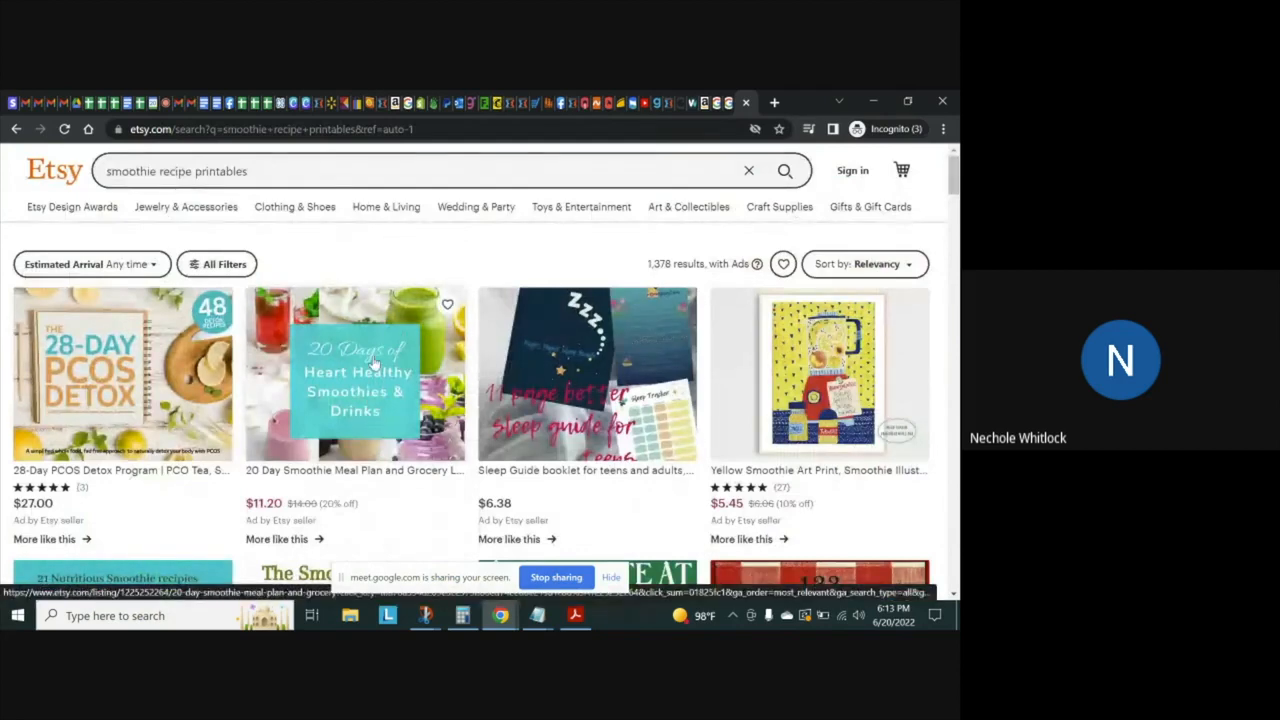
left_click(374, 362)
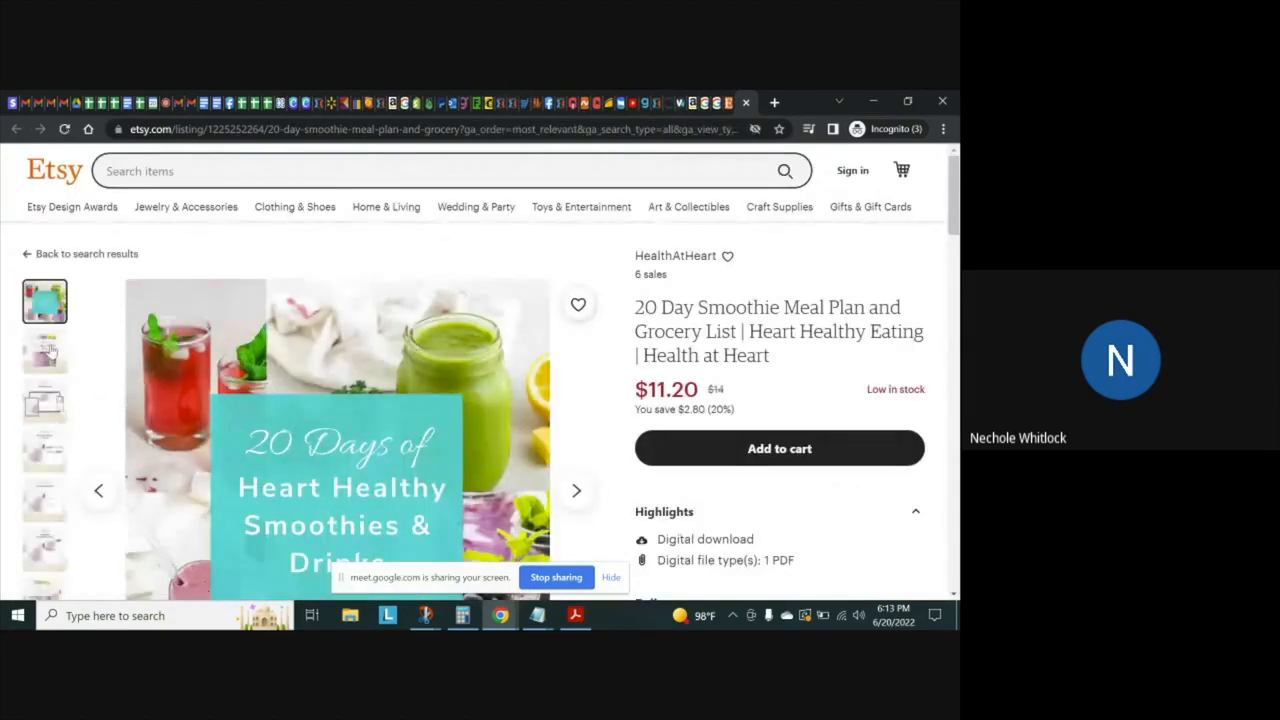
left_click(48, 350)
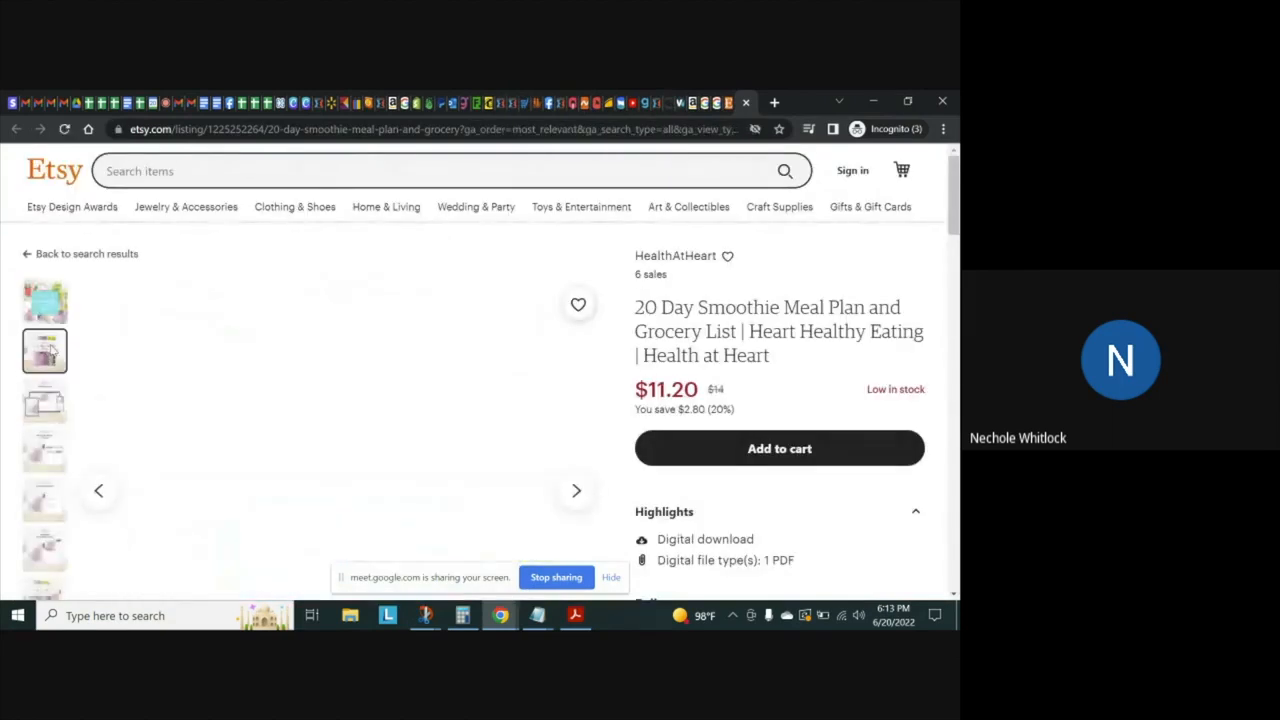
left_click(38, 418)
left_click(44, 450)
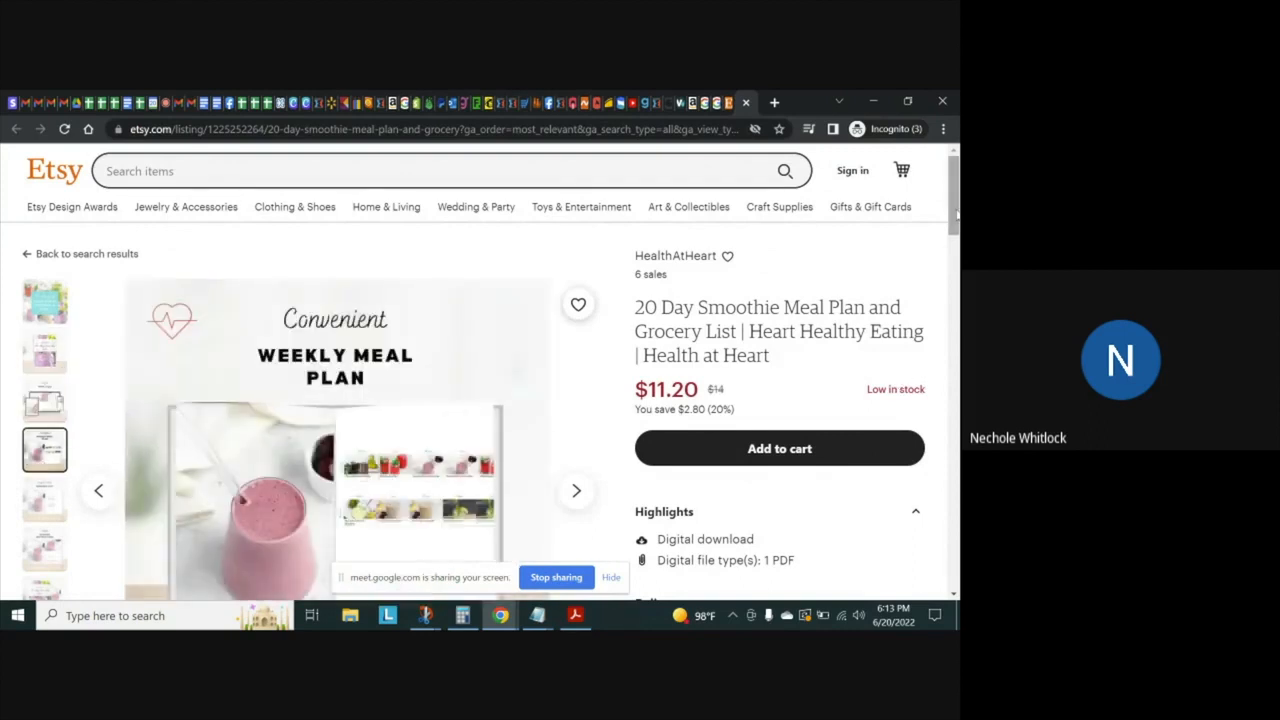
left_click_drag(956, 213, 956, 232)
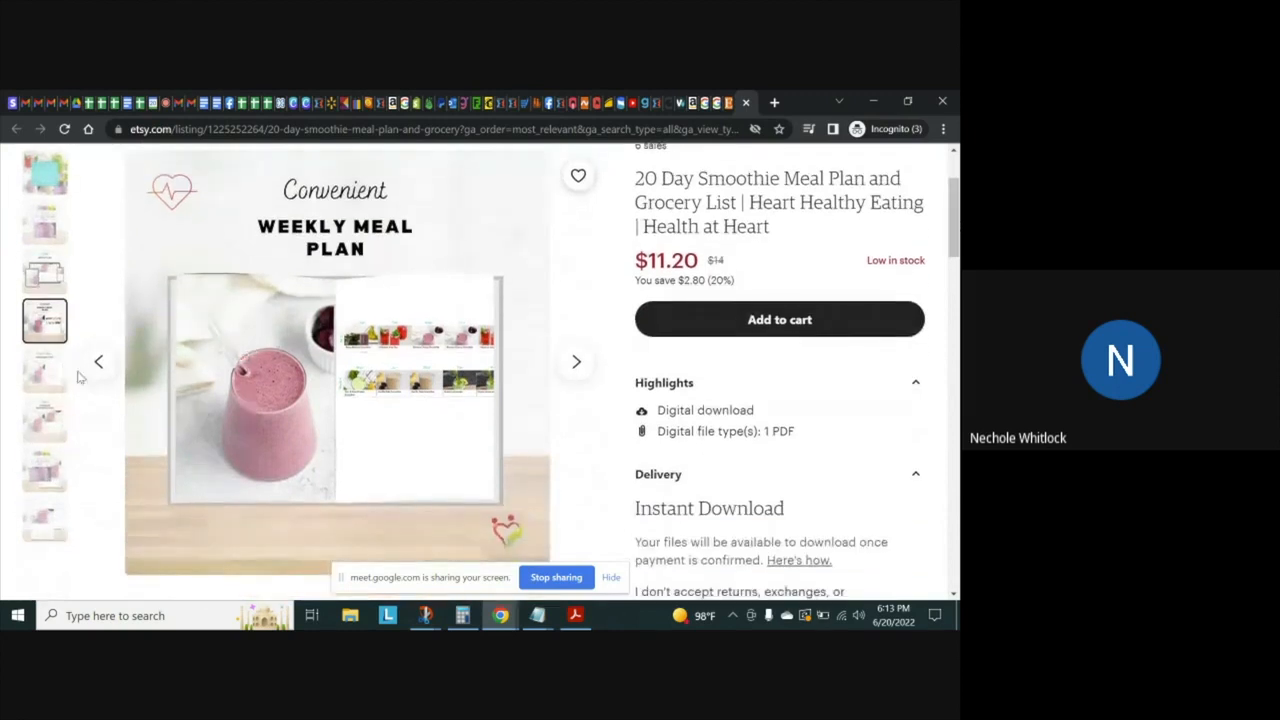
left_click(79, 376)
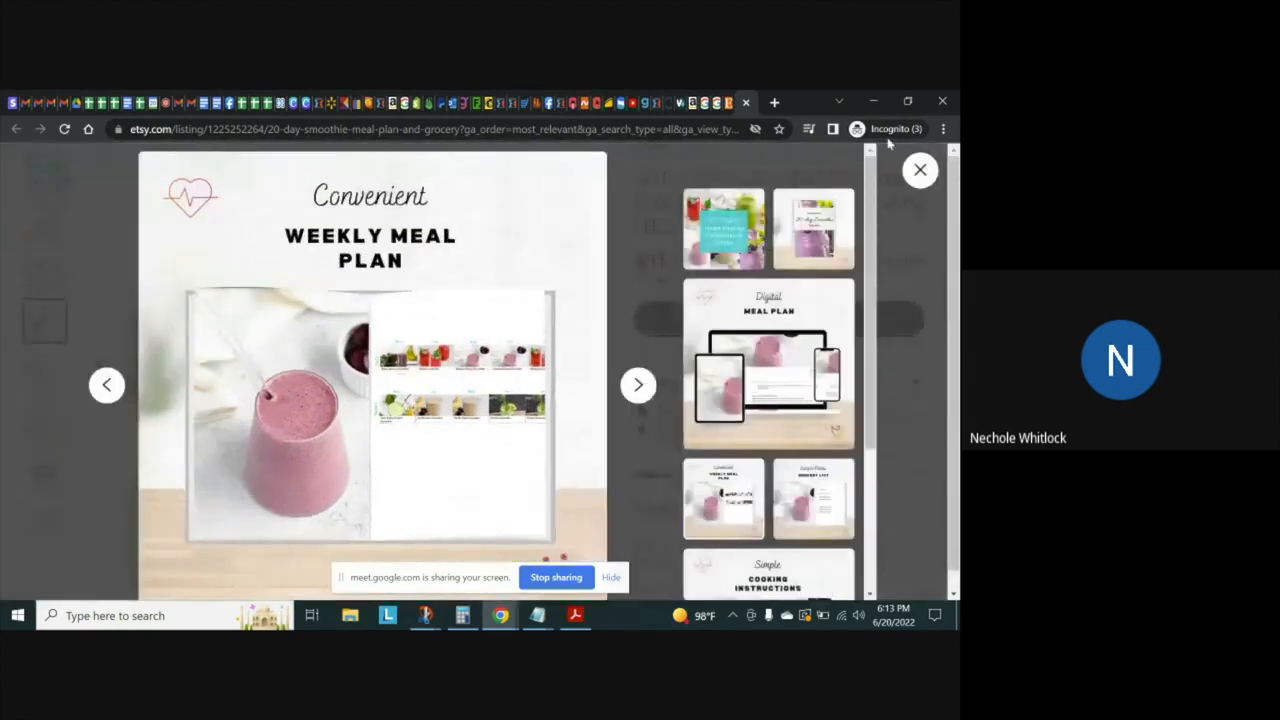
left_click(920, 170)
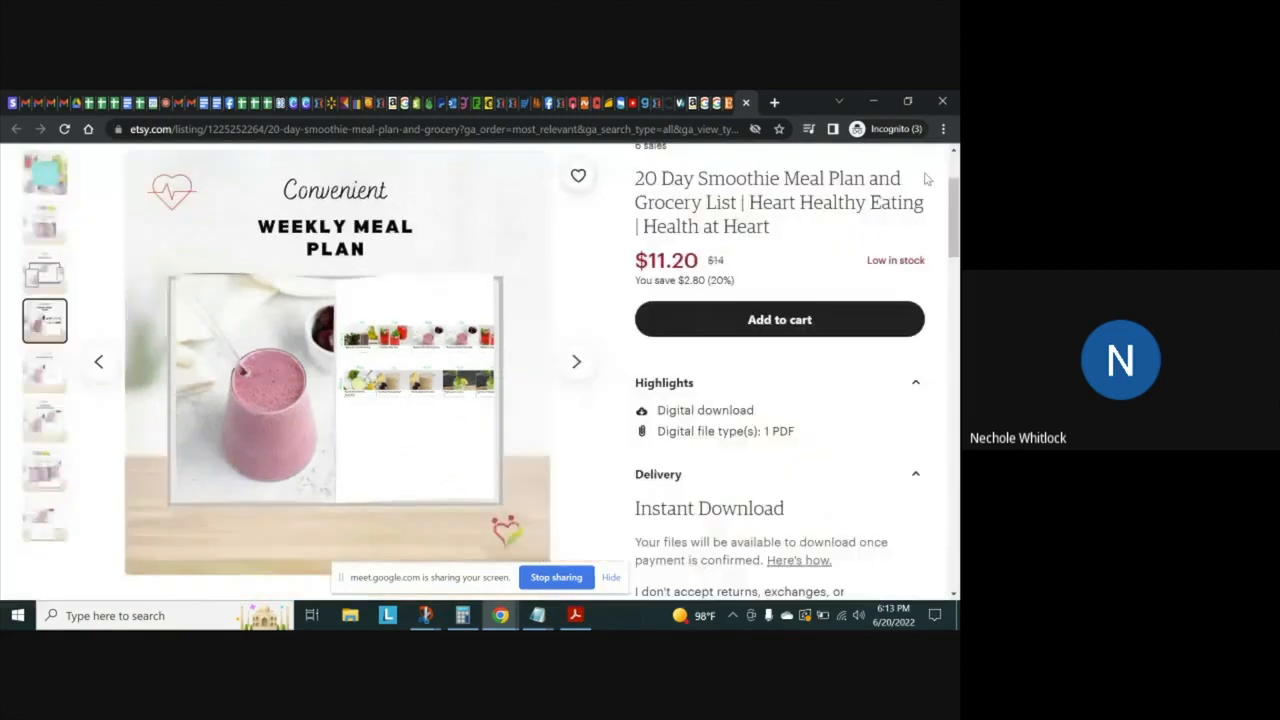
View the listing's grocery list, cooking instructions and remaining preview images, ending on the "20 Days of Heart Healthy Smoothies & Drinks" image
left_click(52, 381)
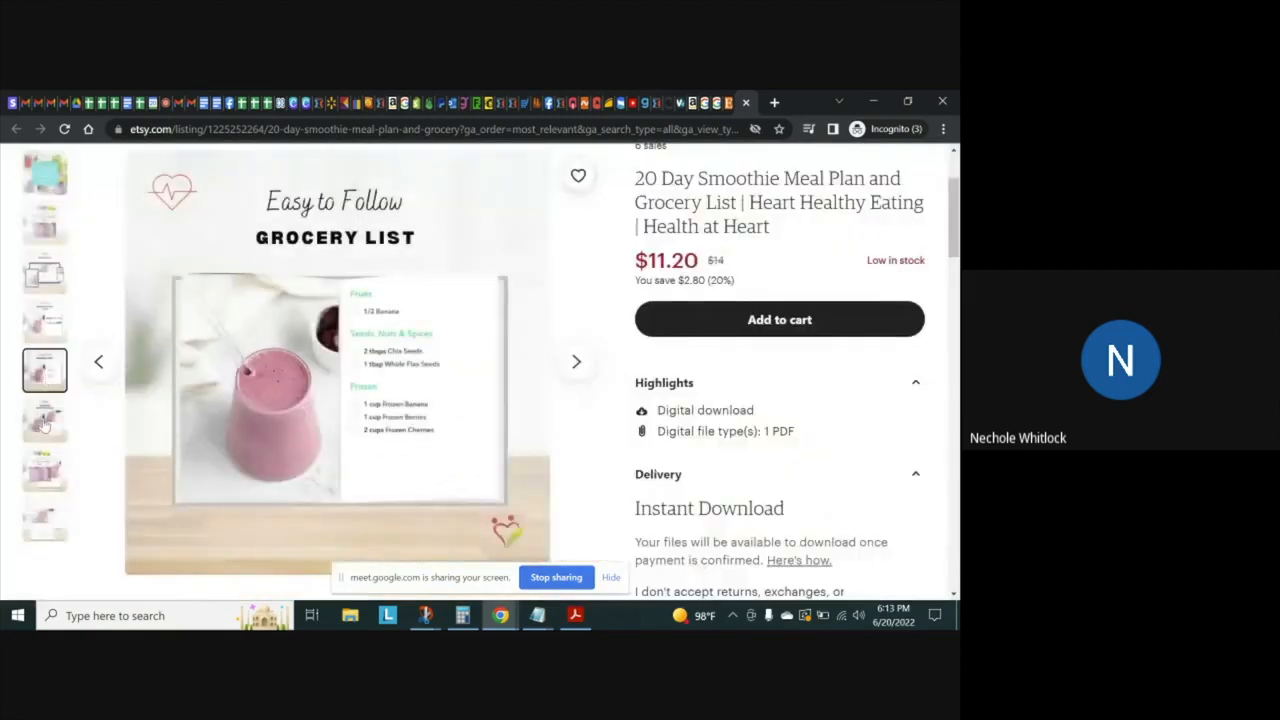
left_click(44, 424)
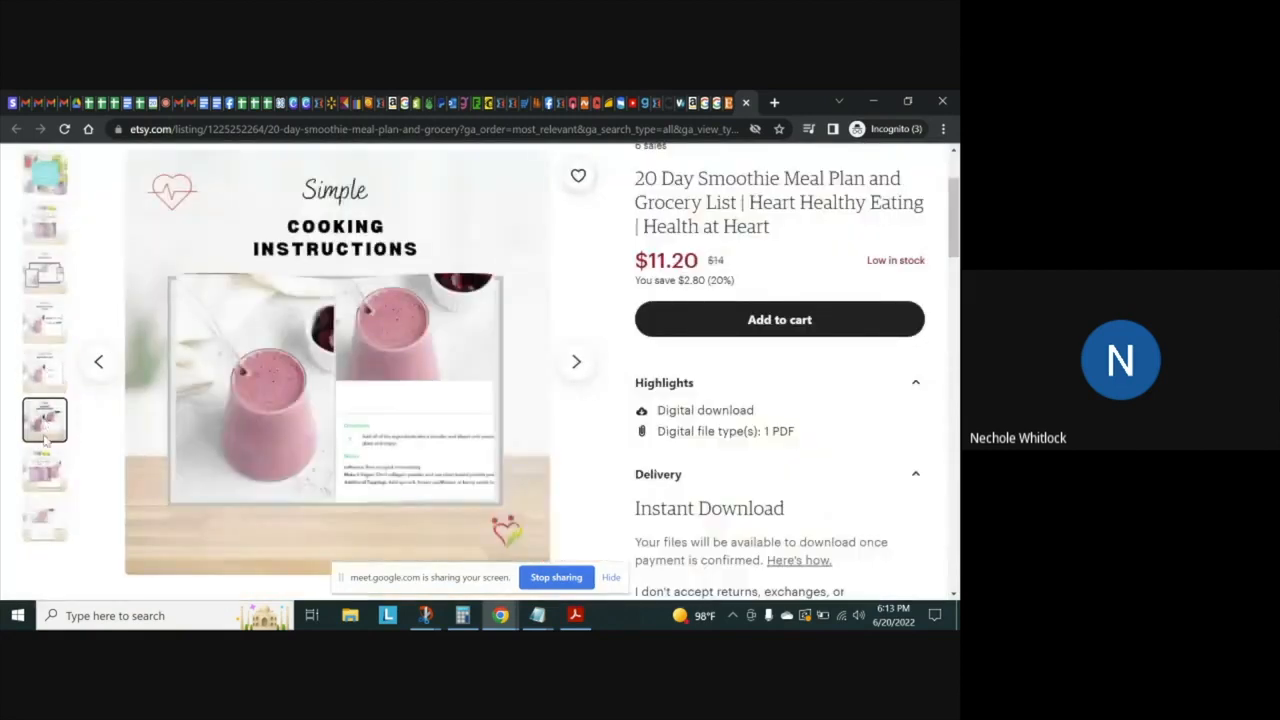
left_click(44, 468)
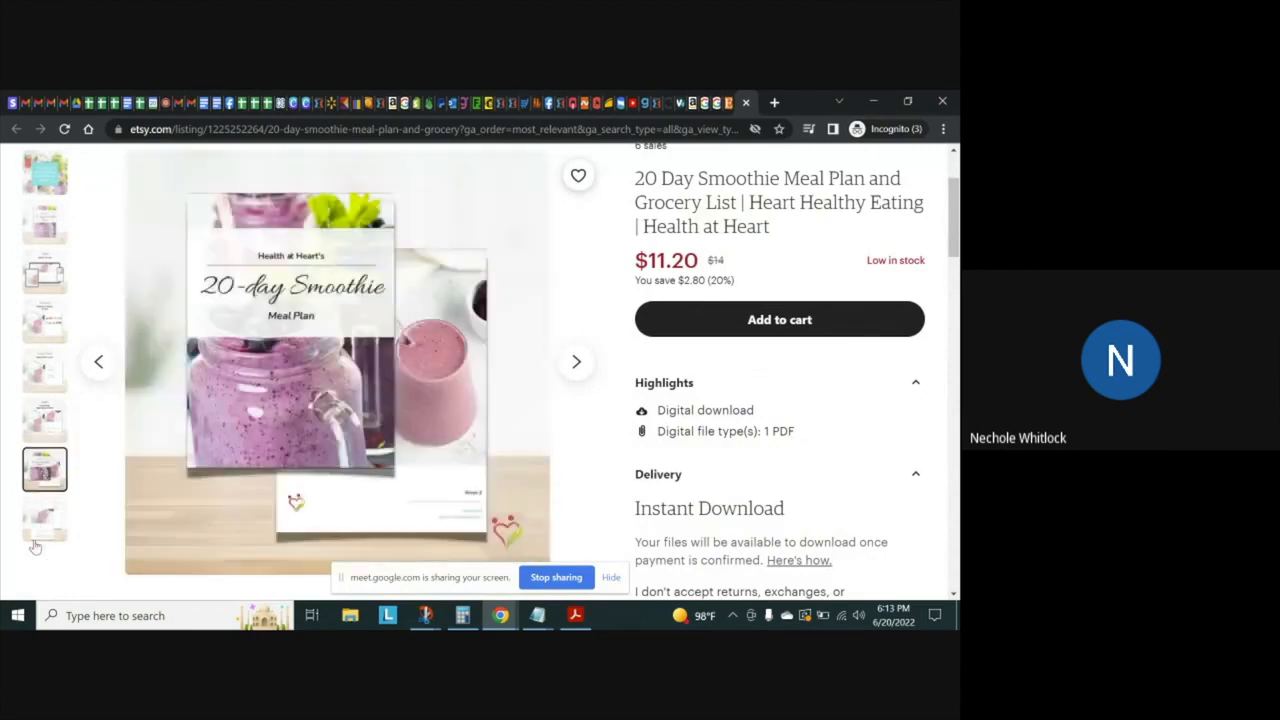
left_click(44, 518)
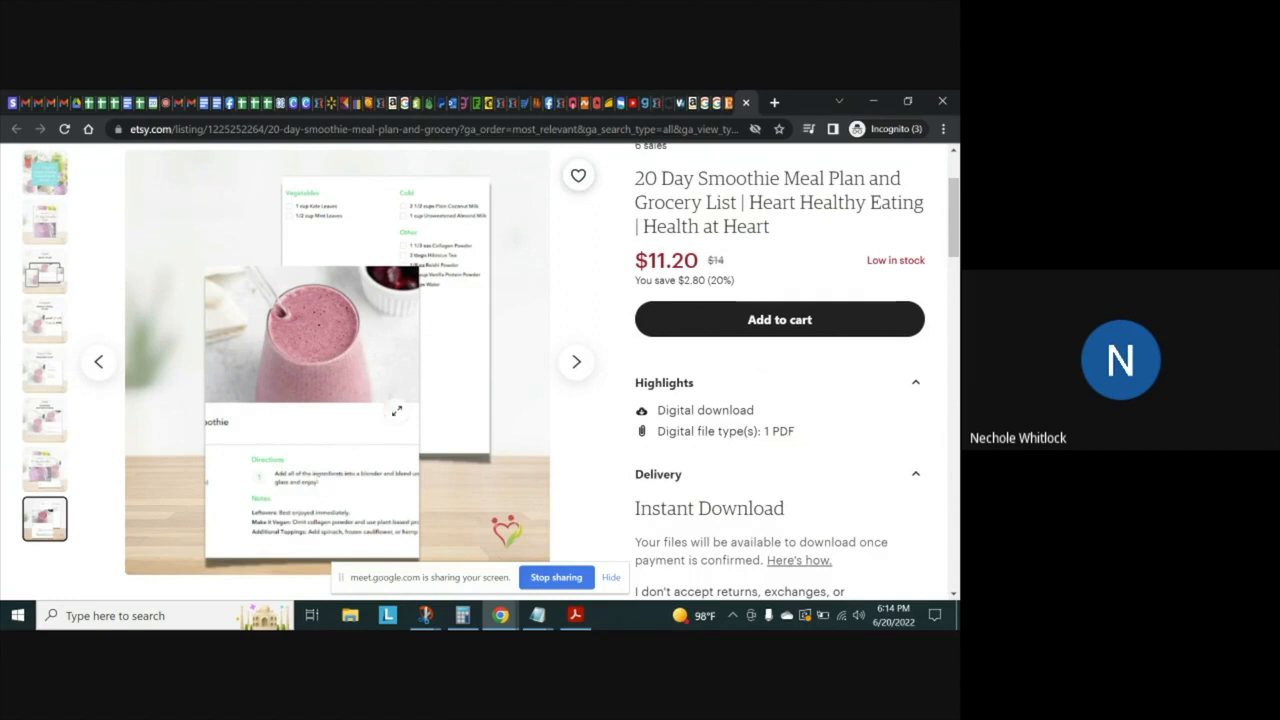
left_click(49, 478)
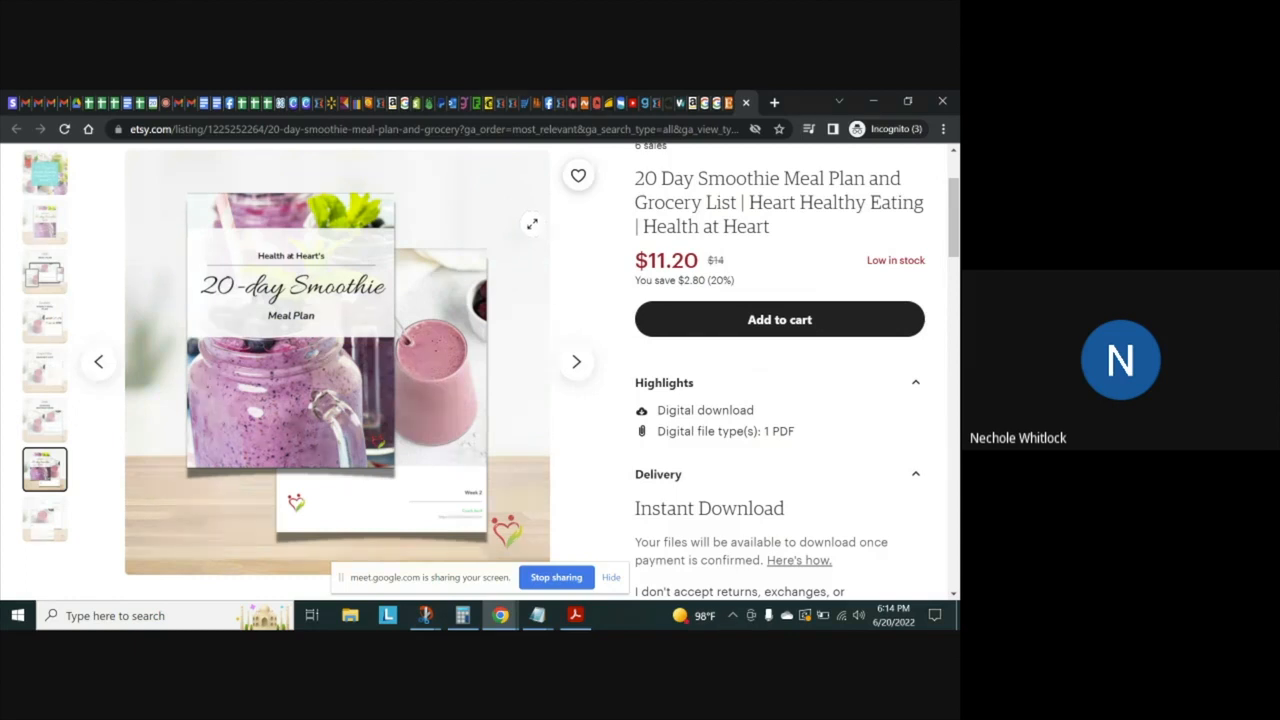
left_click(45, 175)
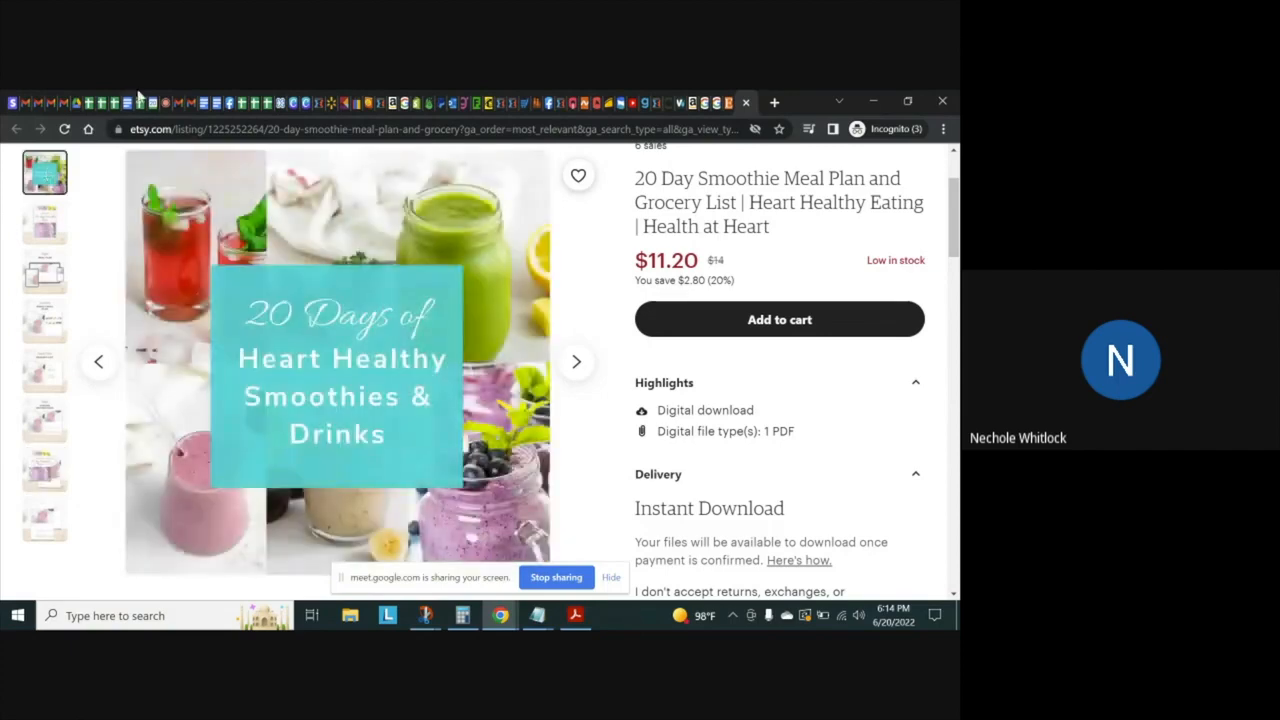
Switch to the Google Meet call, admit the waiting participant, and return to the Etsy listing
left_click(168, 100)
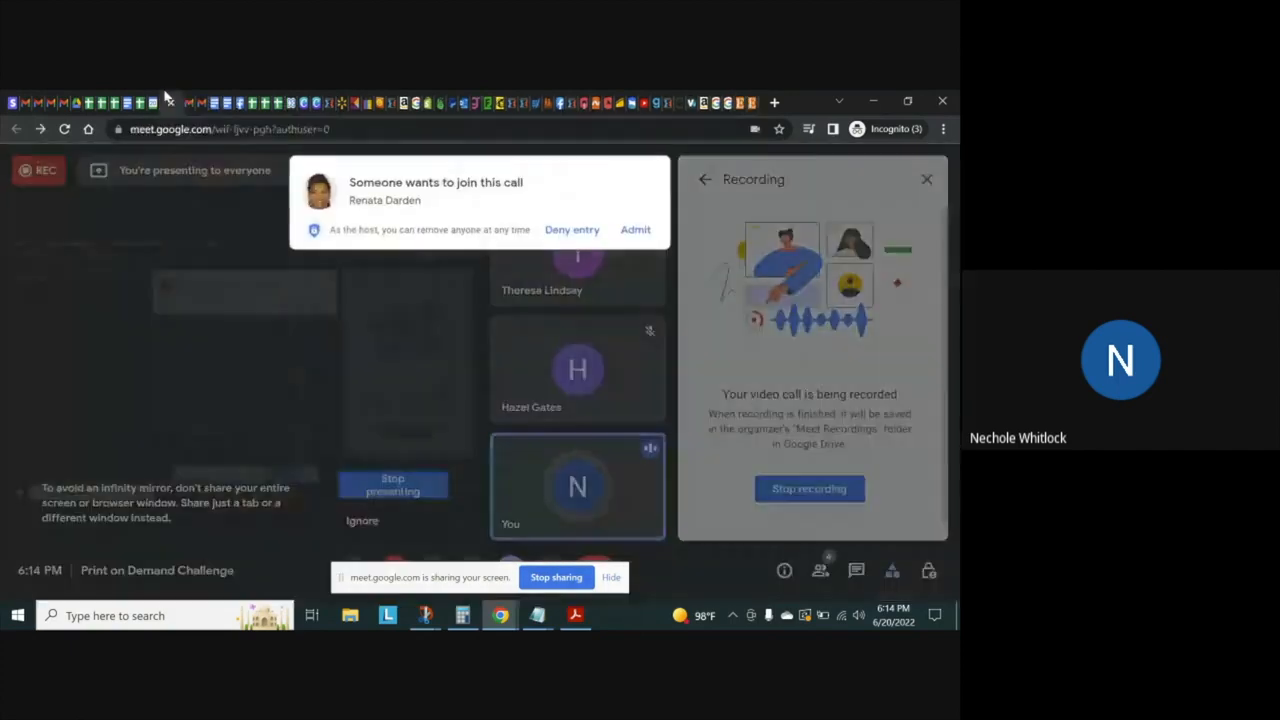
left_click(643, 231)
left_click(748, 100)
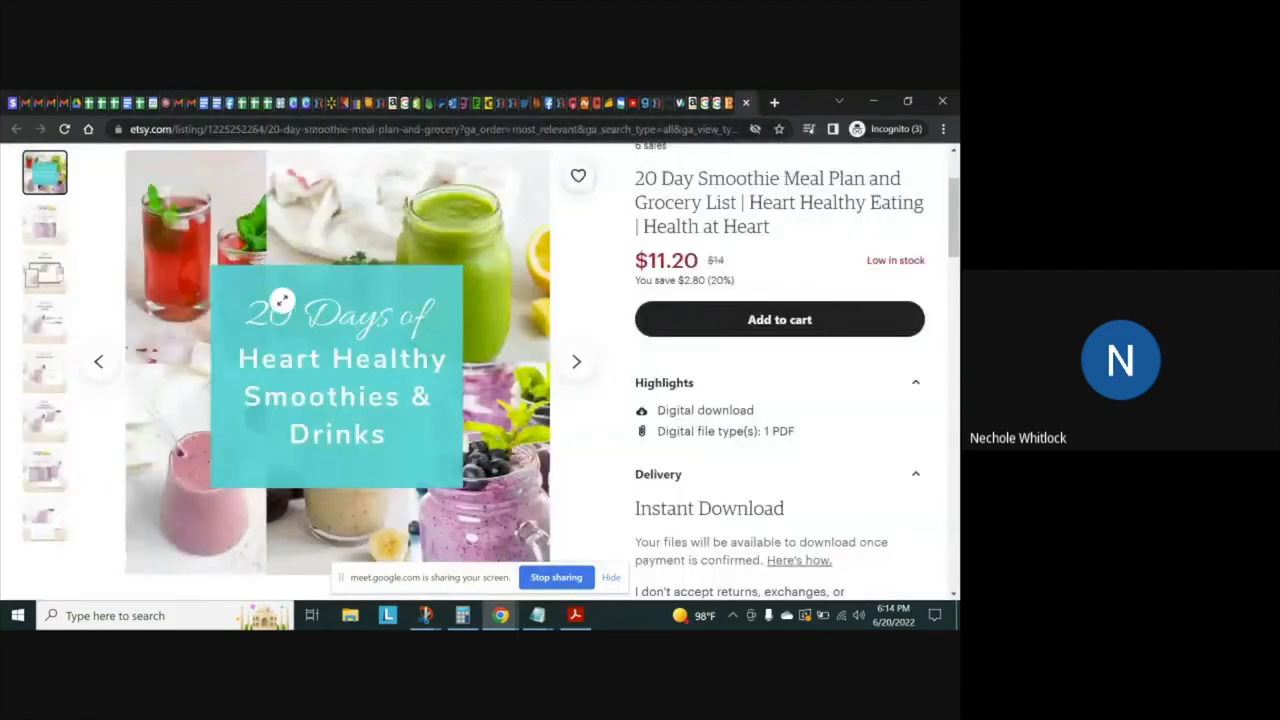
View the 20-day smoothie meal plan cover image, check the Google Meet call, and return to the Etsy listing
left_click(48, 220)
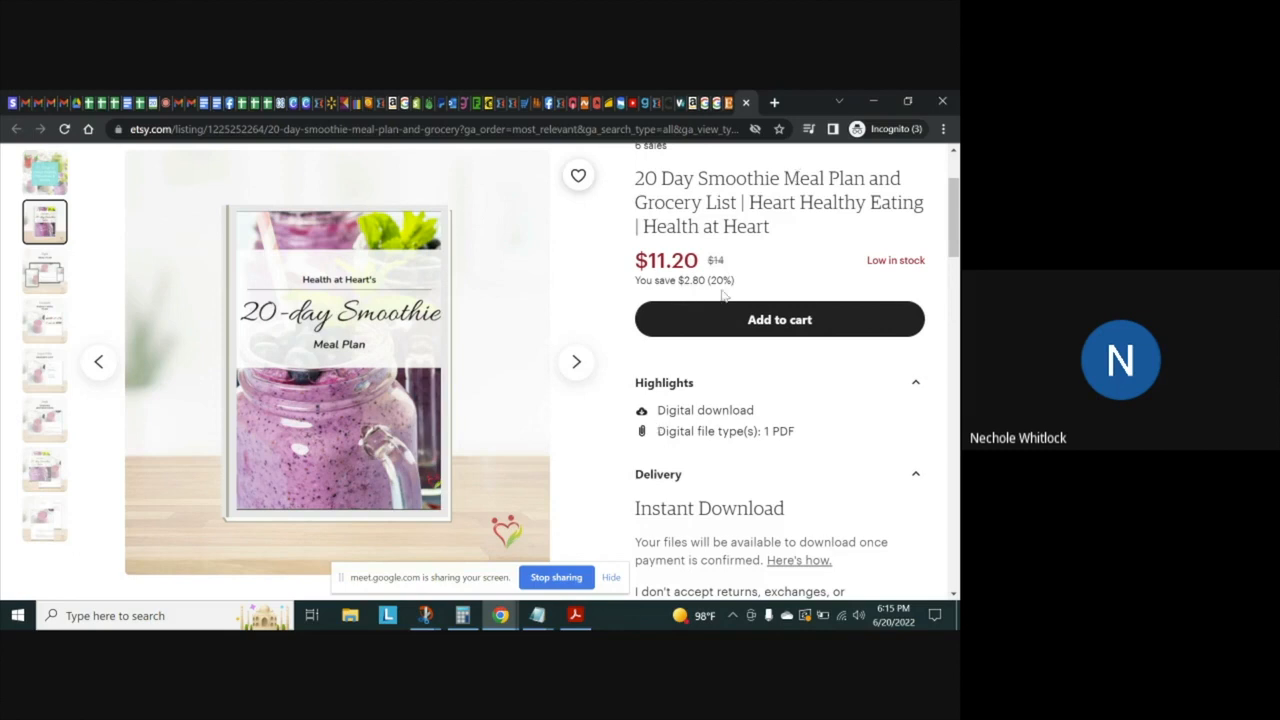
left_click_drag(954, 229, 938, 203)
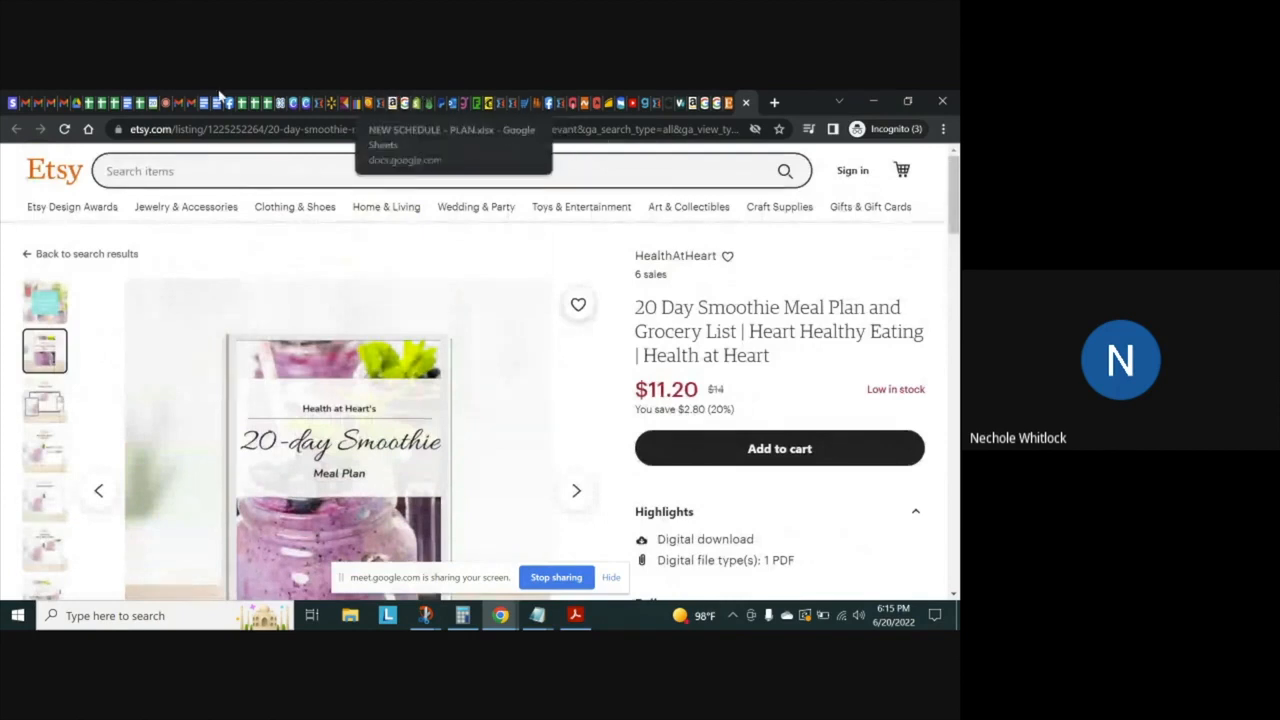
left_click(170, 100)
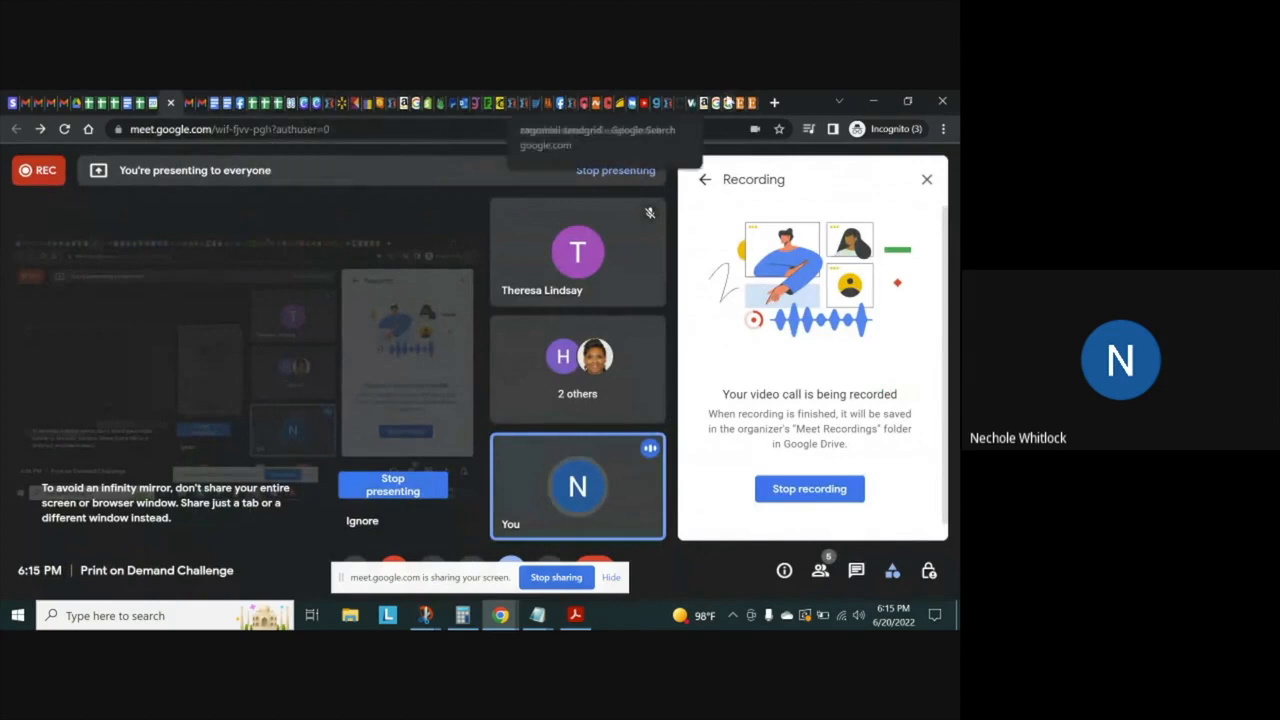
left_click(752, 96)
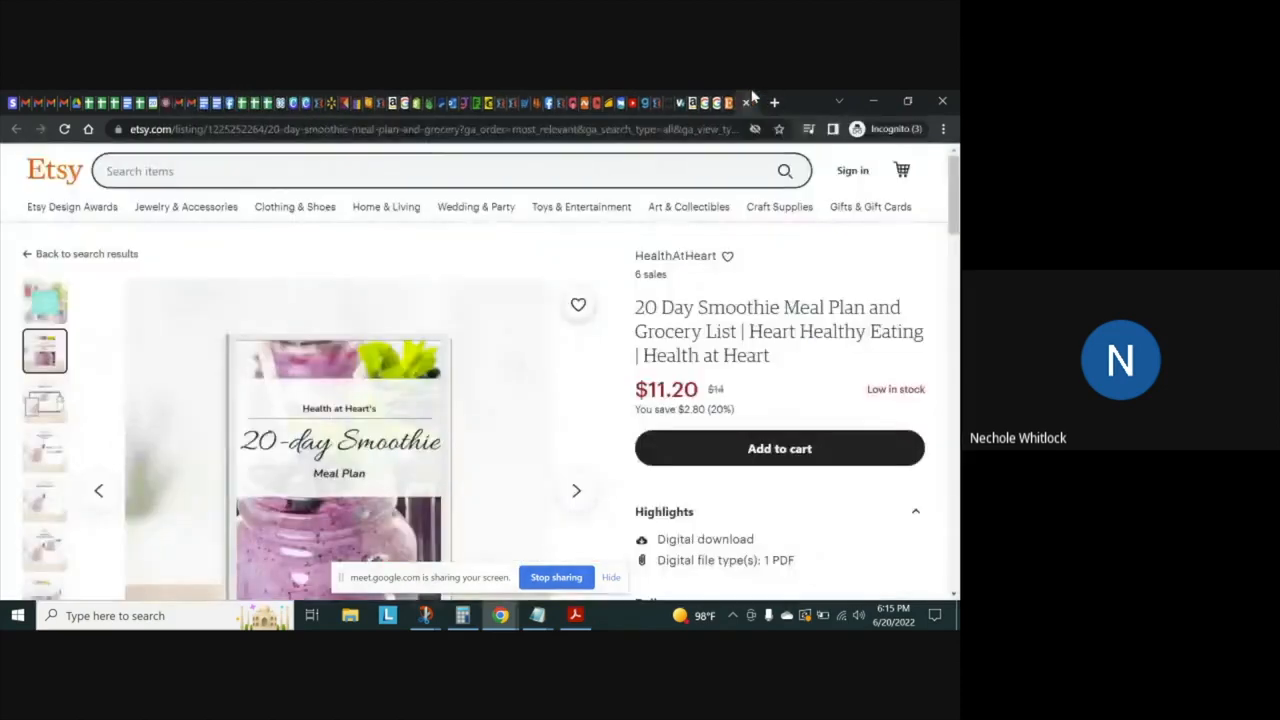
Switch to the Canva Facebook video design and look further through the food stickers
left_click(310, 96)
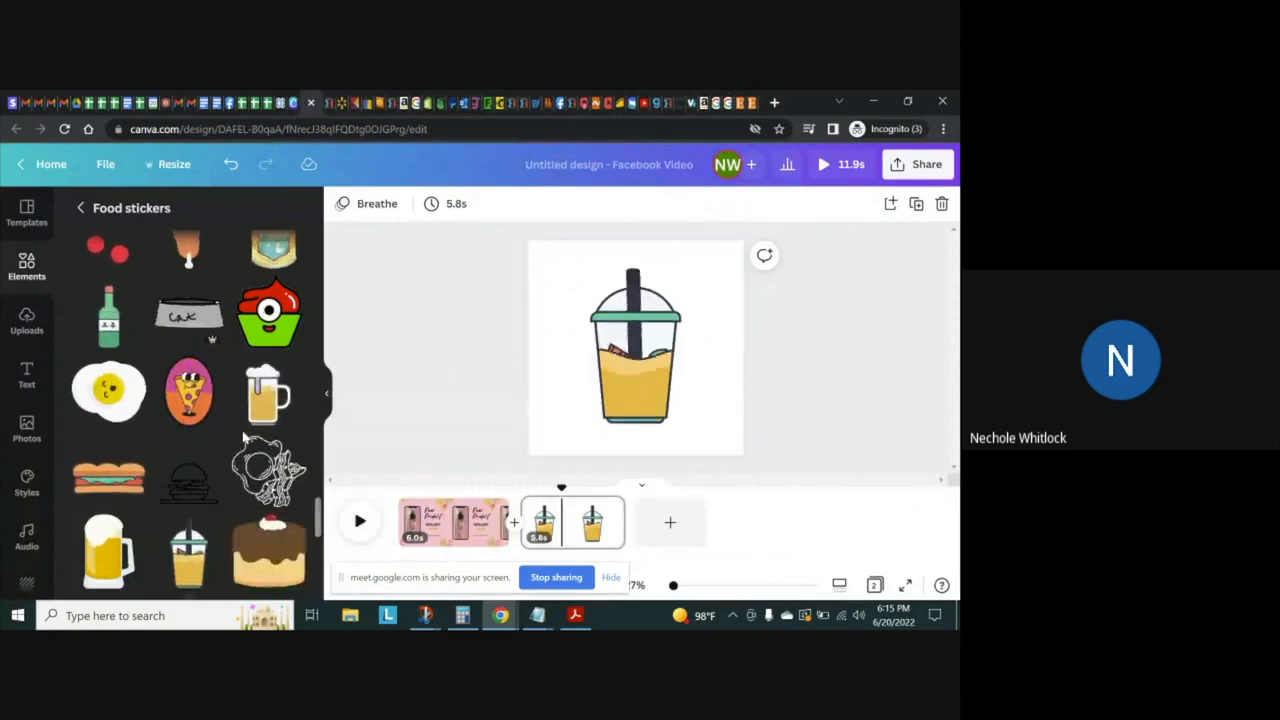
left_click_drag(319, 520, 313, 563)
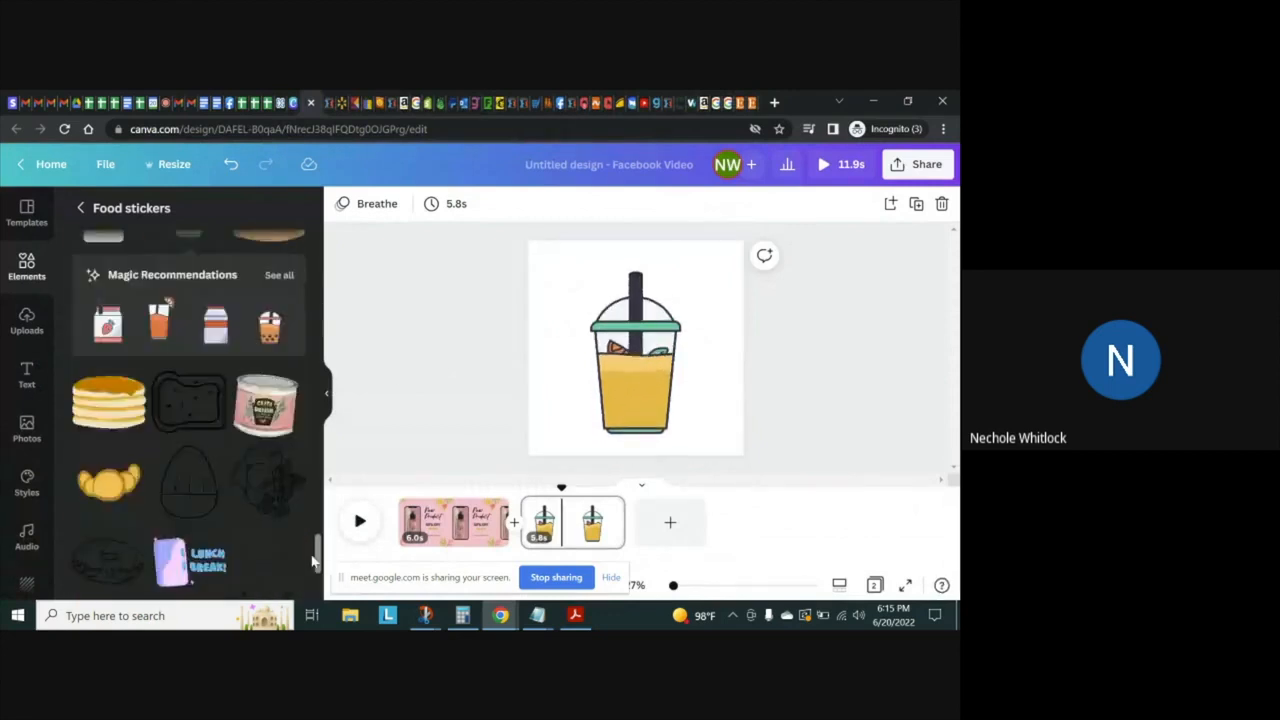
scroll(311, 580, "down", 3)
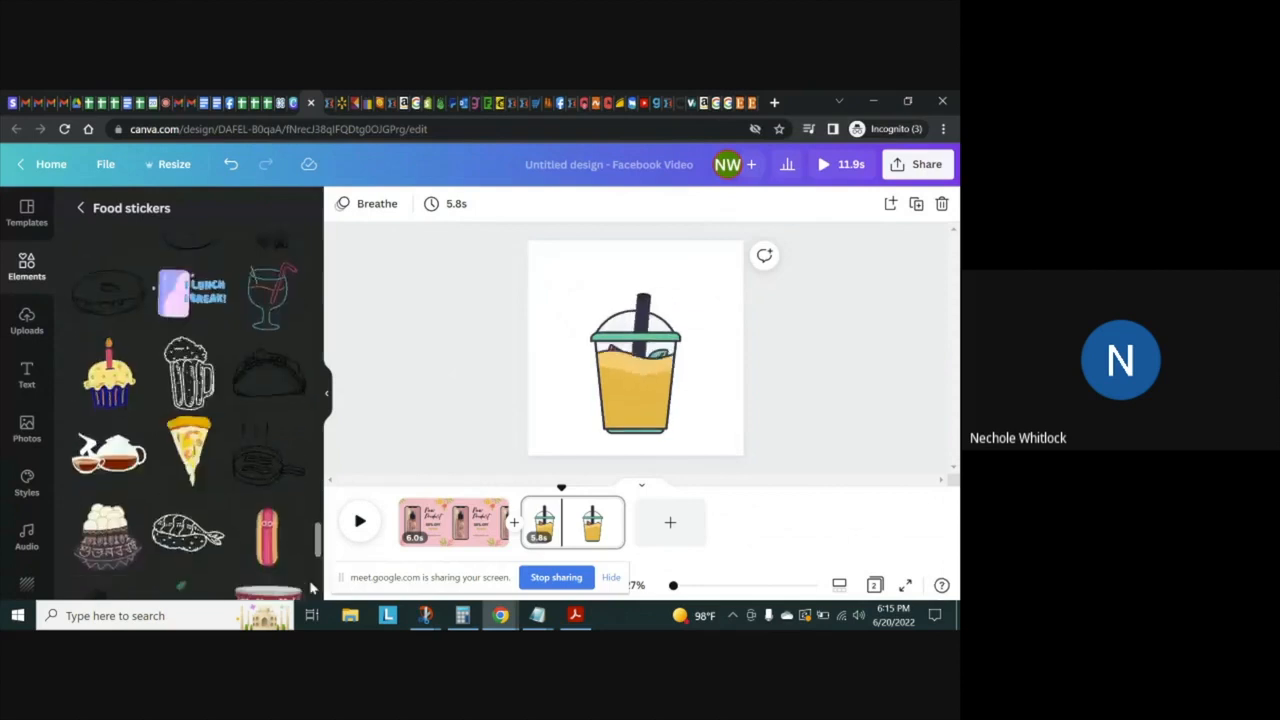
left_click_drag(312, 588, 318, 424)
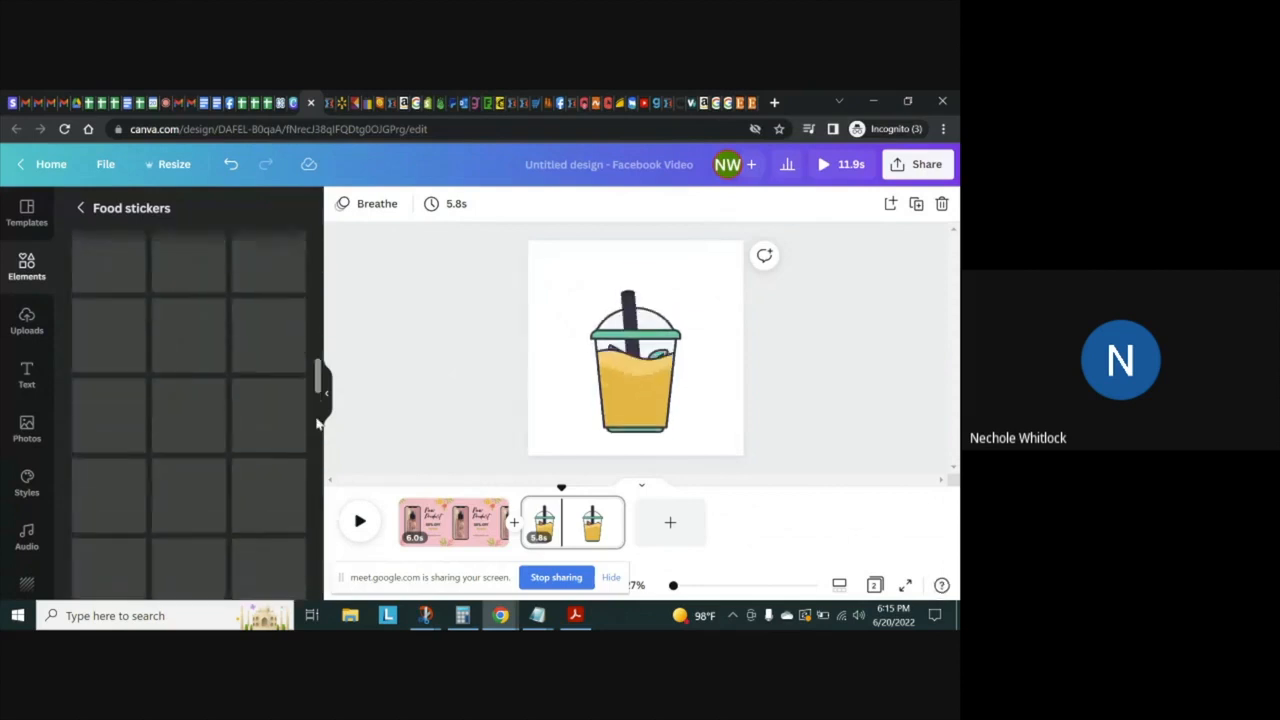
Fill the background of page 2 with the lime green from the default colors
left_click(570, 291)
right_click(570, 291)
left_click(341, 204)
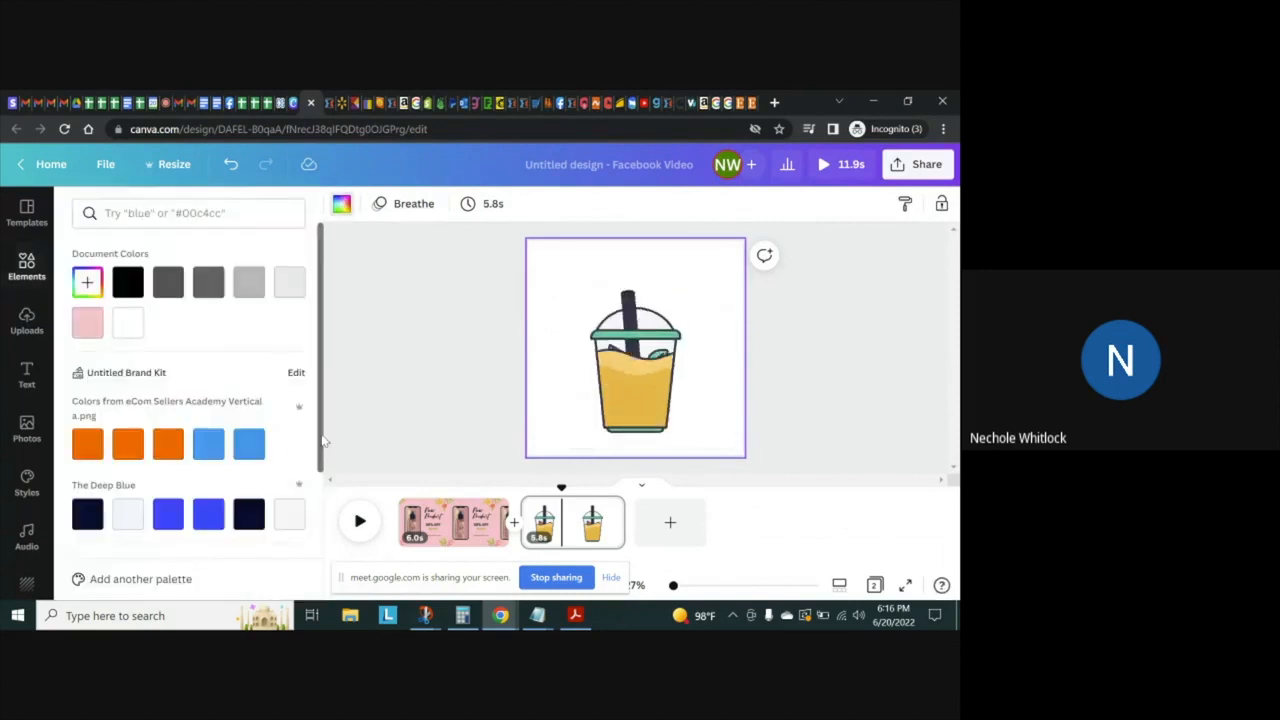
left_click_drag(321, 436, 302, 587)
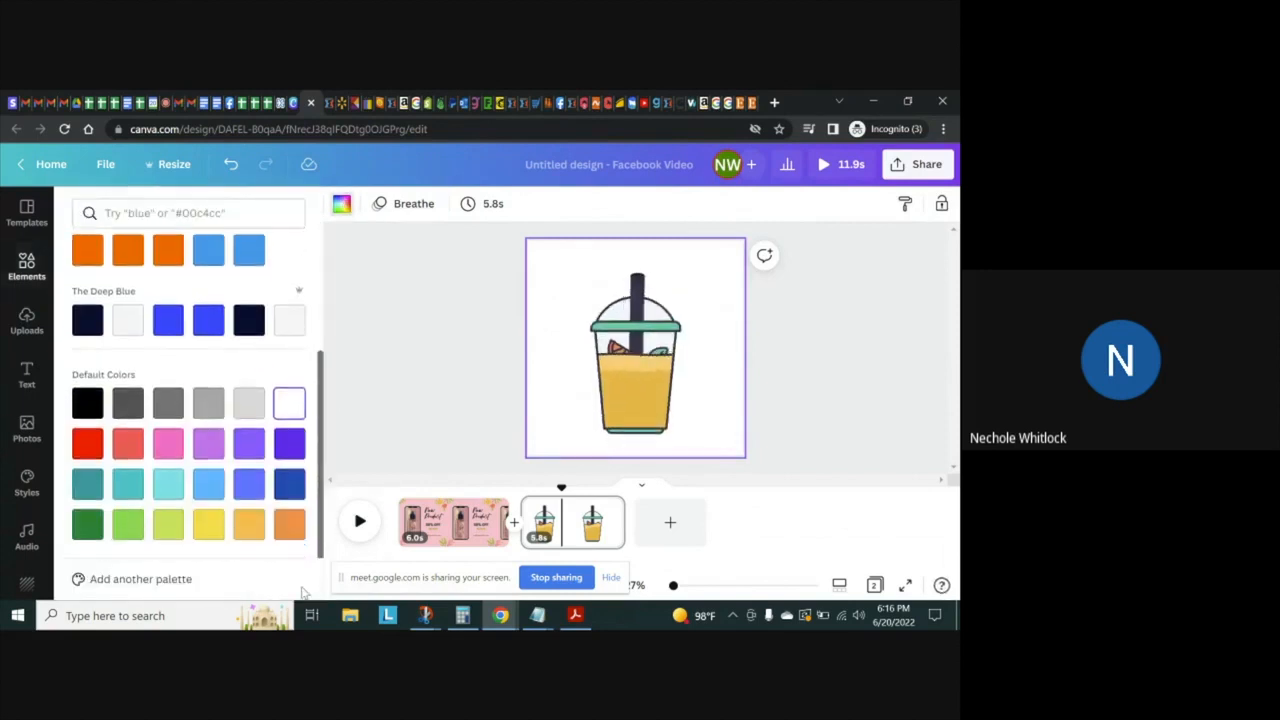
left_click(167, 528)
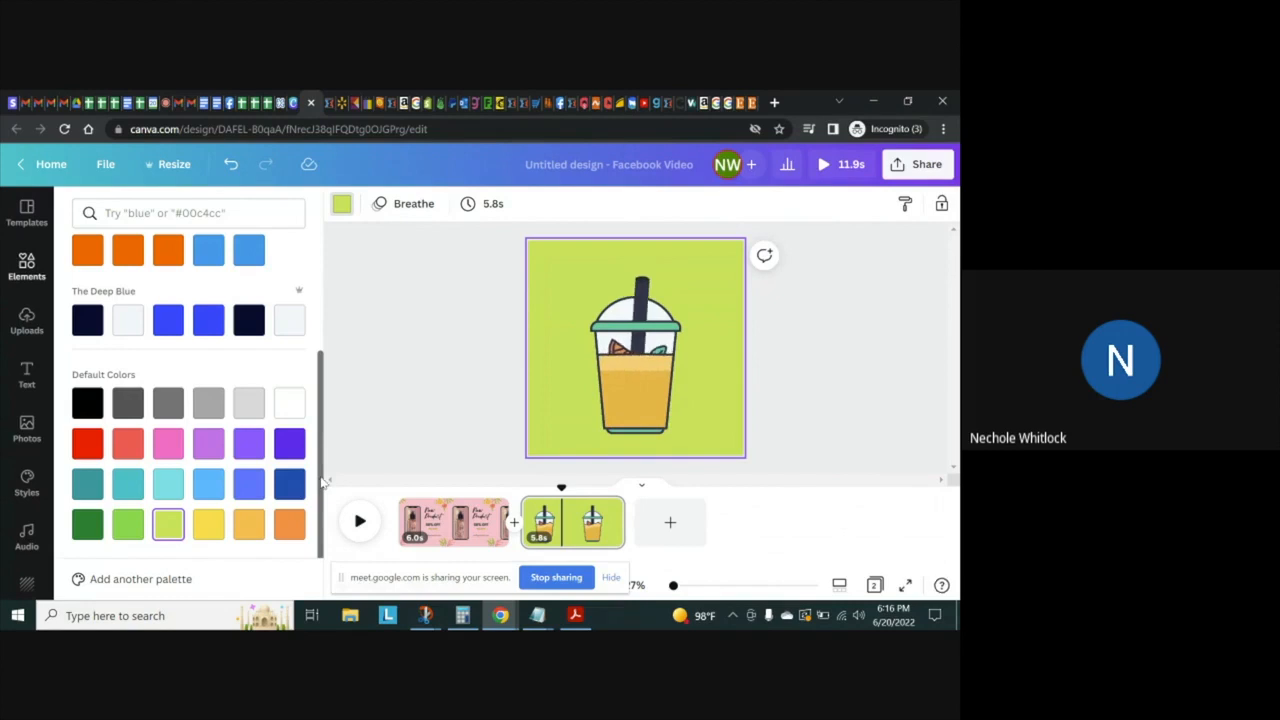
Lighten page 2's background to the custom yellow-green #E8FF8B and close the color choices
right_click(318, 528)
left_click(299, 366)
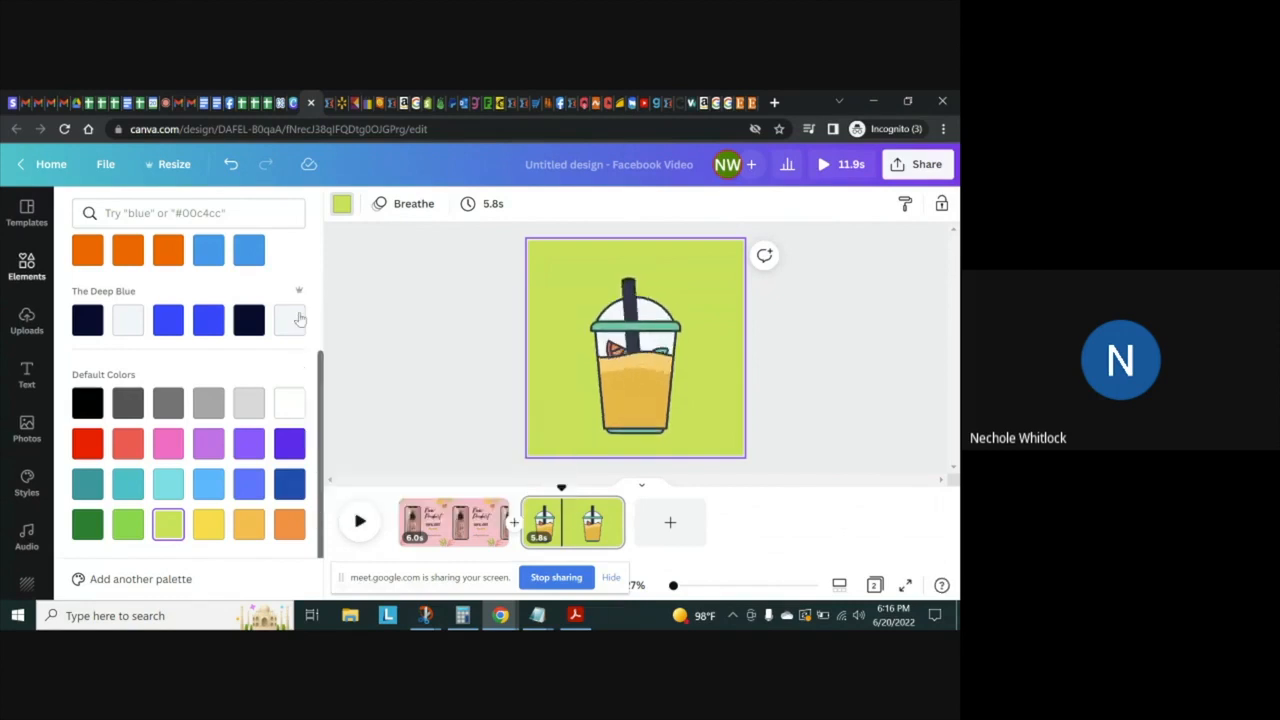
left_click_drag(320, 370, 311, 255)
left_click(87, 263)
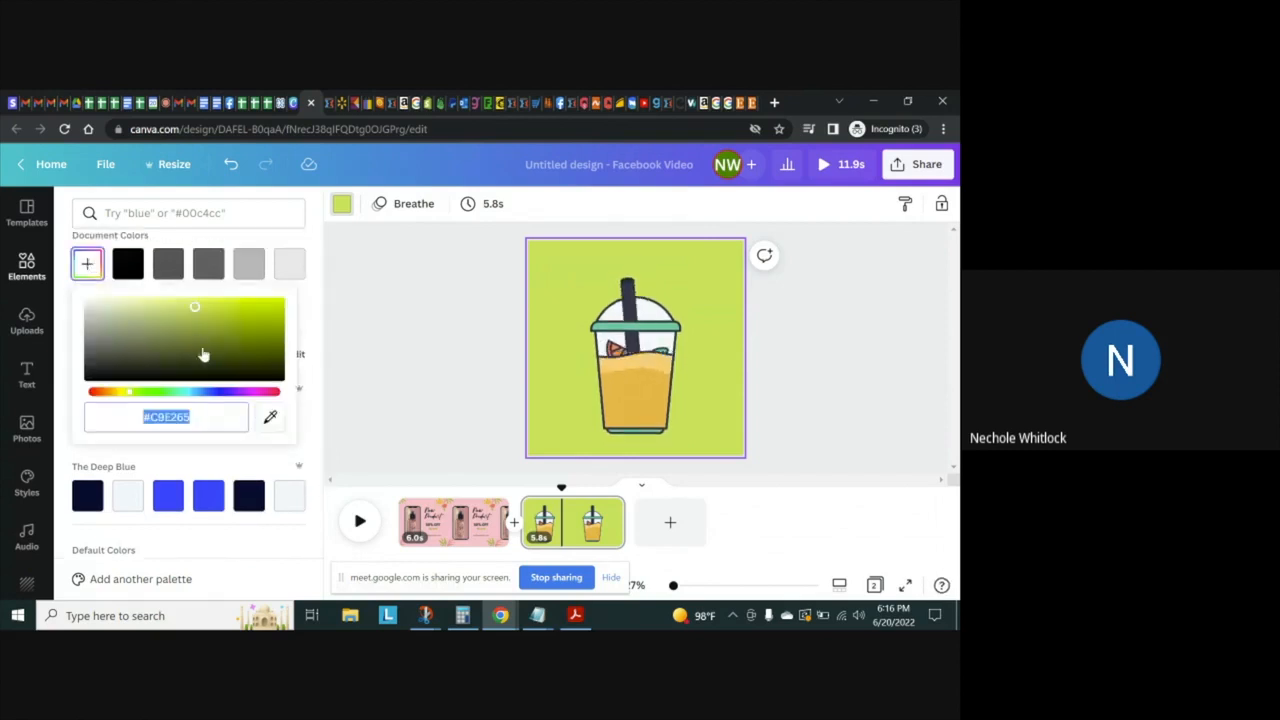
left_click(176, 304)
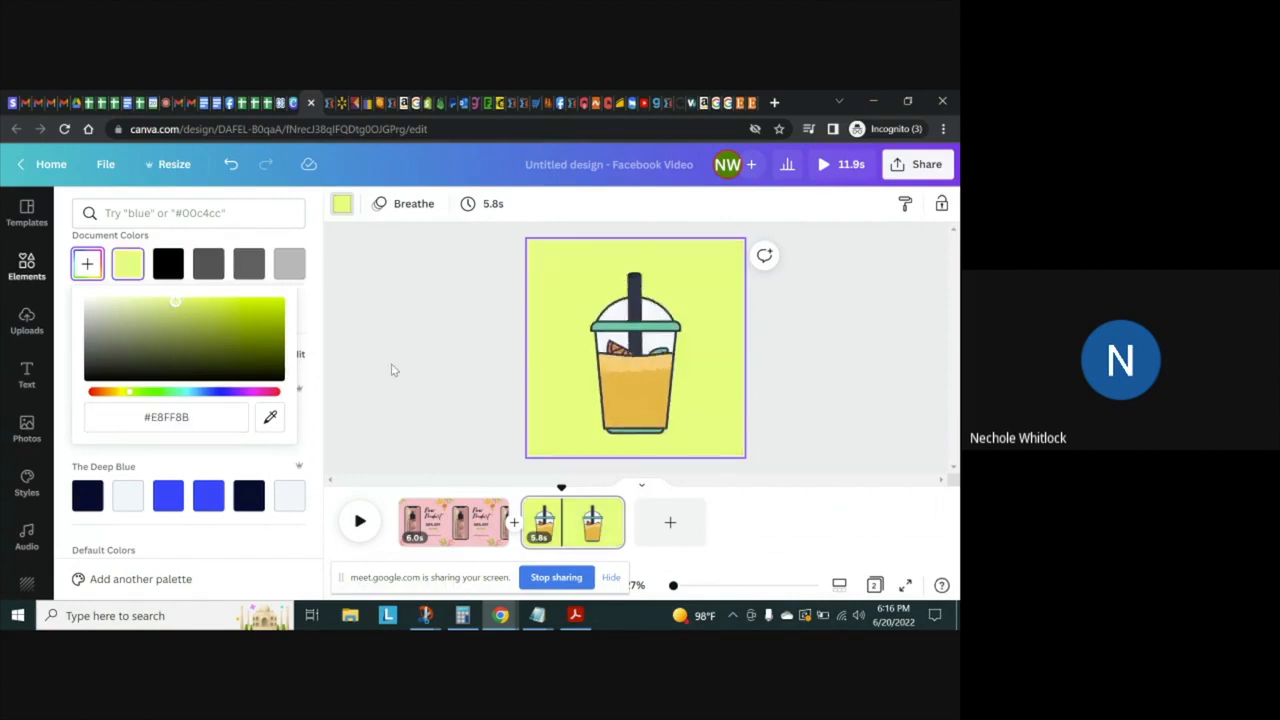
left_click(416, 366)
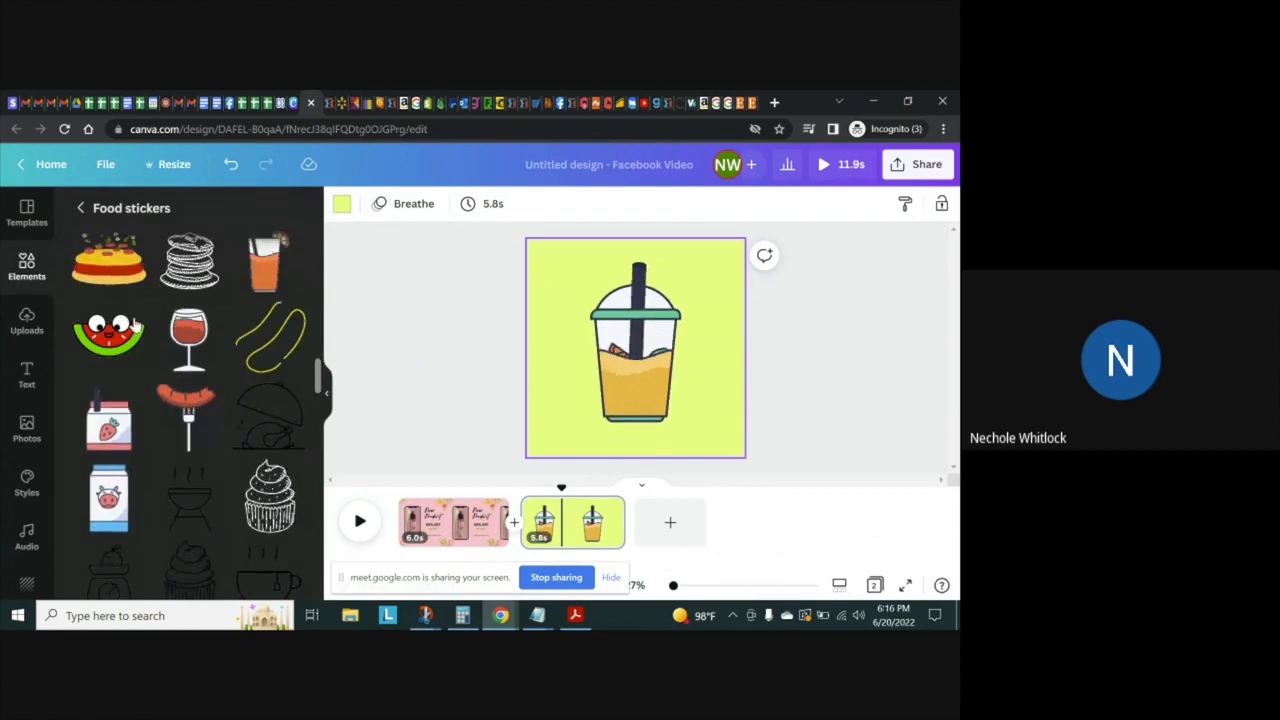
Leave the food stickers and open the full collection of word stickers
left_click_drag(320, 385, 294, 237)
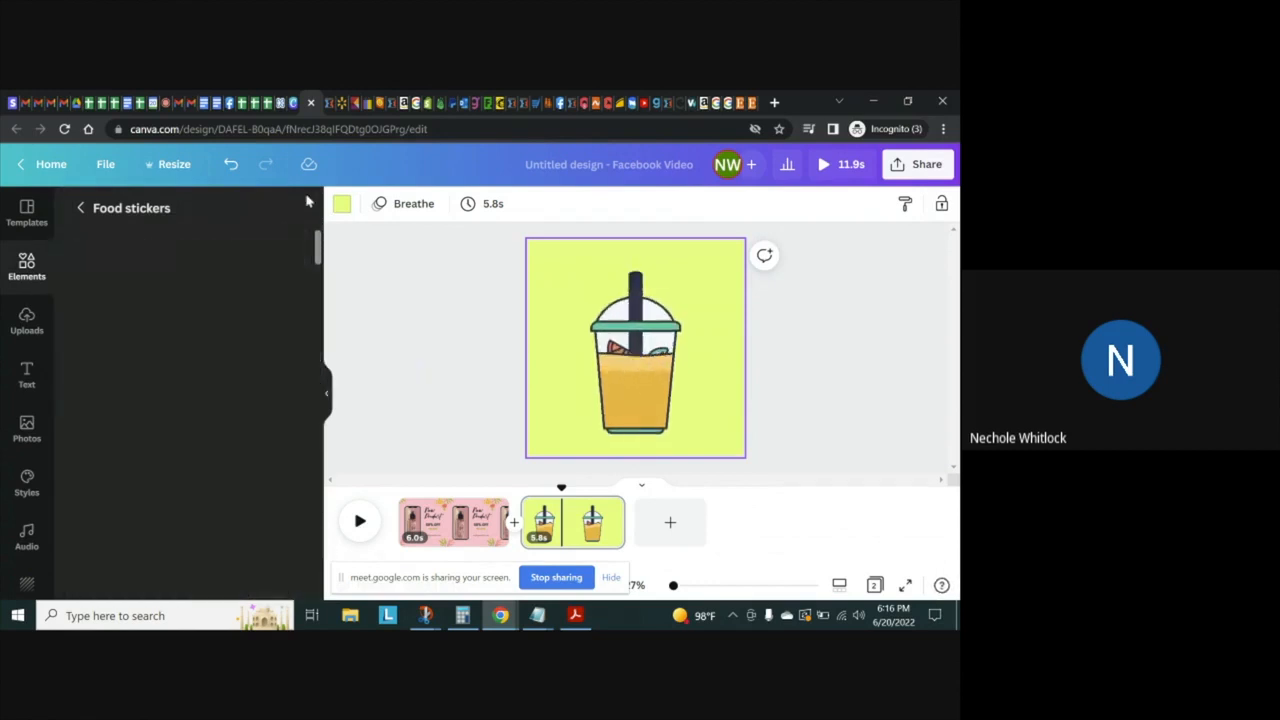
left_click(80, 208)
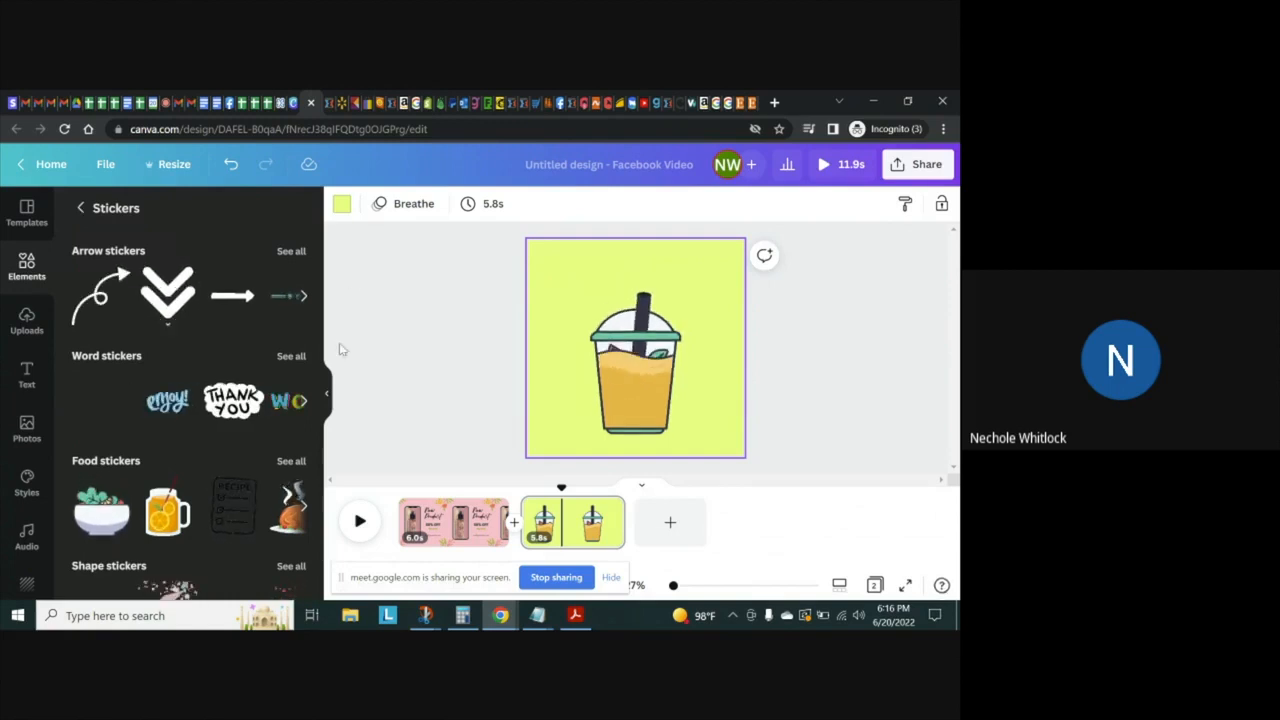
scroll(318, 325, "down", 3)
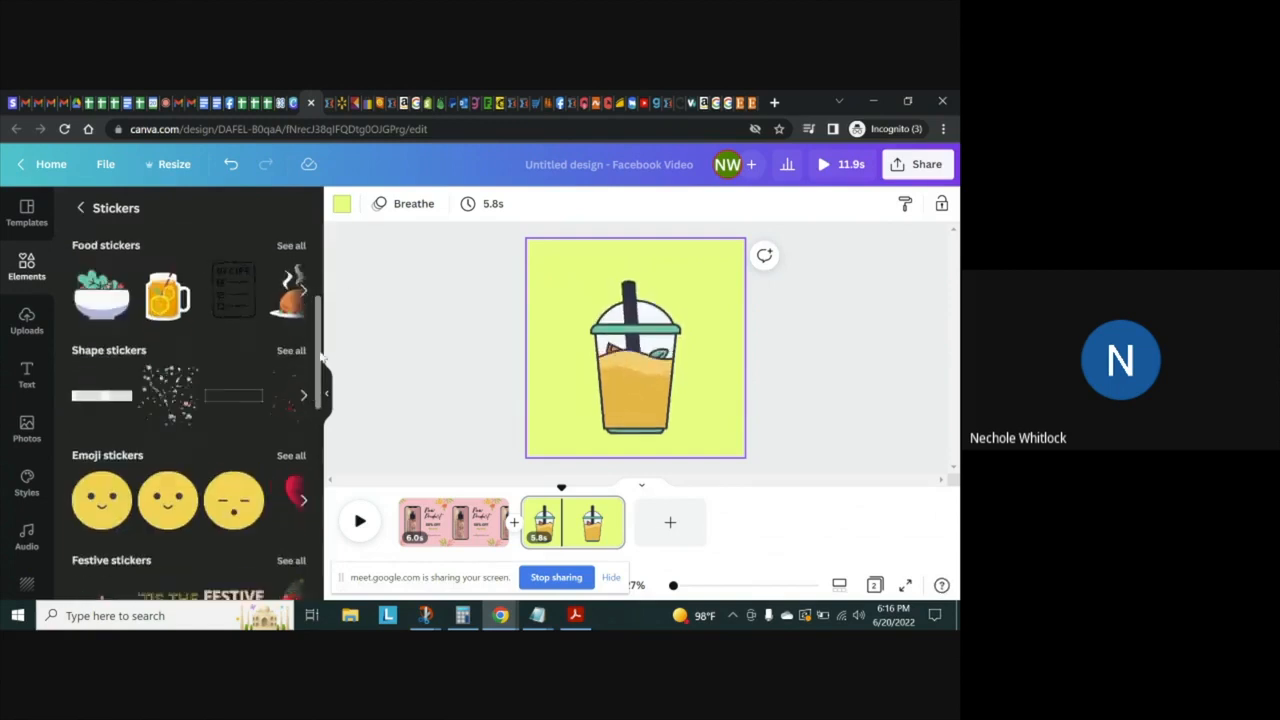
scroll(302, 378, "up", 2)
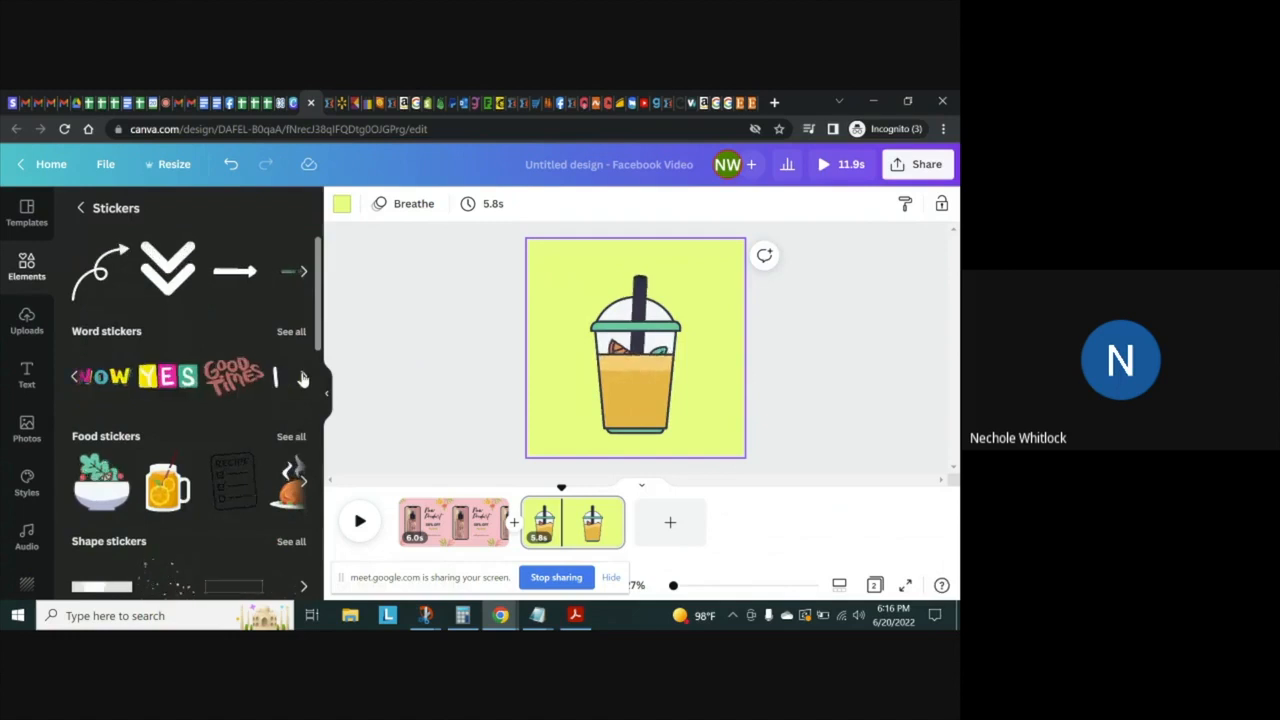
left_click(303, 378)
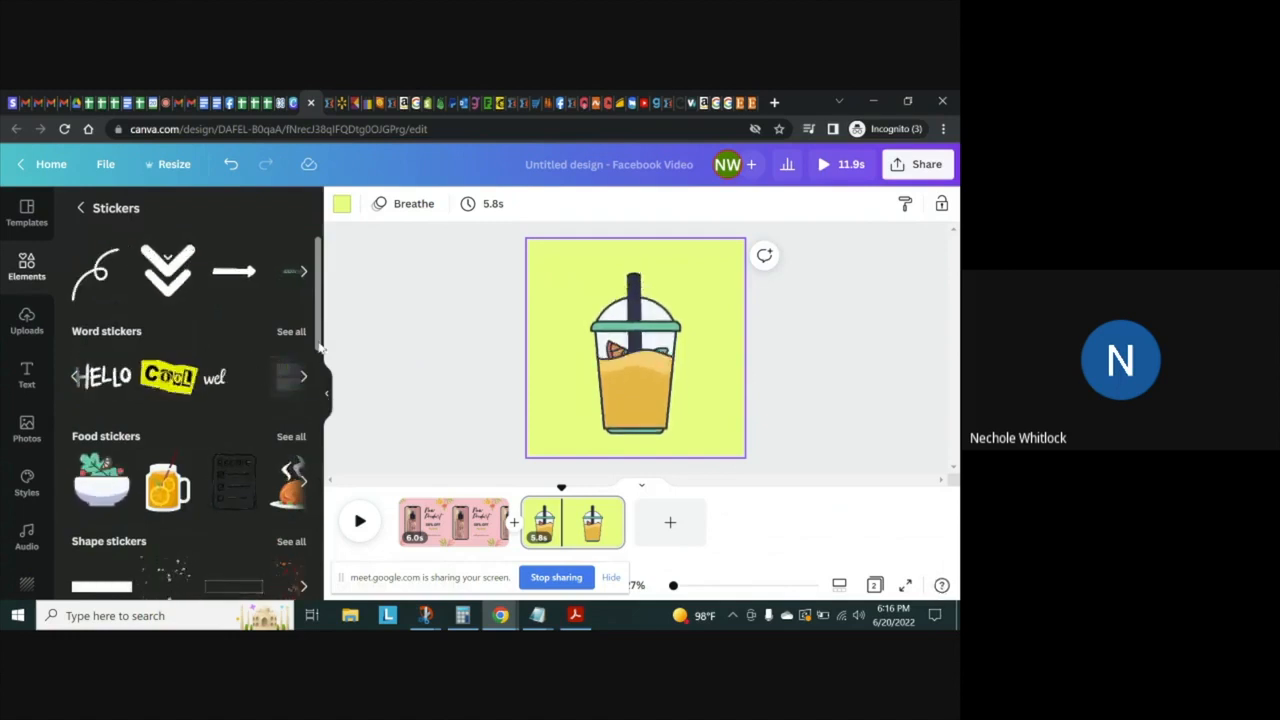
left_click_drag(320, 345, 320, 367)
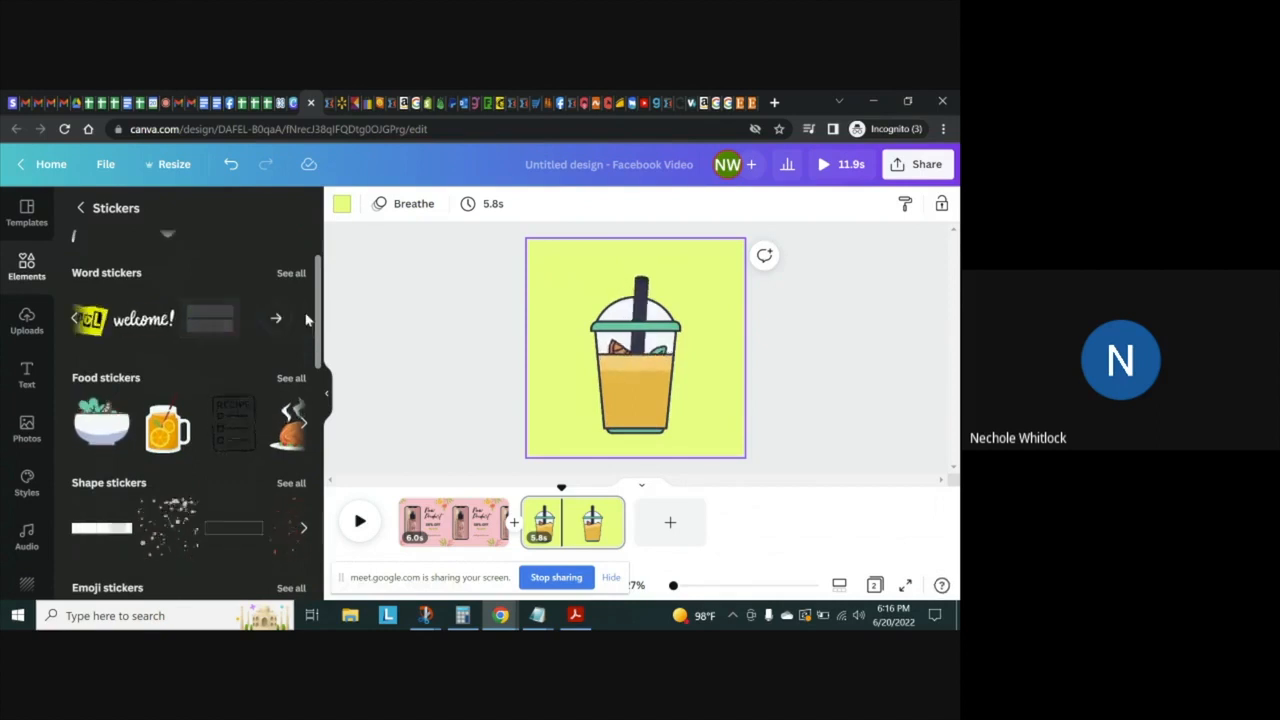
left_click(278, 320)
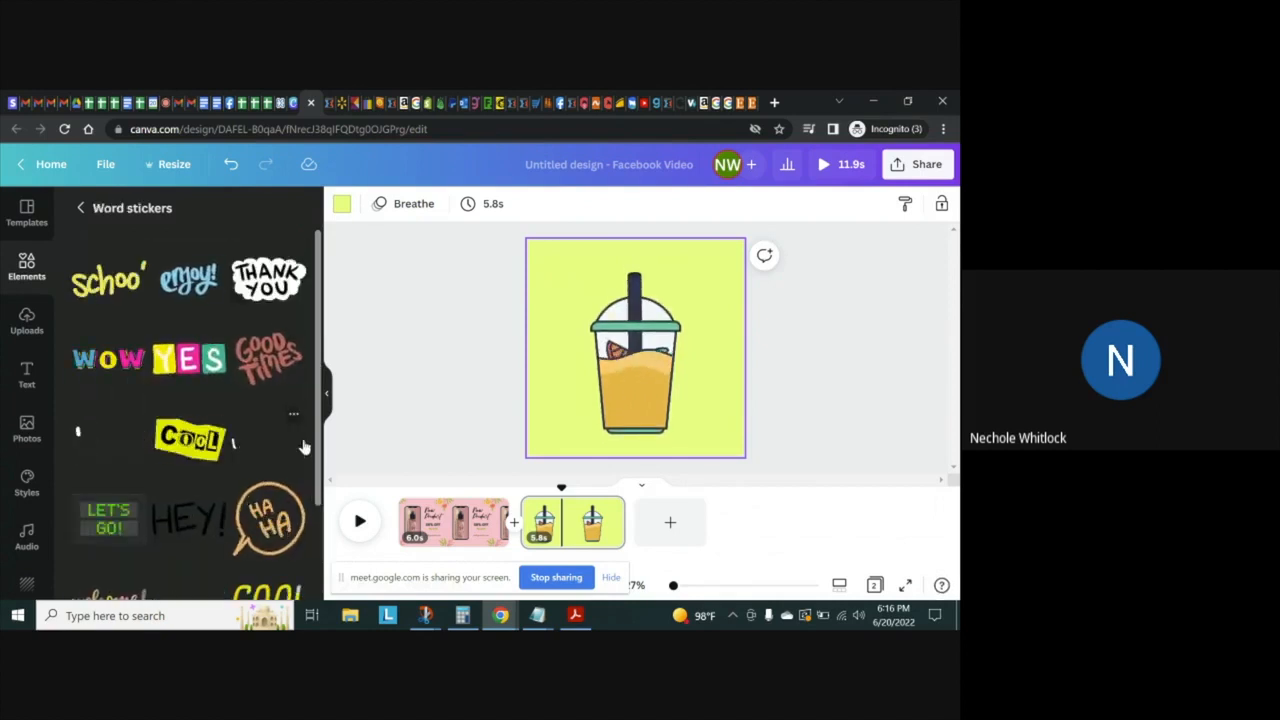
Add the yellow, pink and green OMG word sticker to page 2 and shrink it near the page's upper-left corner
scroll(320, 397, "down", 2)
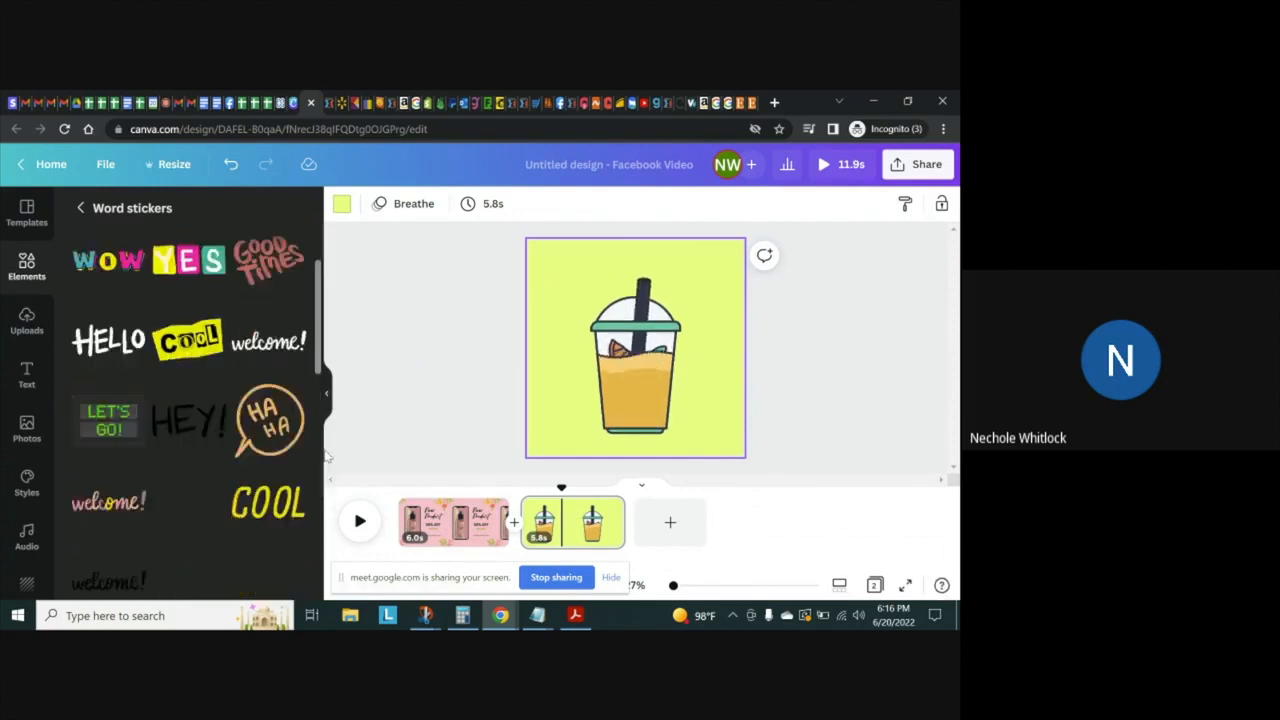
scroll(320, 500, "down", 2)
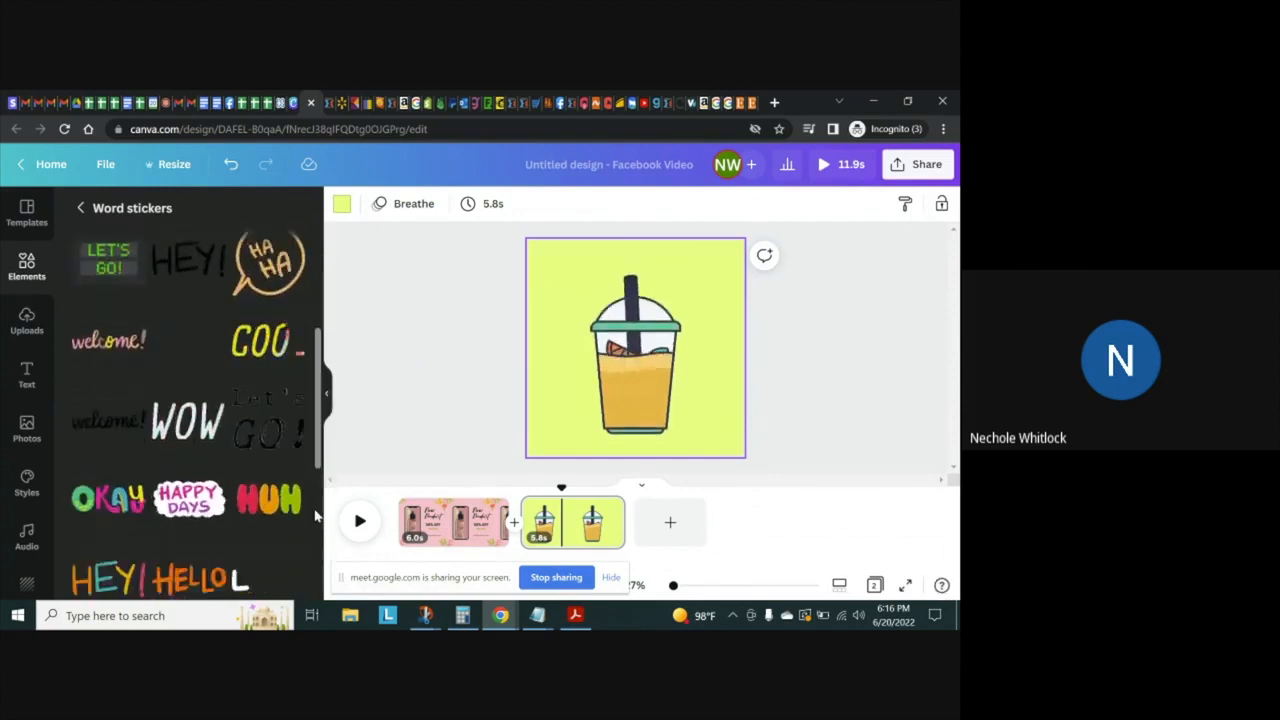
scroll(320, 555, "down", 2)
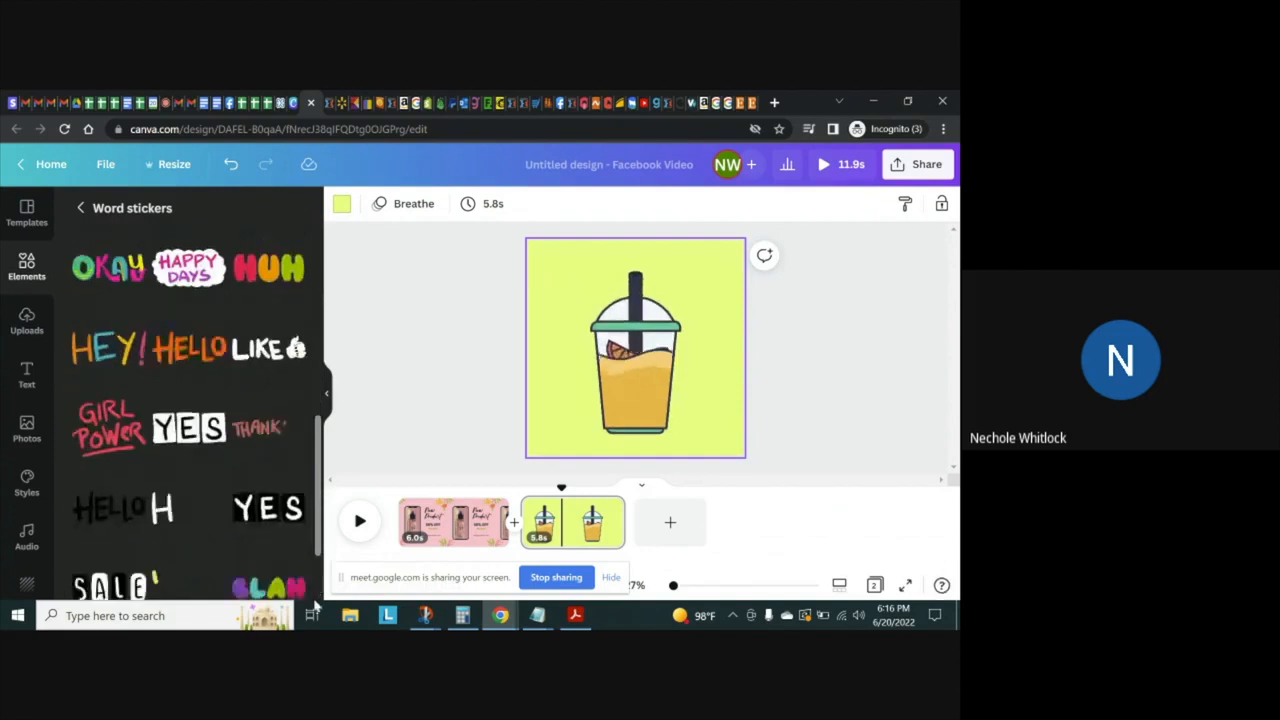
scroll(313, 521, "down", 1)
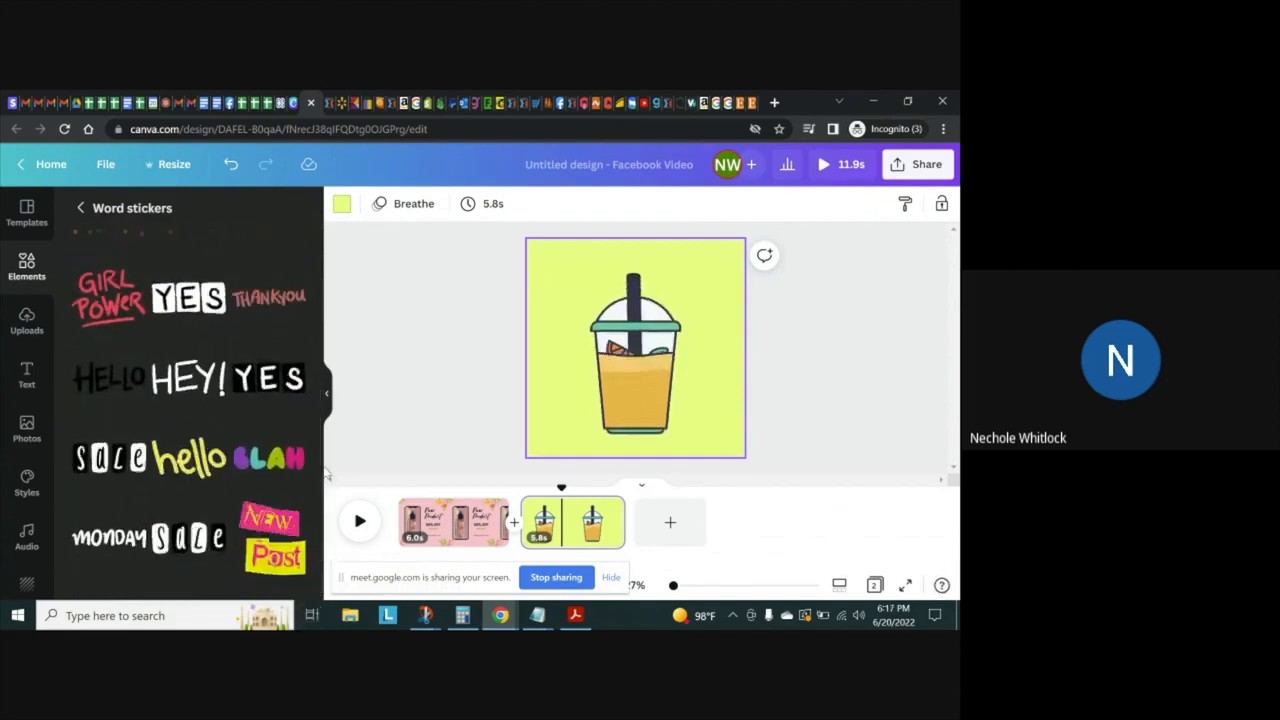
scroll(316, 530, "down", 3)
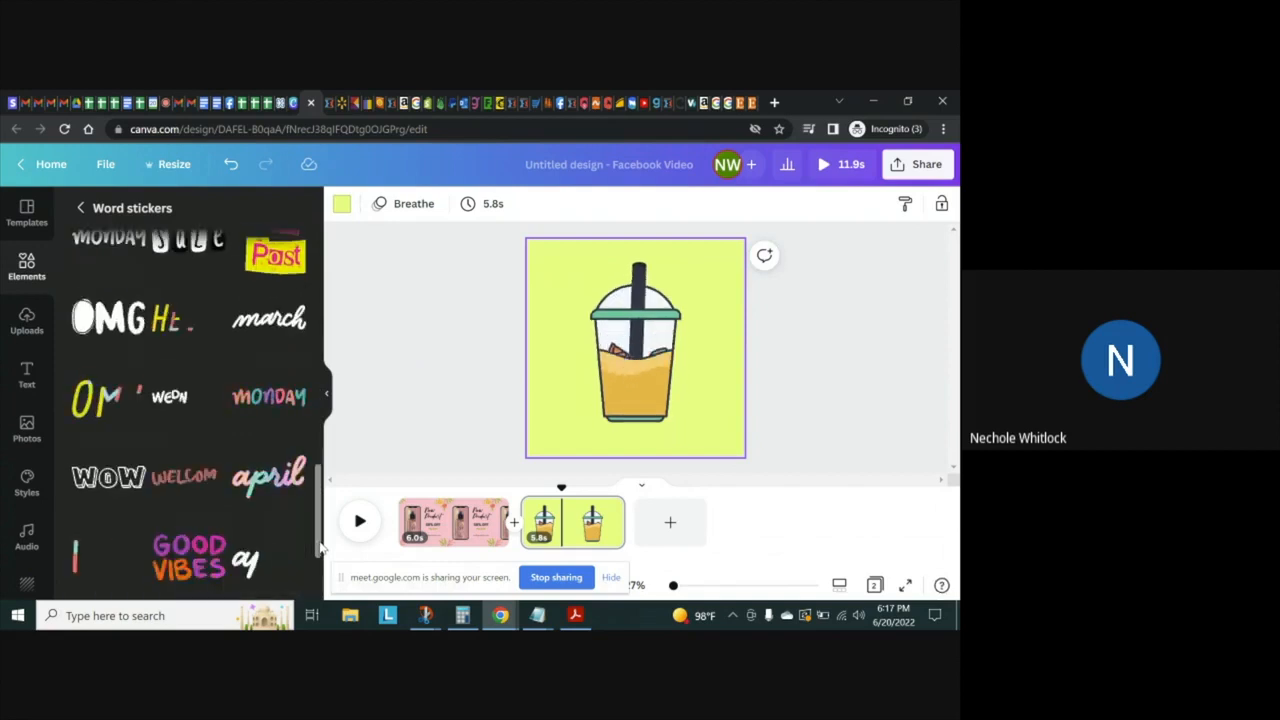
scroll(320, 560, "down", 3)
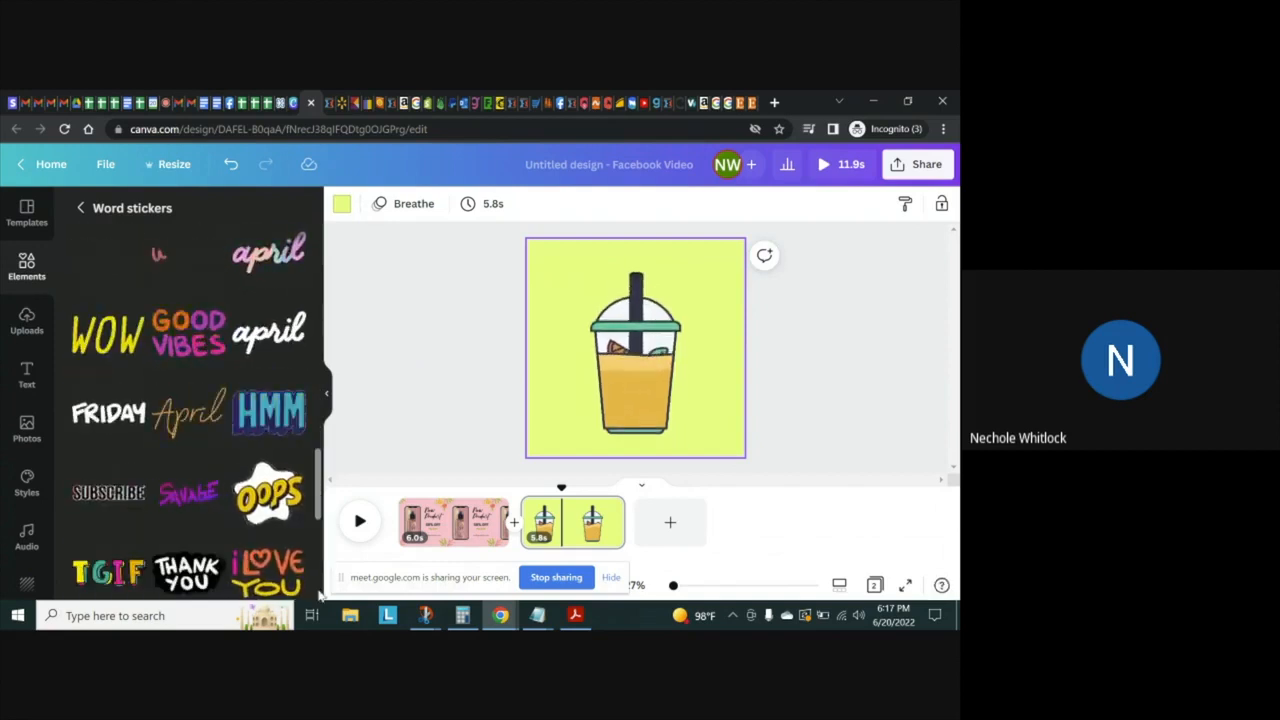
scroll(316, 596, "down", 2)
scroll(316, 596, "down", 1)
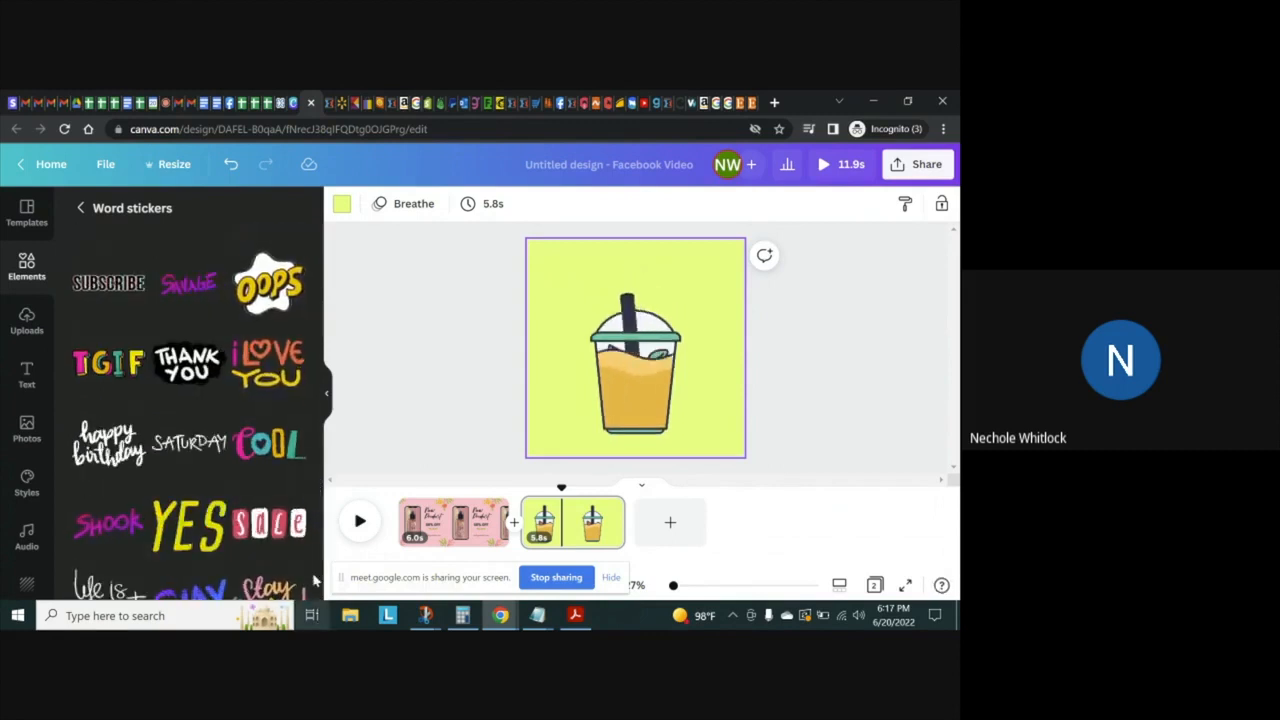
scroll(320, 548, "down", 3)
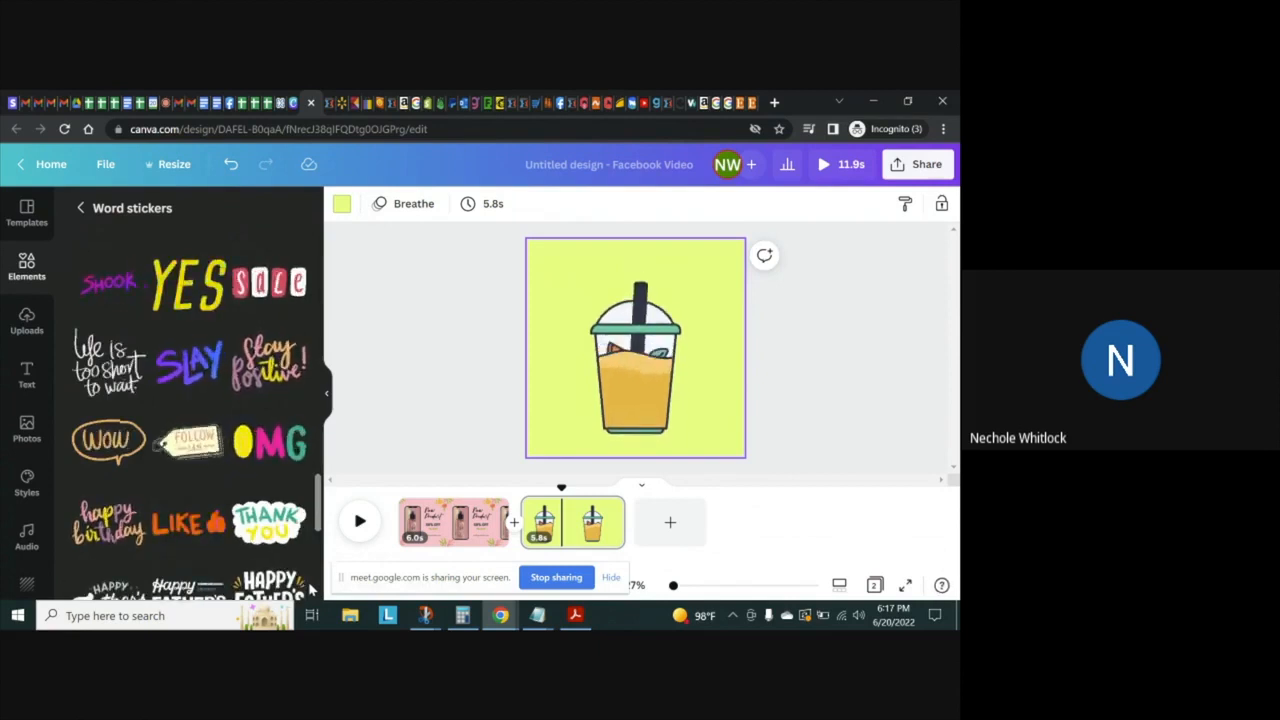
left_click(270, 441)
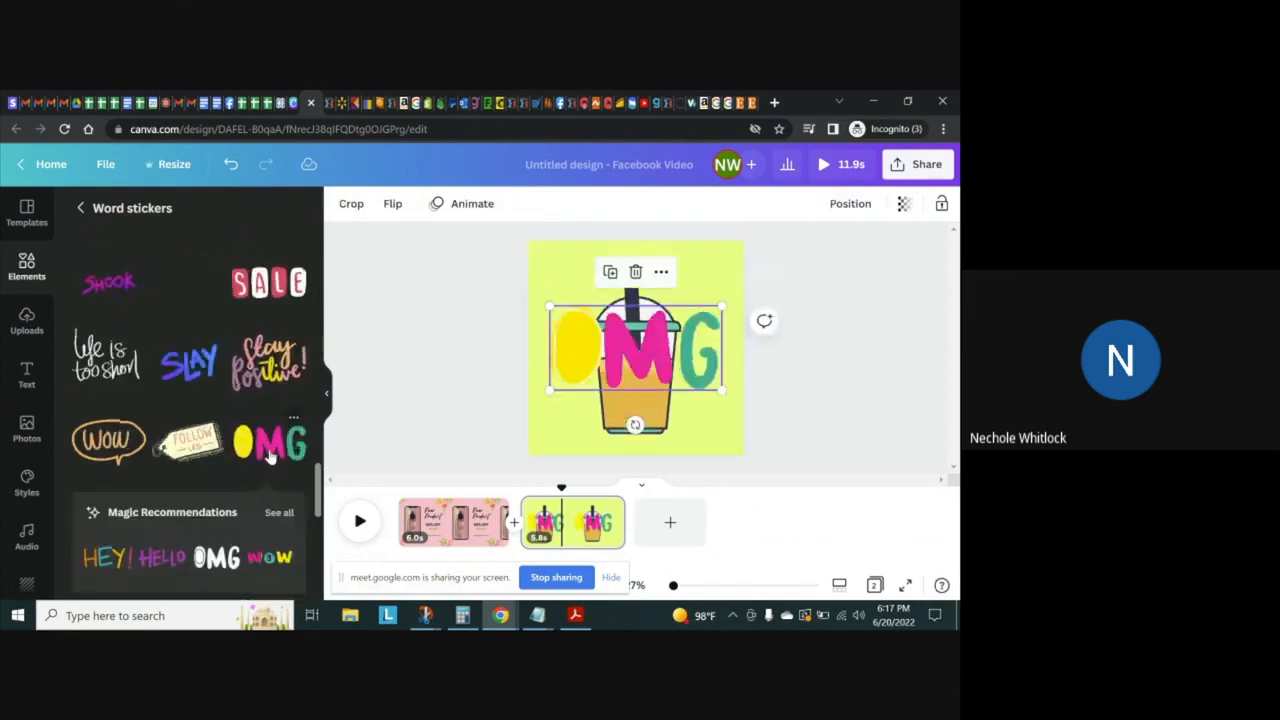
left_click_drag(721, 389, 582, 283)
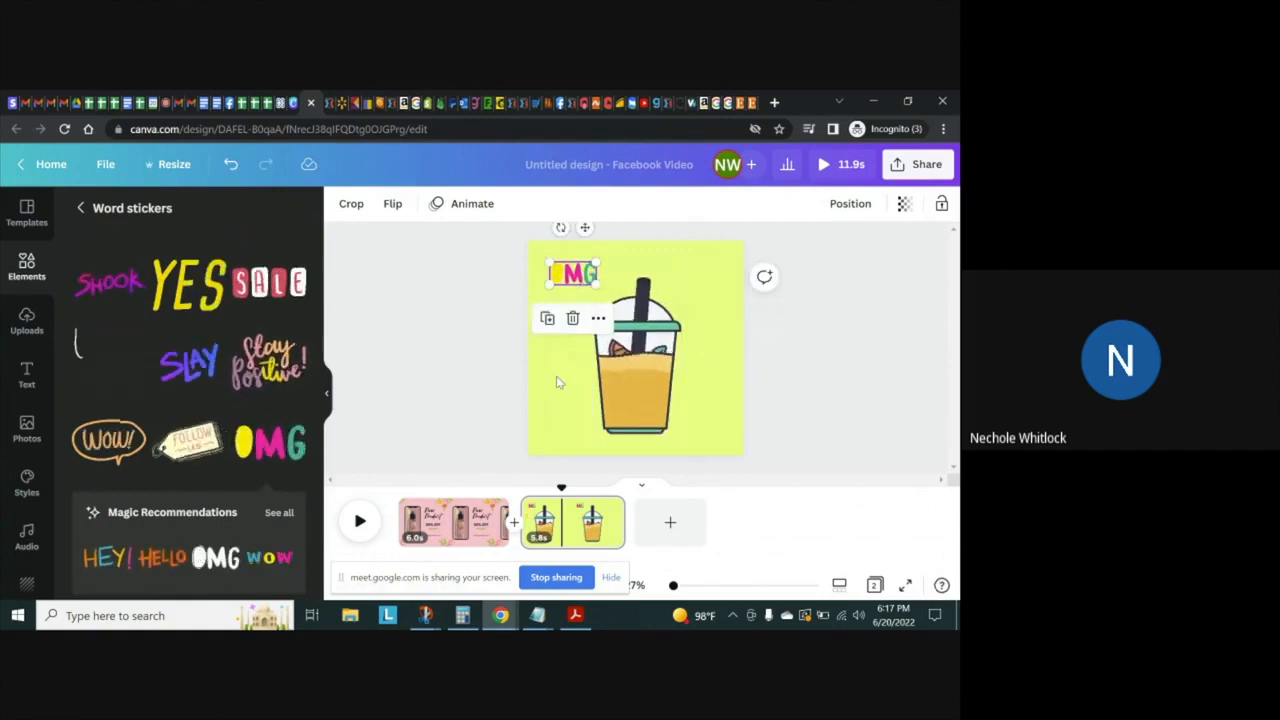
Rotate the OMG sticker counterclockwise so it slants upward, and deselect it
left_click(557, 333)
left_click(572, 273)
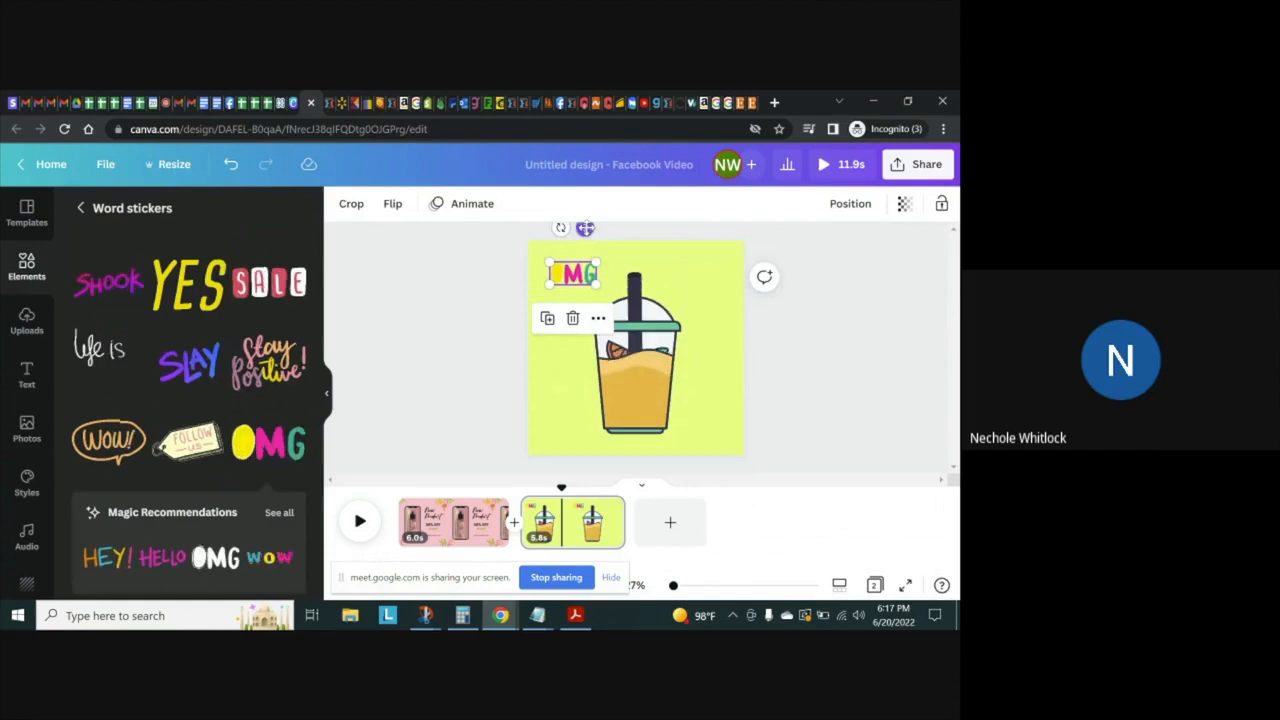
left_click_drag(561, 228, 545, 251)
left_click(486, 270)
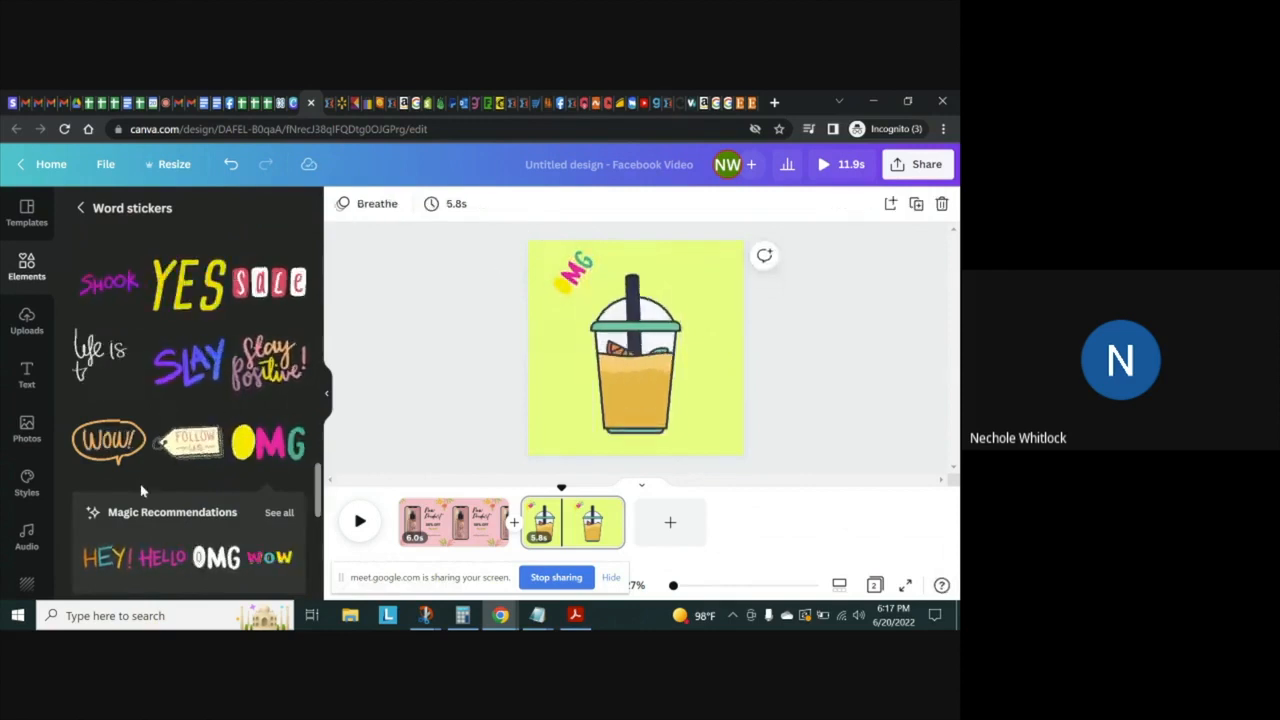
Leave the word stickers and search all elements for "fruit"
left_click_drag(318, 495, 297, 314)
left_click(42, 255)
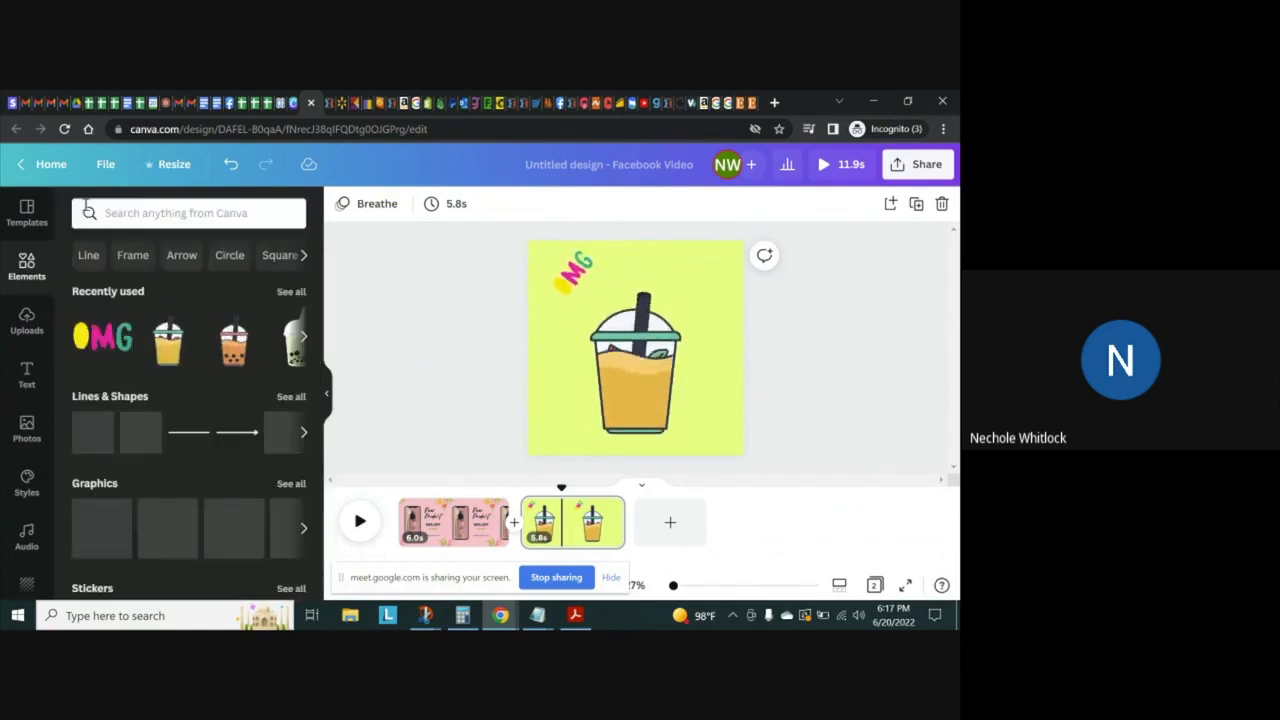
left_click(112, 215)
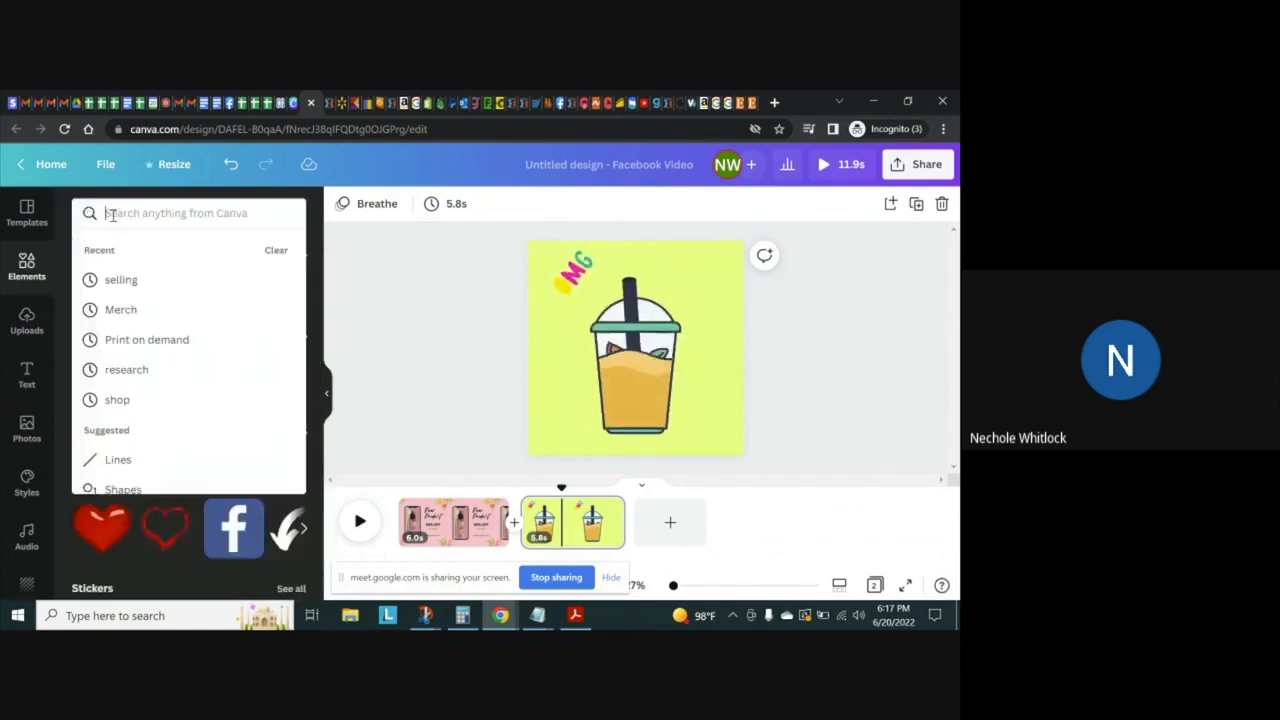
type("frui")
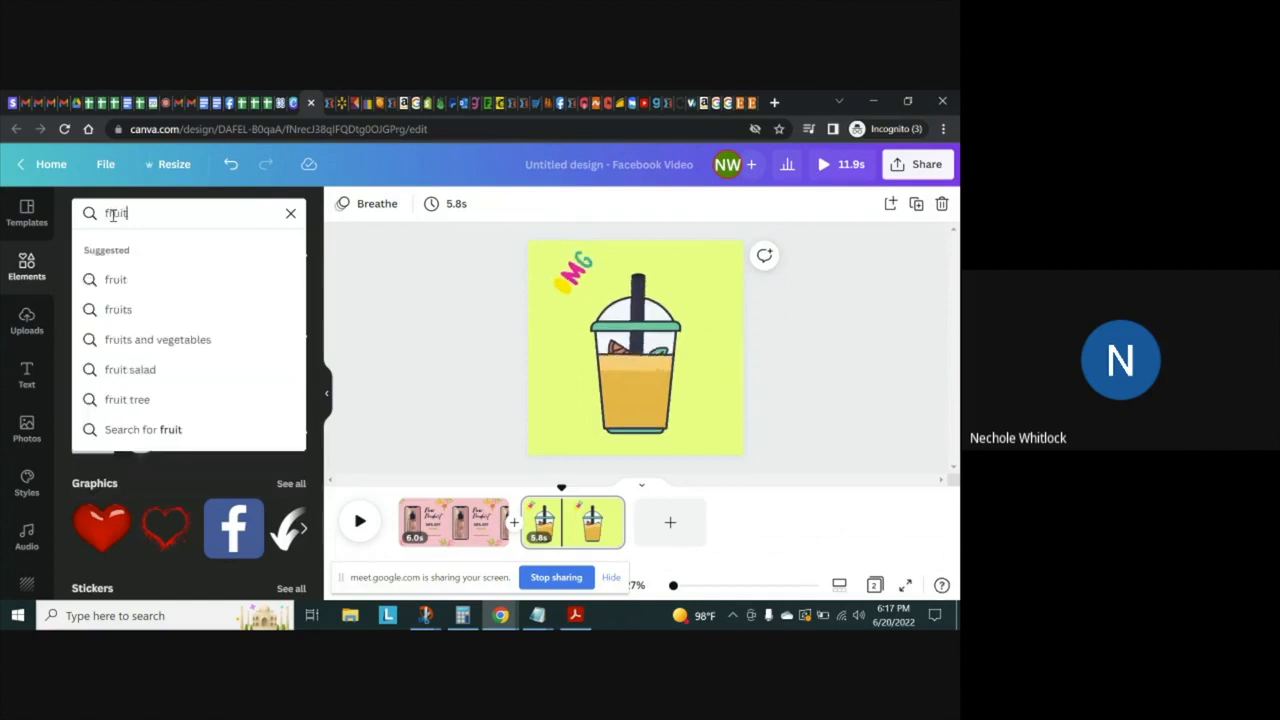
type("t")
key("Return")
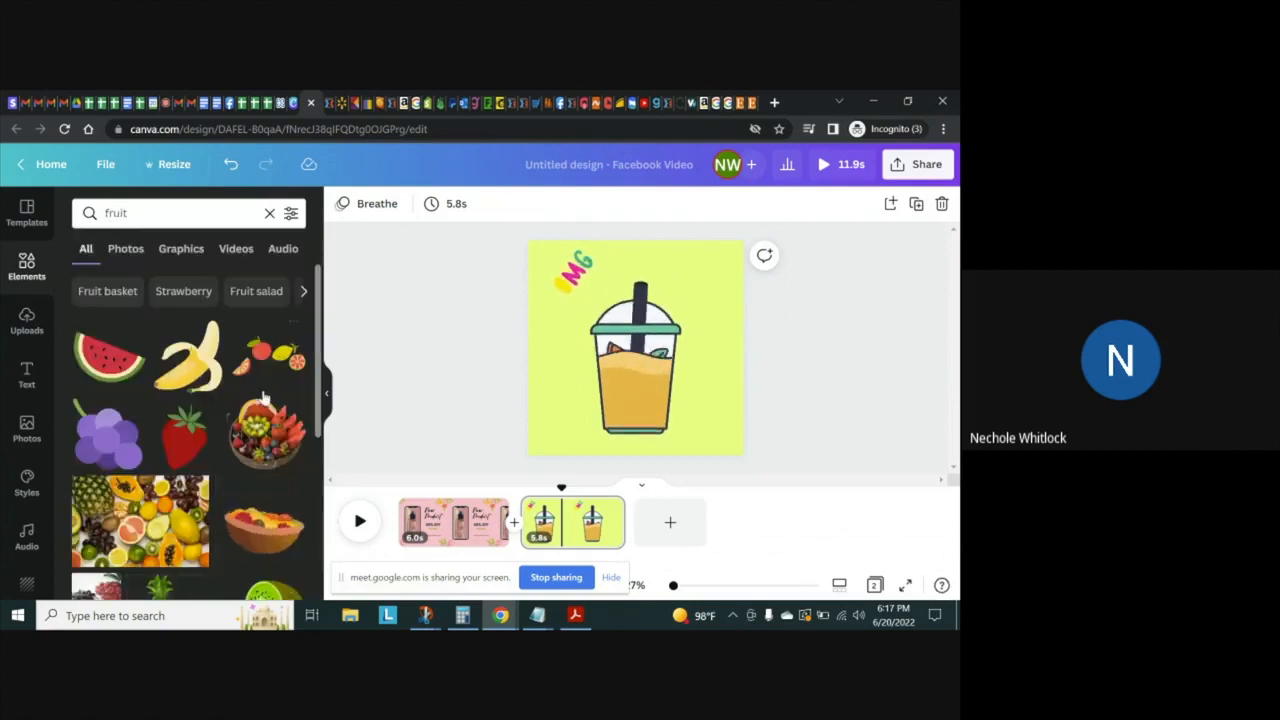
left_click_drag(316, 365, 309, 286)
Replace the element search with "orange" and look through the results
left_click(164, 213)
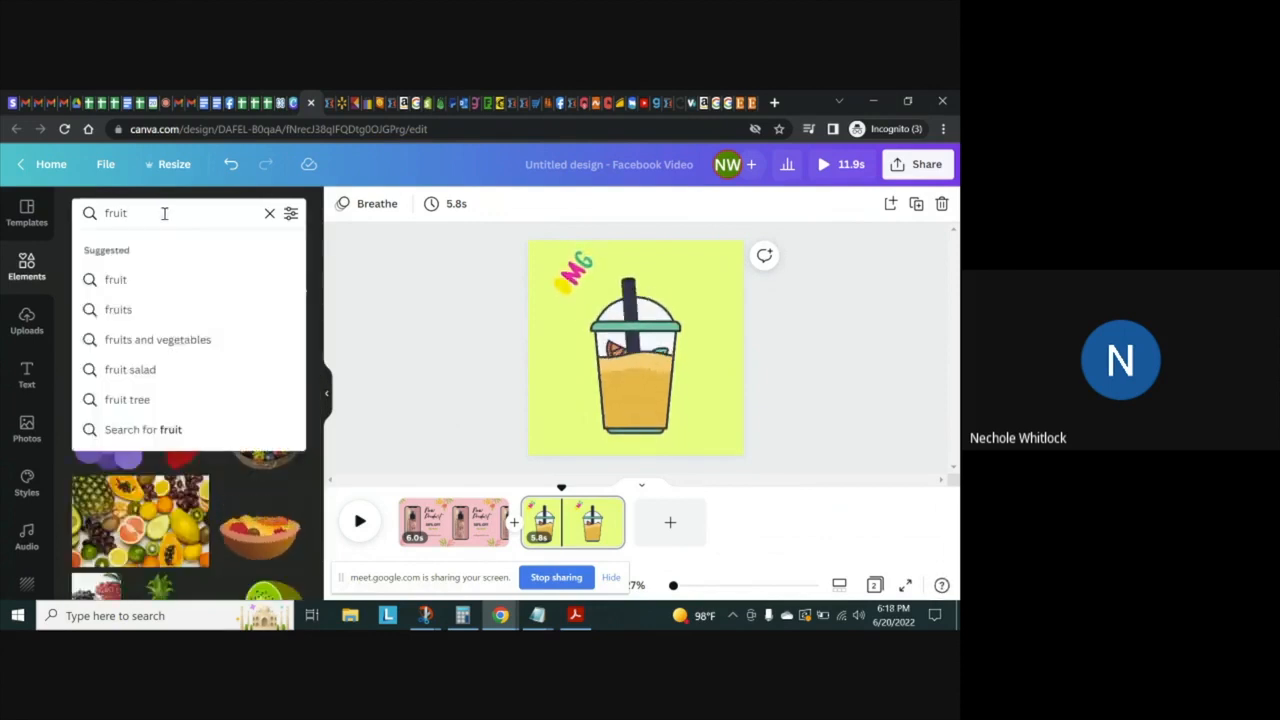
key("BackSpace")
key("BackSpace")
key("BackSpace")
key("BackSpace")
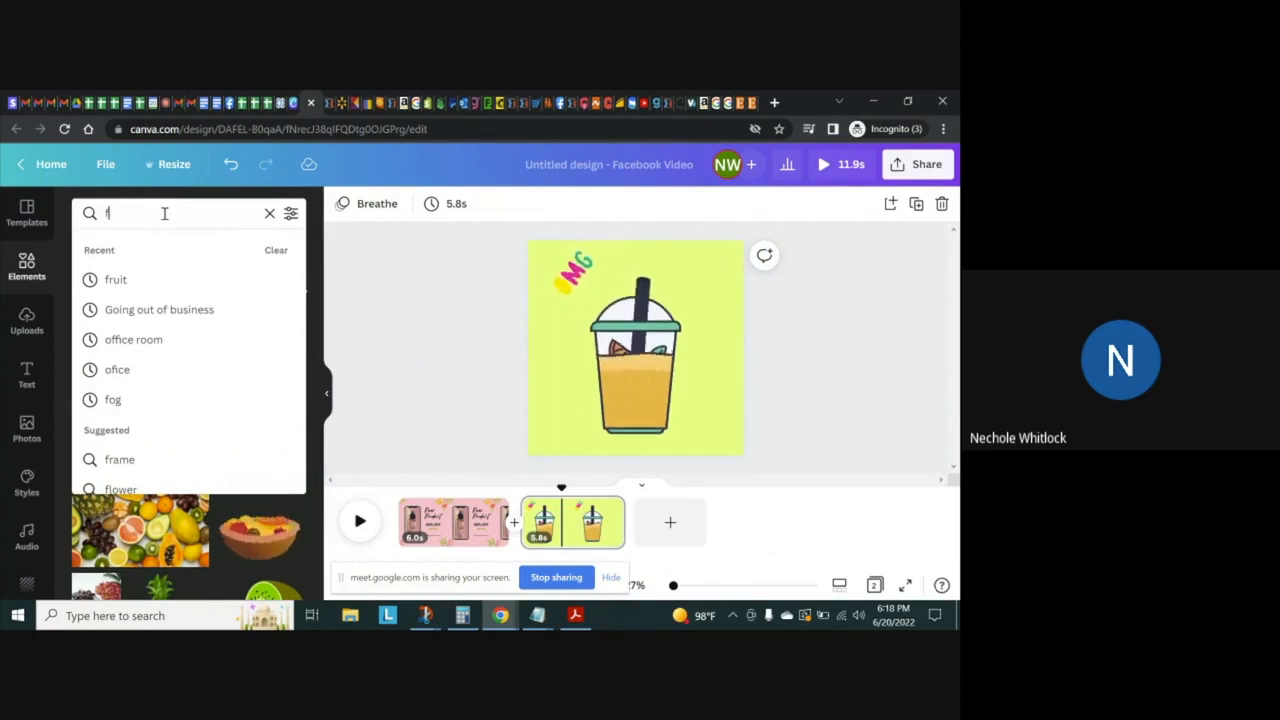
key("BackSpace")
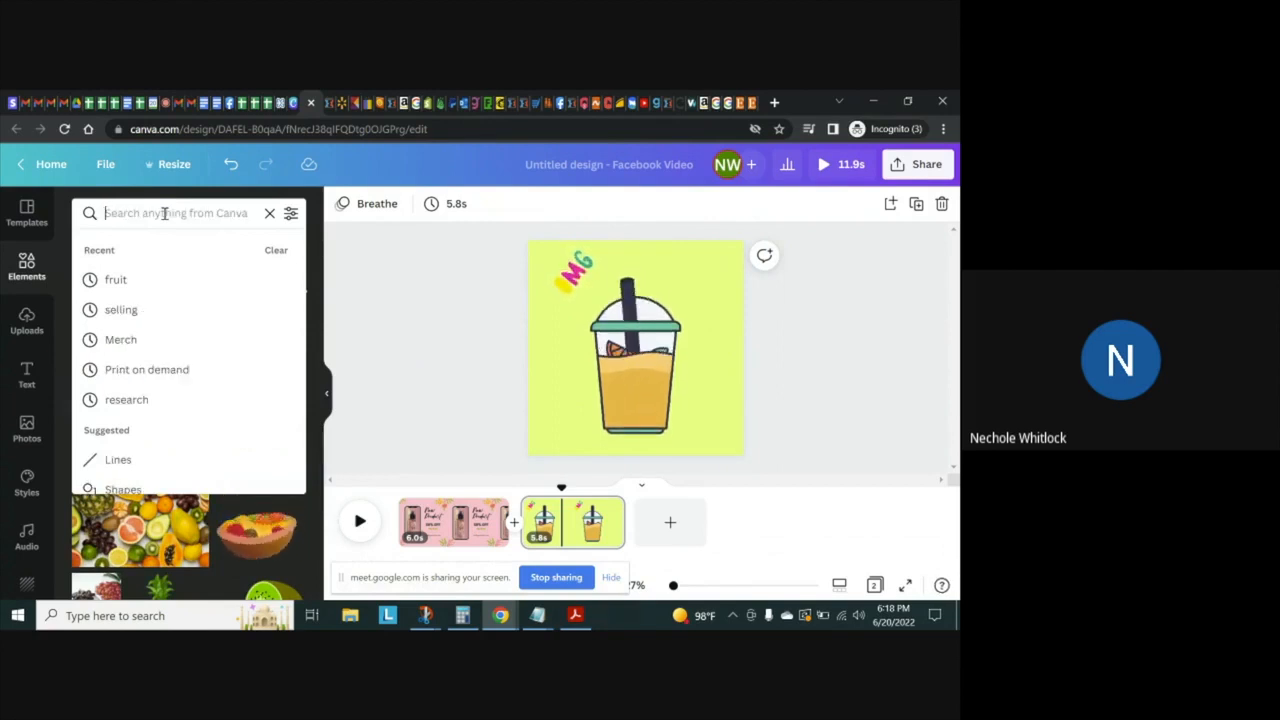
type("orang")
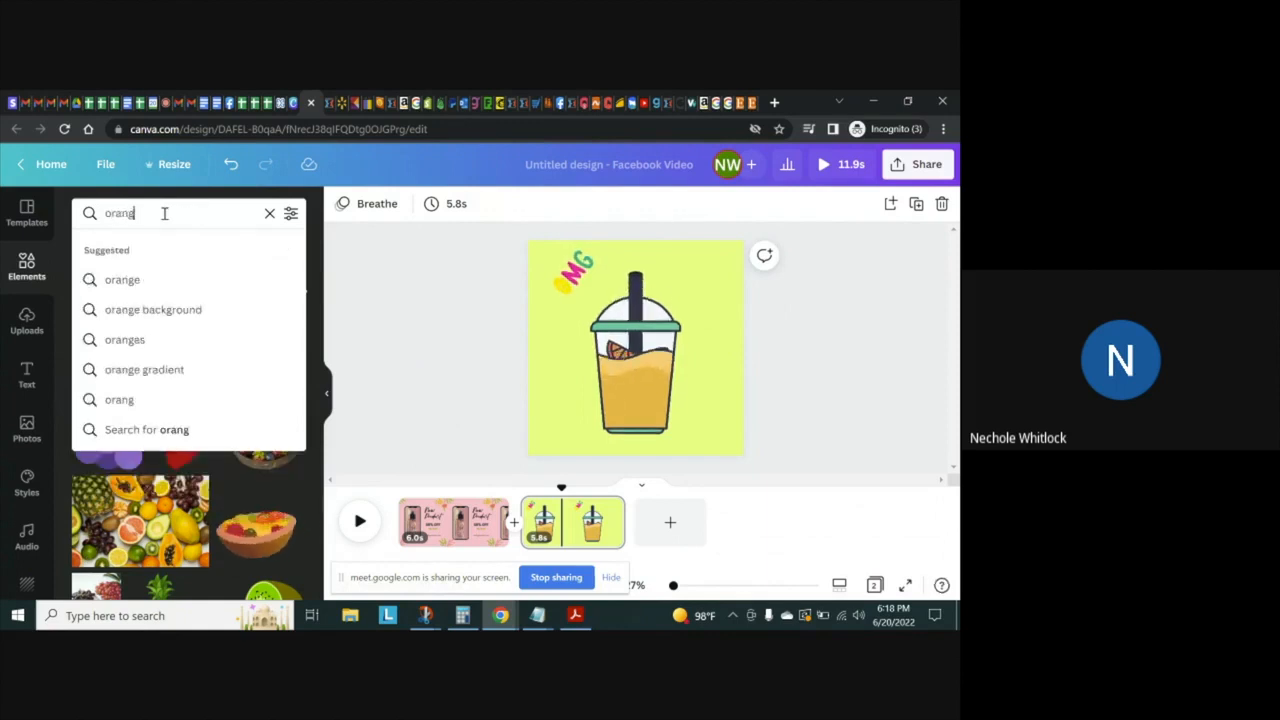
key("Return")
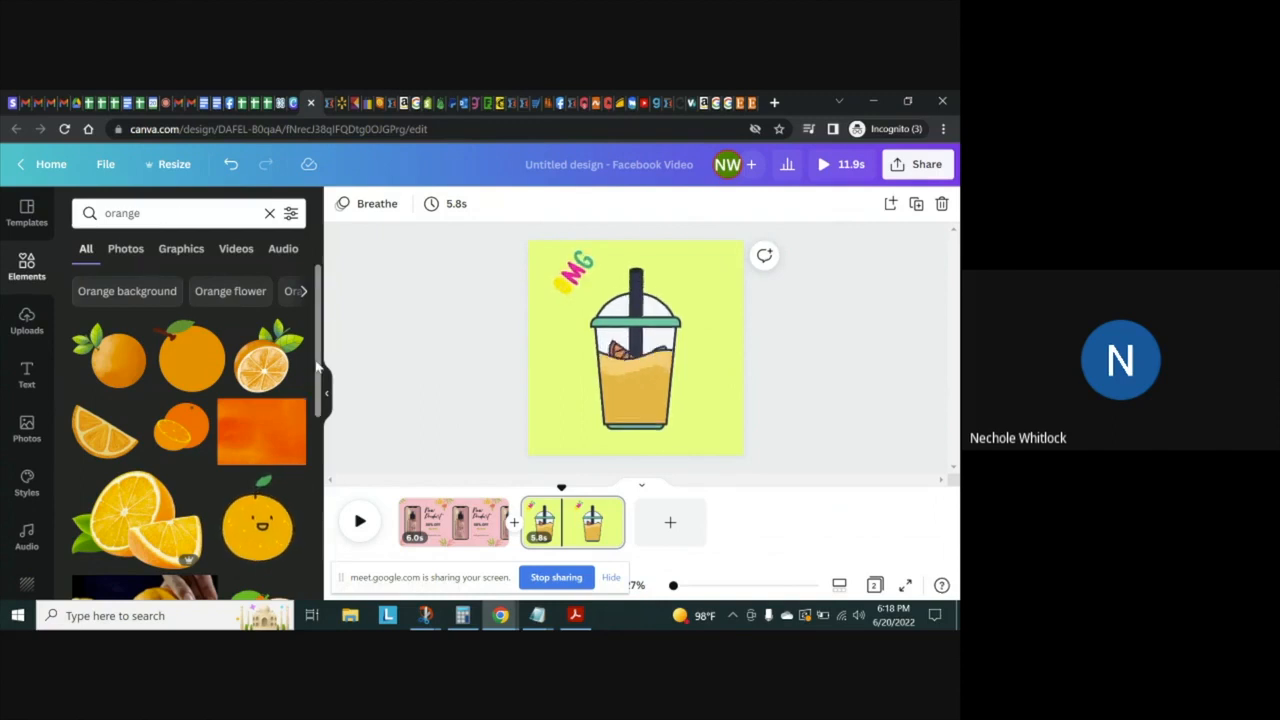
scroll(318, 368, "down", 5)
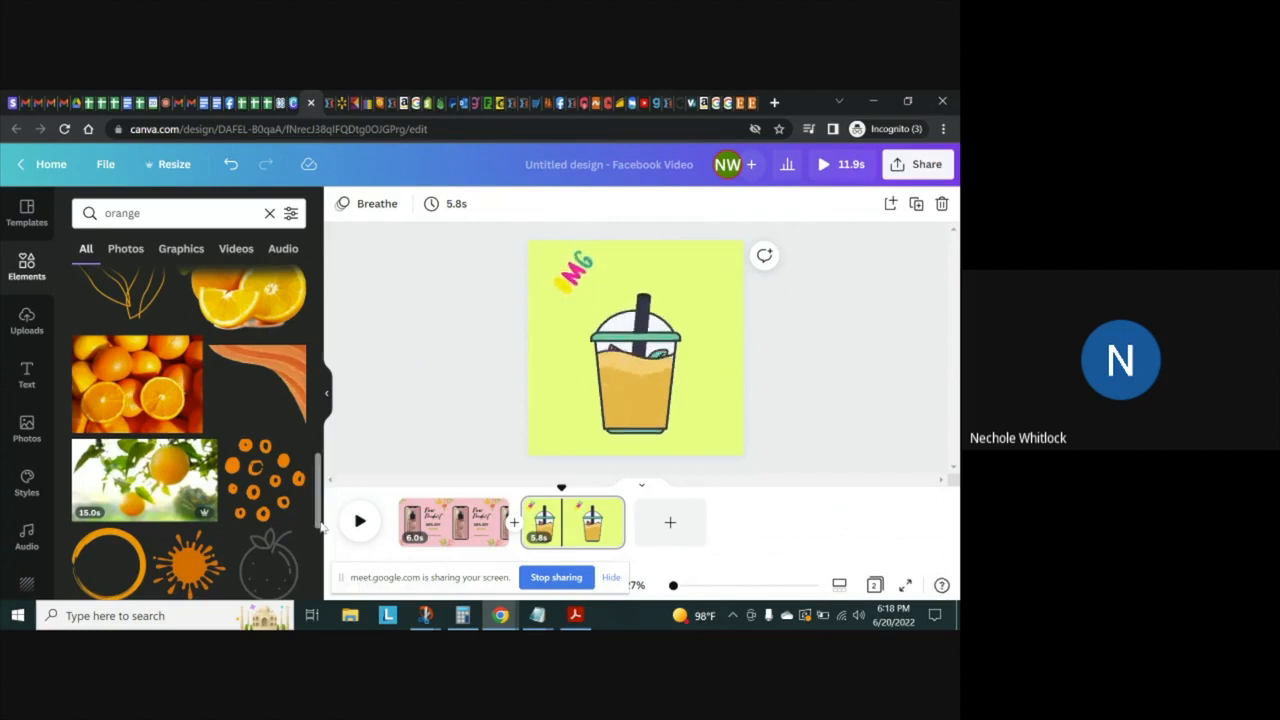
scroll(318, 510, "down", 3)
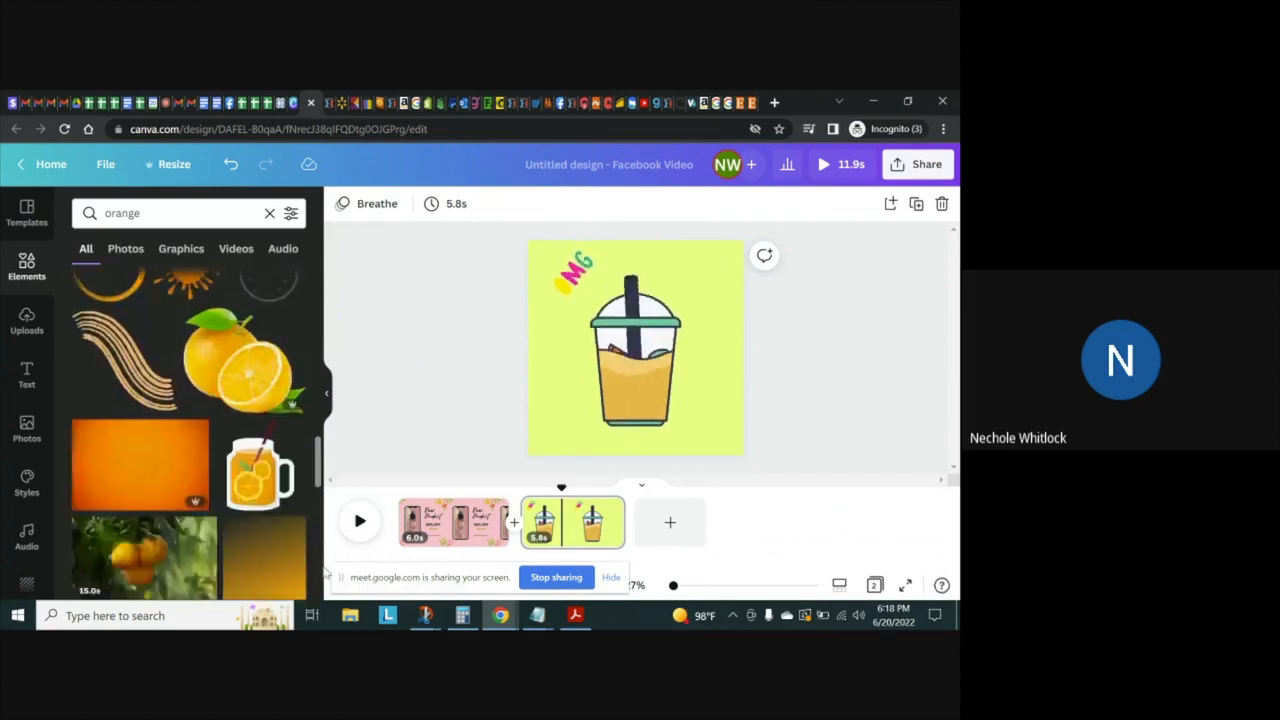
left_click_drag(318, 459, 326, 624)
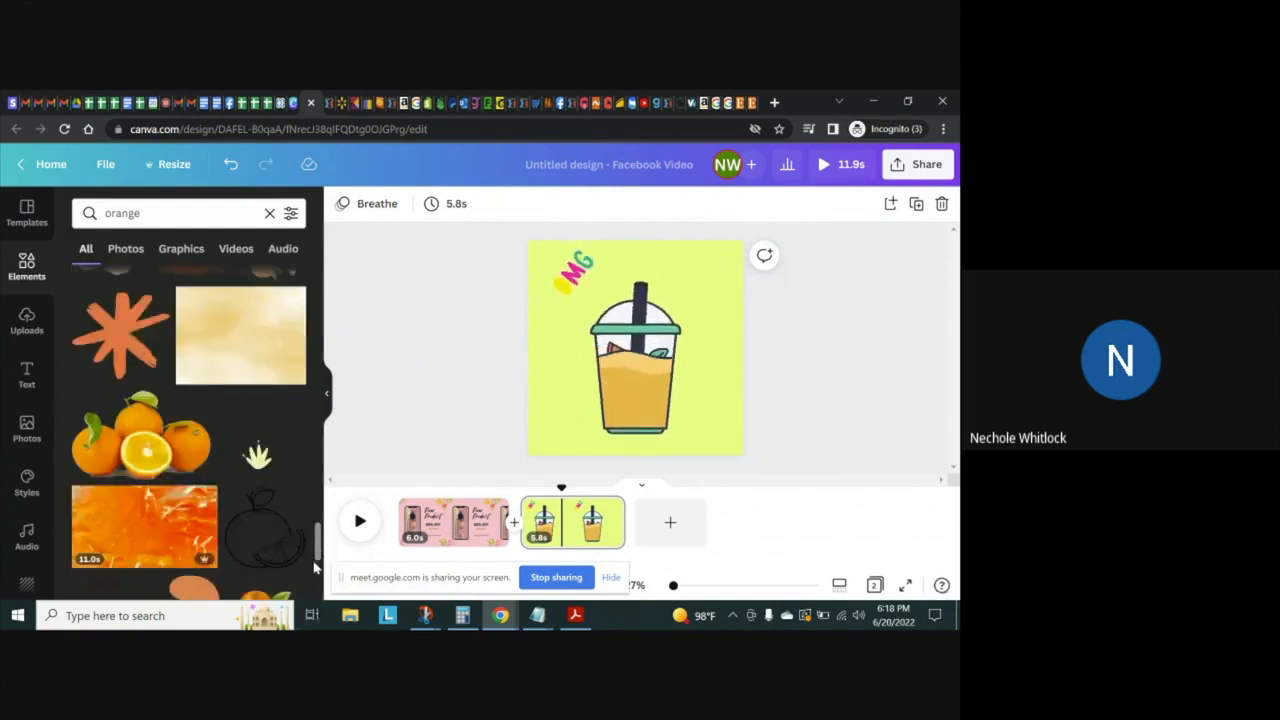
Try the black outline orange graphic on page 2, shrunk to the smoothie cup's lower left, and delete it
left_click(258, 532)
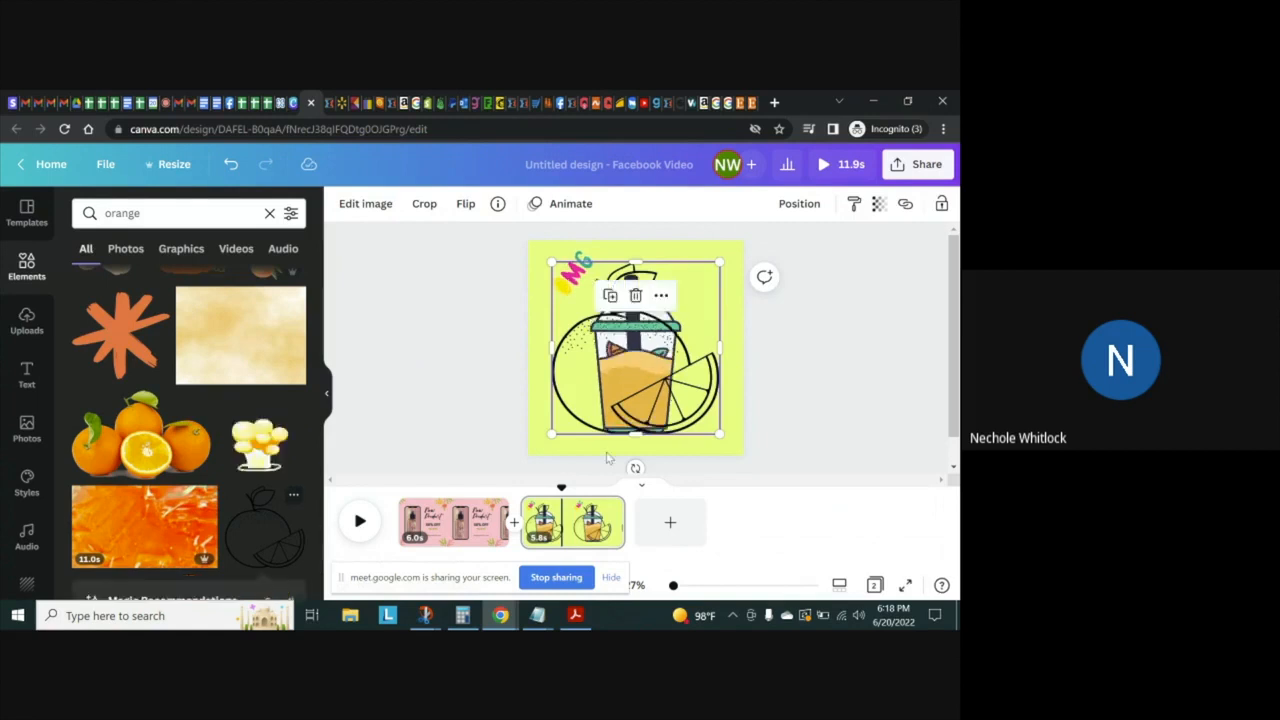
left_click_drag(718, 262, 592, 386)
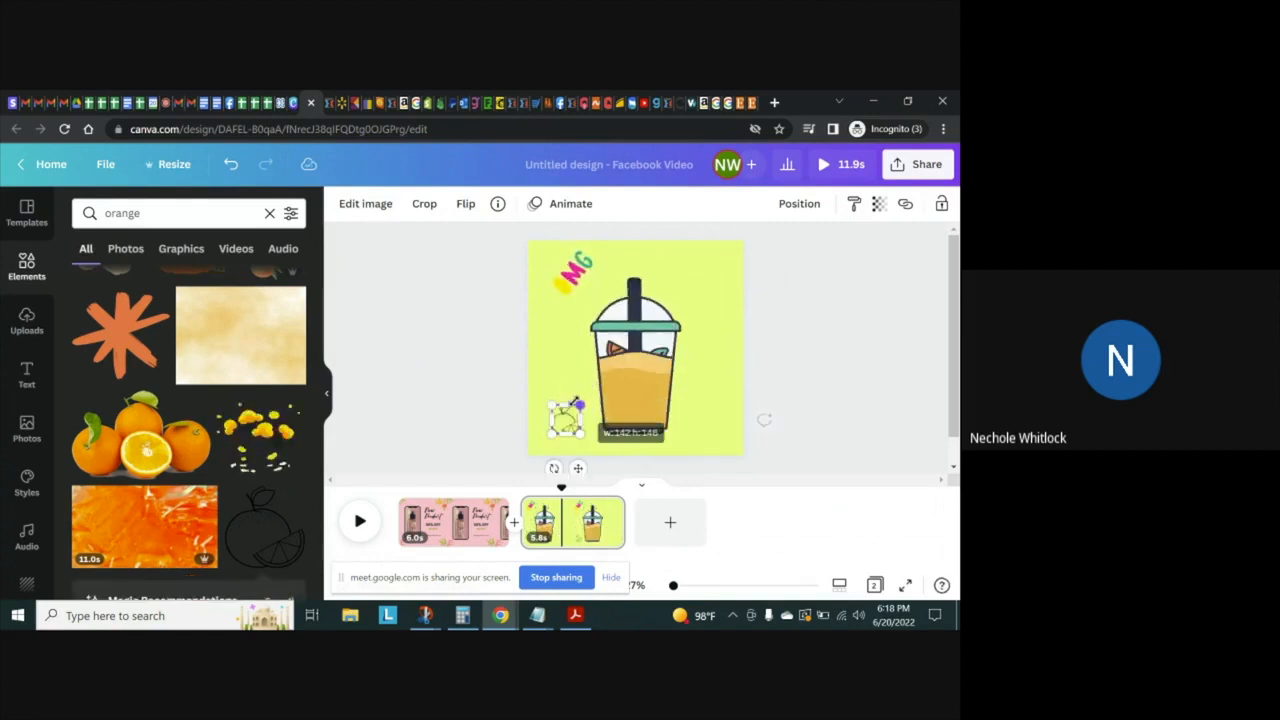
left_click_drag(580, 420, 581, 420)
key("Delete")
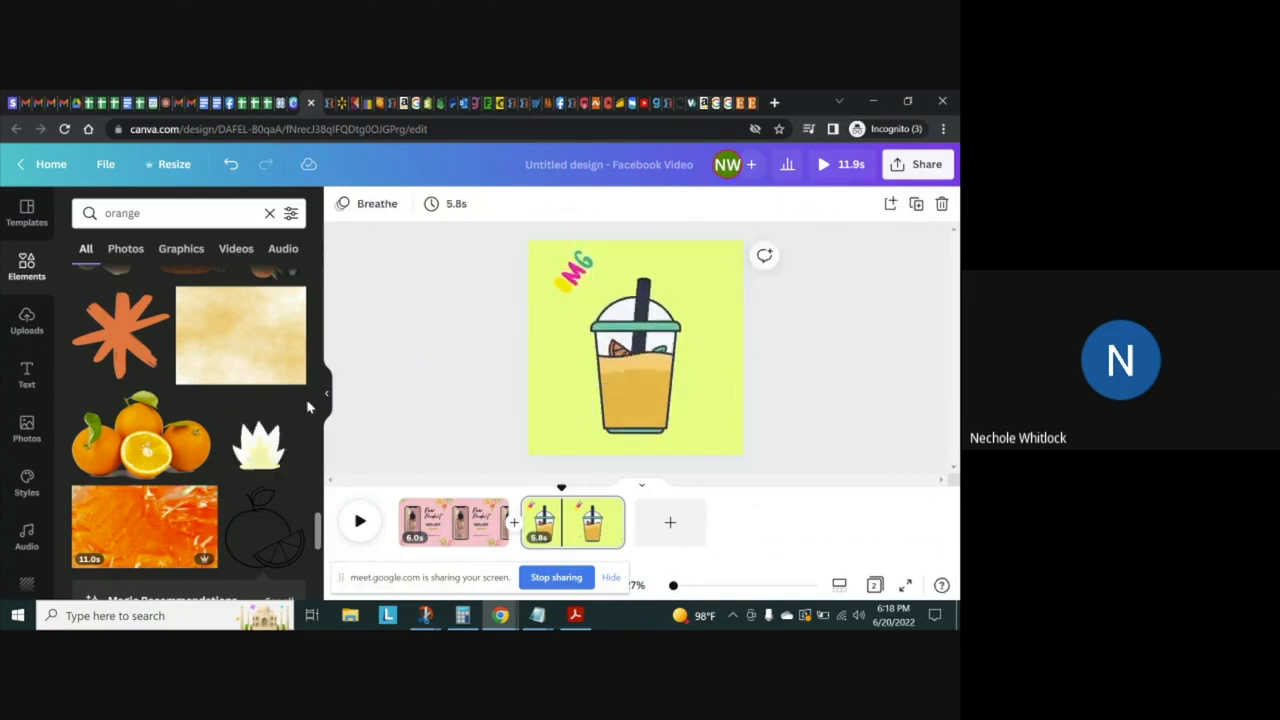
Add the orange graphic with a cut slice and green leaves to page 2 and place it at the smoothie cup's lower left
left_click_drag(318, 530, 314, 555)
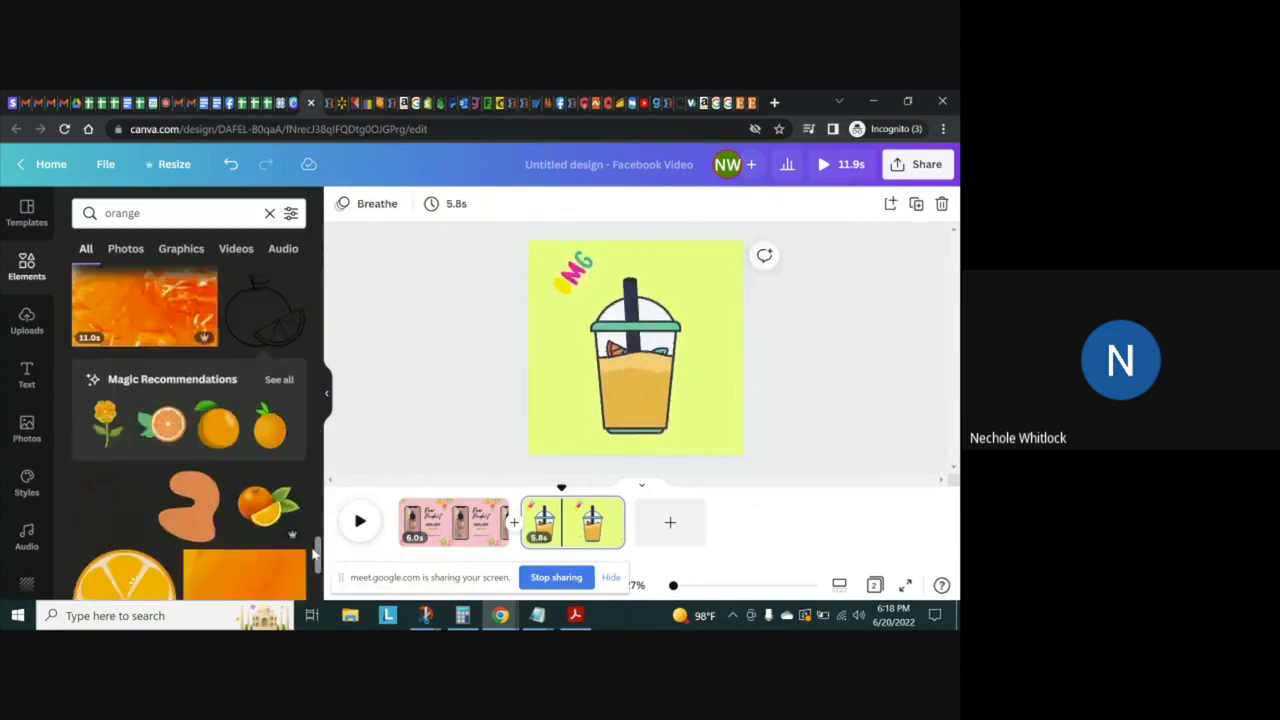
left_click_drag(314, 554, 315, 580)
scroll(314, 584, "down", 1)
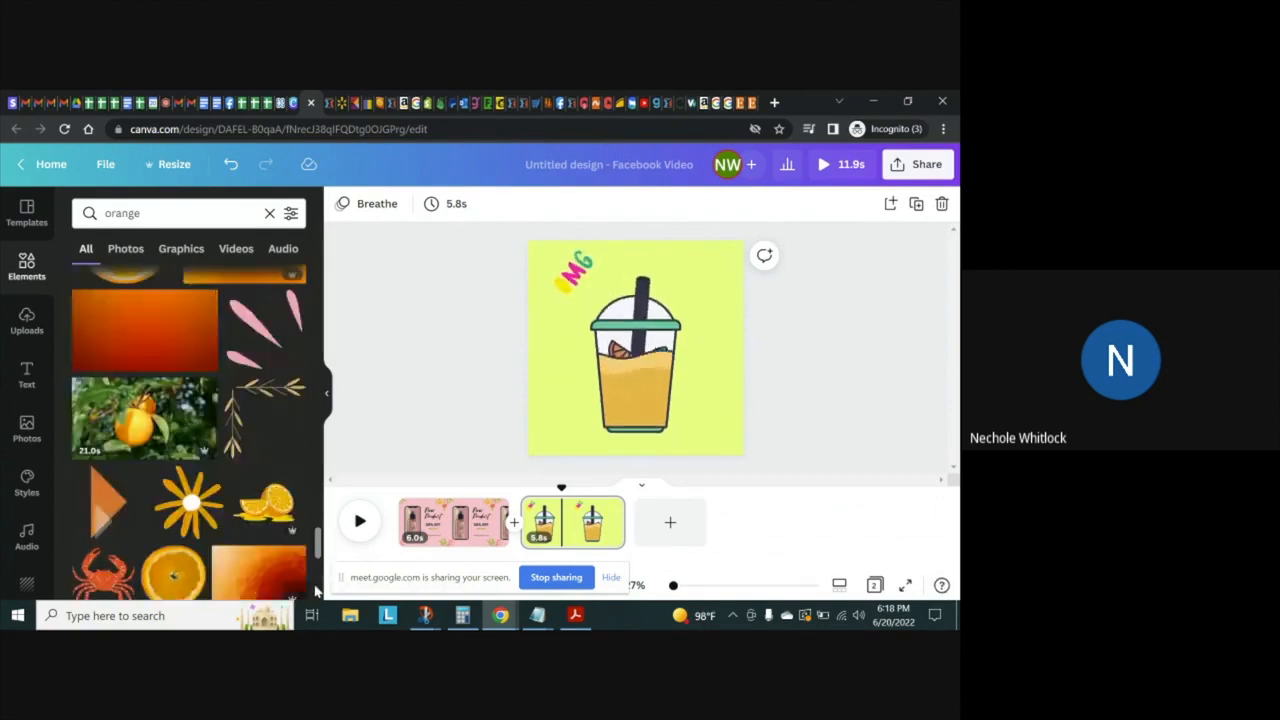
left_click_drag(316, 591, 318, 552)
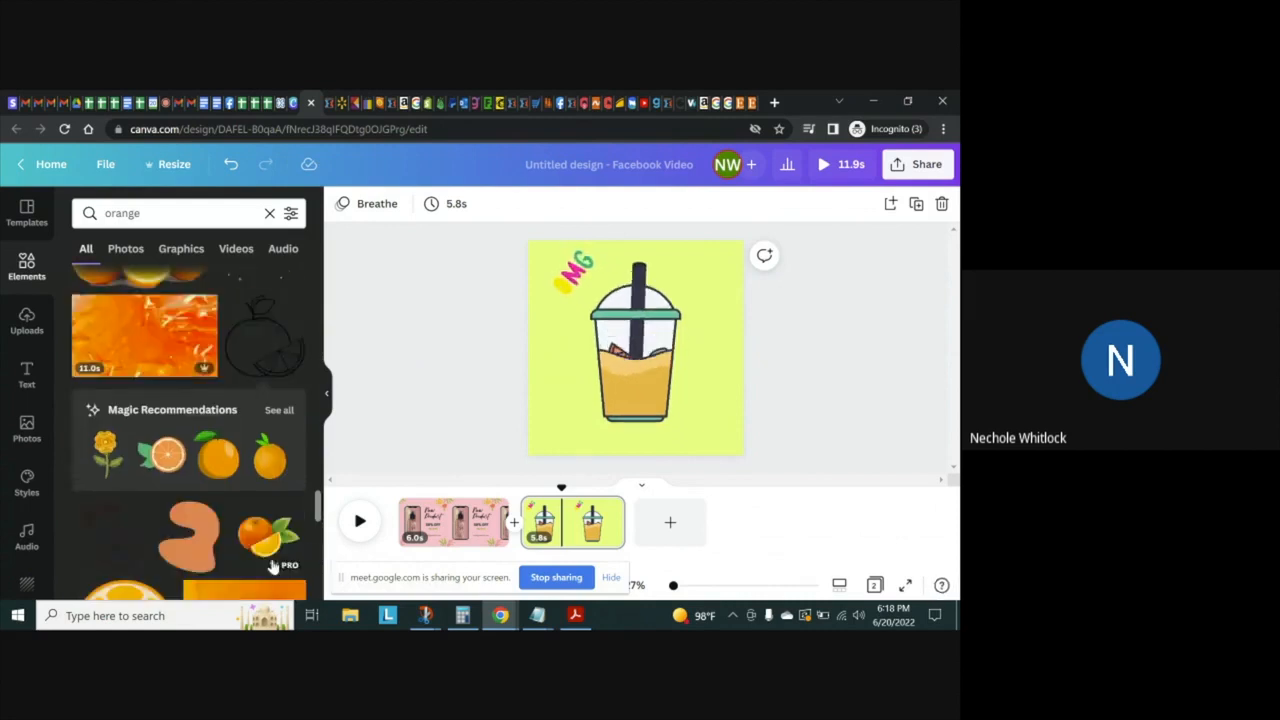
left_click(258, 540)
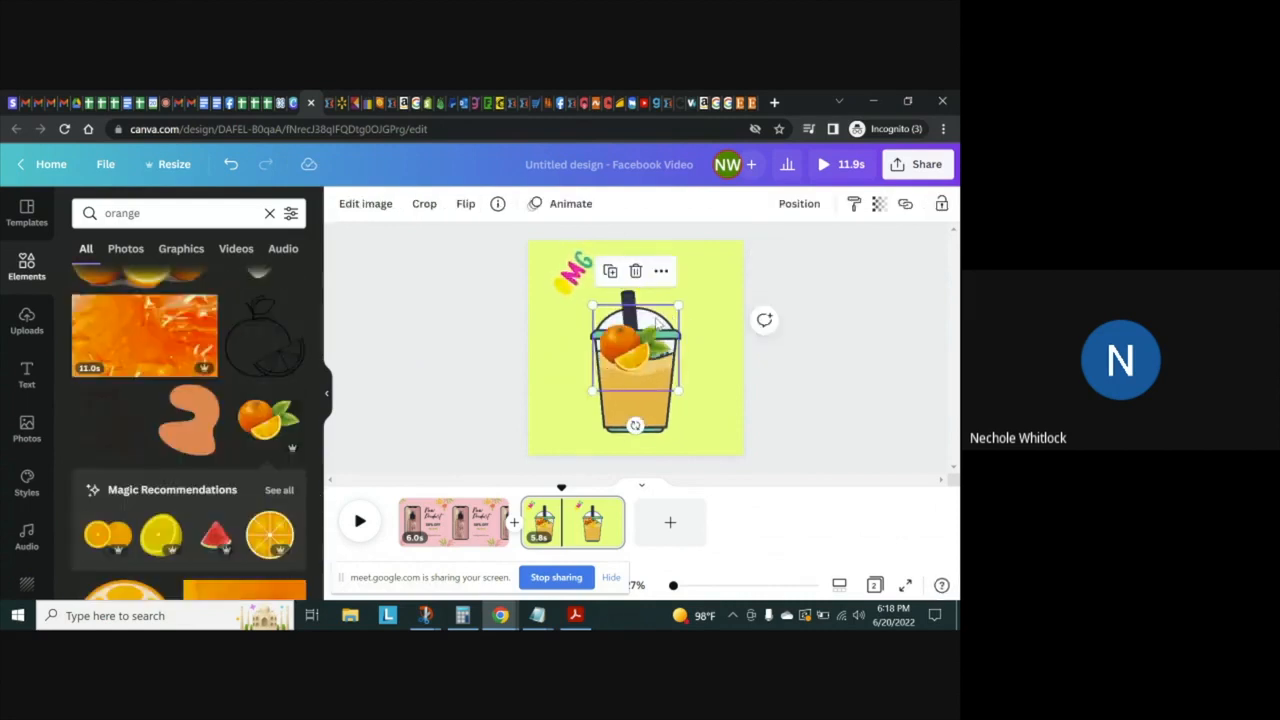
left_click_drag(643, 357, 582, 421)
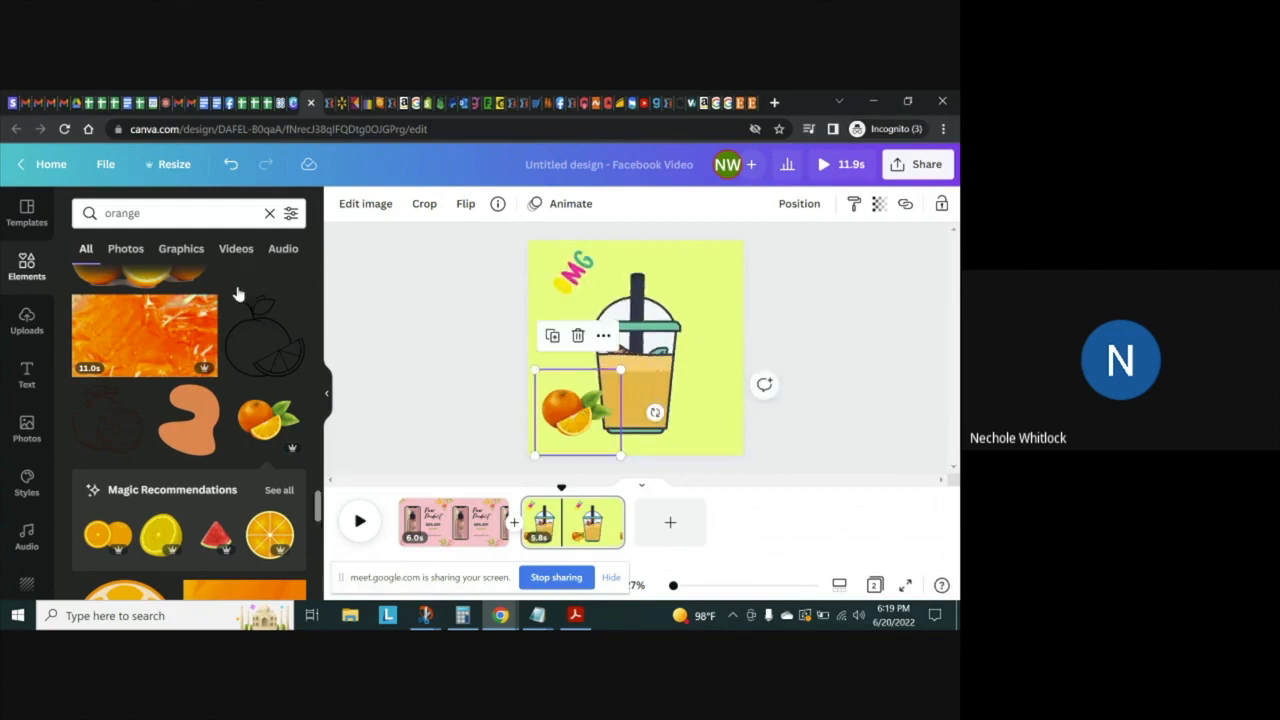
Replace the element search with "spinach" and look over the results
left_click(175, 214)
key("BackSpace")
key("BackSpace")
key("BackSpace")
key("BackSpace")
key("BackSpace")
key("BackSpace")
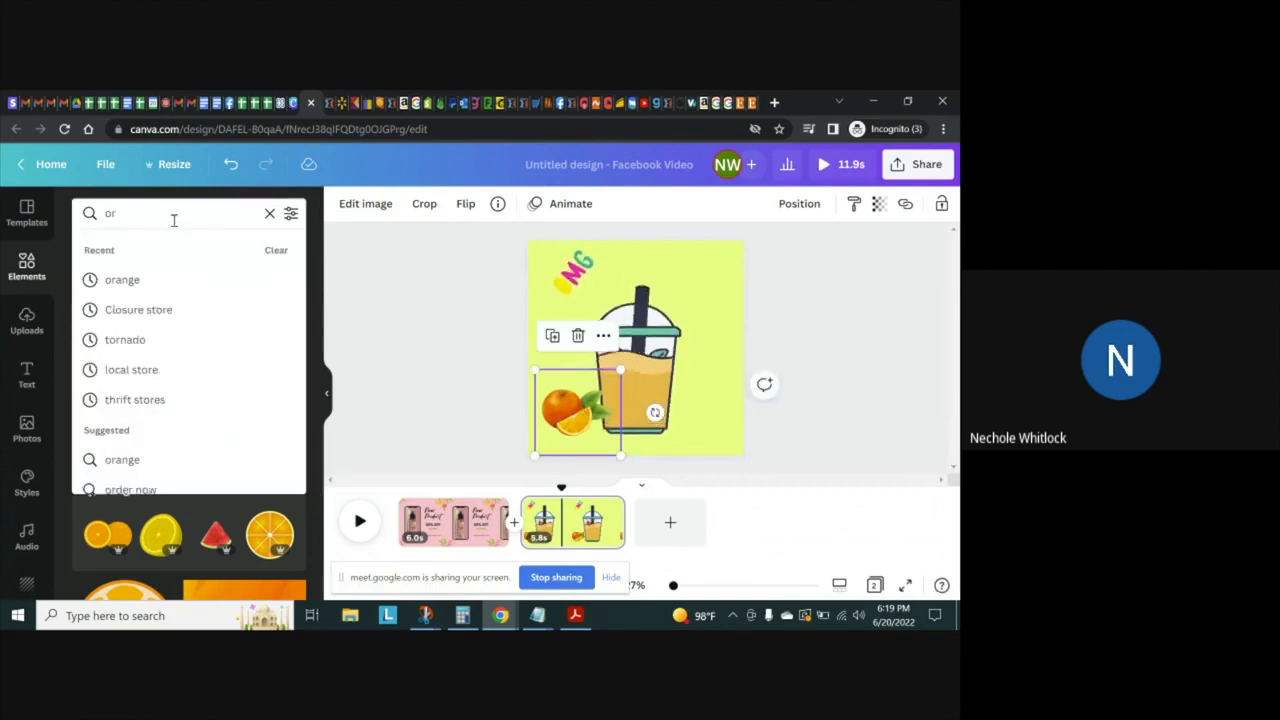
type("spin")
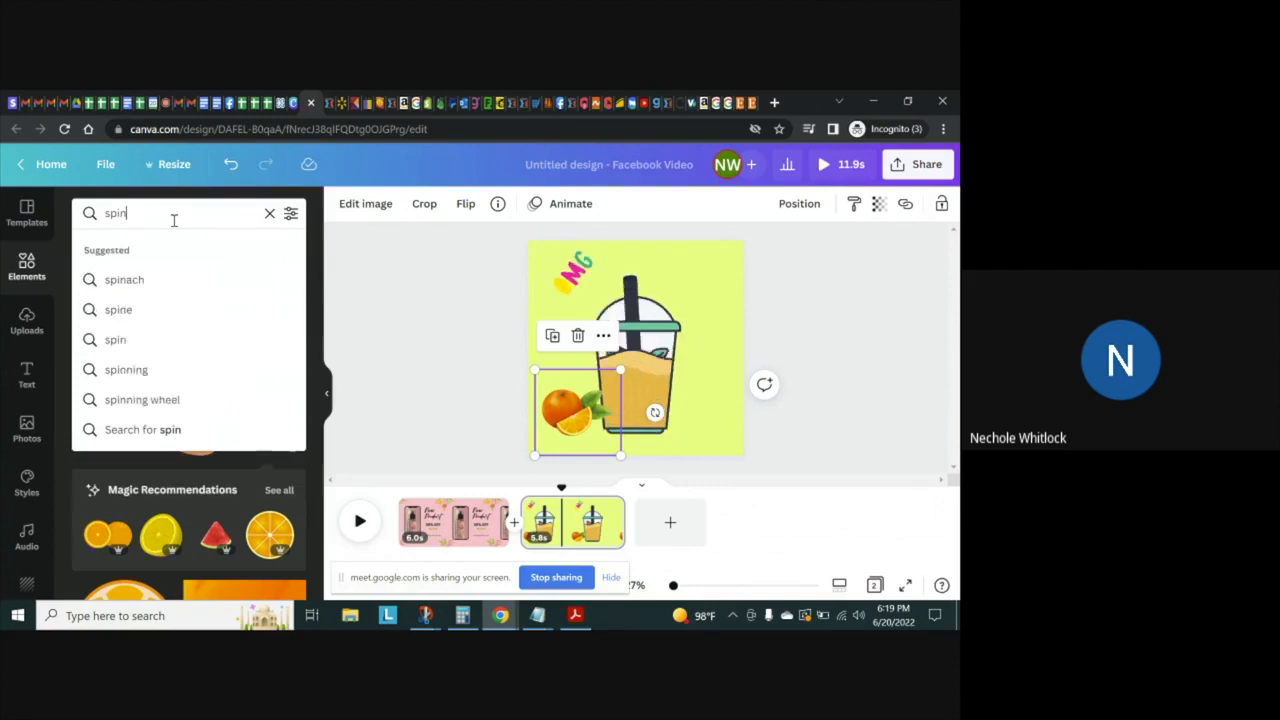
left_click(149, 281)
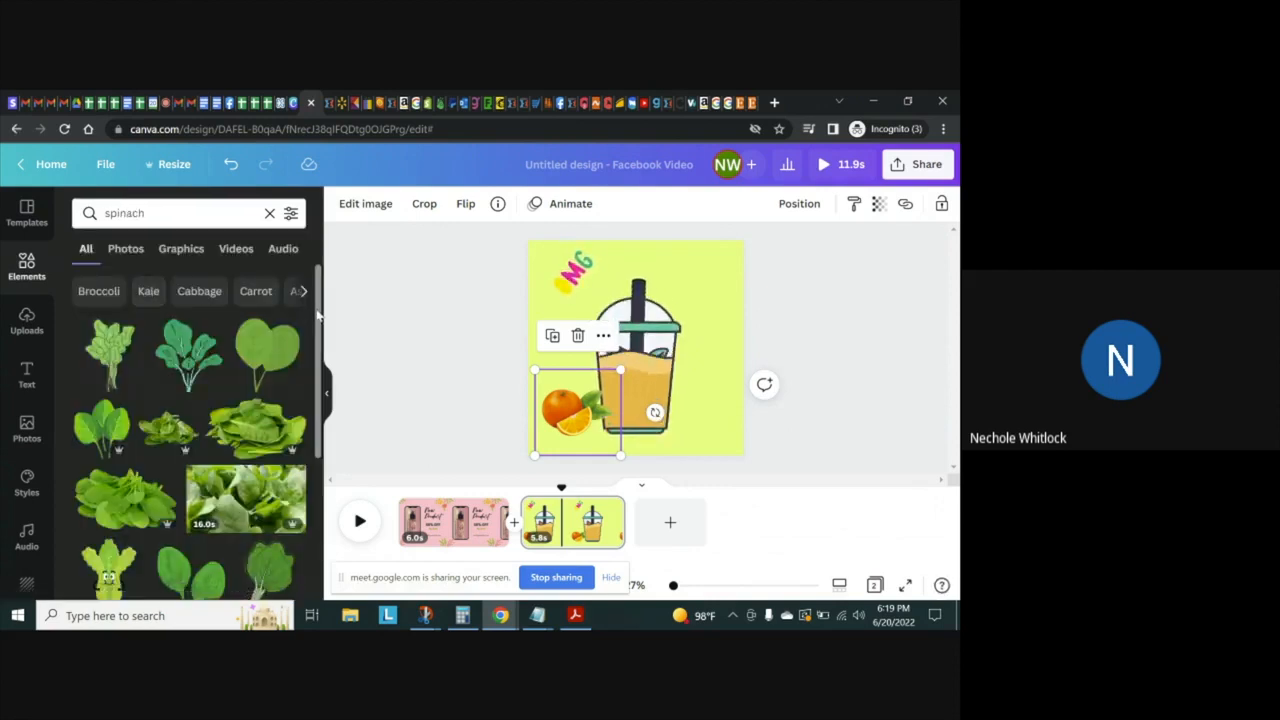
left_click_drag(318, 316, 315, 362)
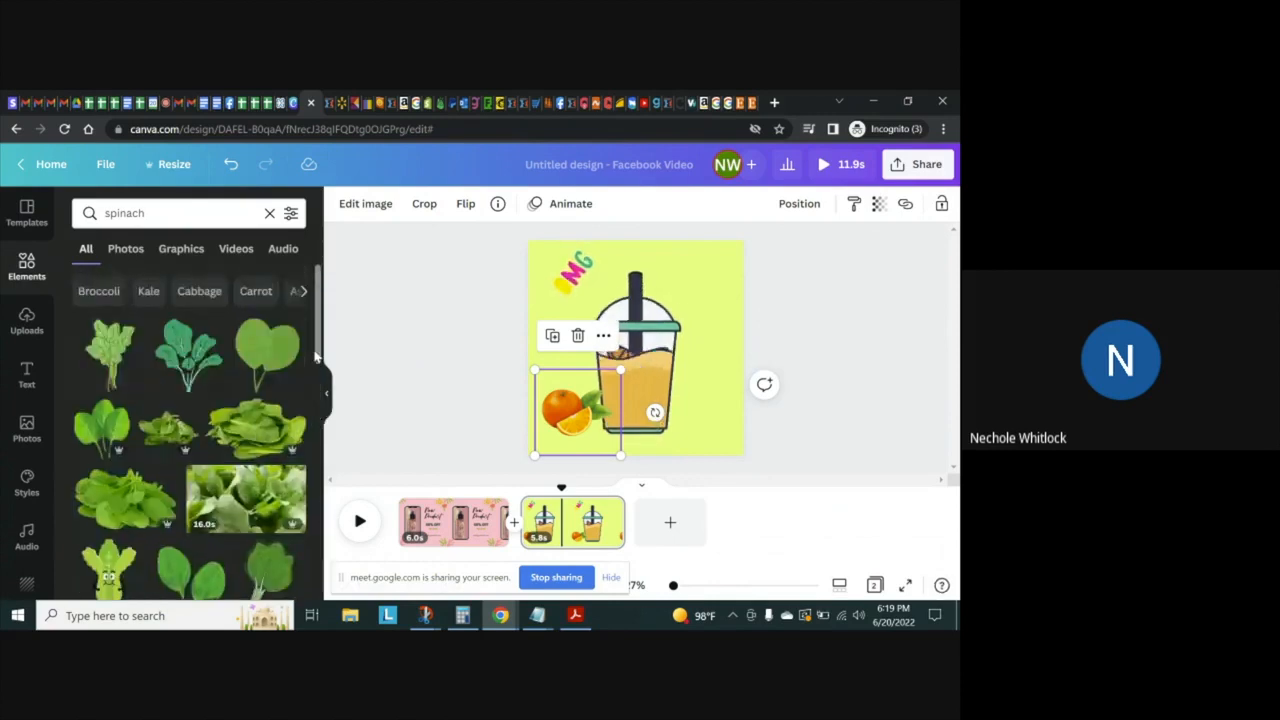
Try the flat two-leaf spinach graphic on page 2, shrunk beside the smoothie cup's lower right, and delete it
left_click(259, 362)
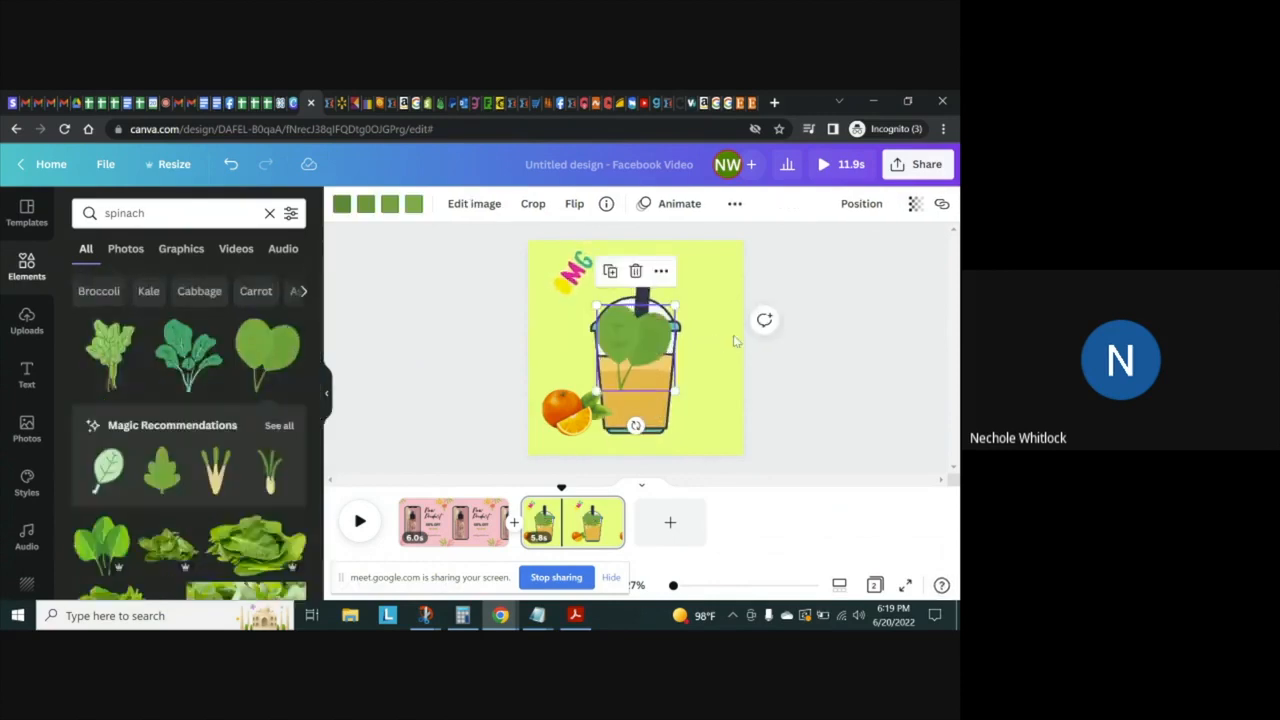
left_click_drag(630, 354, 697, 423)
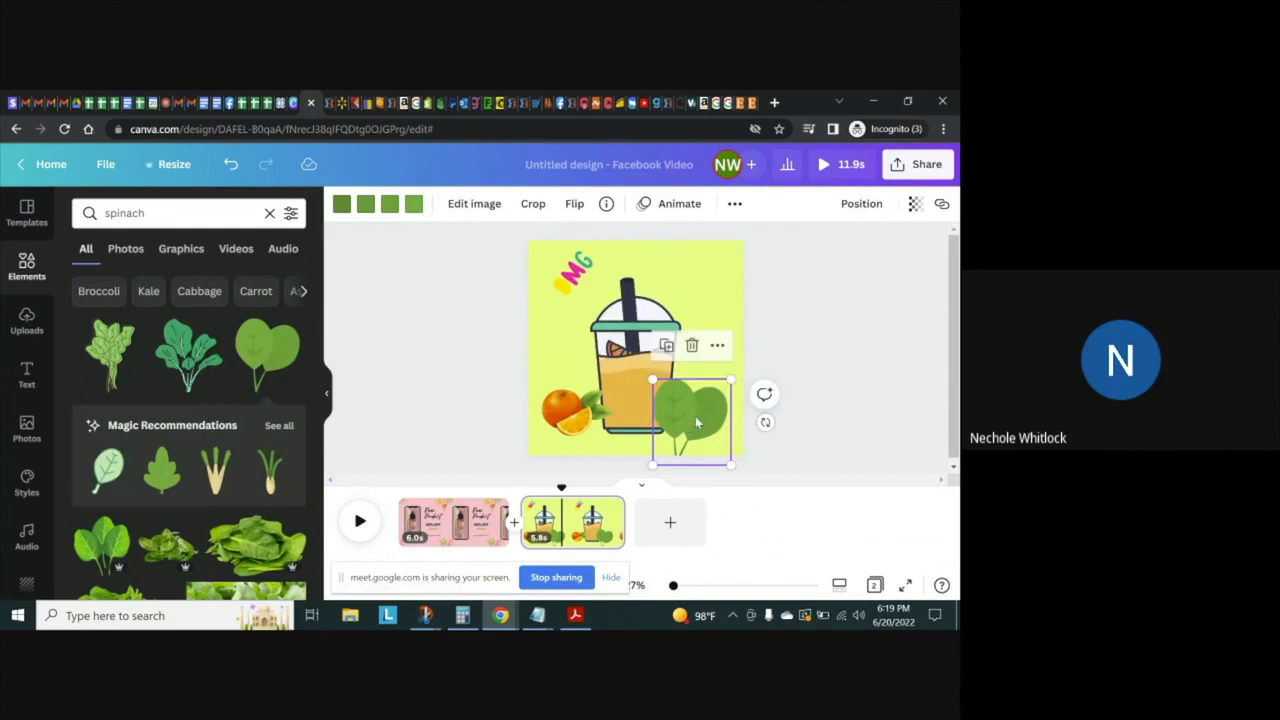
right_click(692, 414)
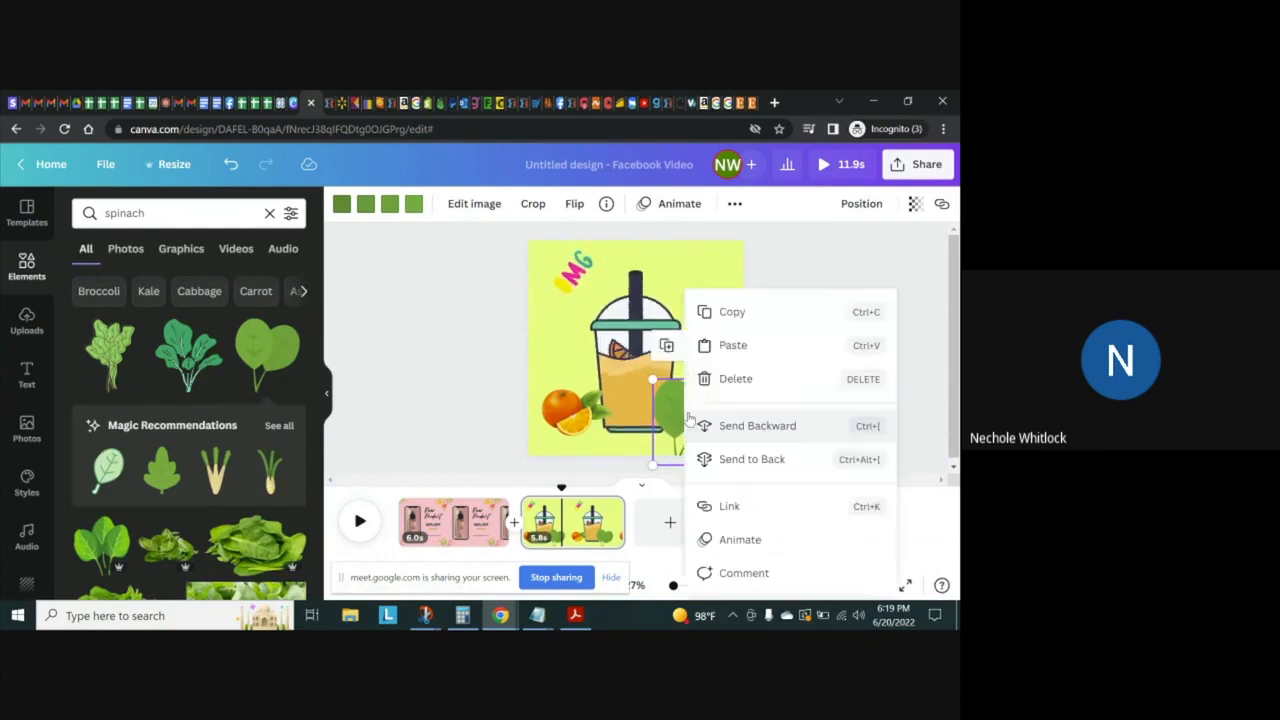
left_click(672, 396)
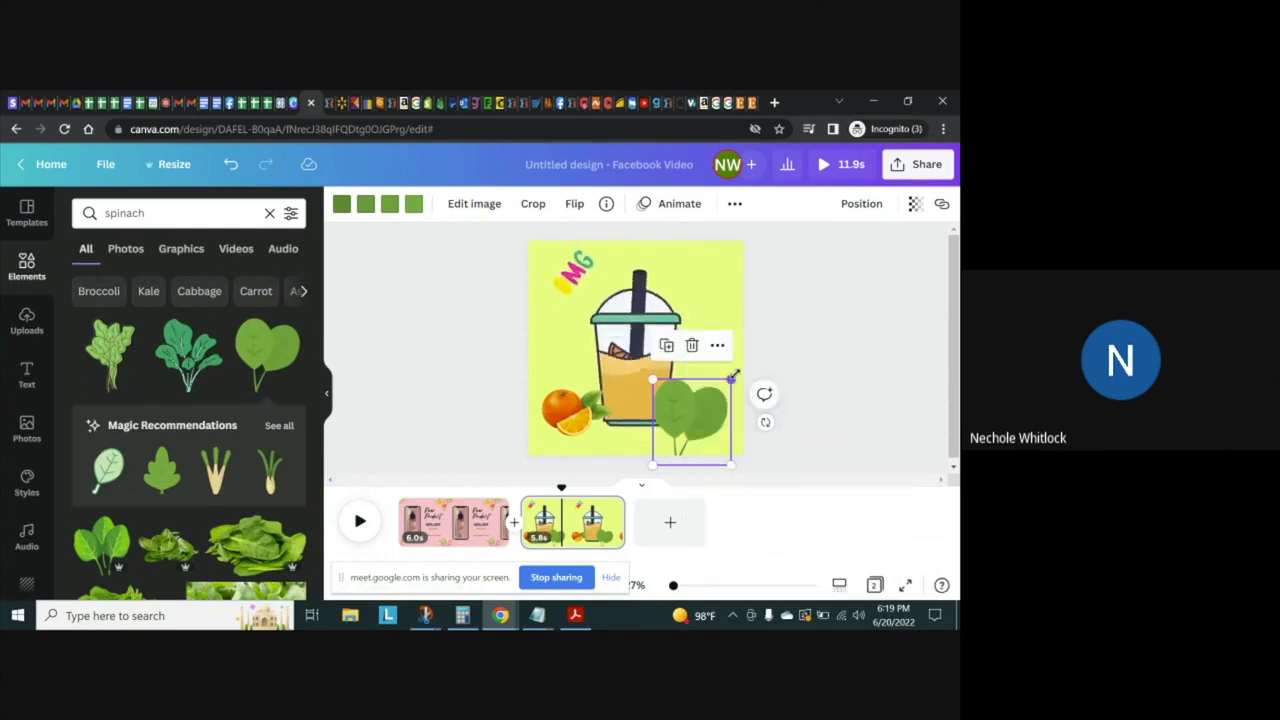
right_click(705, 427)
left_click(670, 408)
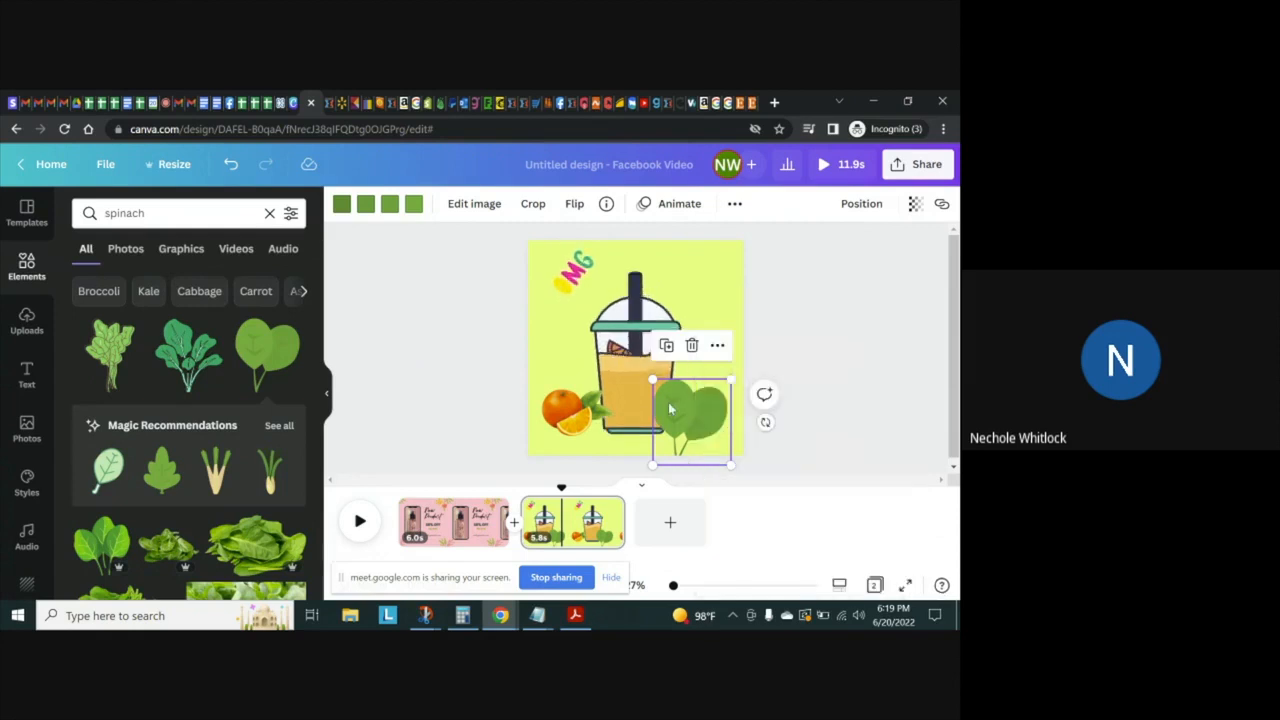
left_click_drag(724, 380, 698, 407)
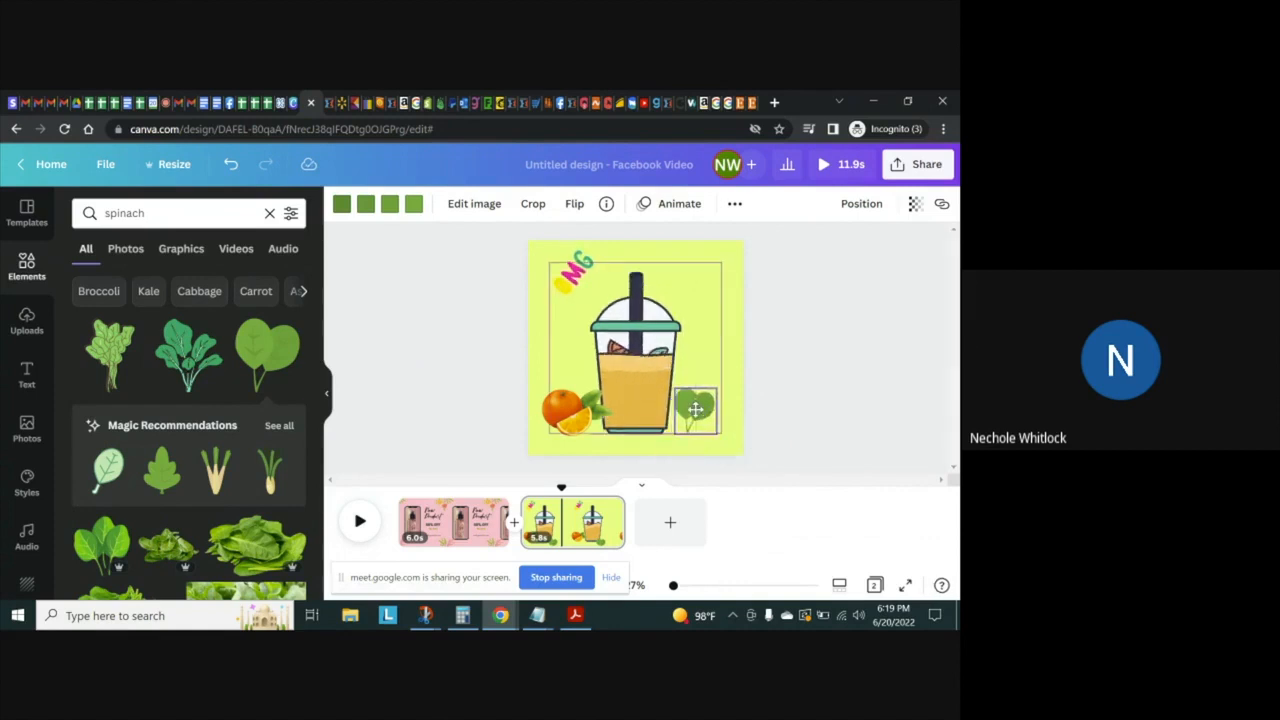
left_click_drag(319, 352, 318, 419)
scroll(318, 419, "down", 1)
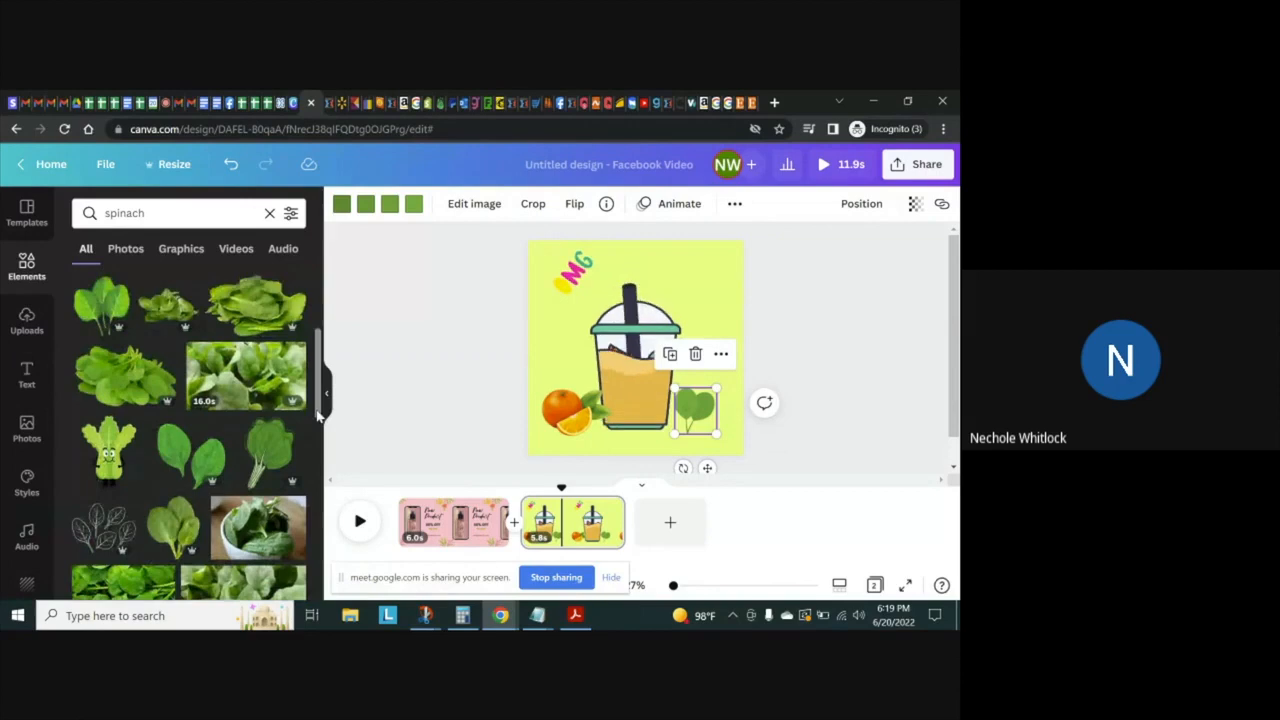
left_click(695, 353)
Add the glossy spinach leaves graphic, shrunk, at the smoothie cup's lower right, and move the orange beneath its leaves
left_click(115, 305)
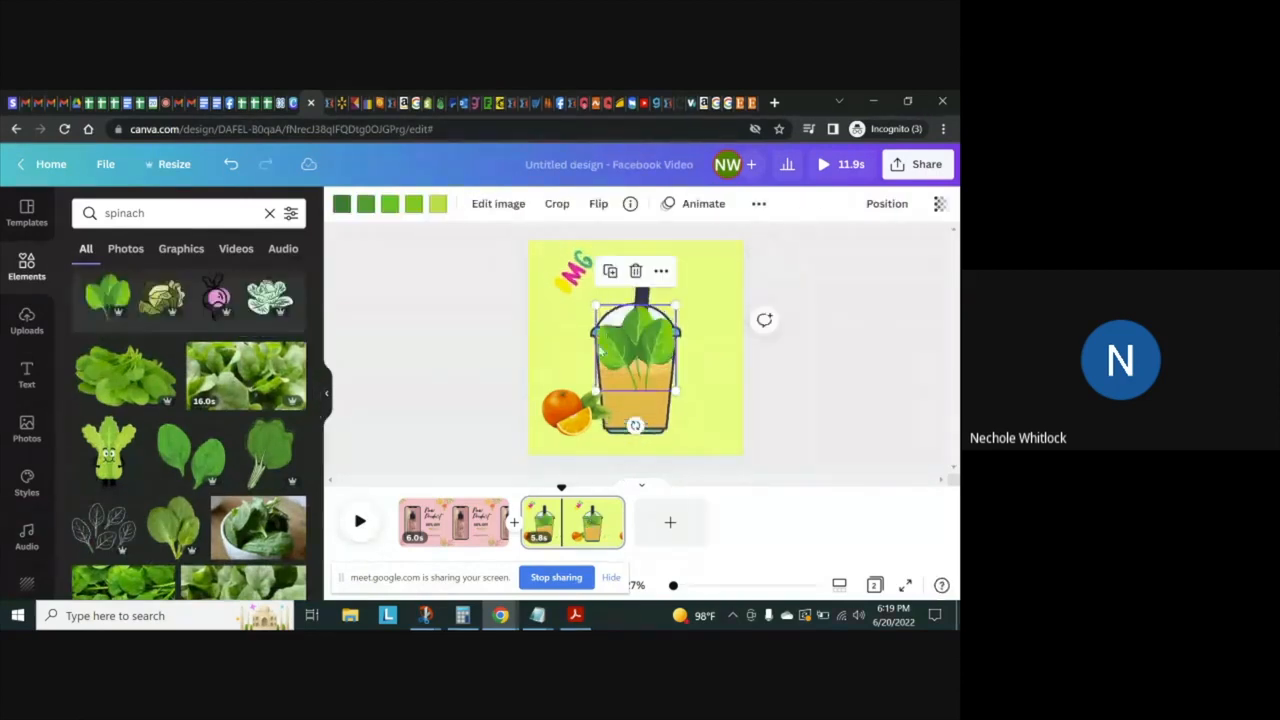
left_click_drag(676, 305, 688, 382)
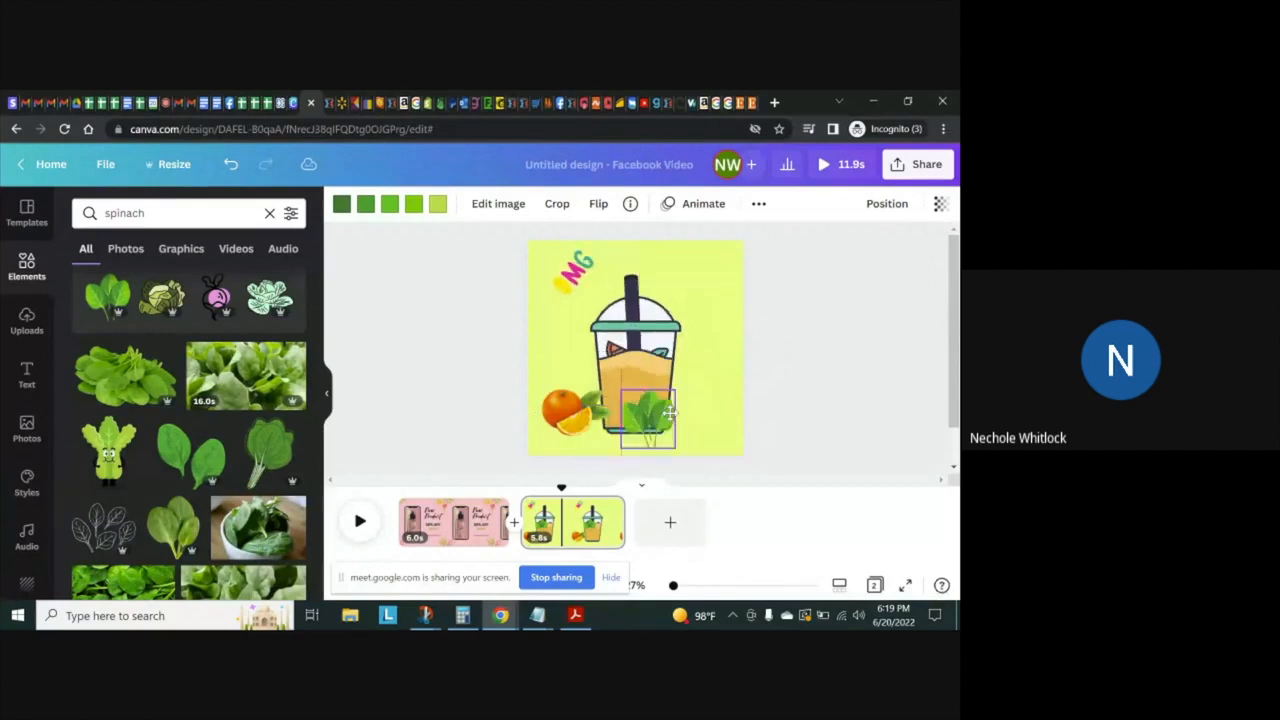
left_click(564, 415)
left_click_drag(564, 415, 697, 448)
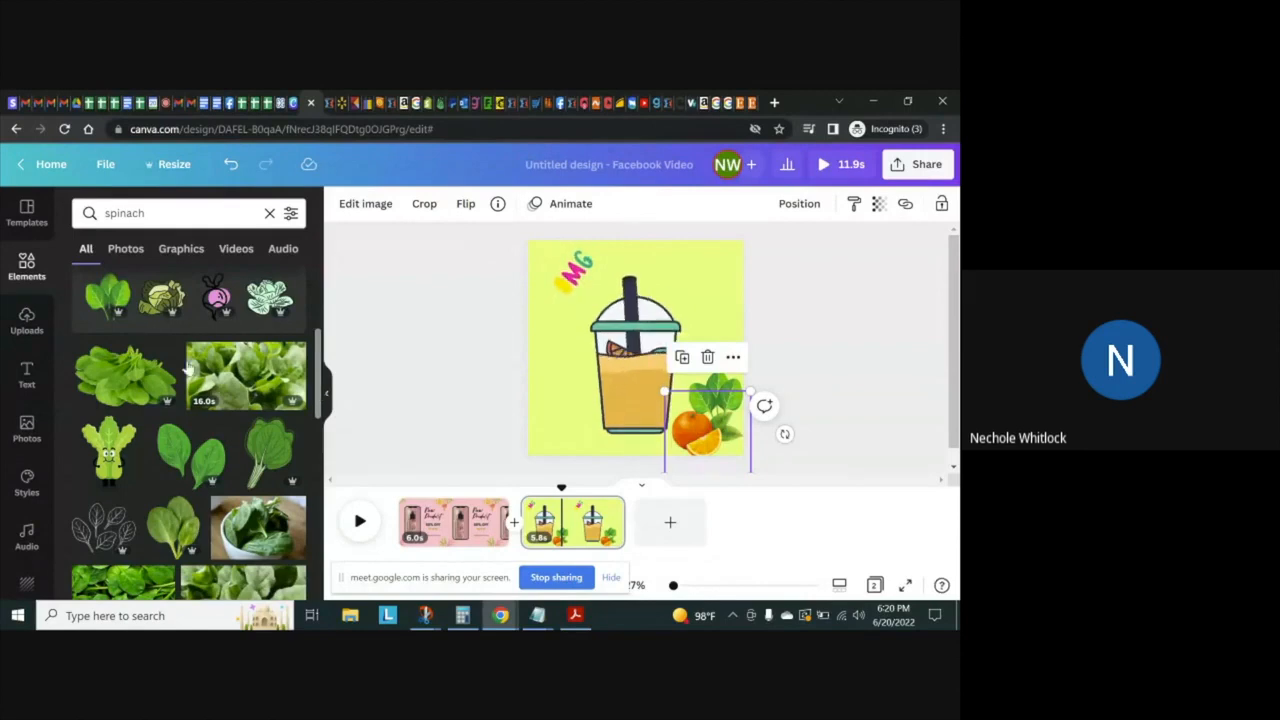
Replace the element search with "pineapple"
left_click(153, 216)
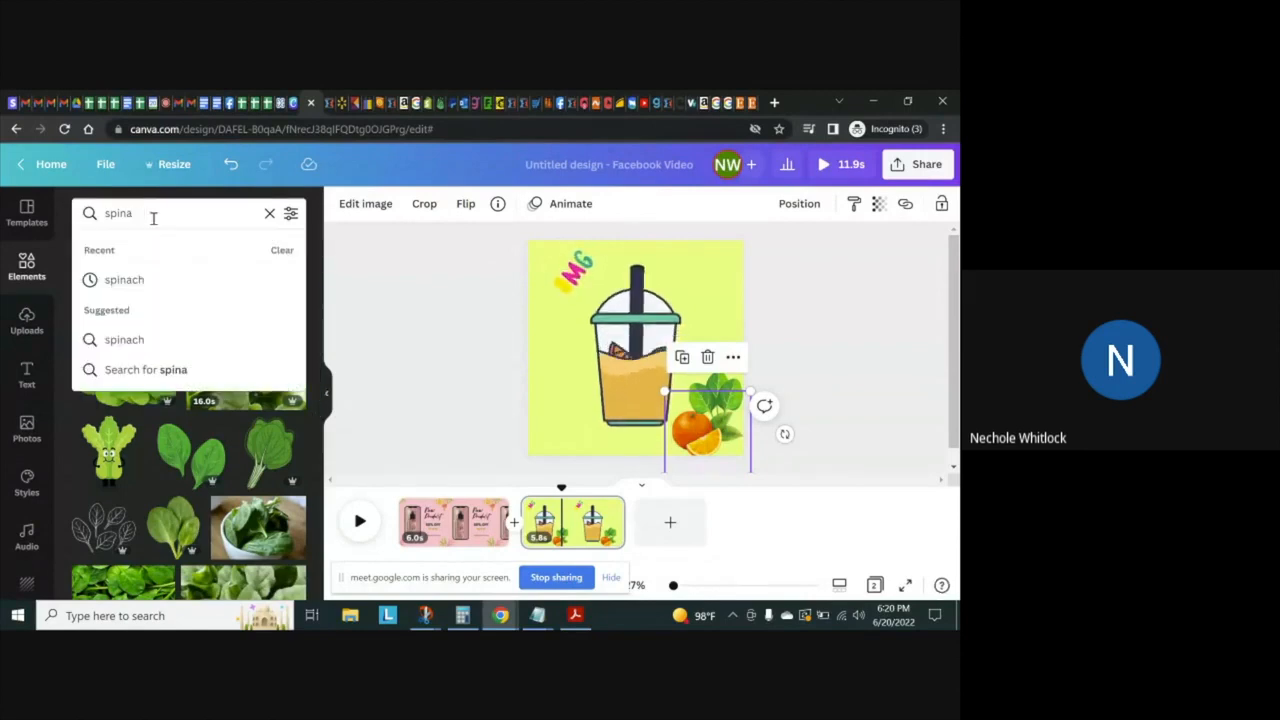
key("BackSpace")
key("BackSpace")
key("BackSpace")
key("BackSpace")
key("BackSpace")
type("pa")
key("BackSpace")
type("ine")
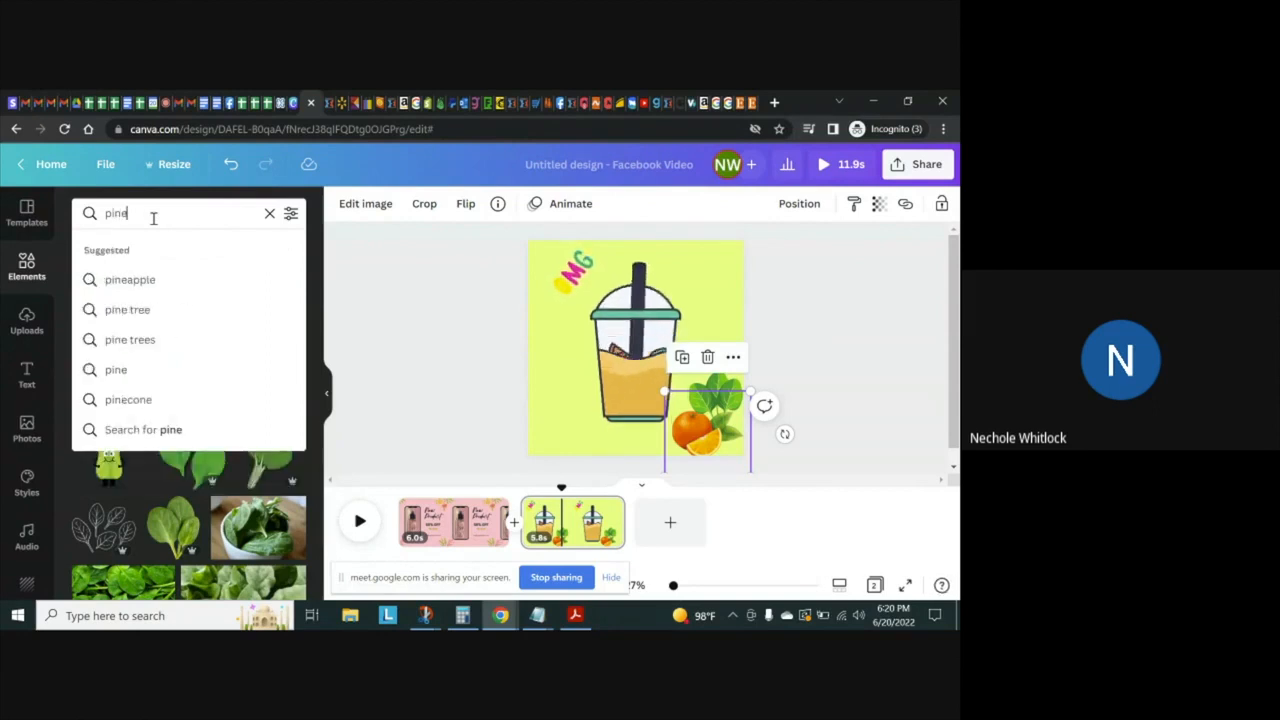
left_click(138, 280)
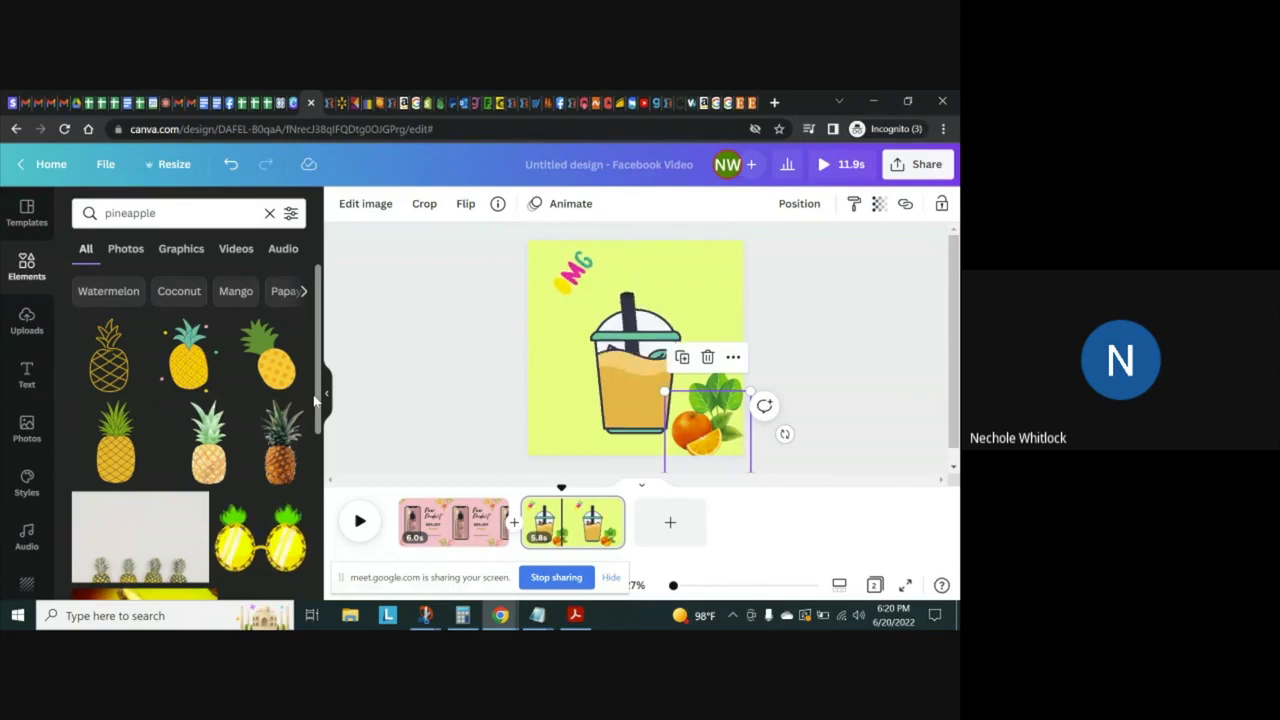
Add the realistic whole pineapple graphic, shrink it to less than half its size, and place it between the cup and the spinach
scroll(300, 405, "down", 1)
left_click_drag(323, 423, 331, 524)
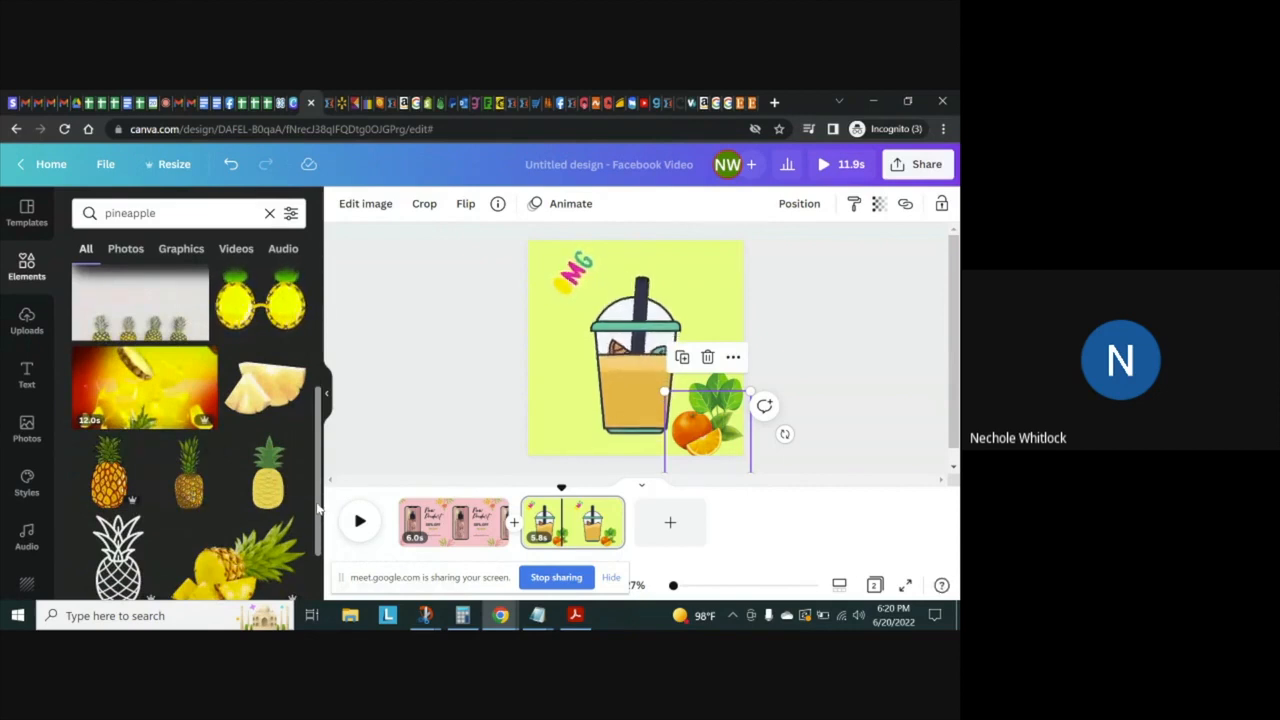
scroll(314, 510, "down", 3)
scroll(316, 558, "down", 3)
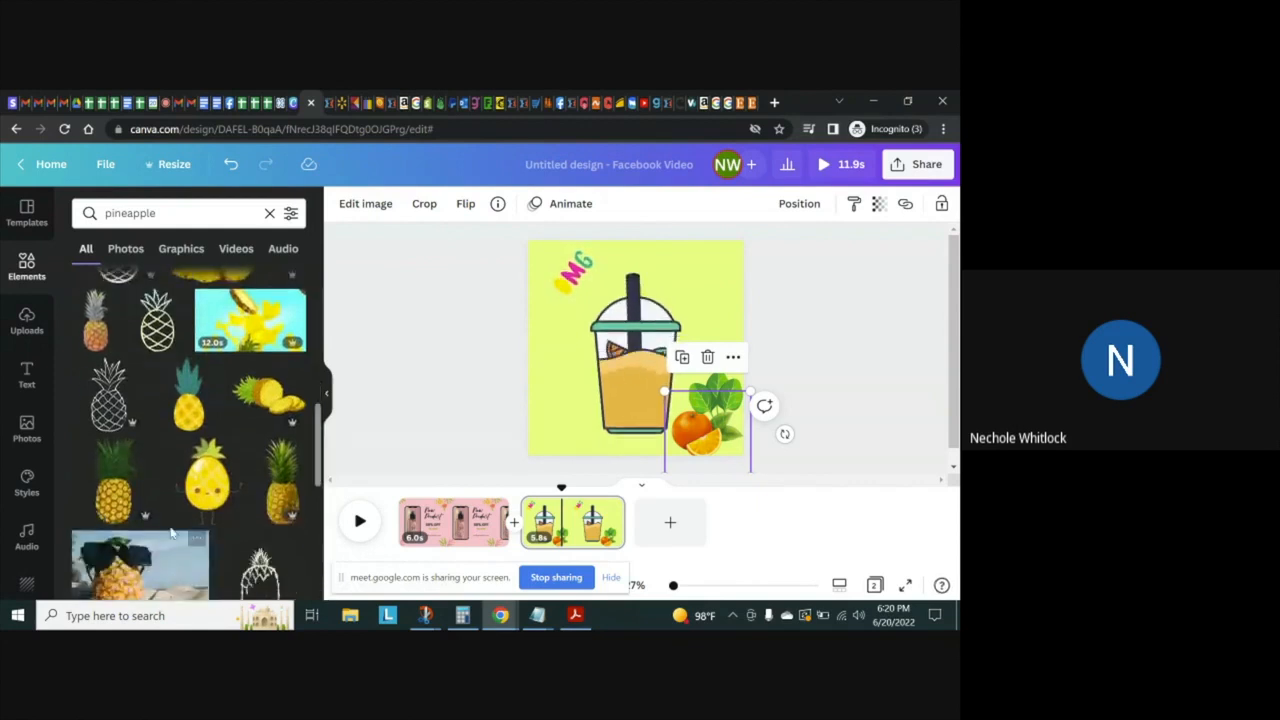
left_click(113, 485)
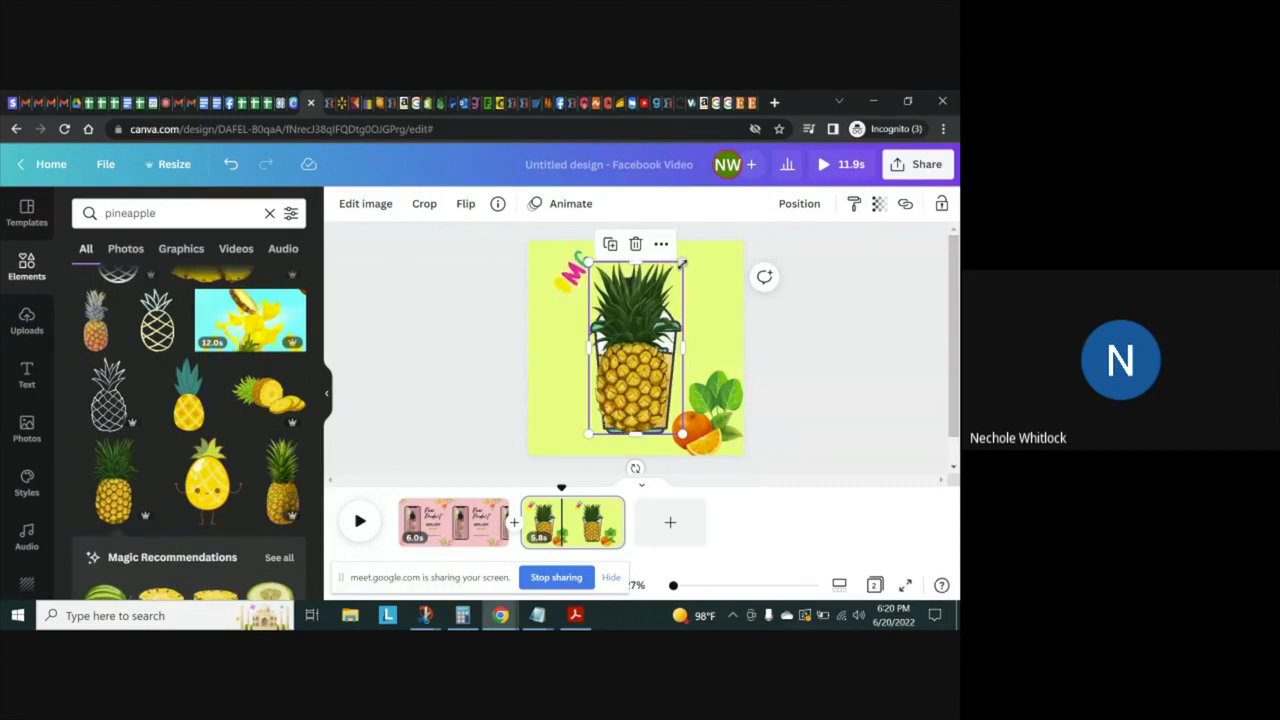
left_click_drag(681, 262, 630, 358)
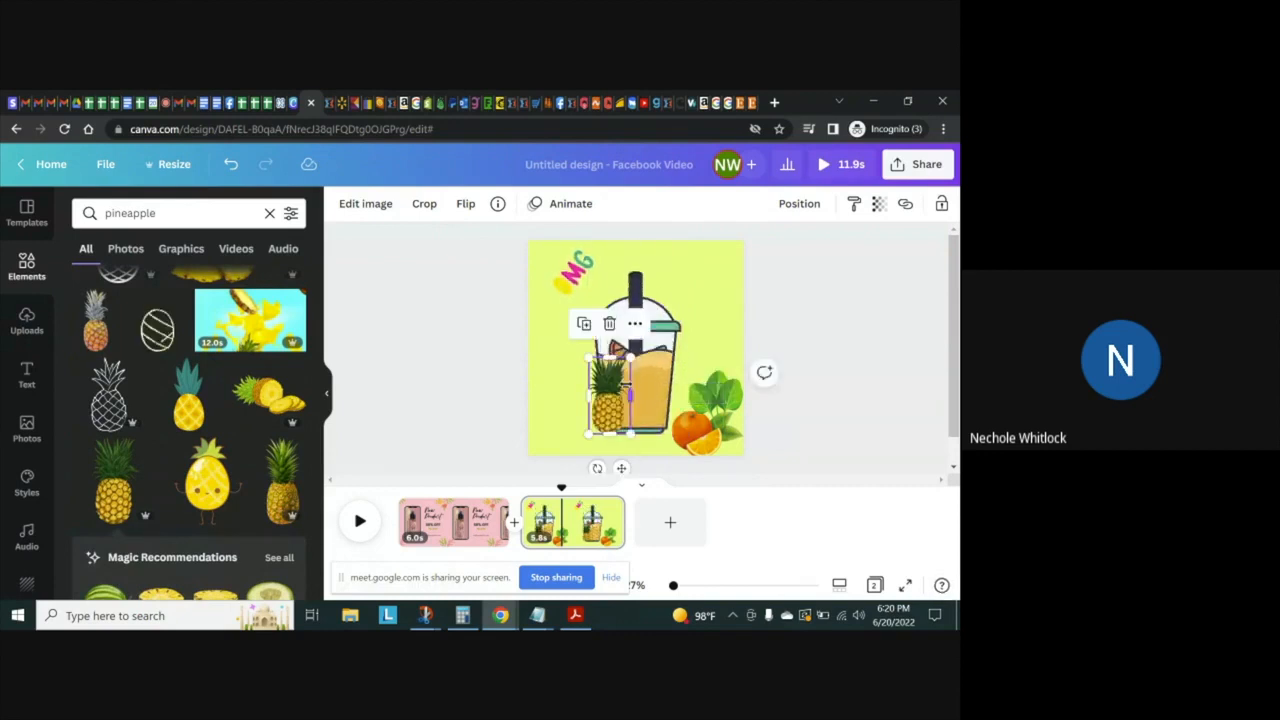
left_click_drag(608, 418, 676, 412)
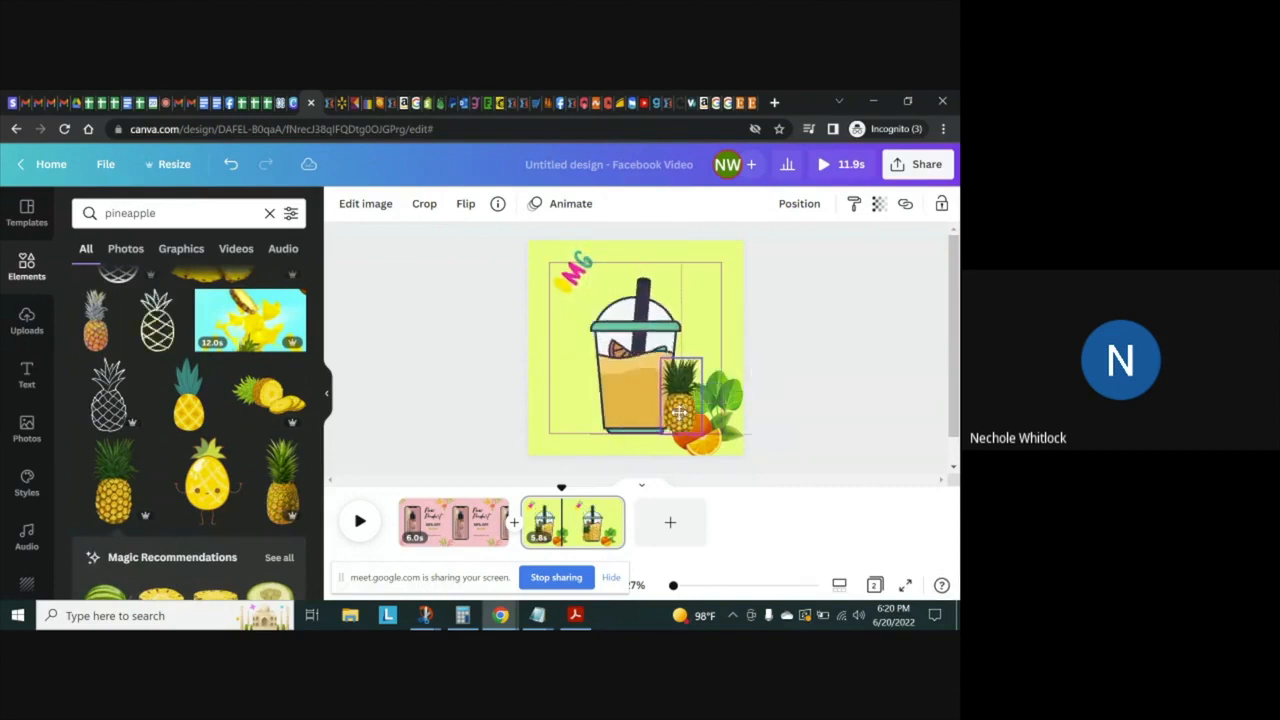
Send the pineapple backward two layers so it sits behind the spinach and the orange
right_click(688, 409)
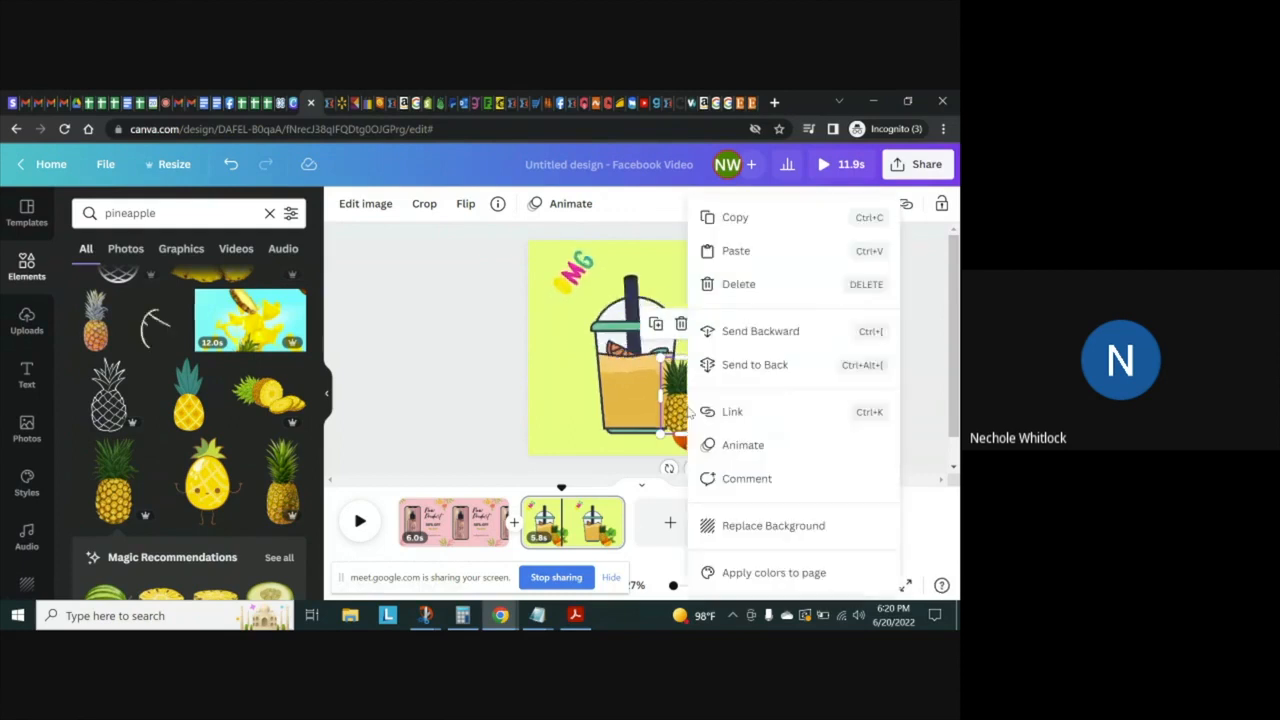
left_click(762, 332)
right_click(678, 396)
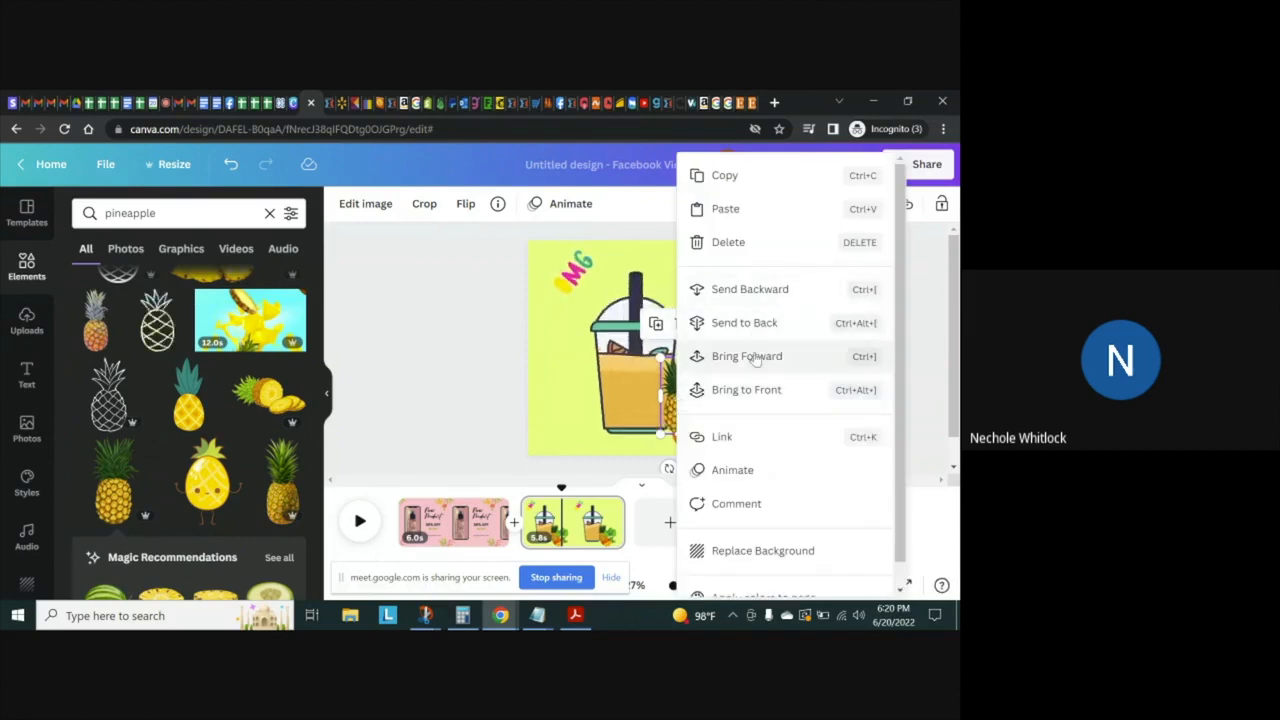
left_click(768, 289)
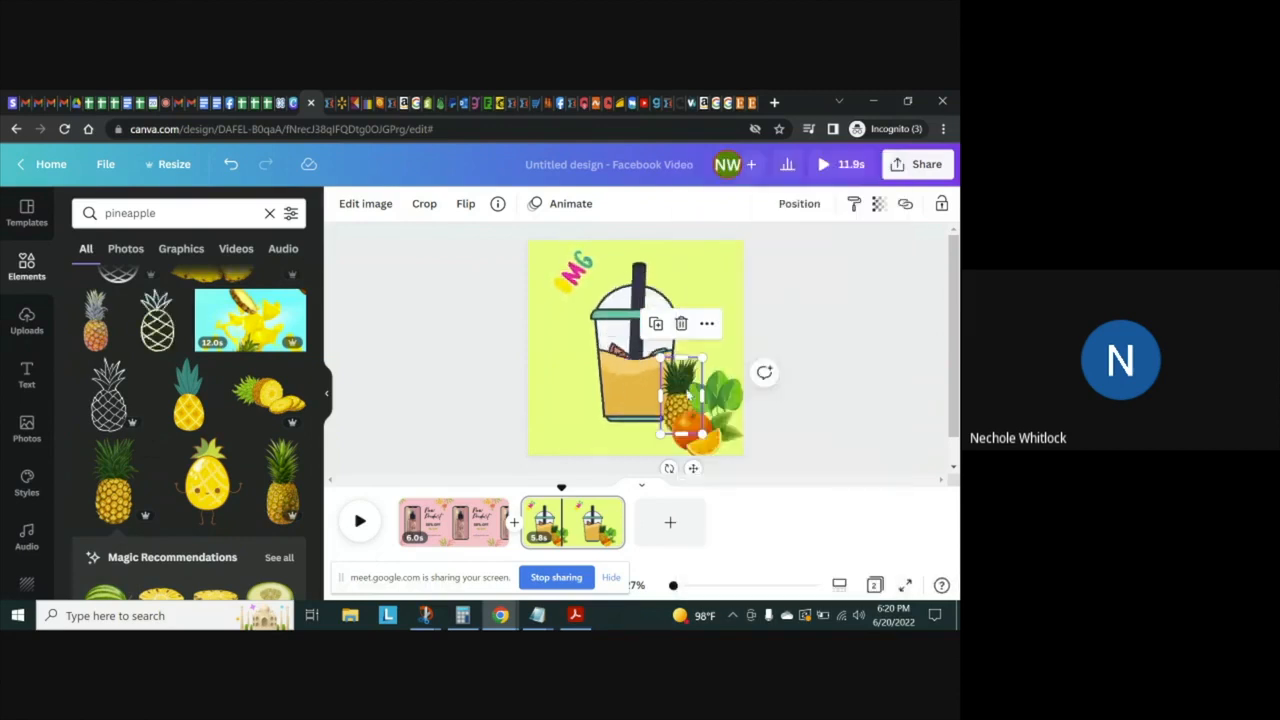
Move the orange slightly to the right, under the spinach leaves and clear of the pineapple
left_click(720, 425)
left_click(703, 437)
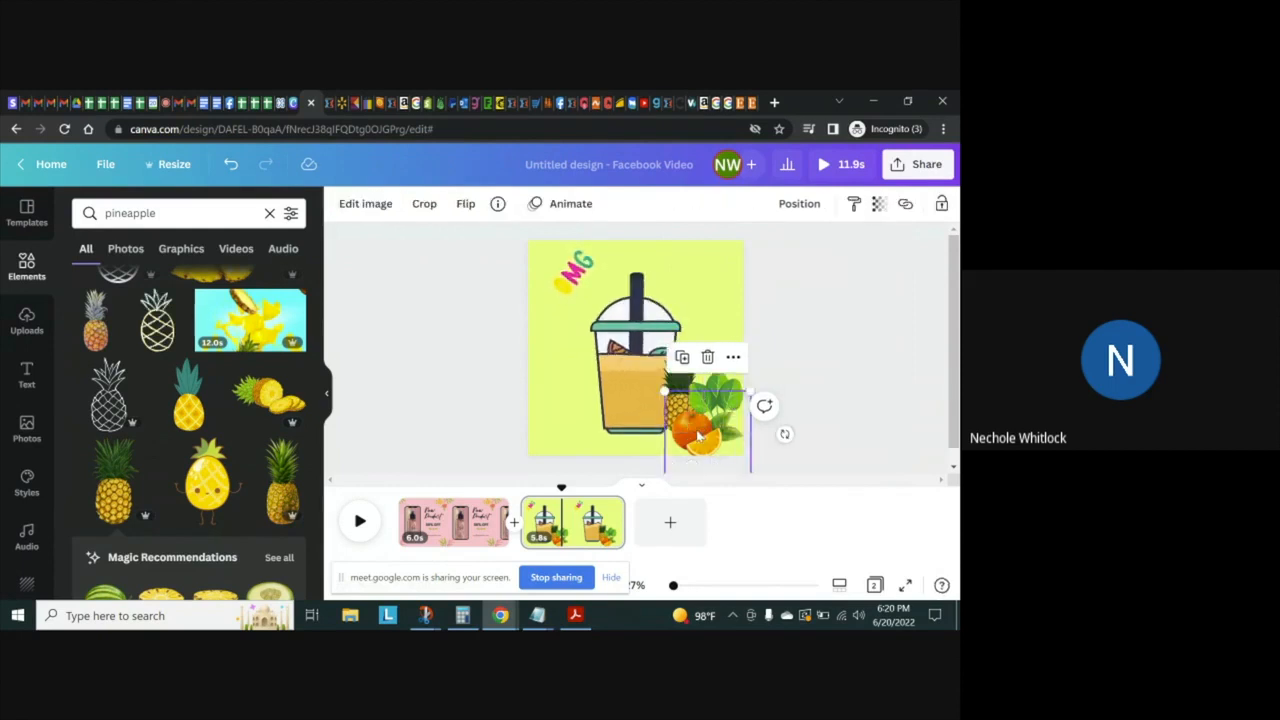
left_click_drag(705, 434, 708, 432)
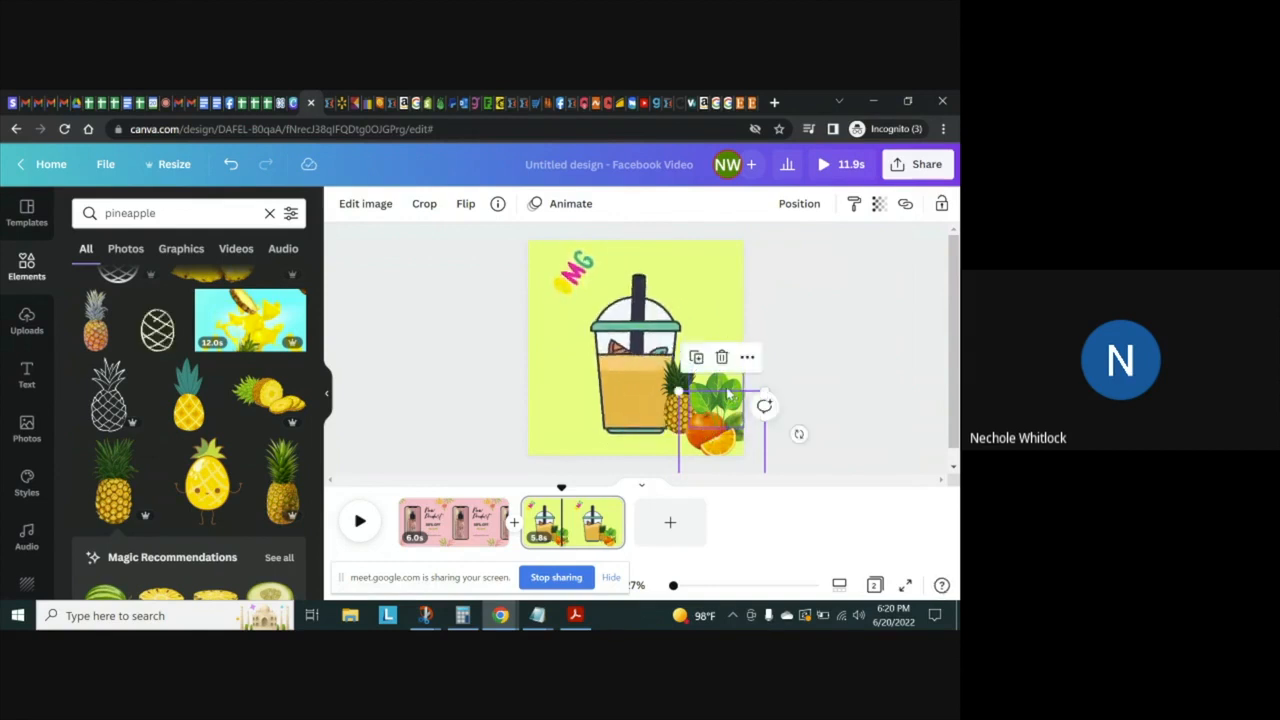
Send the spinach leaves backward one layer
left_click(727, 392)
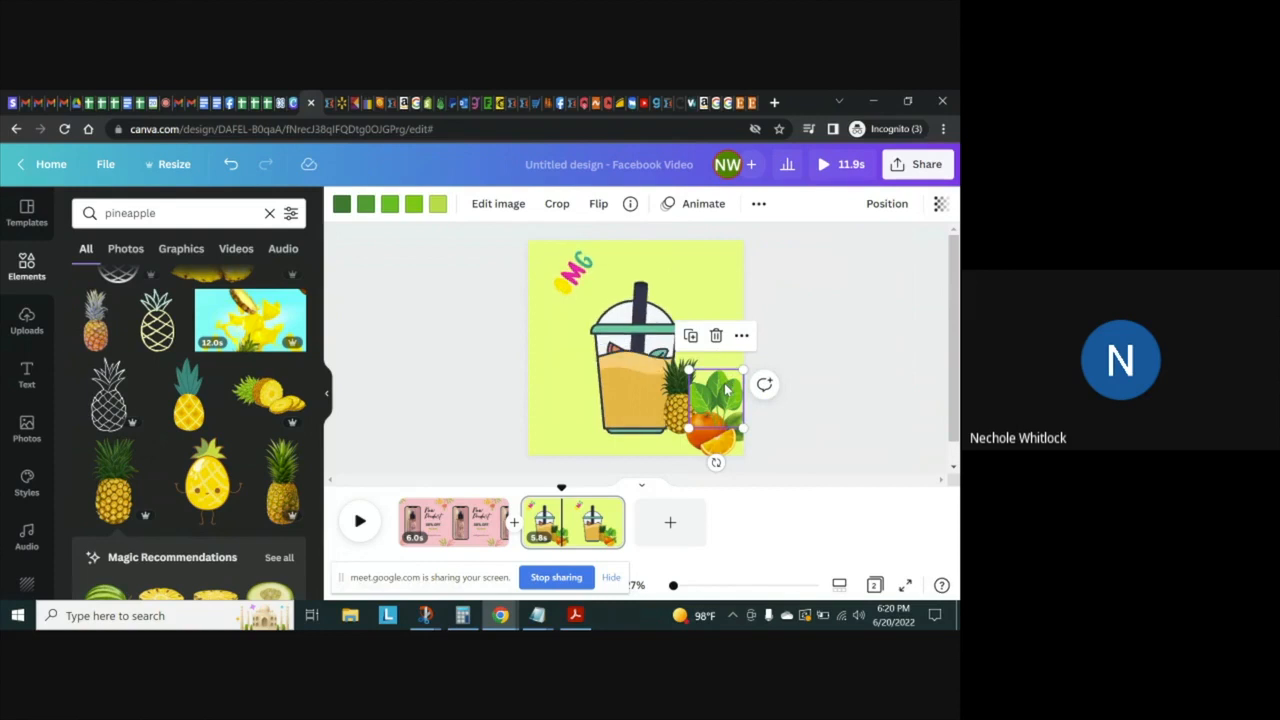
right_click(672, 430)
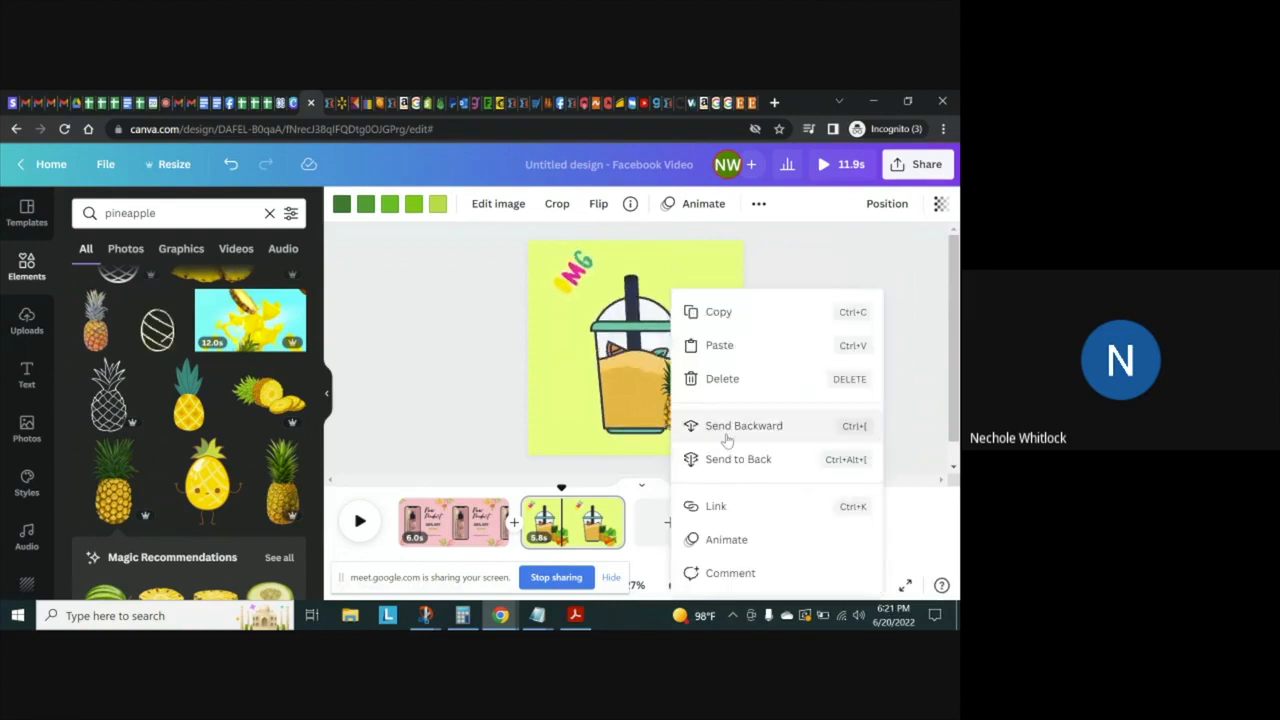
left_click(702, 426)
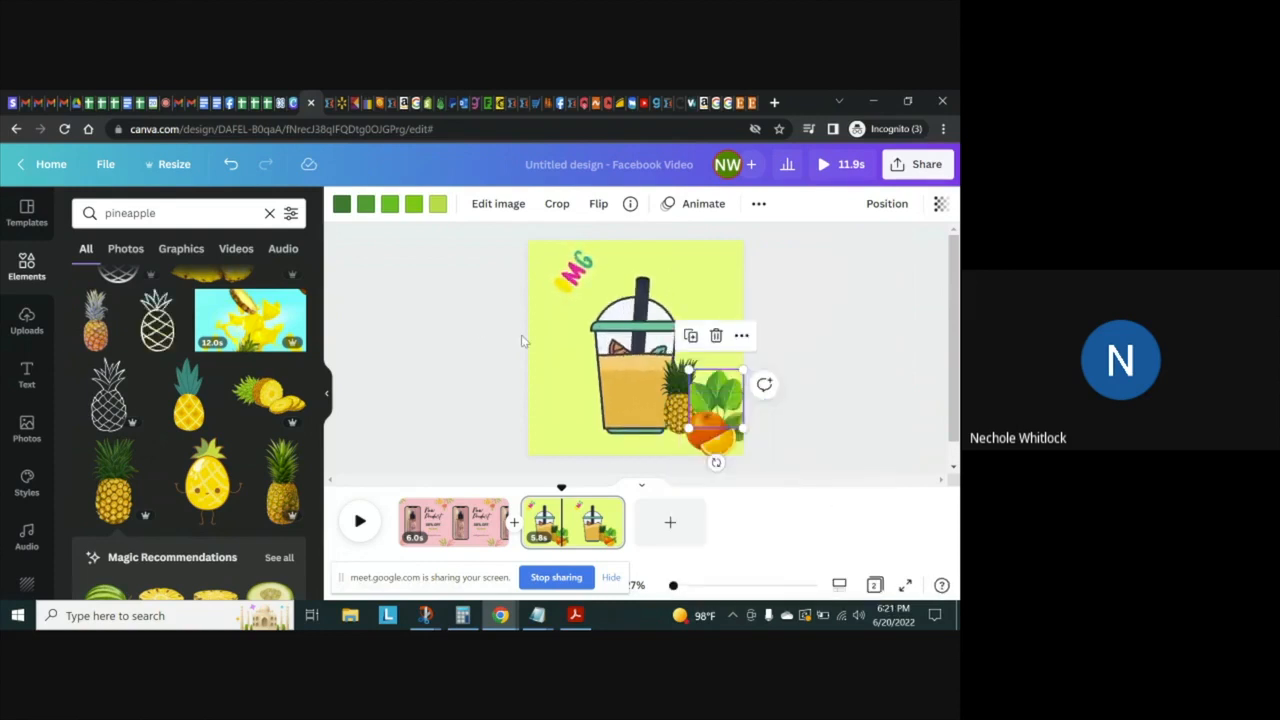
left_click(250, 320)
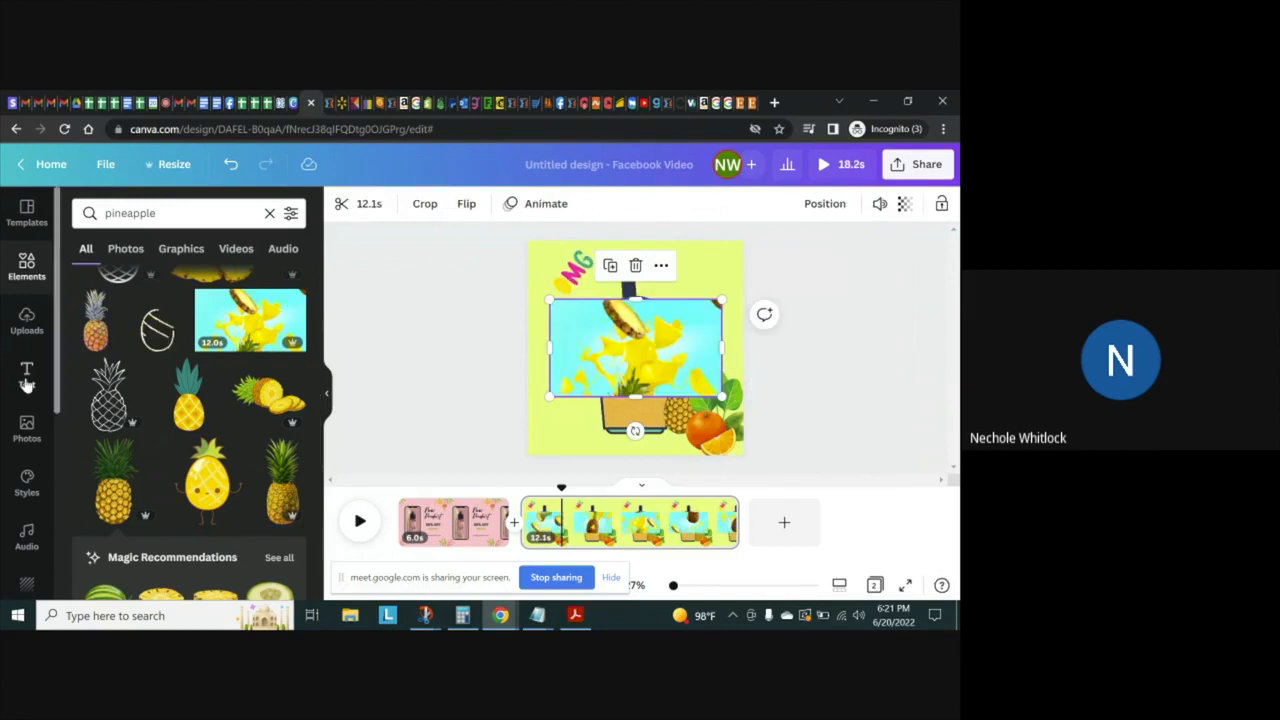
left_click(635, 265)
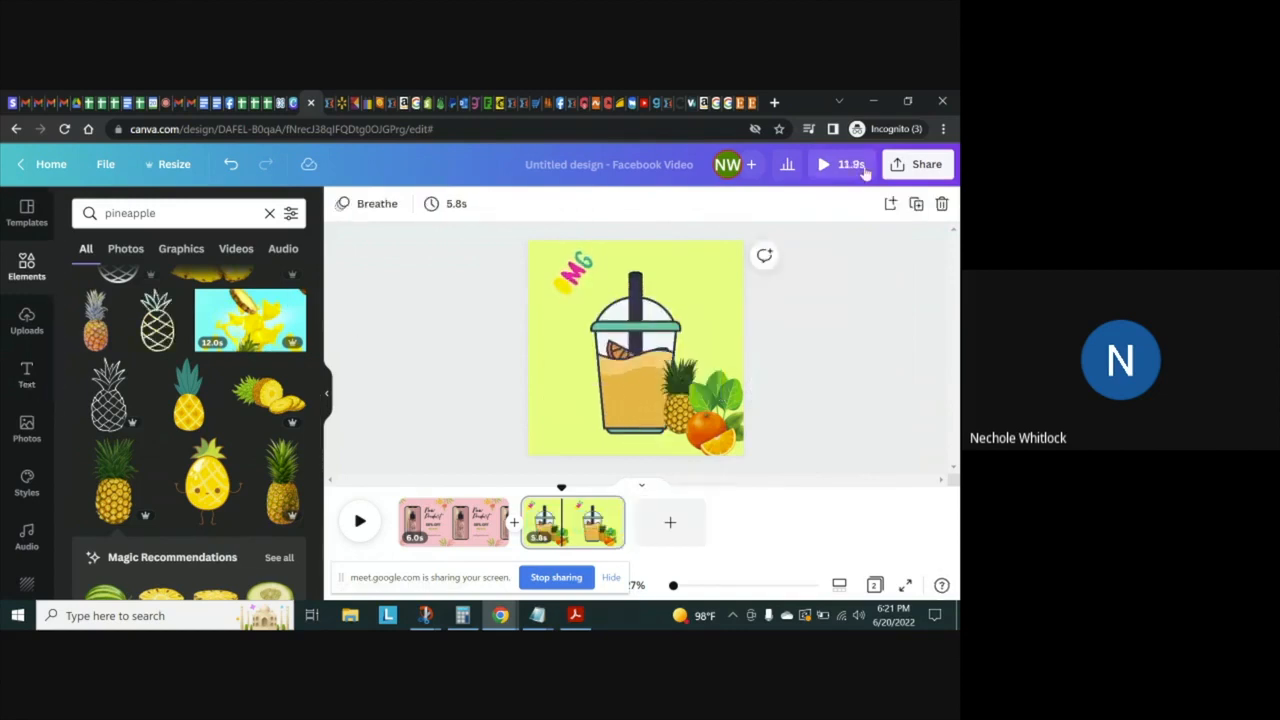
Add the "Feelin' Cute" font combination and move it to the page's upper-right area, above the cup
left_click(27, 375)
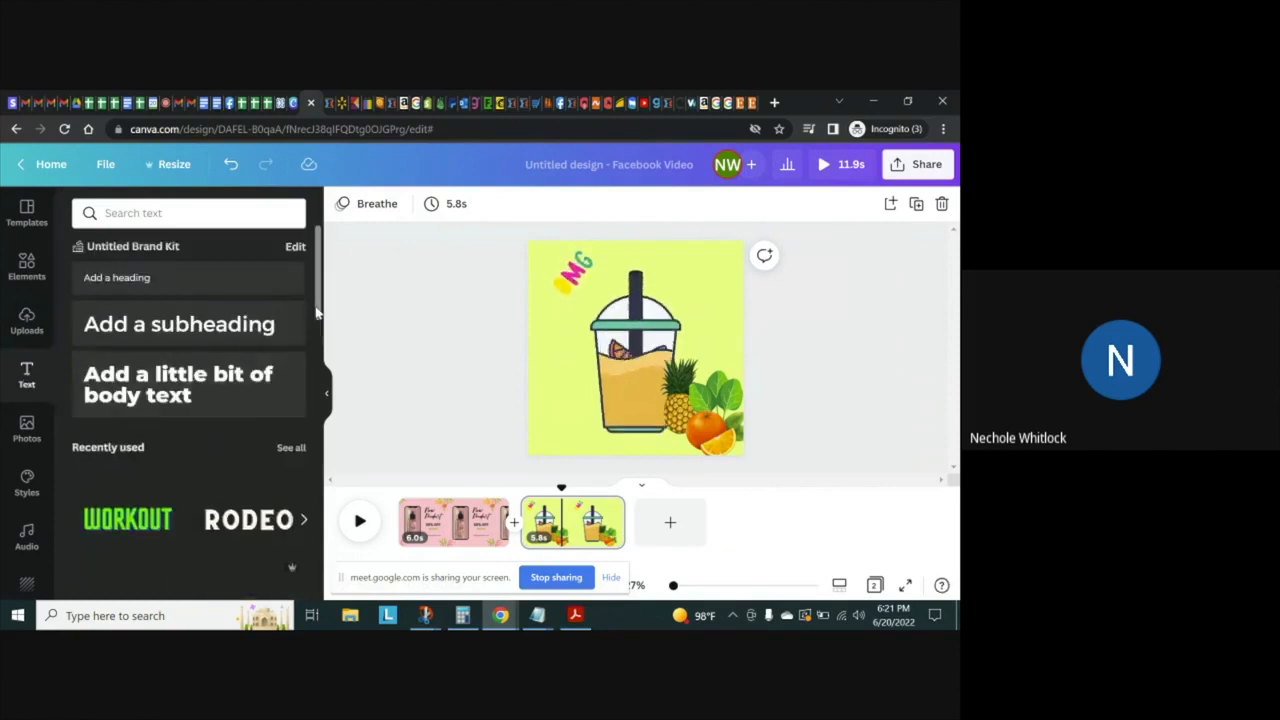
scroll(316, 345, "down", 1)
scroll(320, 390, "down", 4)
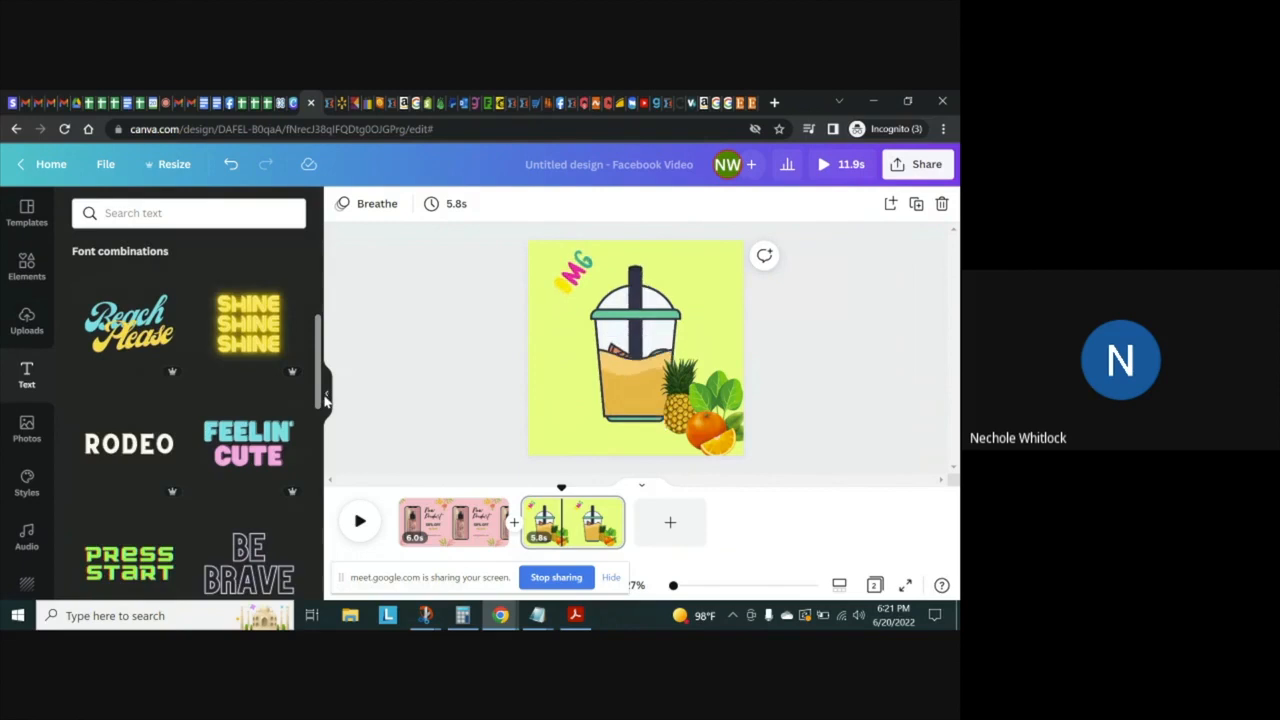
scroll(318, 400, "down", 3)
left_click_drag(318, 475, 313, 405)
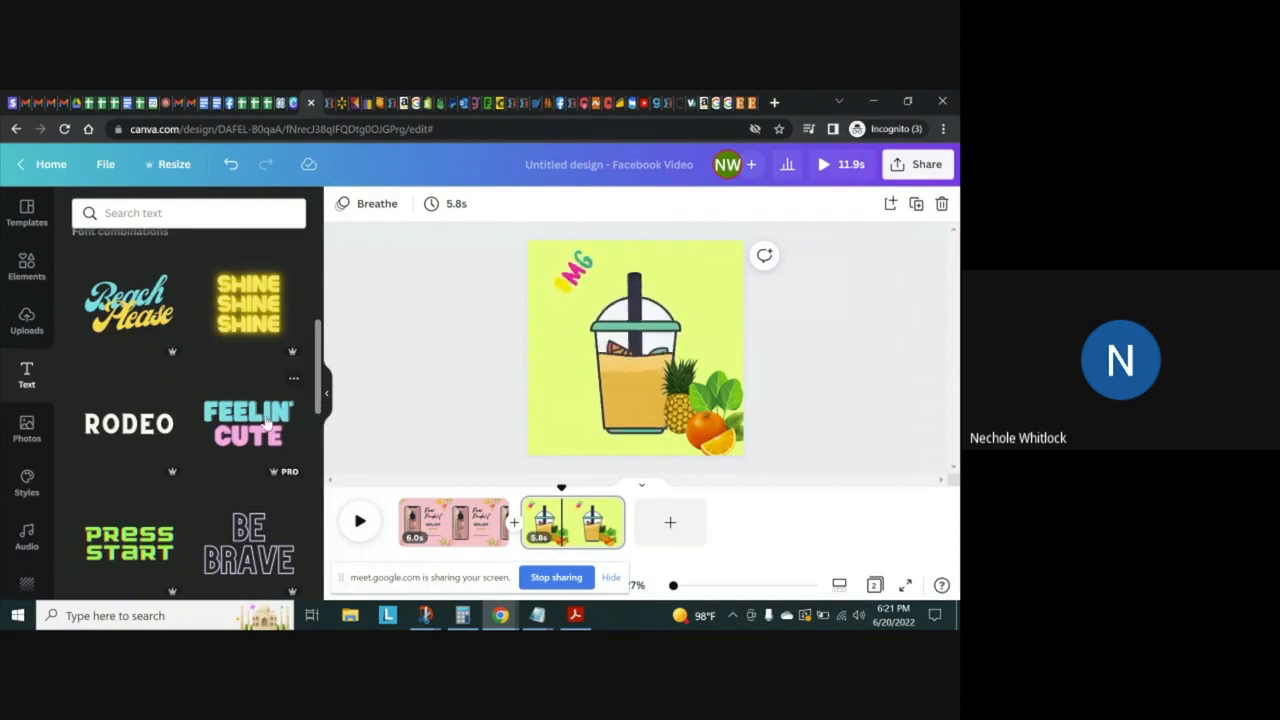
left_click(268, 424)
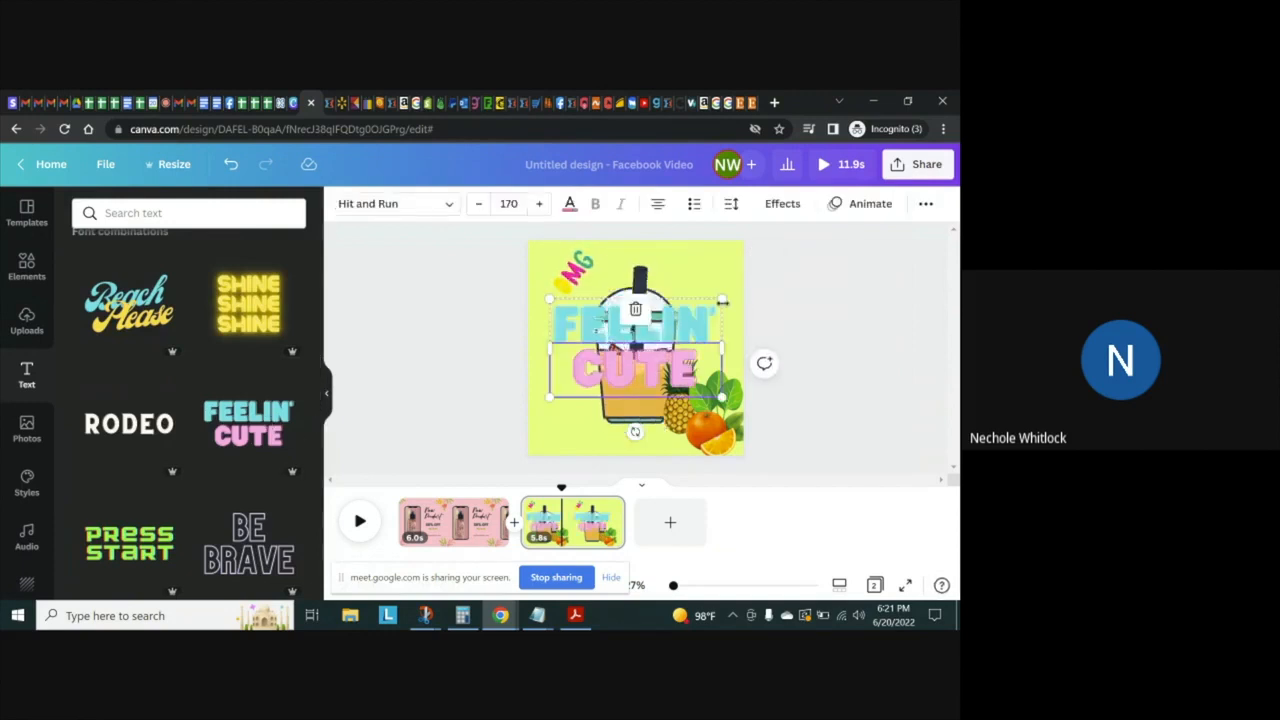
left_click(630, 366)
left_click_drag(677, 329, 705, 274)
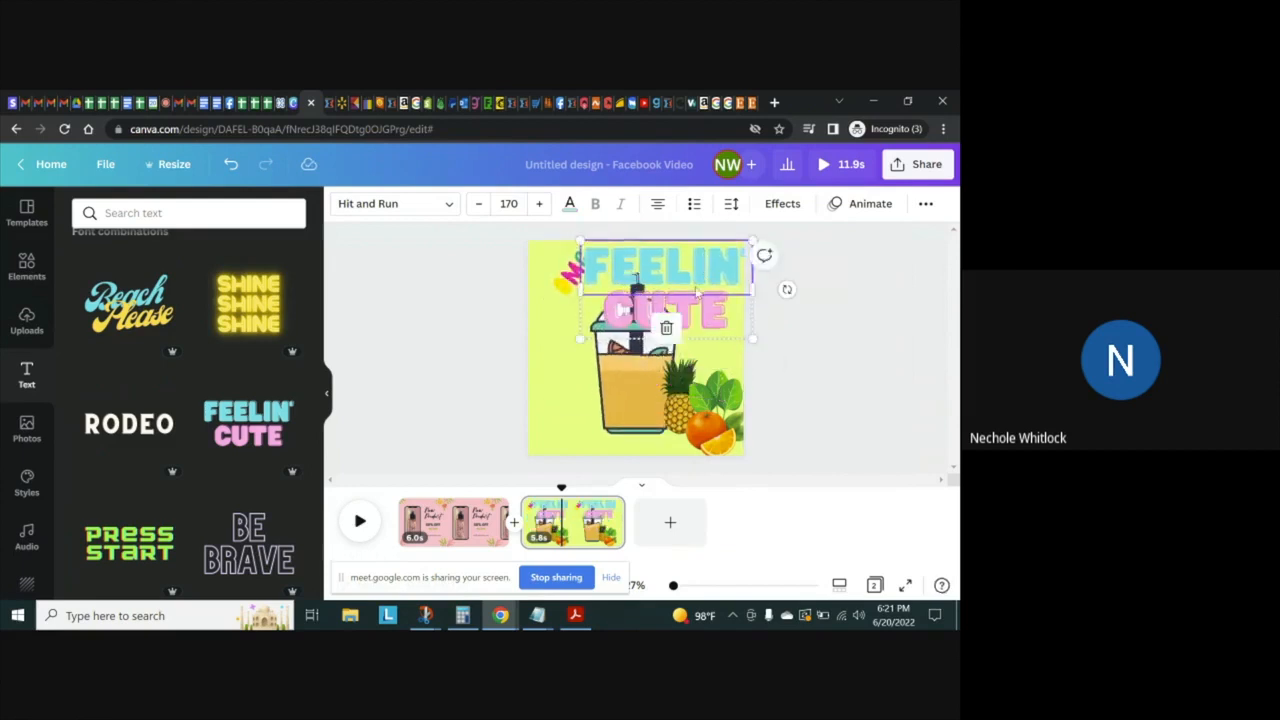
Set the font size of both the FEELIN' line and the CUTE line to 88
left_click(512, 204)
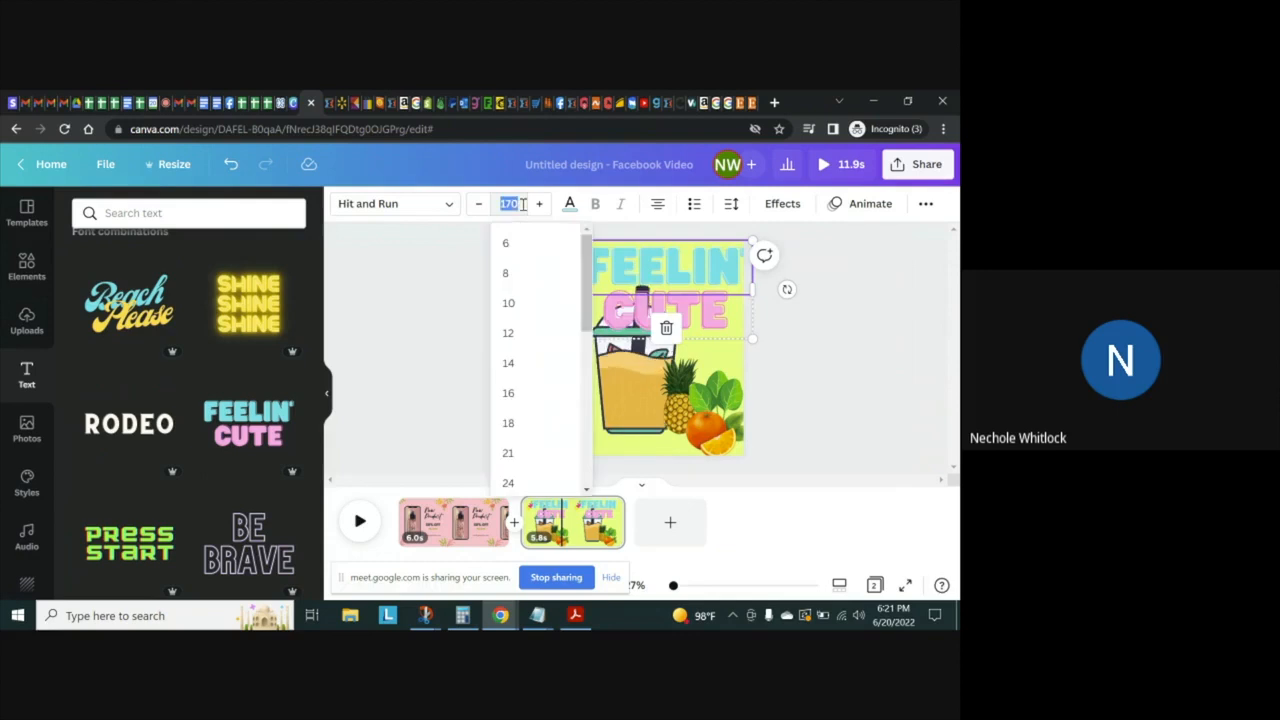
scroll(588, 468, "down", 5)
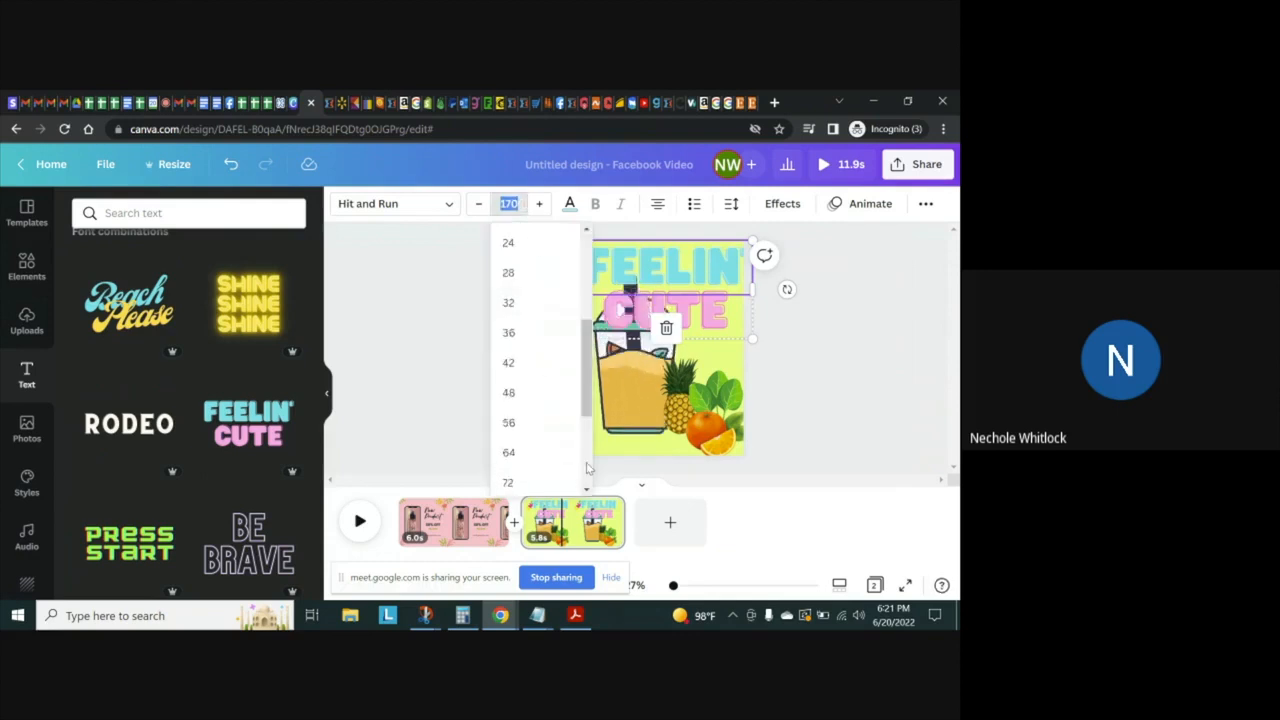
left_click(509, 355)
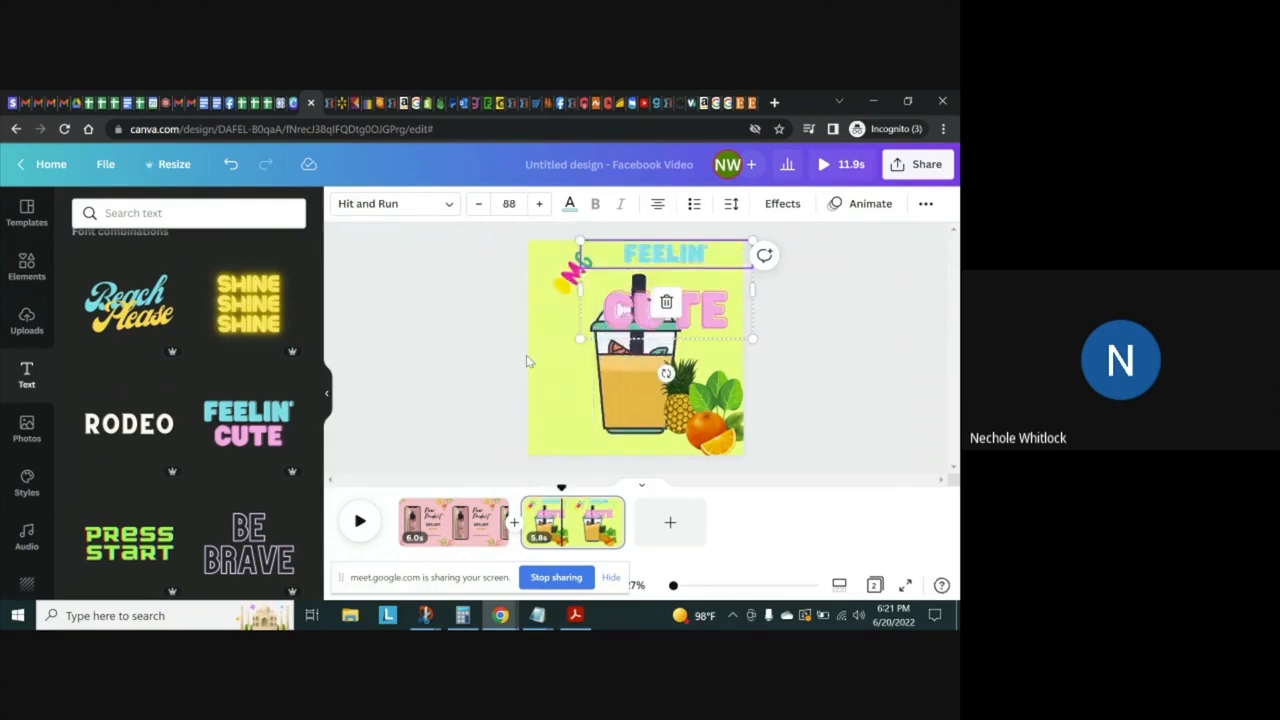
left_click(539, 204)
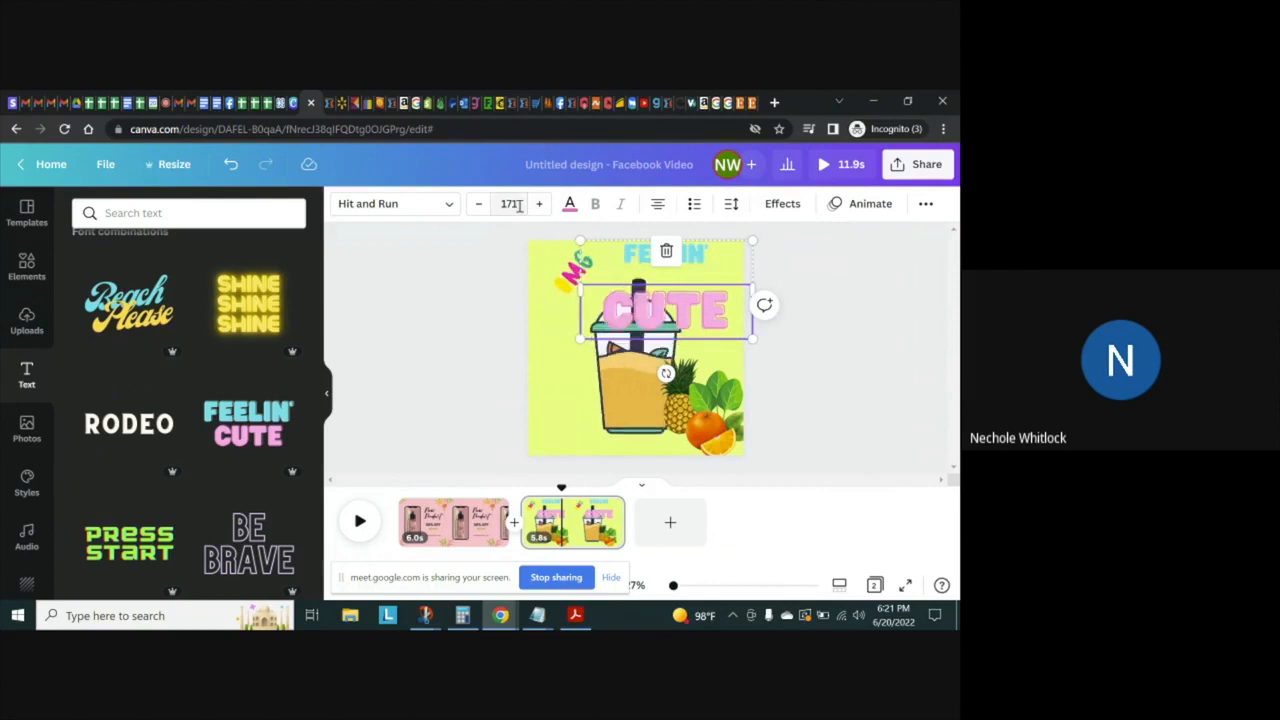
left_click(509, 204)
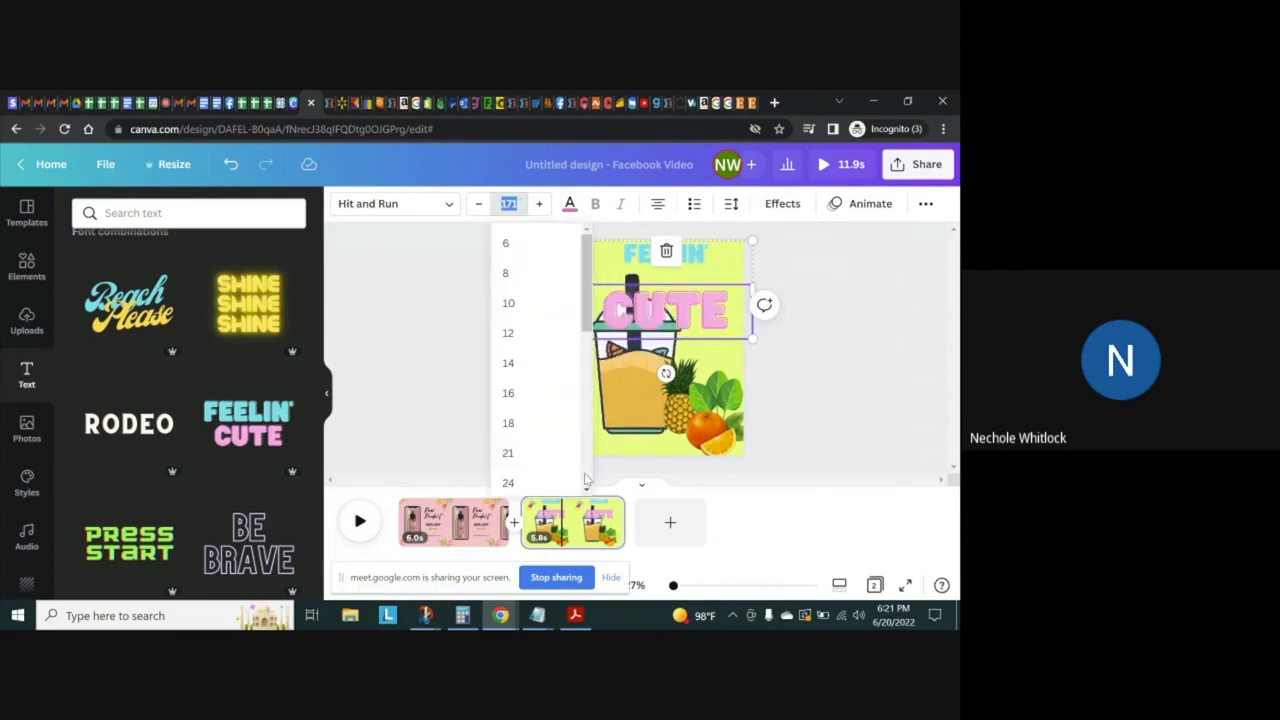
scroll(567, 472, "down", 5)
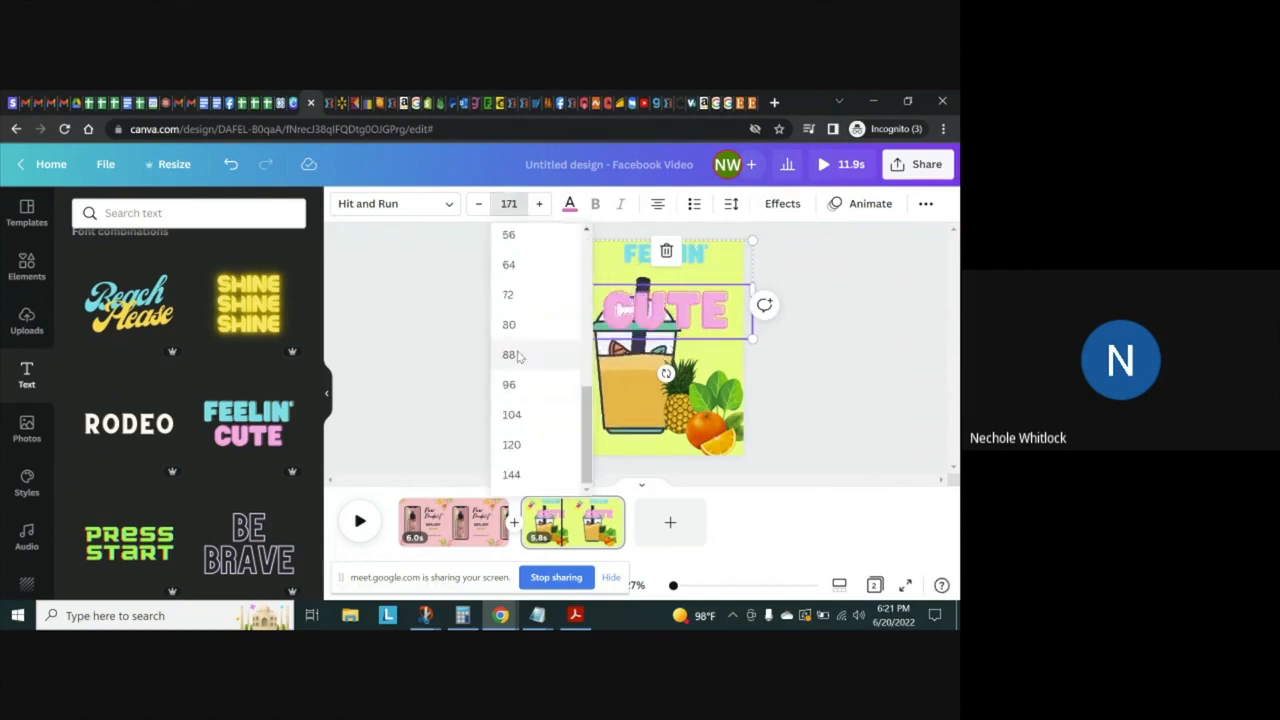
left_click(512, 355)
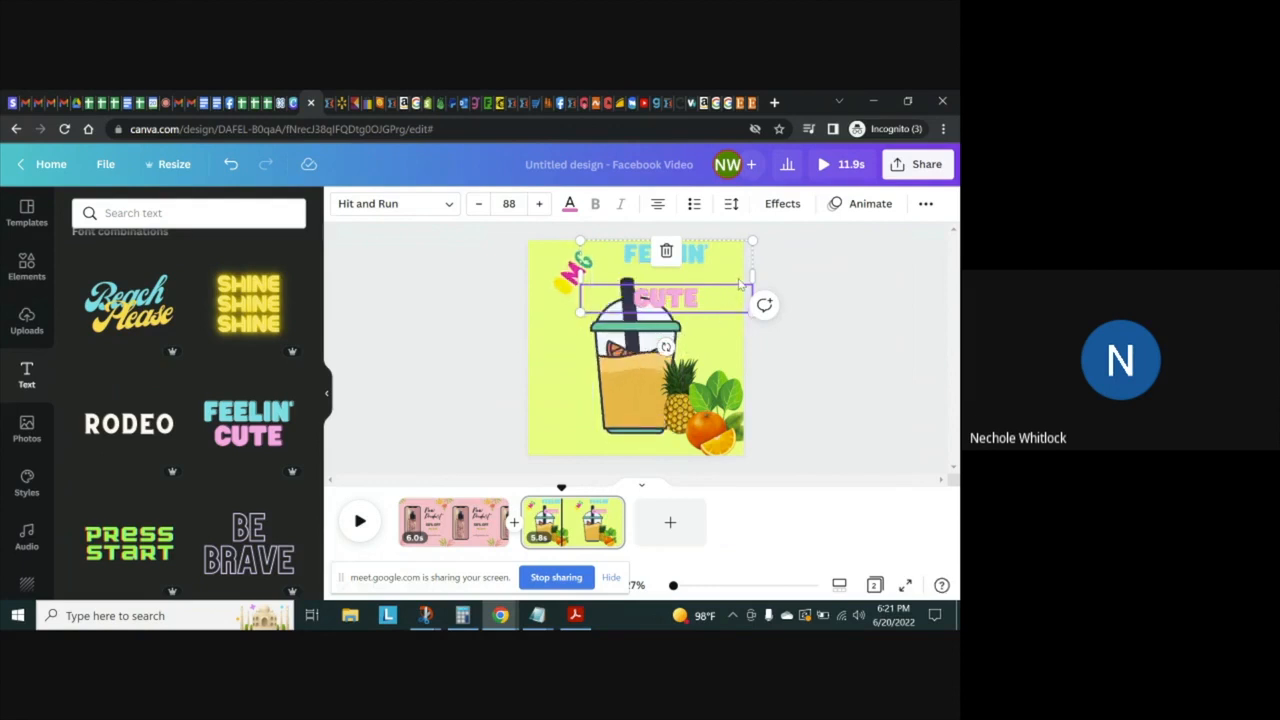
Nudge the FEELIN' CUTE text combination slightly down and right, and ungroup it into separate lines
left_click(713, 268)
left_click(710, 301)
mouse_move(710, 299)
left_mouse_down()
mouse_move(705, 283)
mouse_move(719, 298)
mouse_move(709, 305)
left_mouse_up()
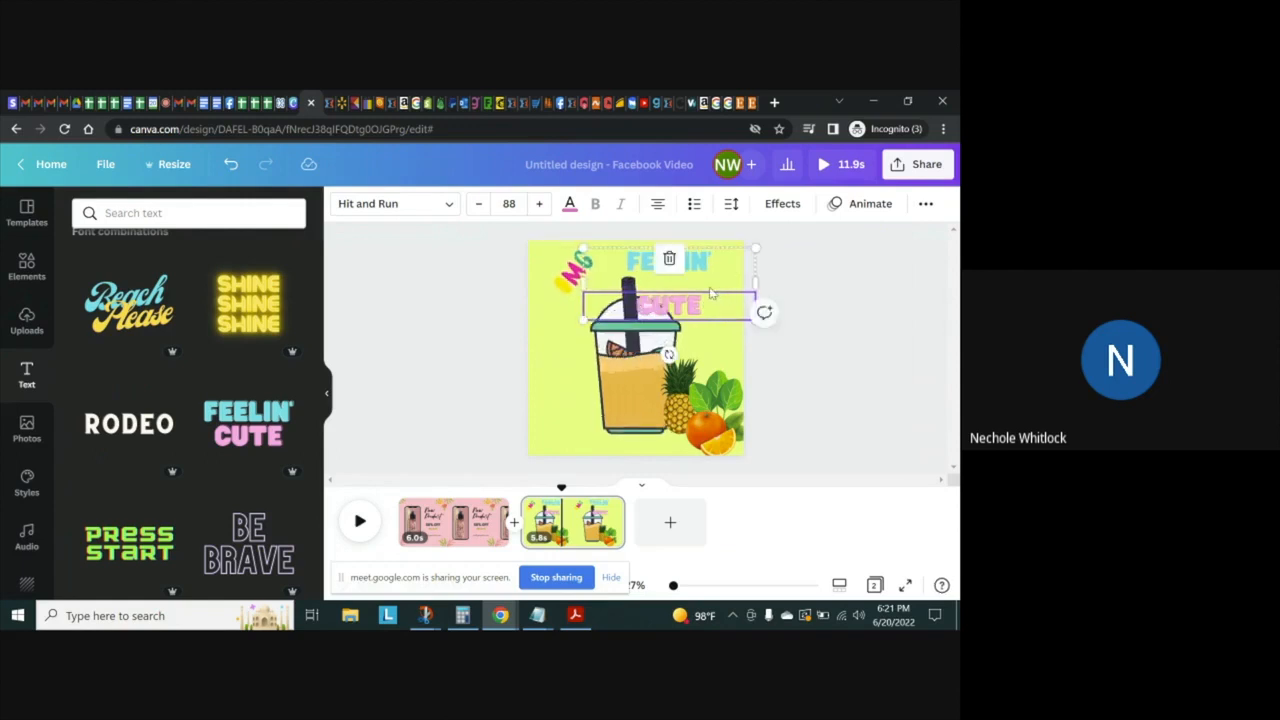
left_click(926, 203)
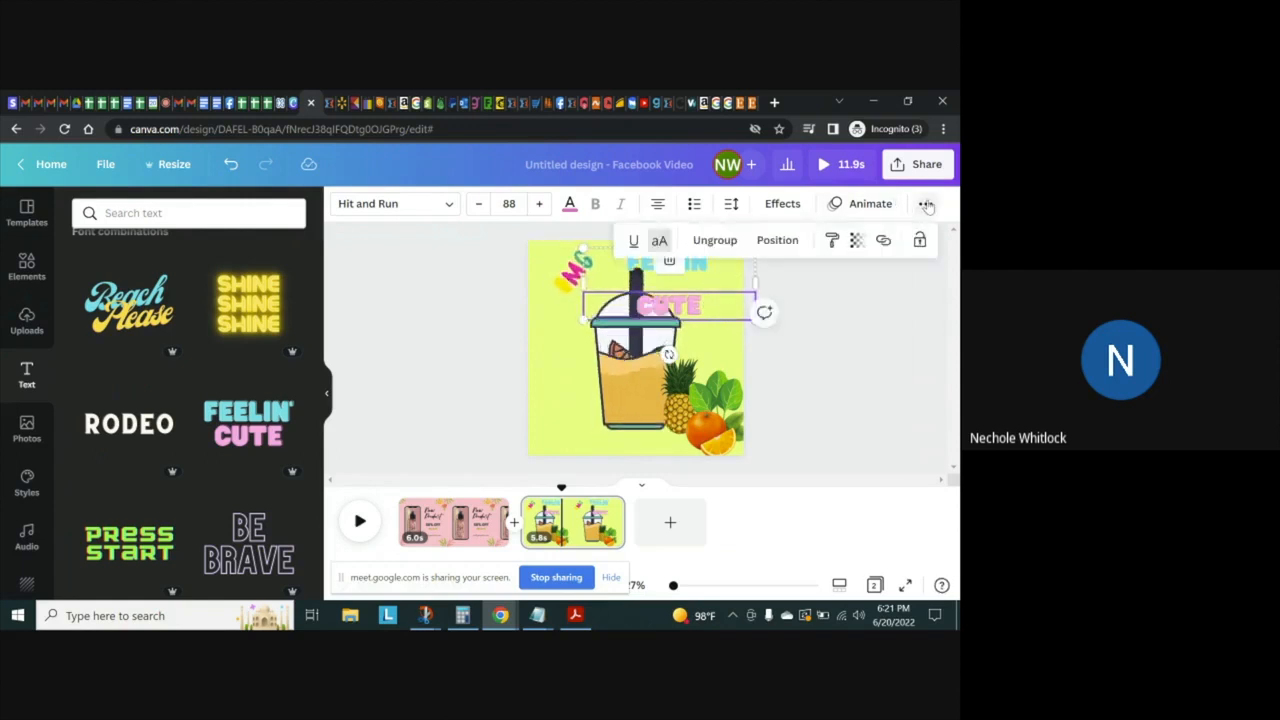
left_click(840, 319)
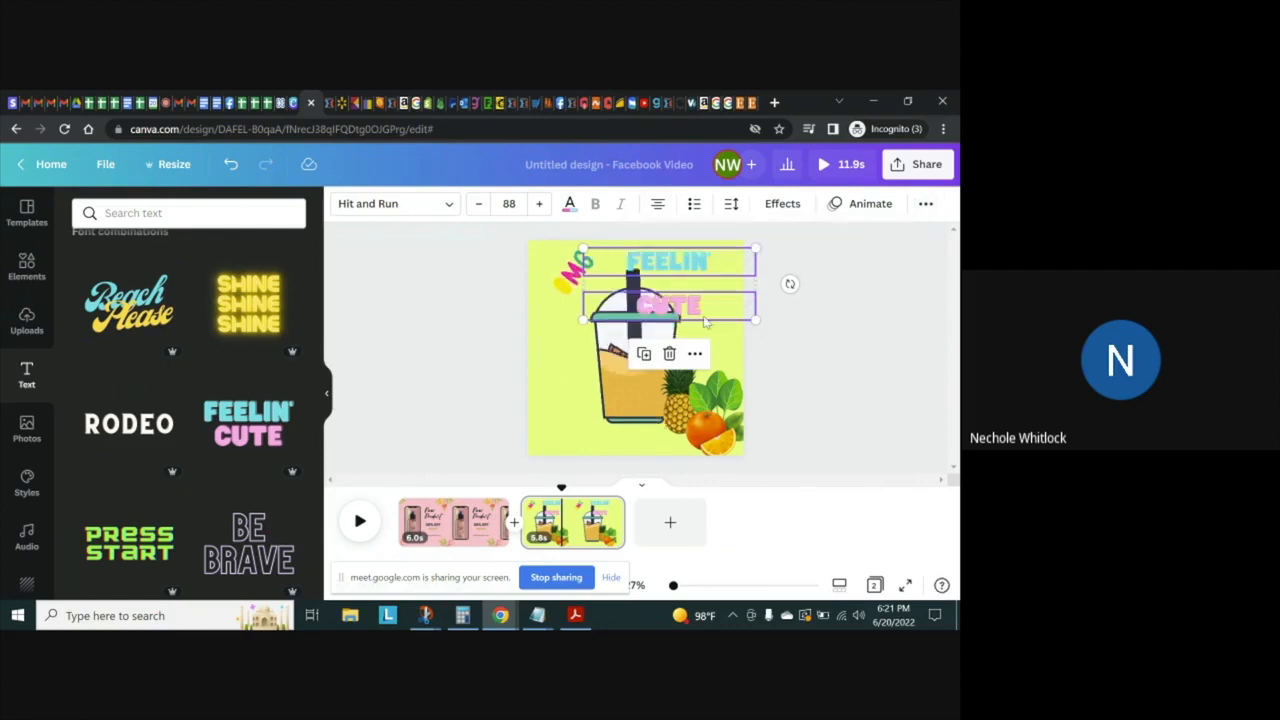
Move both text lines up toward the page's upper edge and bring CUTE directly beneath FEELIN'
left_click_drag(695, 310, 692, 294)
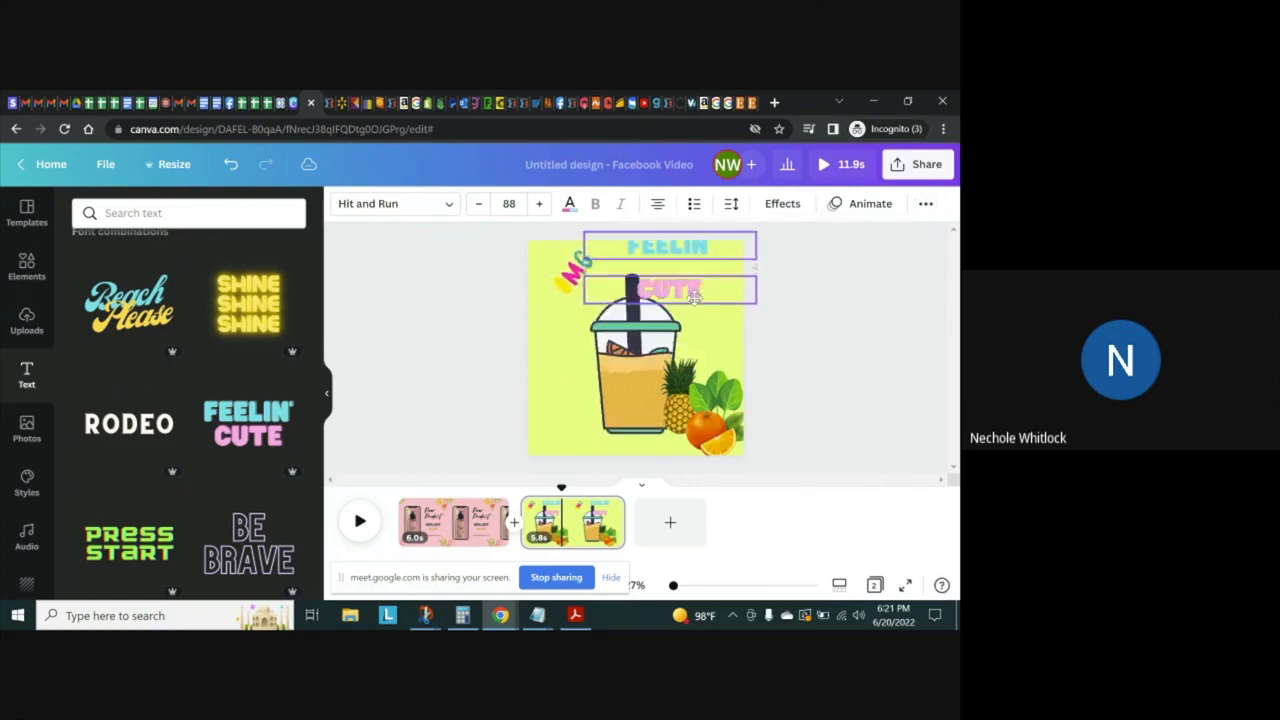
left_click(823, 294)
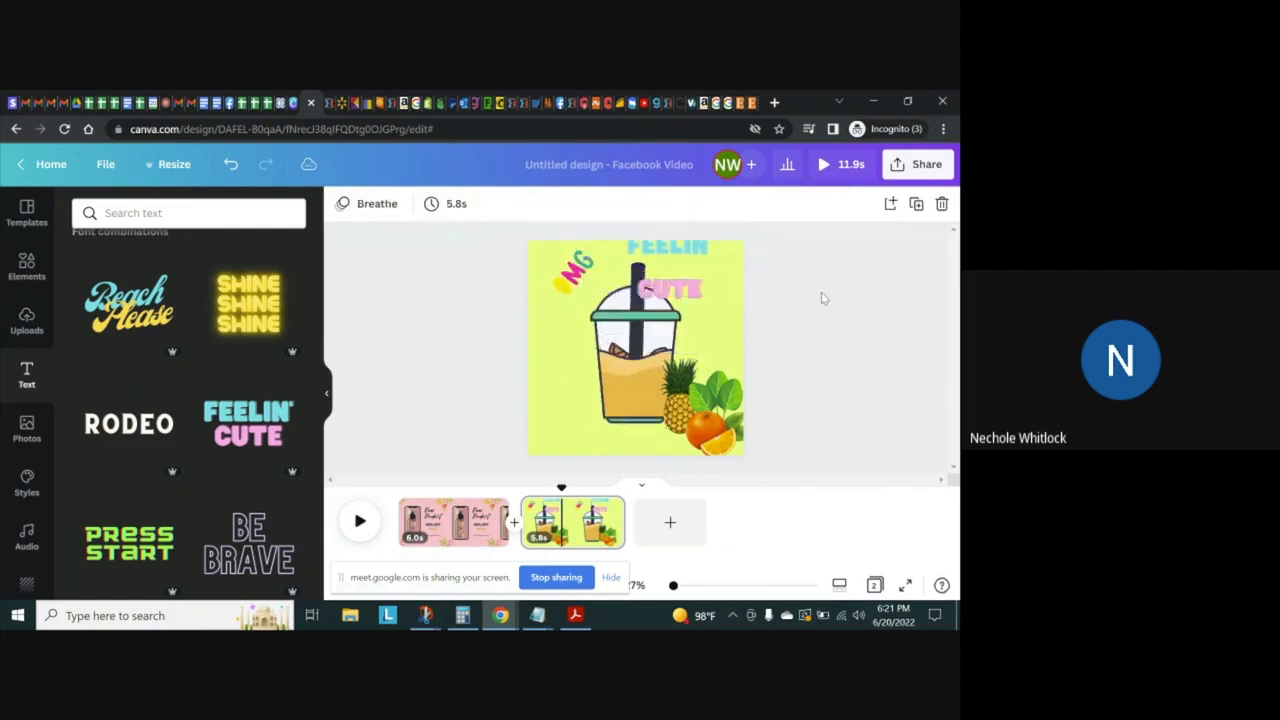
left_click(710, 288)
left_click_drag(710, 288, 696, 251)
Move the cup down to the page's lower edge, and lower both text lines into the space above it
left_click(649, 362)
left_click_drag(649, 362, 628, 373)
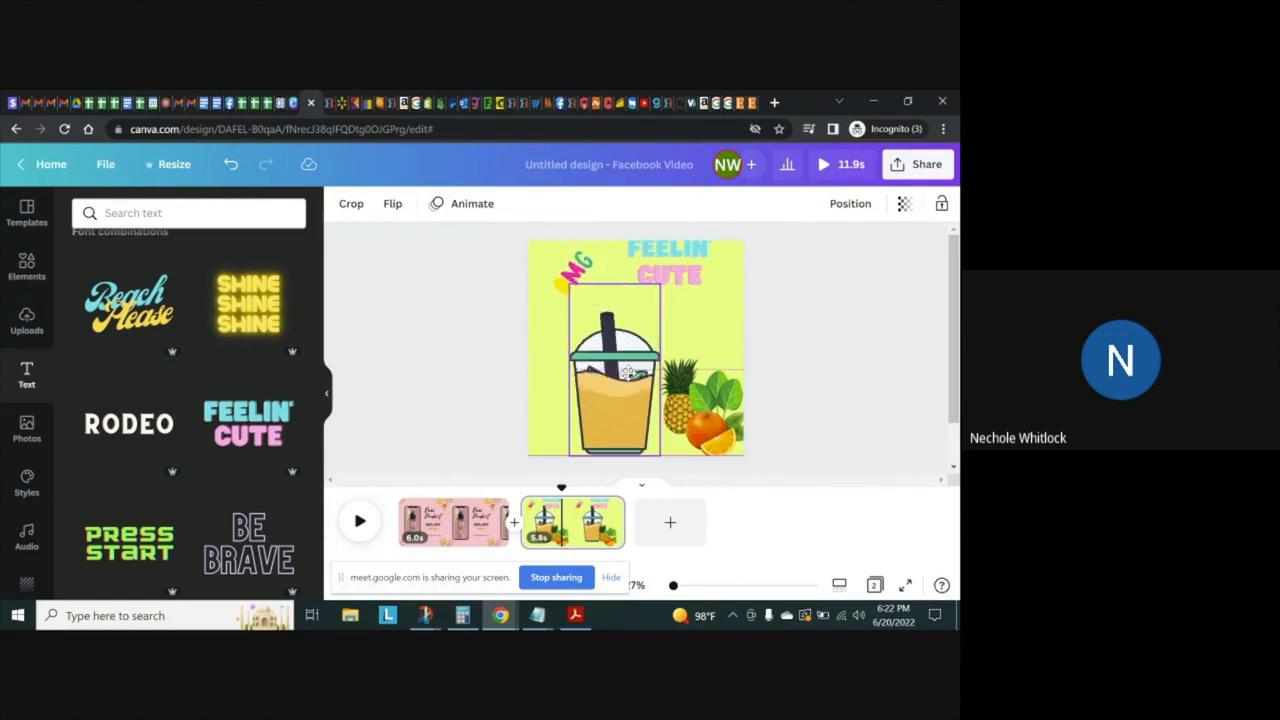
left_click(697, 263)
left_click_drag(690, 253, 694, 292)
left_click(687, 284)
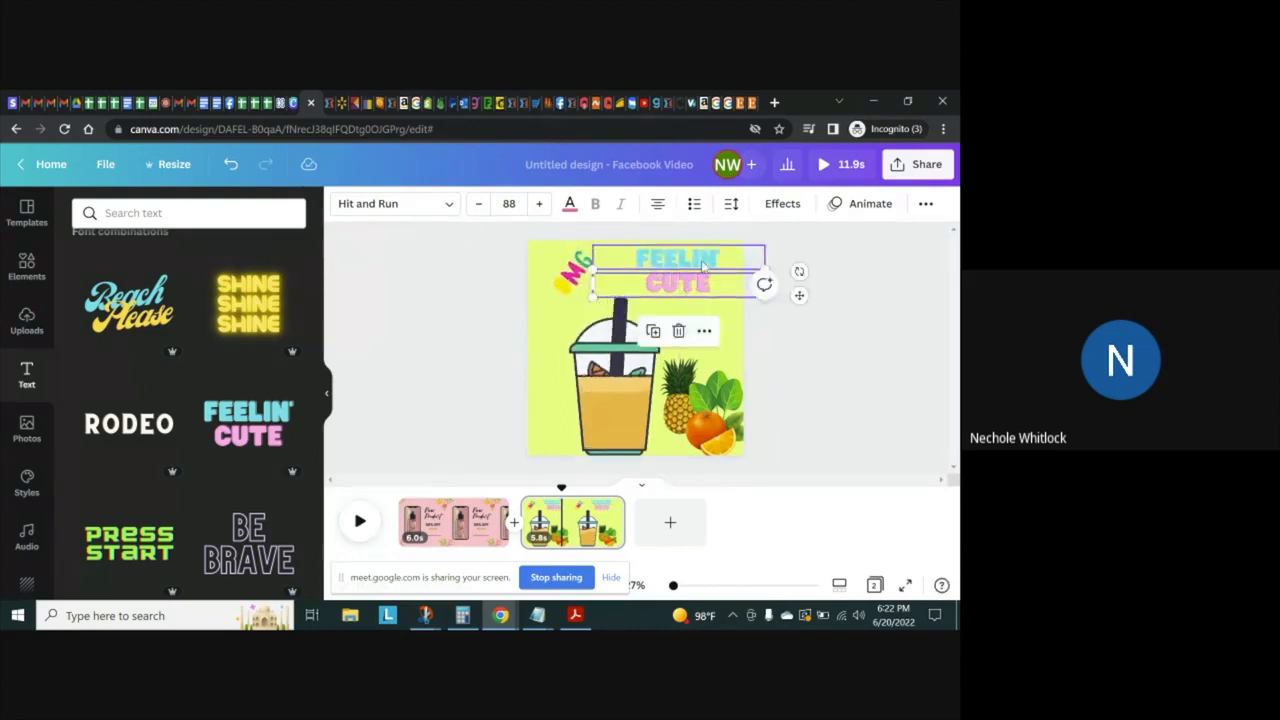
Left-align the text of the CUTE and FEELIN' lines
left_click(658, 204)
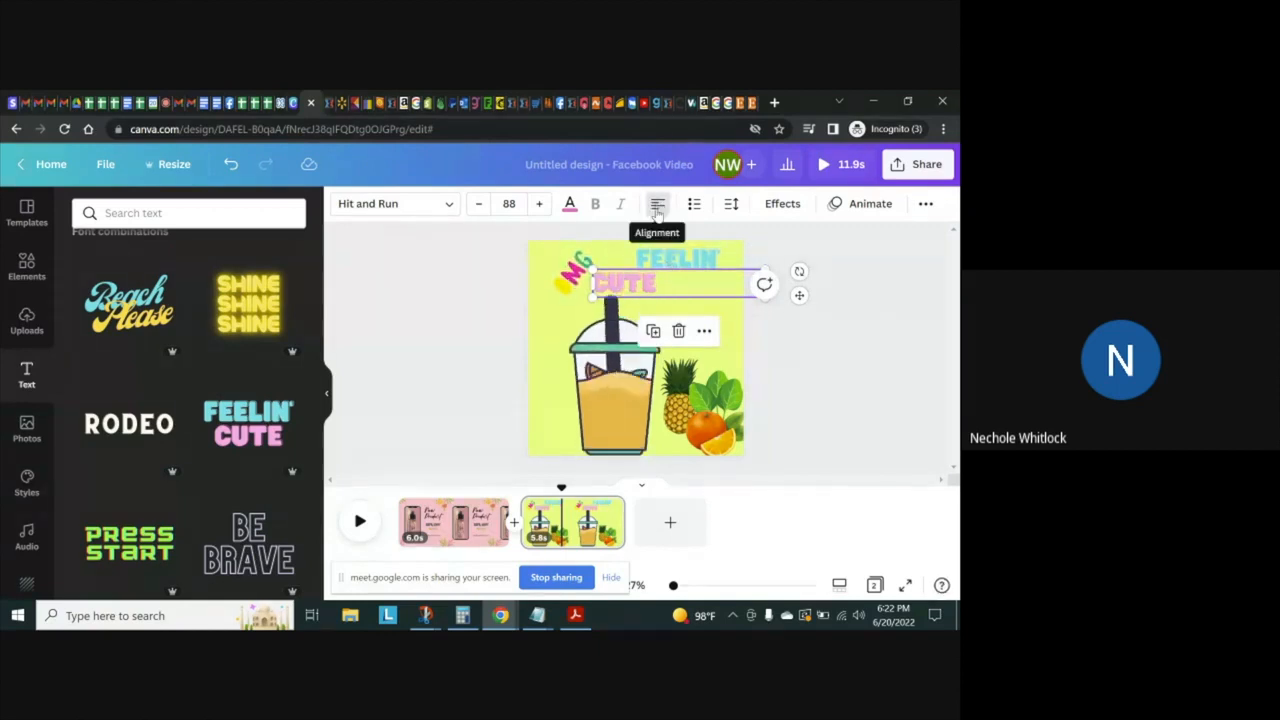
left_click(697, 257)
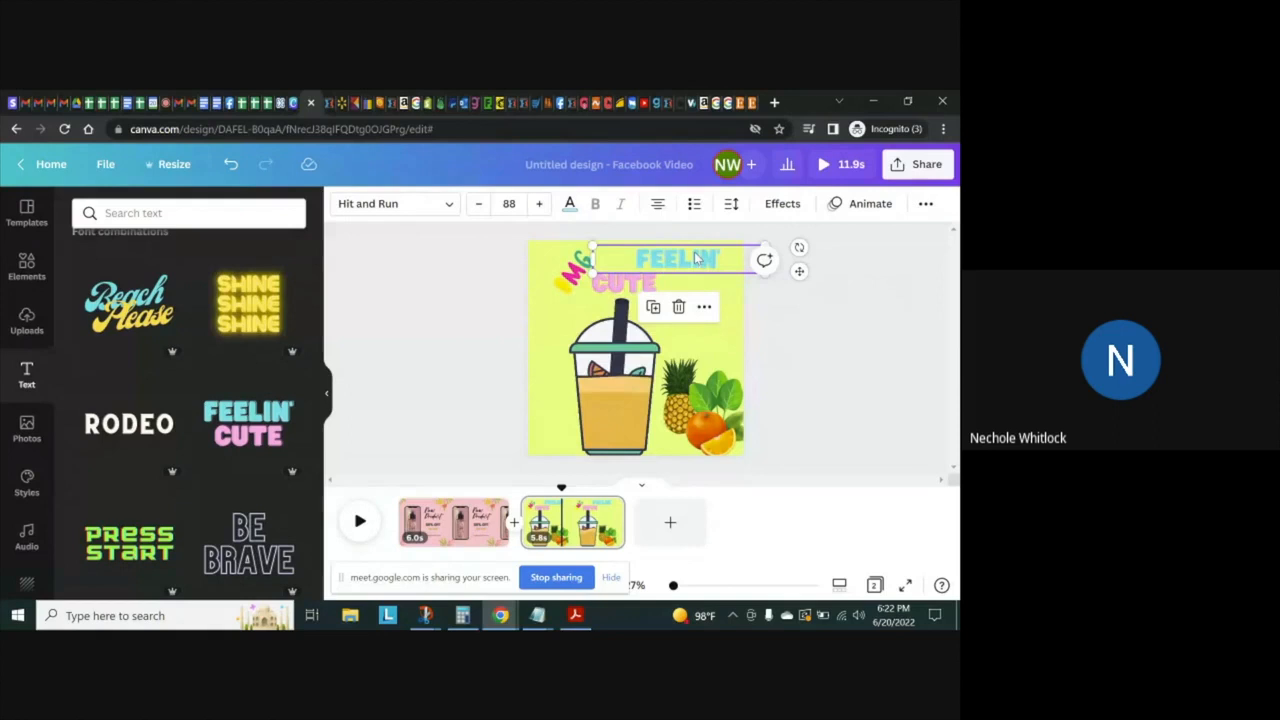
left_click(659, 204)
left_click(677, 263)
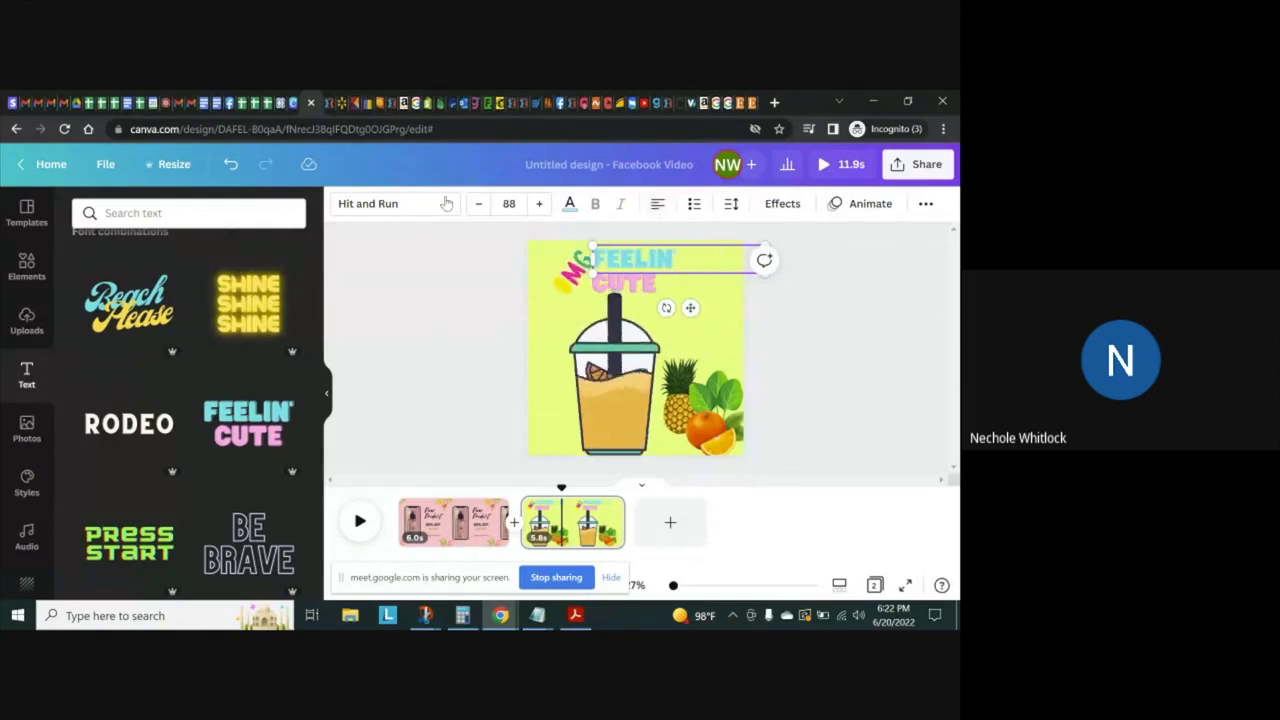
Change the FEELIN' line's text color to the bright pink from the document colors
left_click(570, 204)
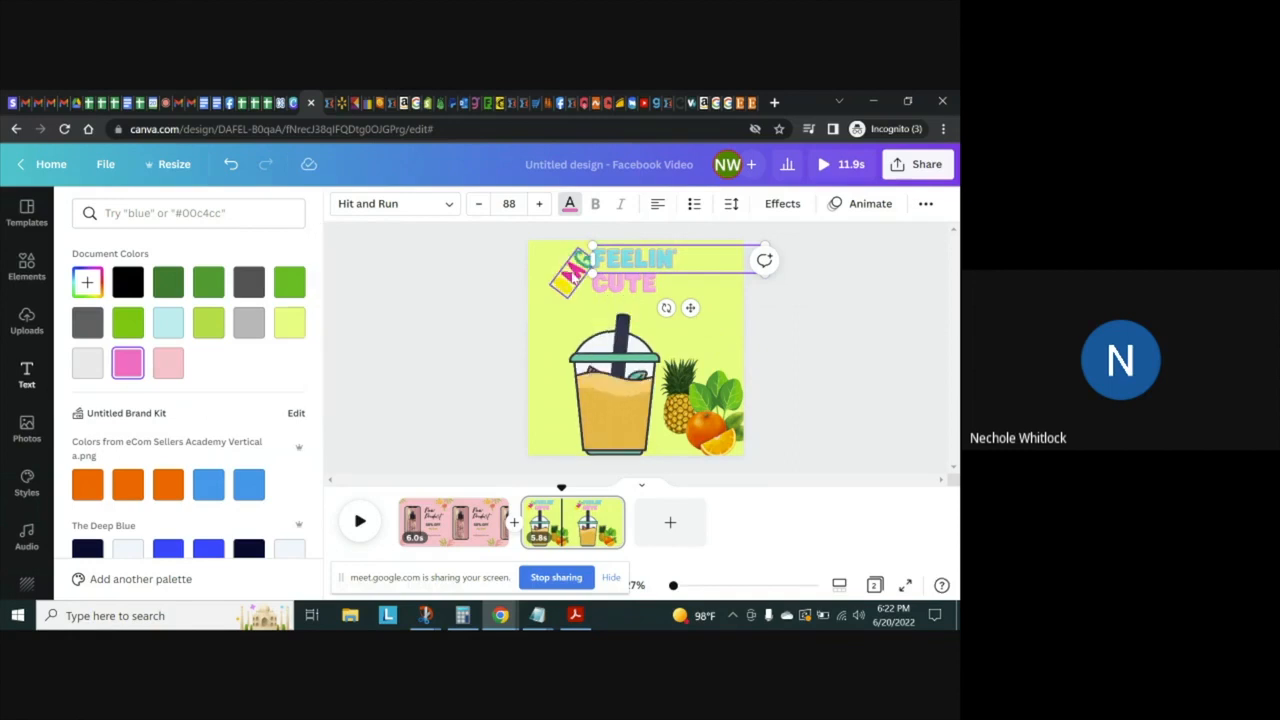
left_click(679, 258)
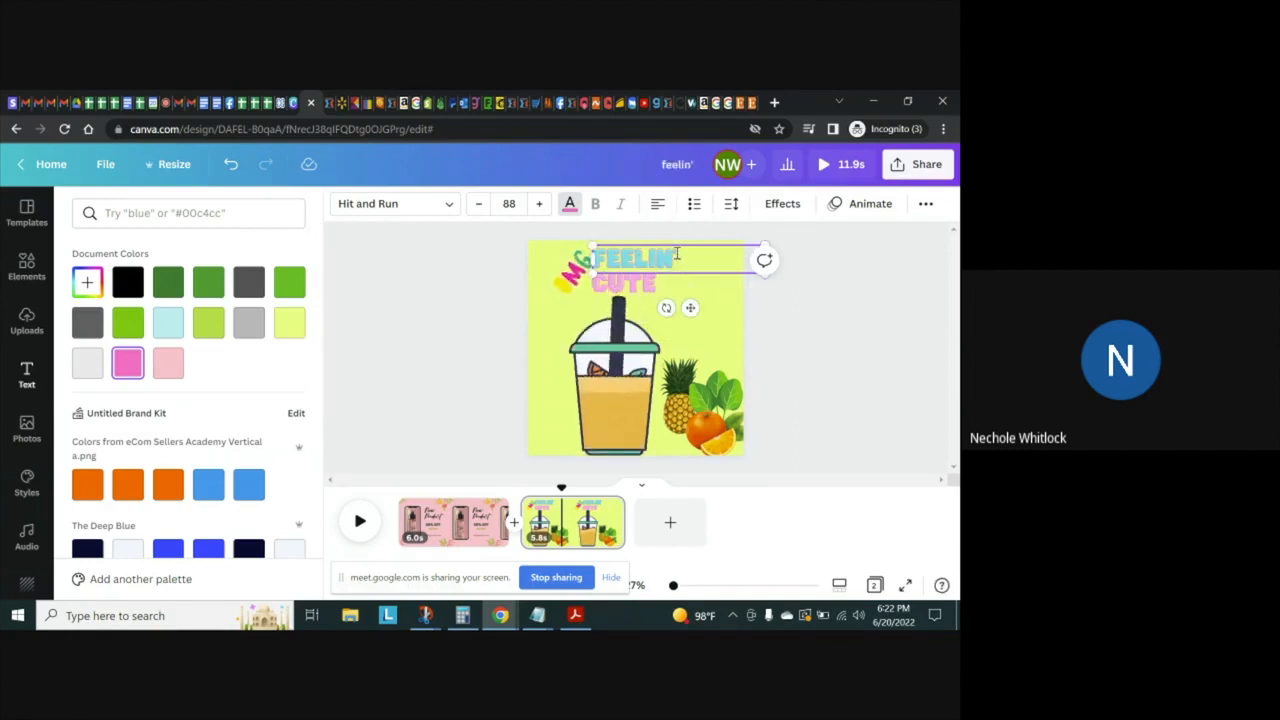
left_click(567, 205)
left_click(568, 206)
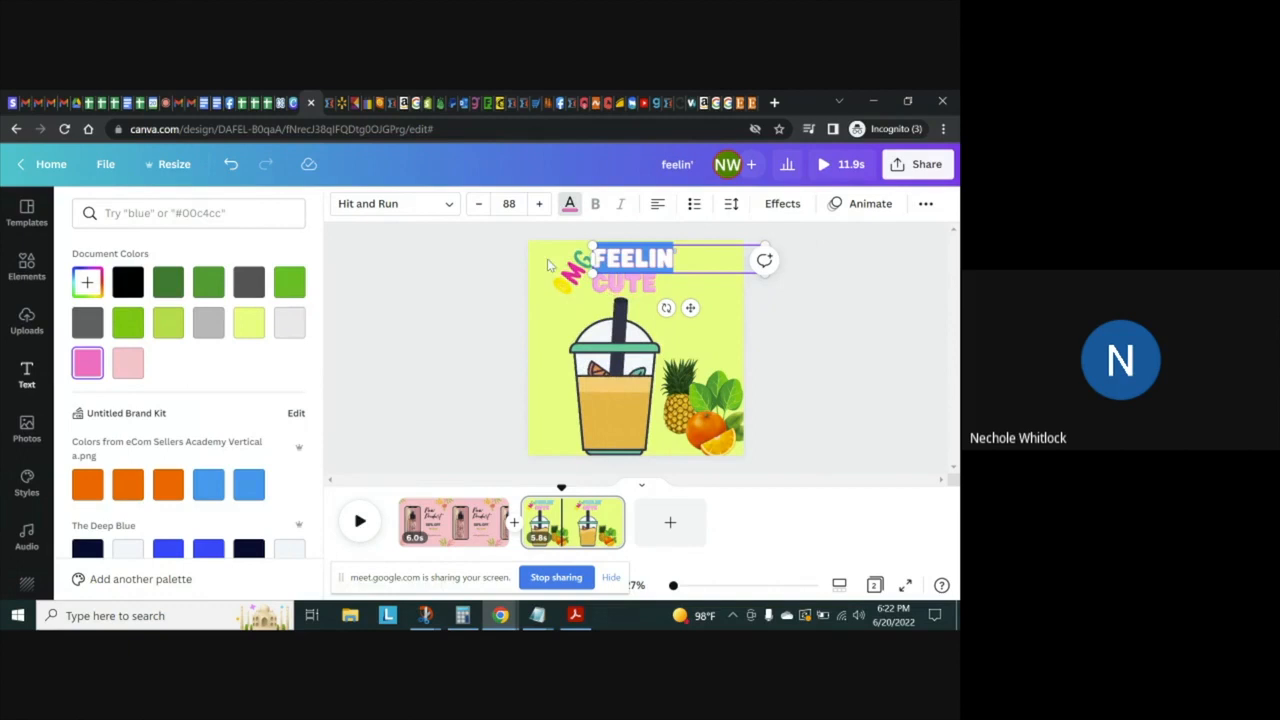
Set the Splice effect color of the FEELIN' line to the bright pink from the document colors
left_click(783, 204)
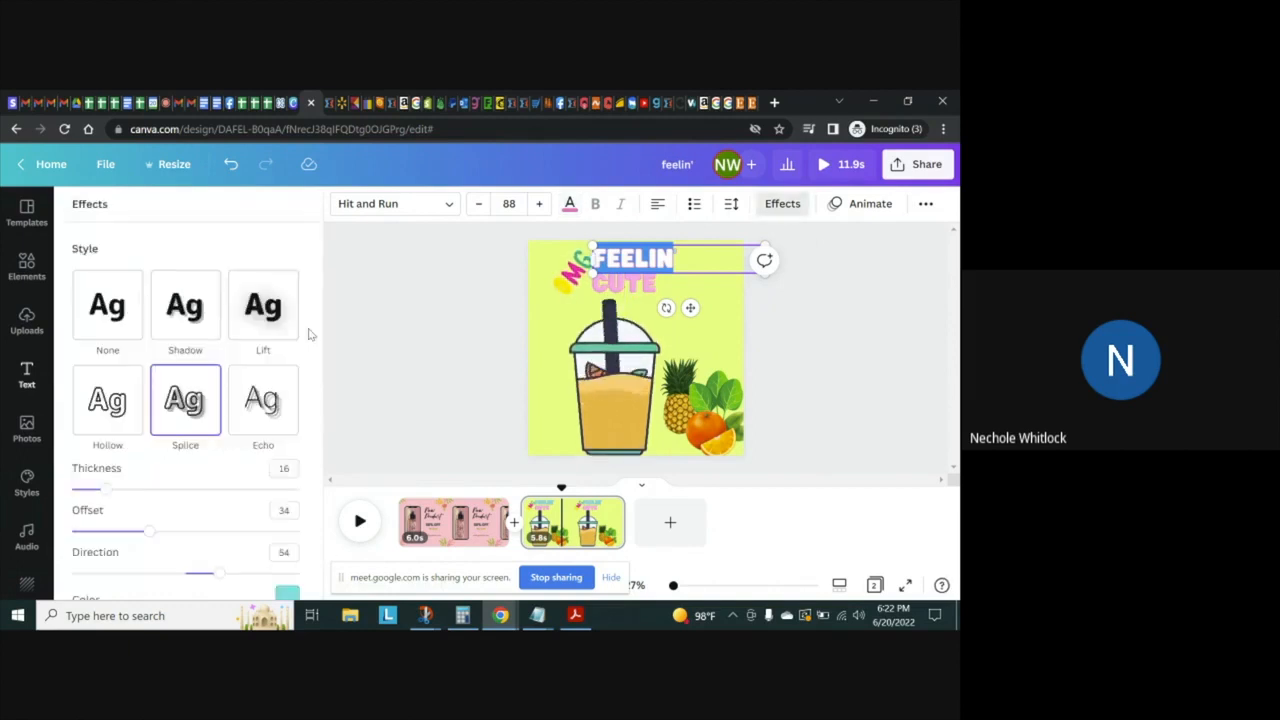
scroll(325, 372, "down", 2)
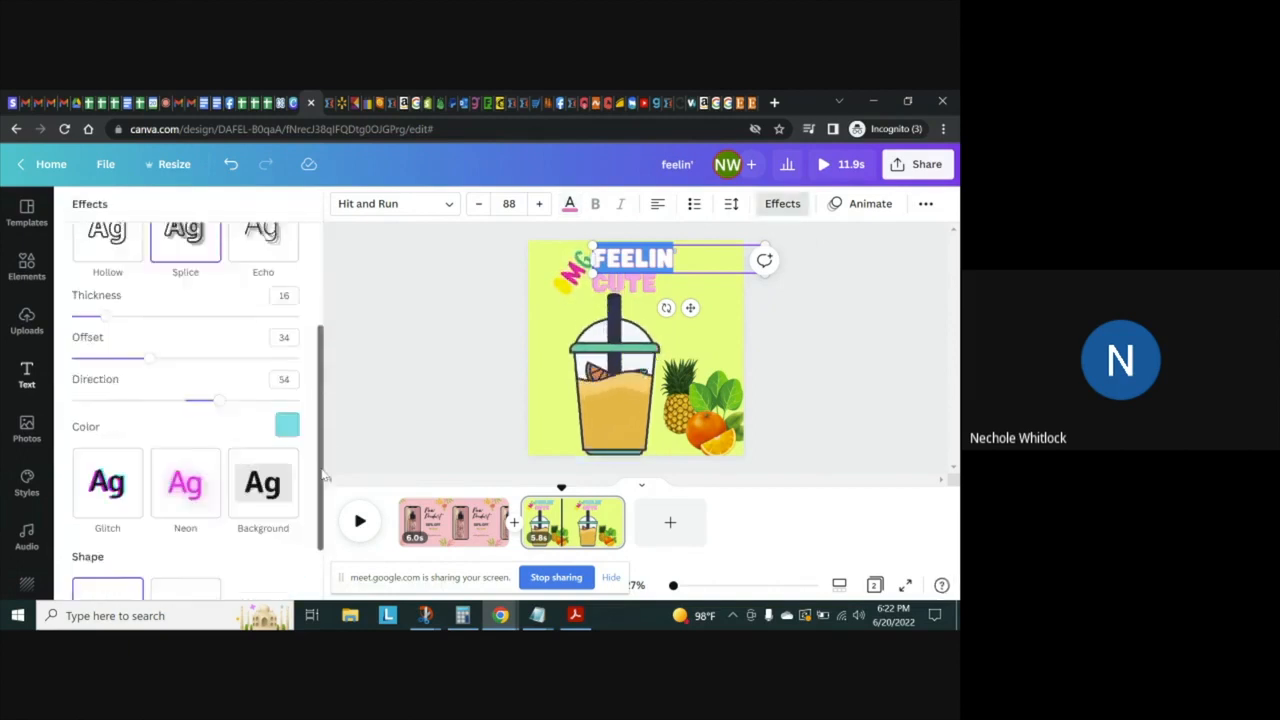
left_click(287, 393)
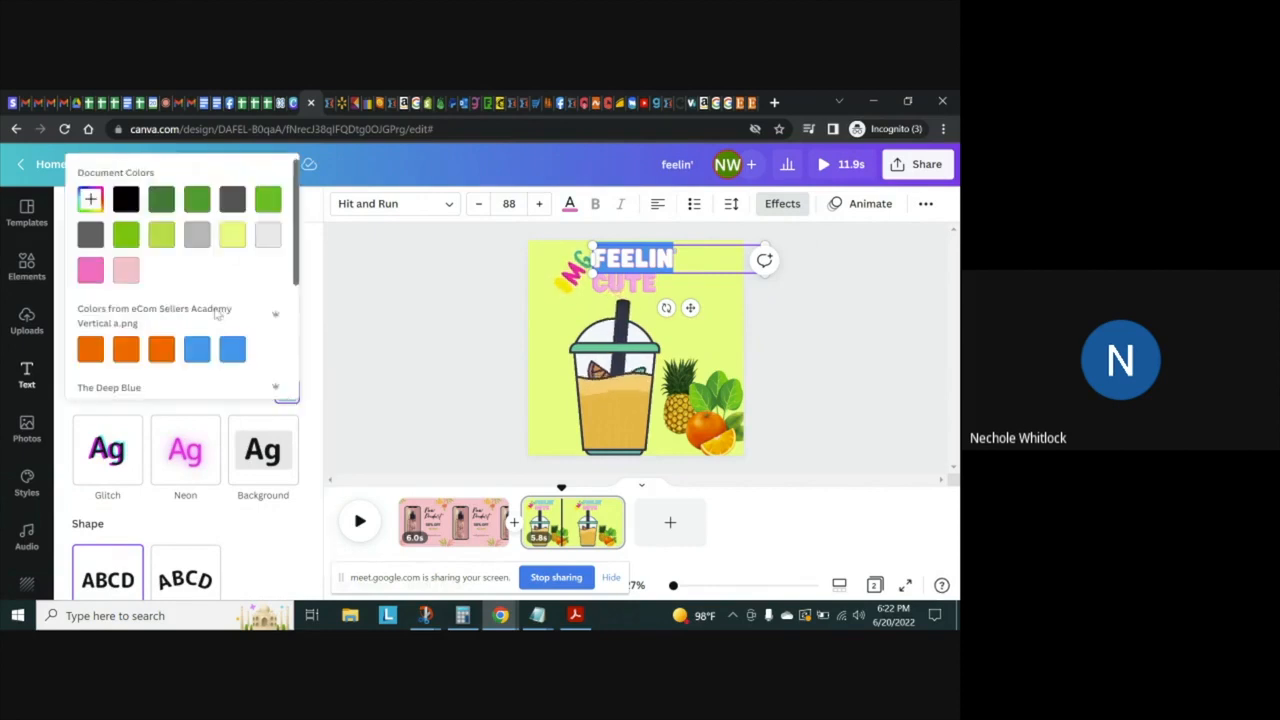
left_click(92, 272)
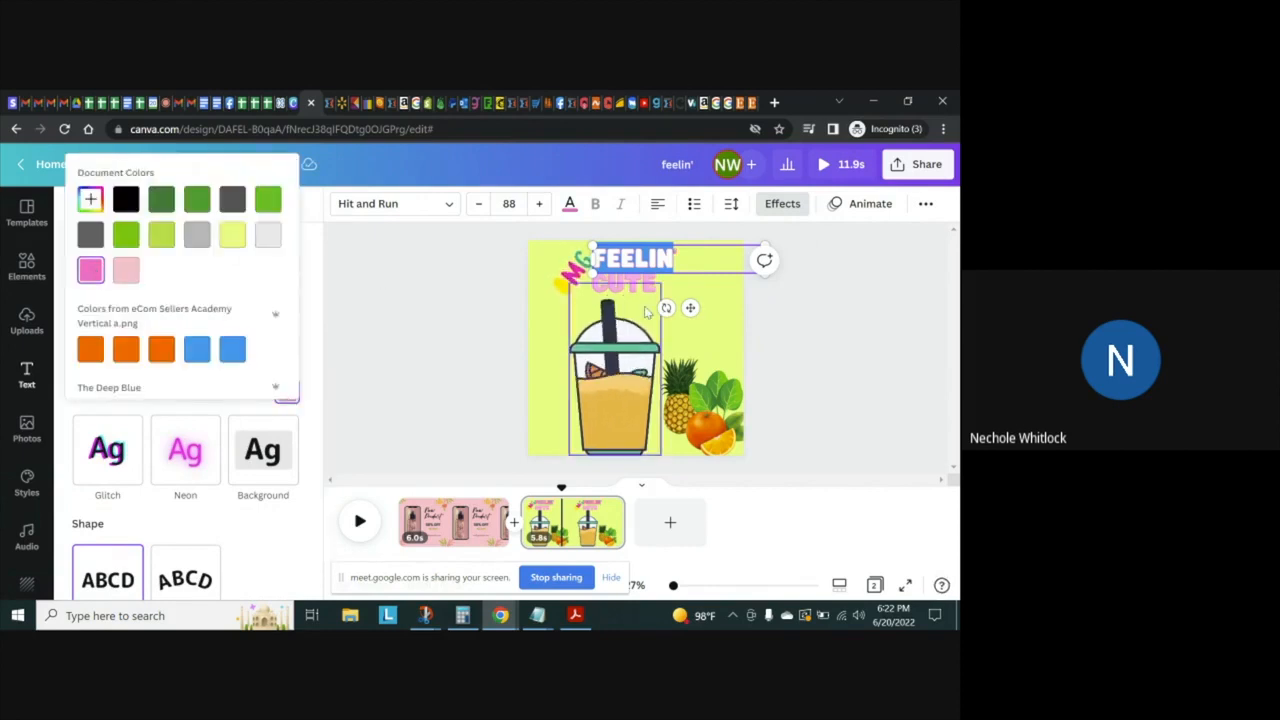
Replace the wording of the FEELIN' line with "THE BEST" and reopen that line for text editing
left_click(708, 297)
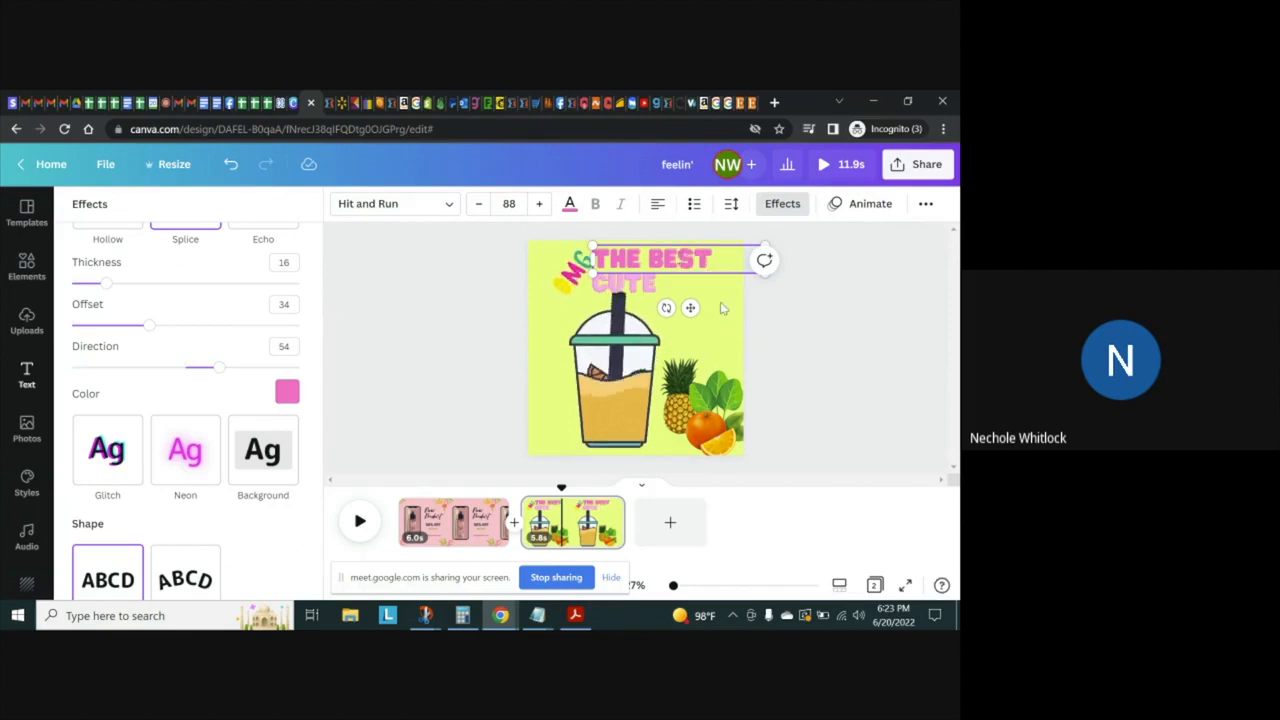
left_click(704, 257)
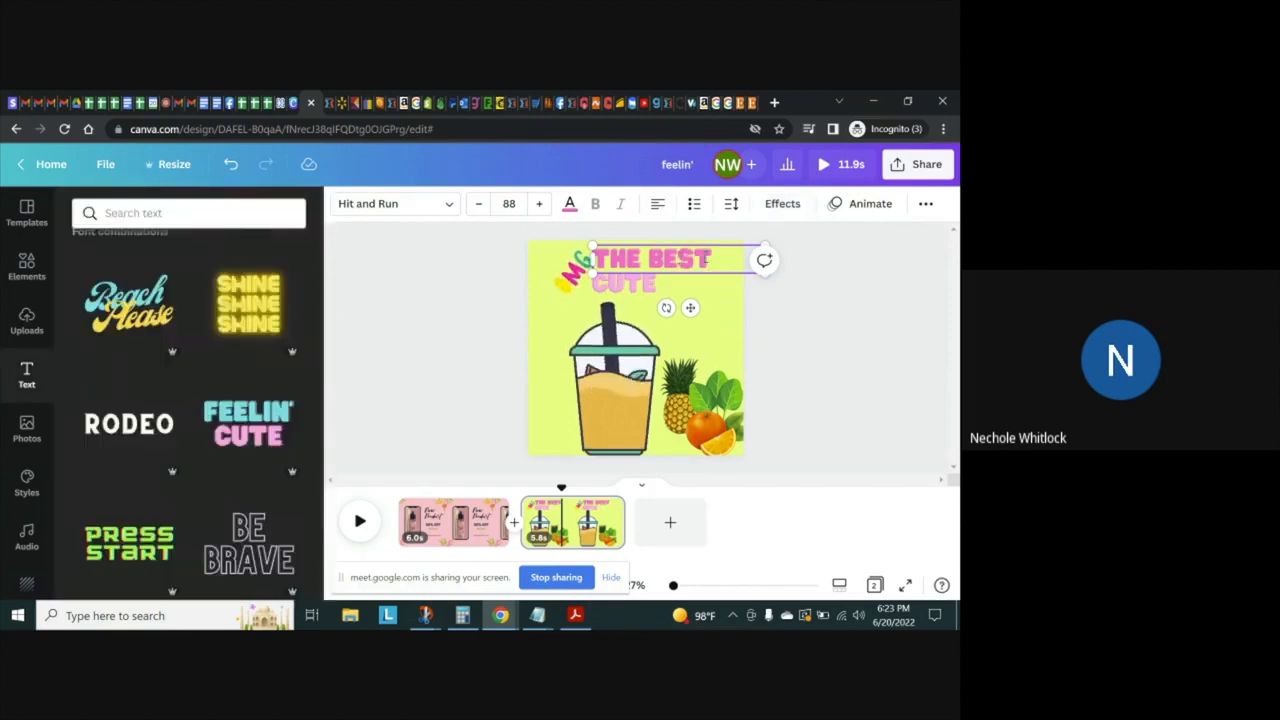
left_click(810, 340)
left_click(710, 266)
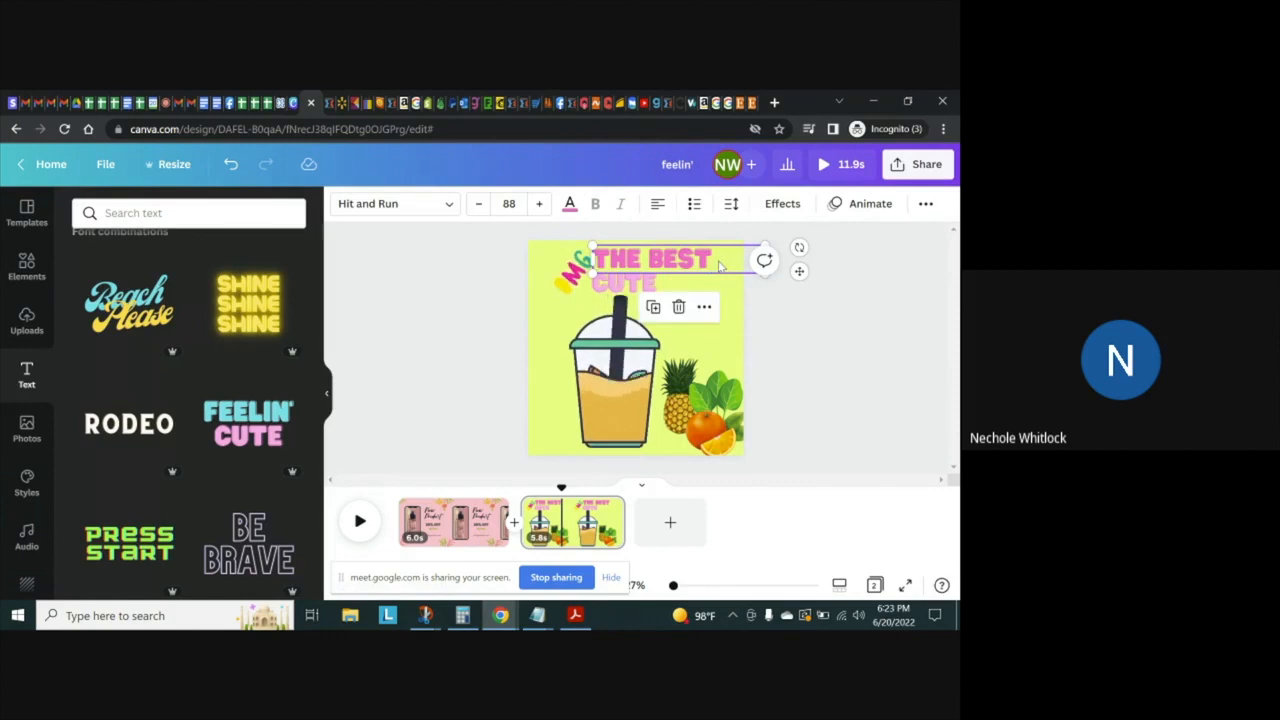
double_click(718, 262)
left_click(718, 261)
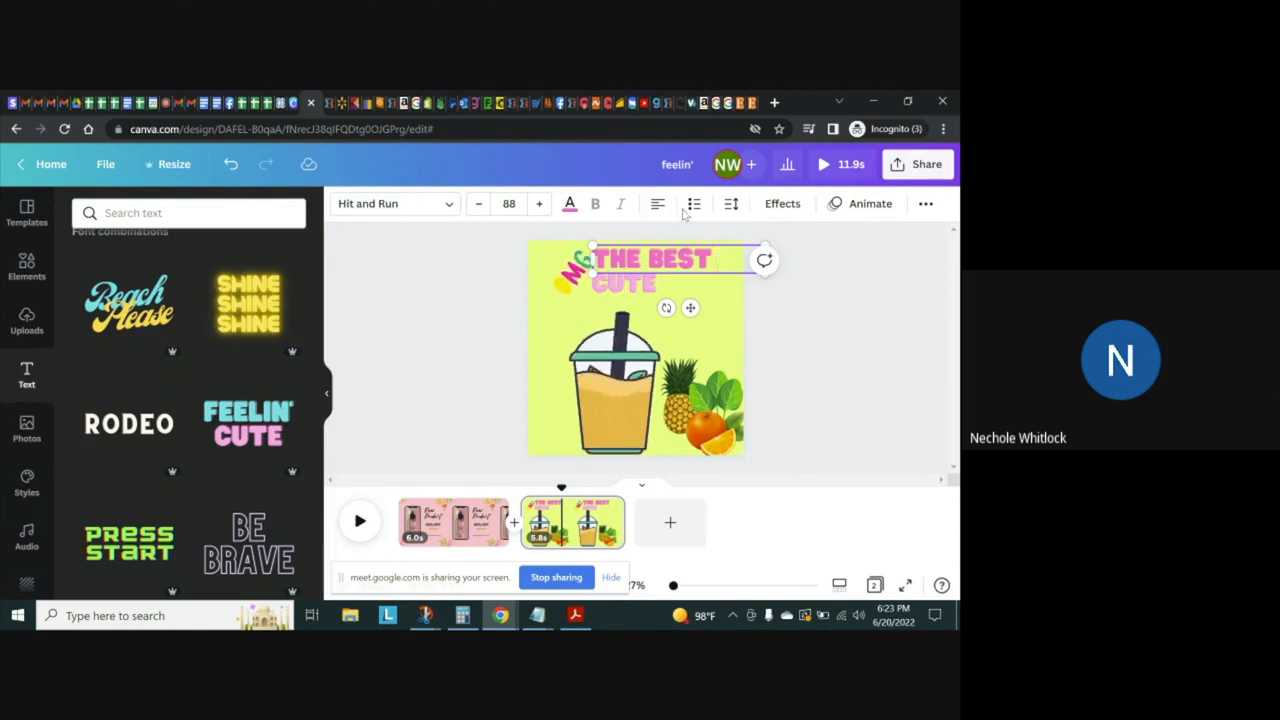
Set the font size of the THE BEST line to 56
key("shift+Left")
key("shift+Left")
key("shift+Left")
key("shift+Left")
key("shift+Left")
key("shift+Left")
key("shift+Left")
key("shift+Left")
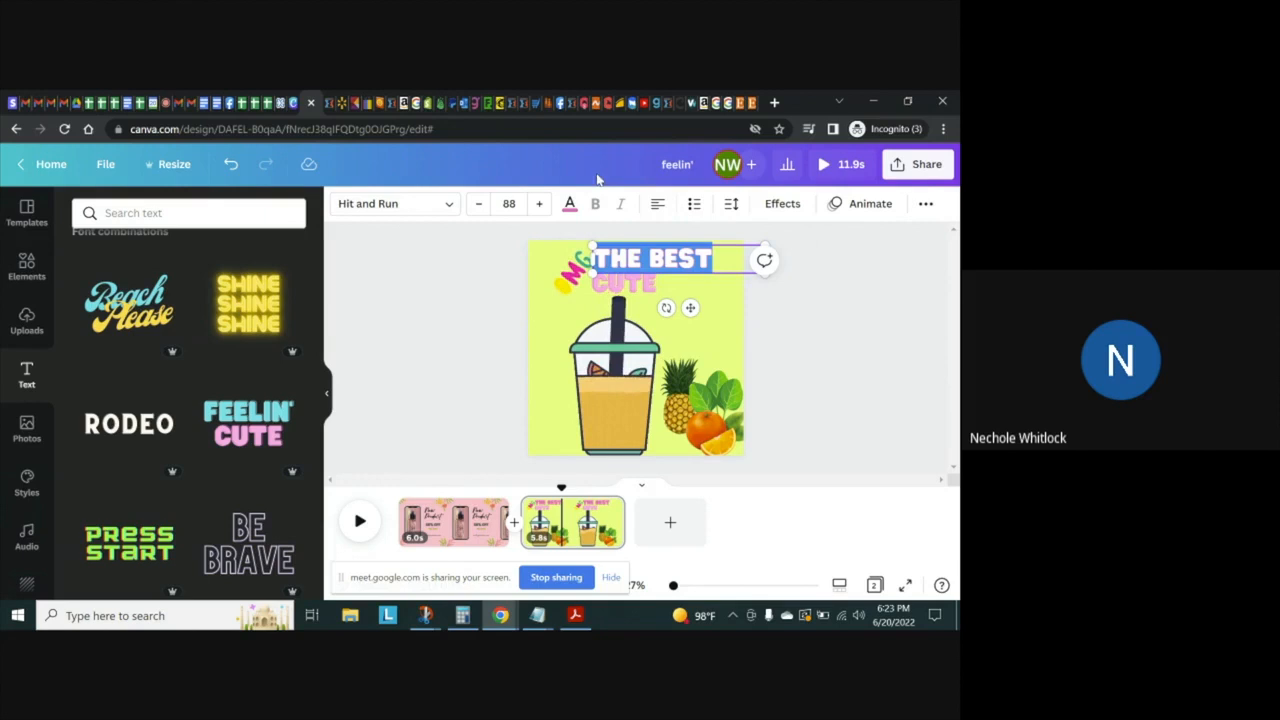
left_click(515, 201)
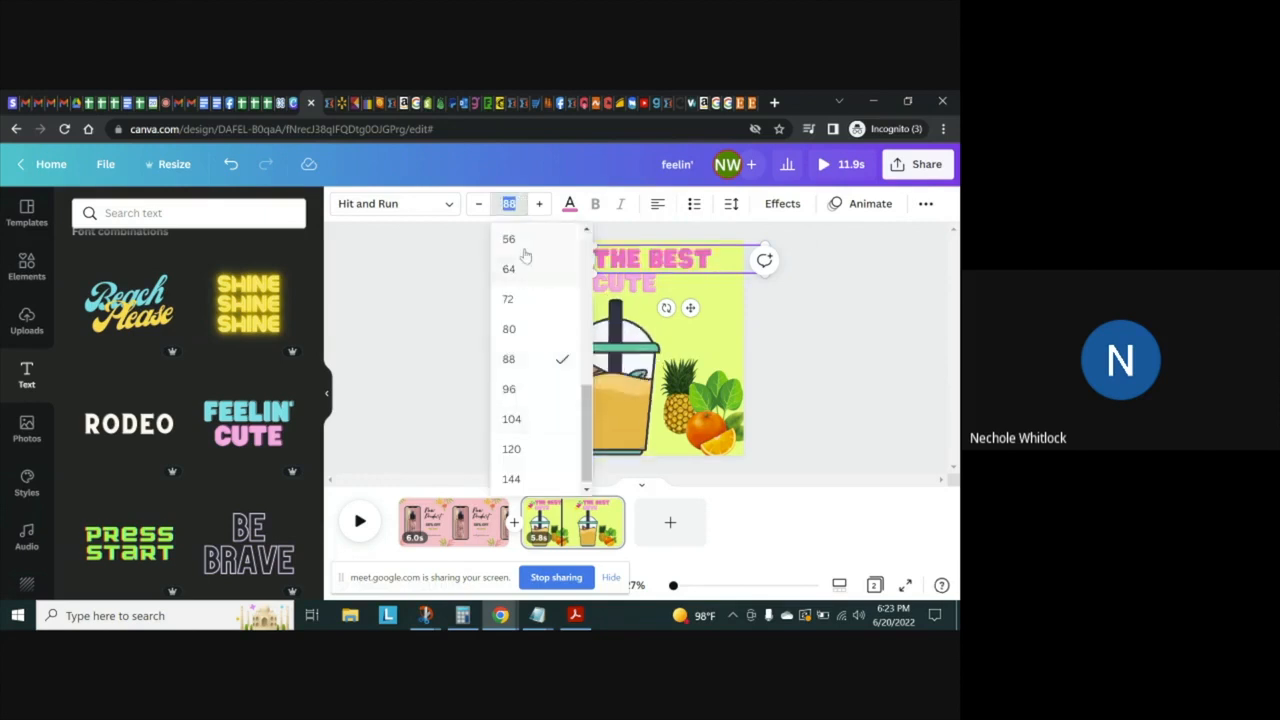
left_click(510, 239)
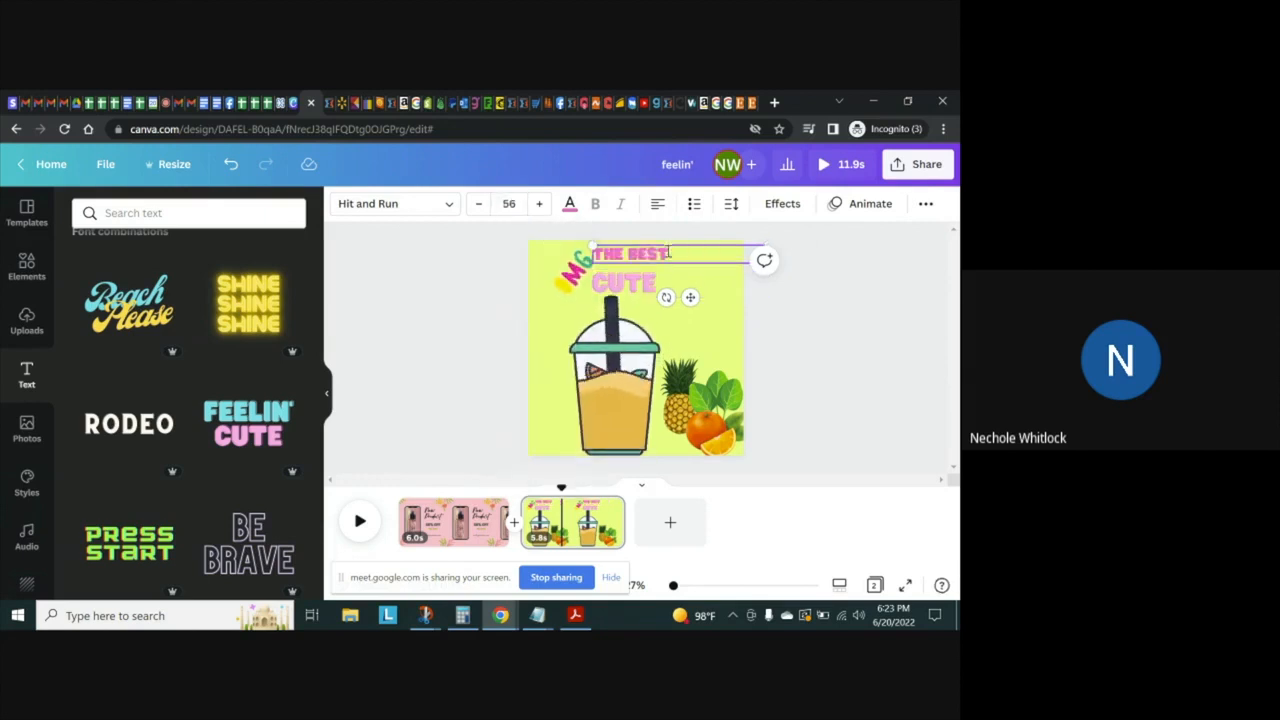
Extend the headline to read "THE BEST TASTING 3 INGREDIENT YOU'LL EVER MAKE!" and move the CUTE line down out of its way
type("T")
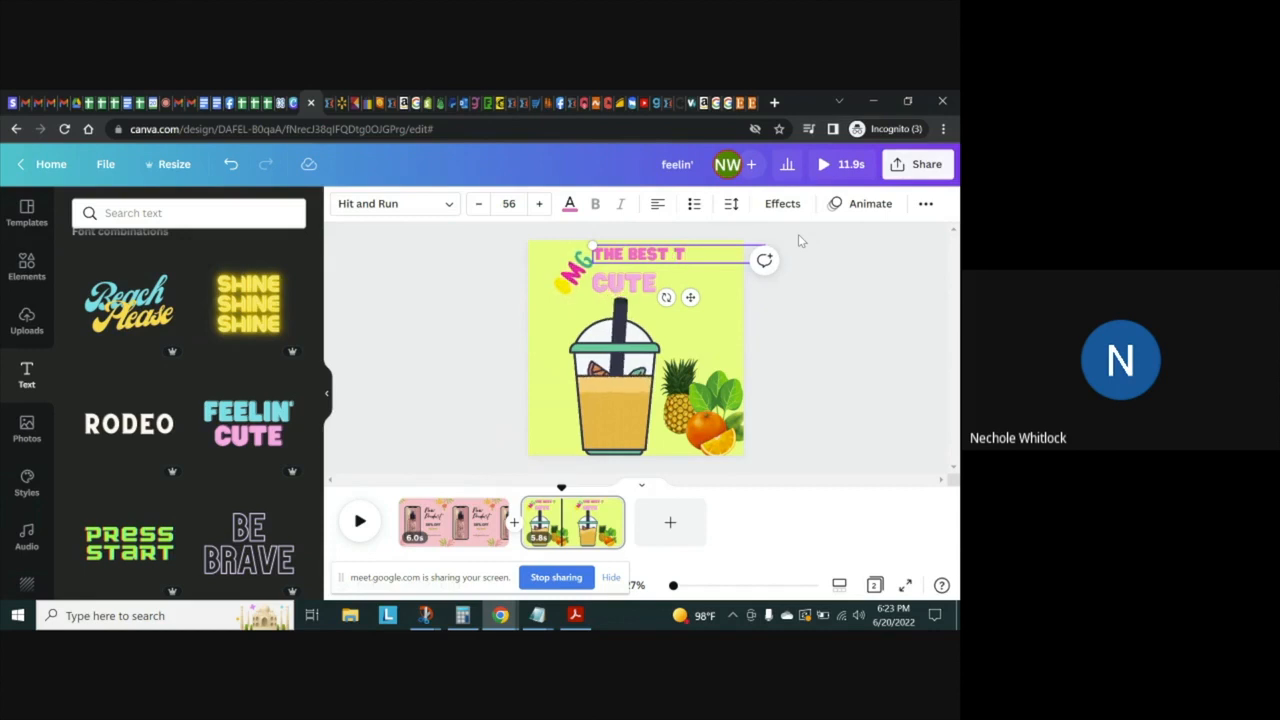
type("ASTING")
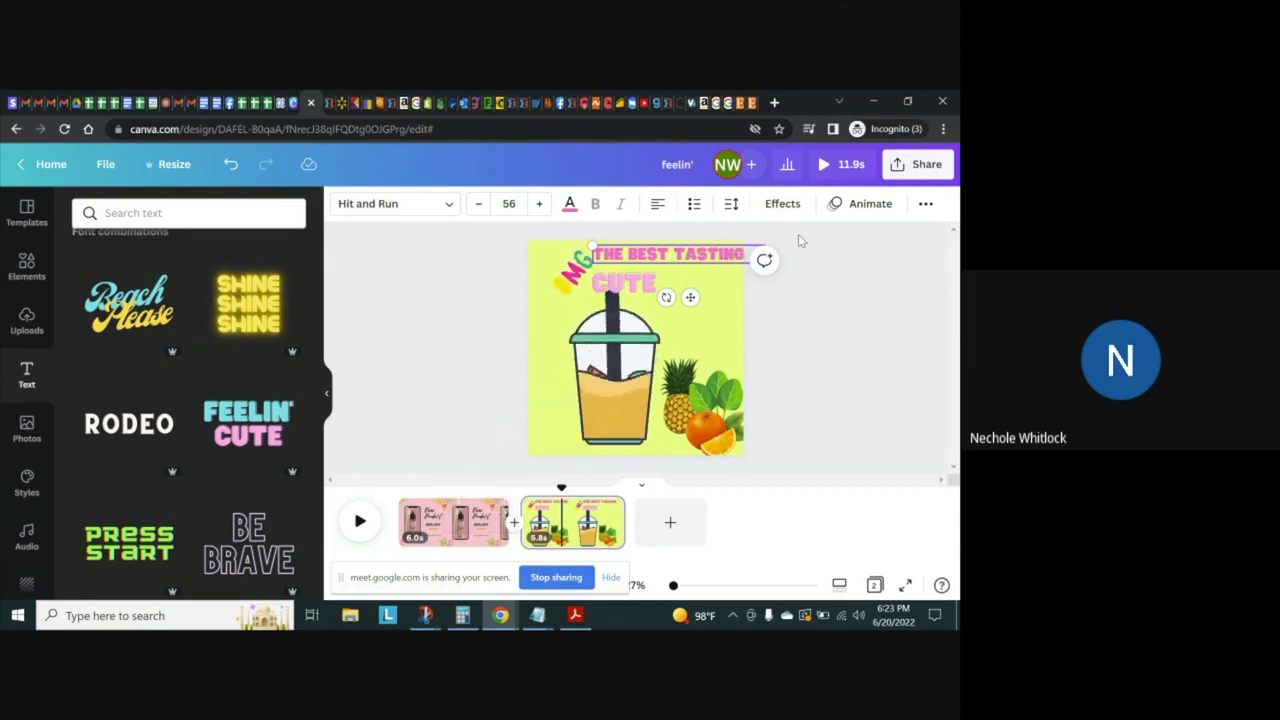
key("Return")
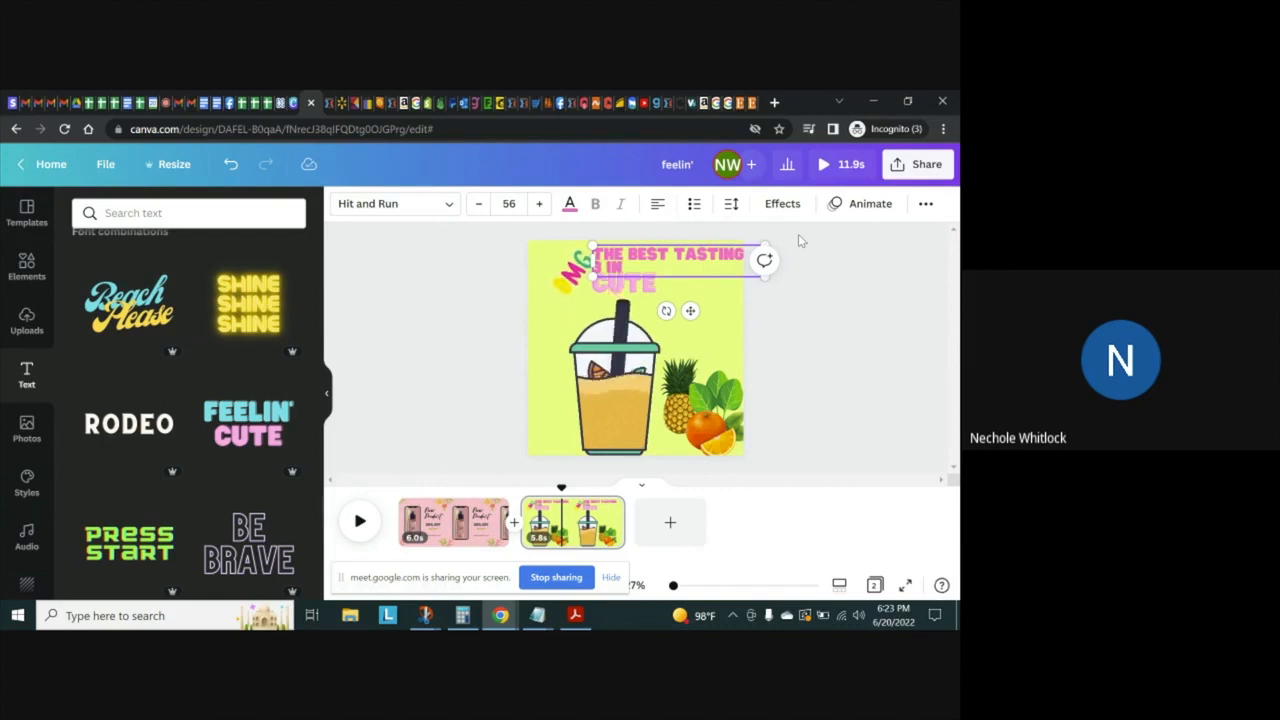
type("1 INGREDIENT")
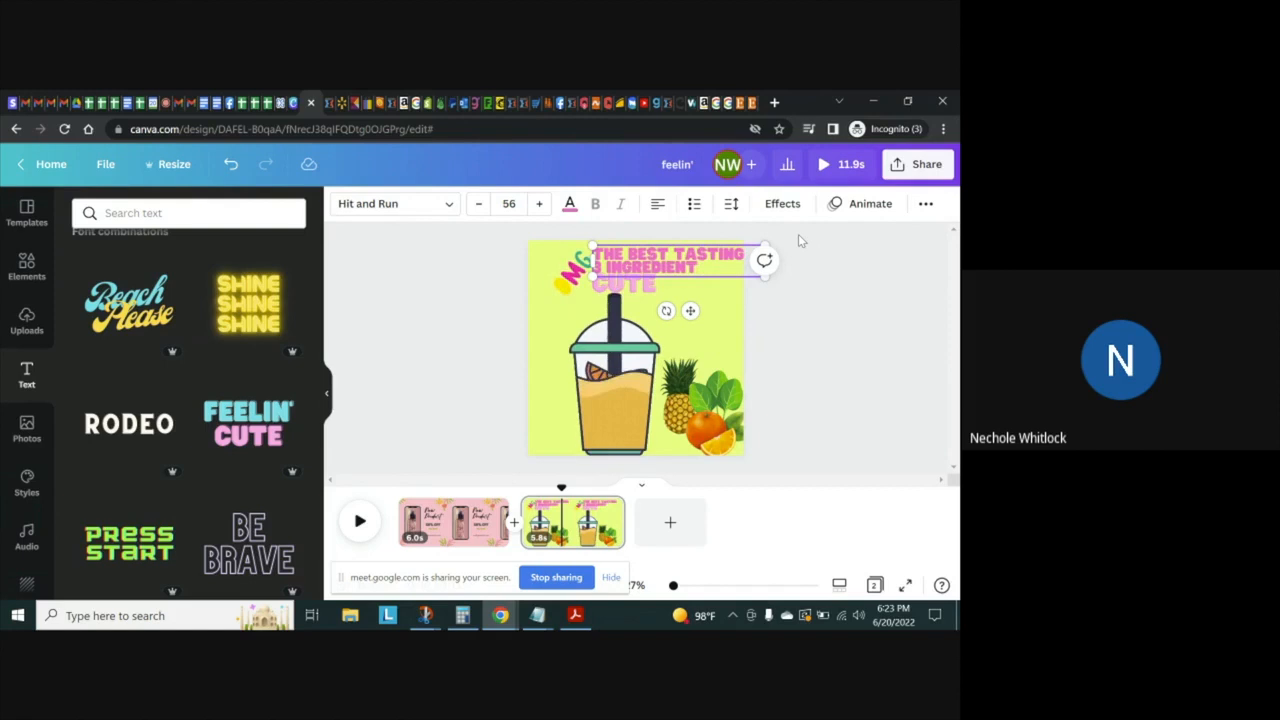
left_click_drag(647, 287, 670, 334)
left_click(686, 267)
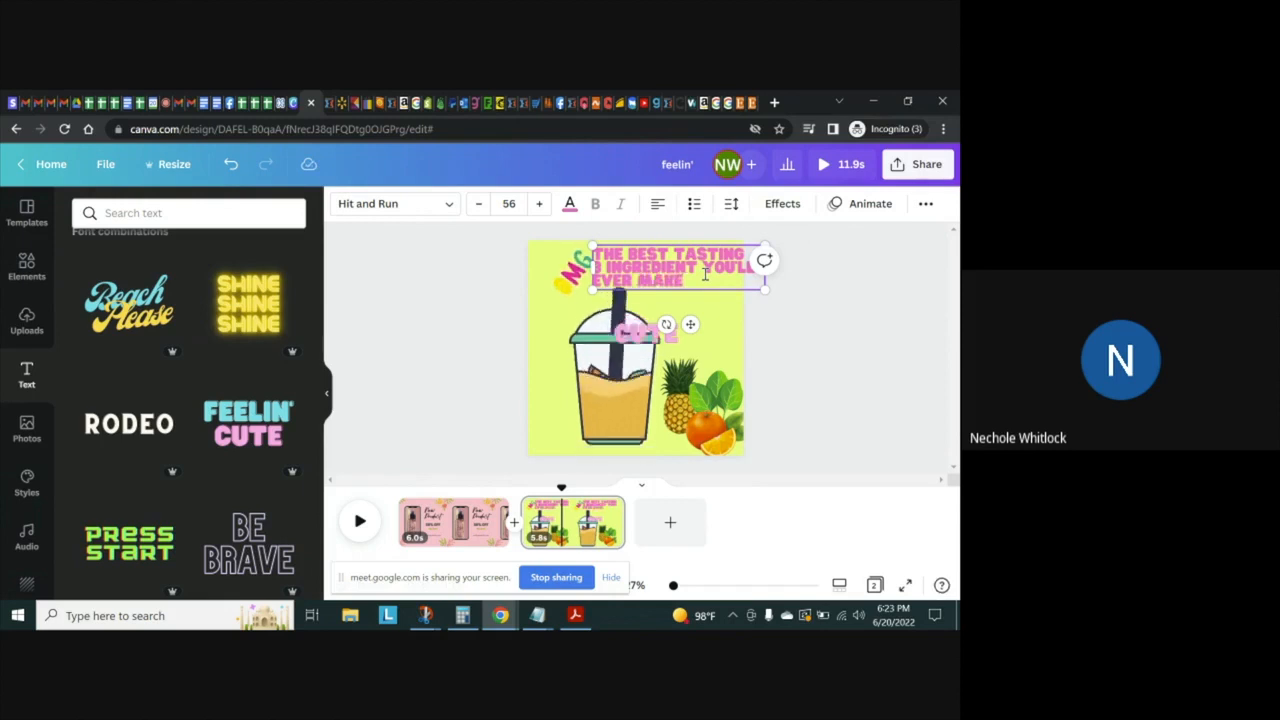
Move the CUTE line and the OMG sticker to the page's left edge, with the sticker above CUTE
left_click_drag(660, 327, 593, 320)
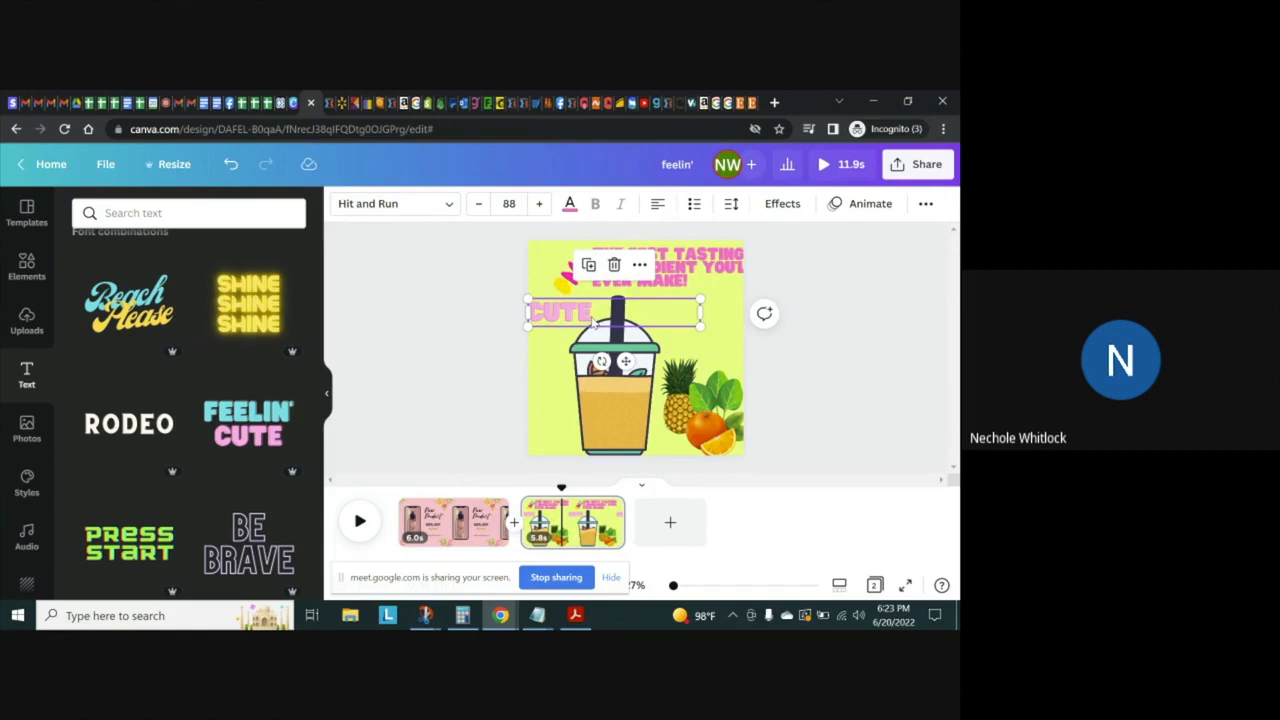
left_click(563, 273)
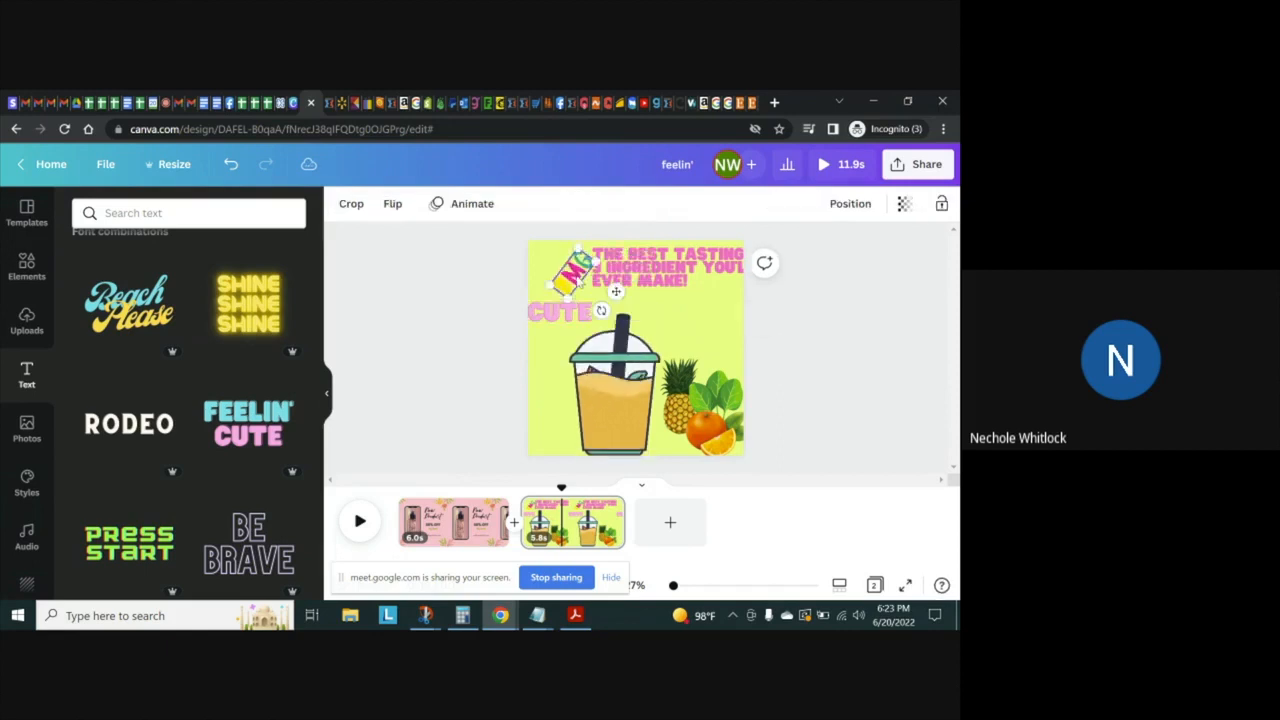
left_click_drag(560, 282, 568, 340)
Set the font size of the three-line headline to 48
left_click(706, 266)
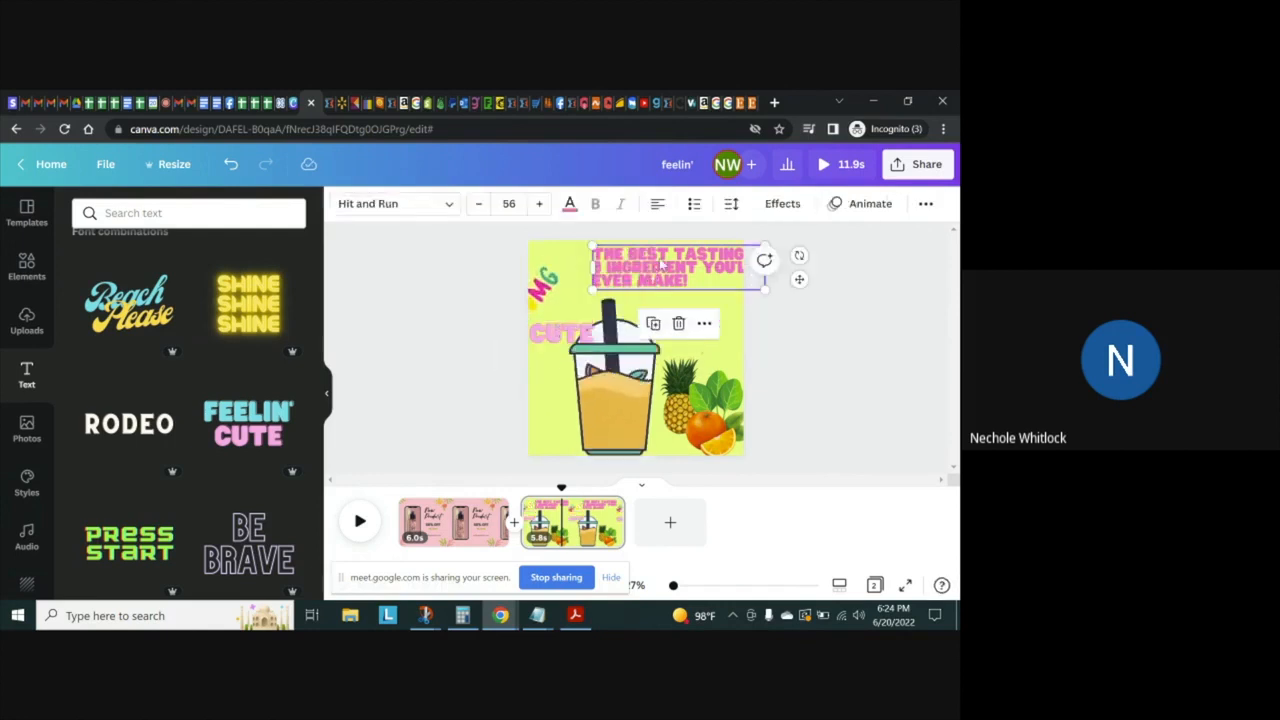
left_click(509, 203)
left_click(509, 329)
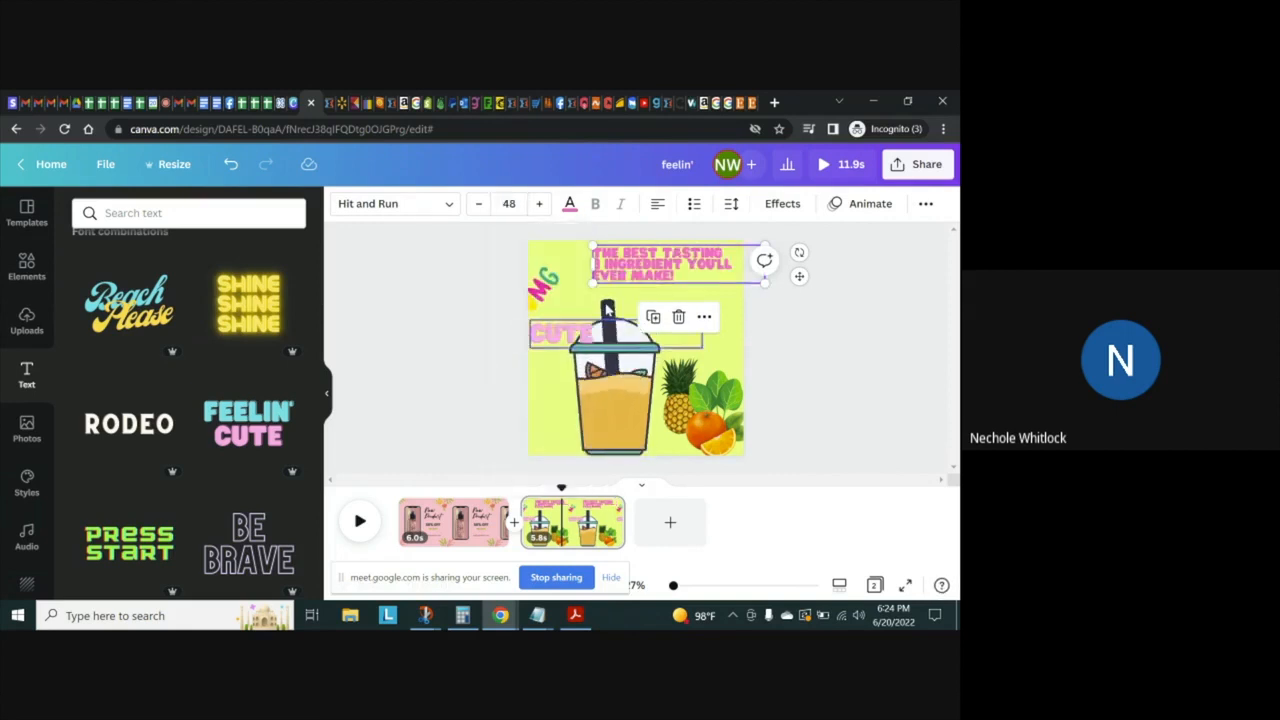
left_click(774, 329)
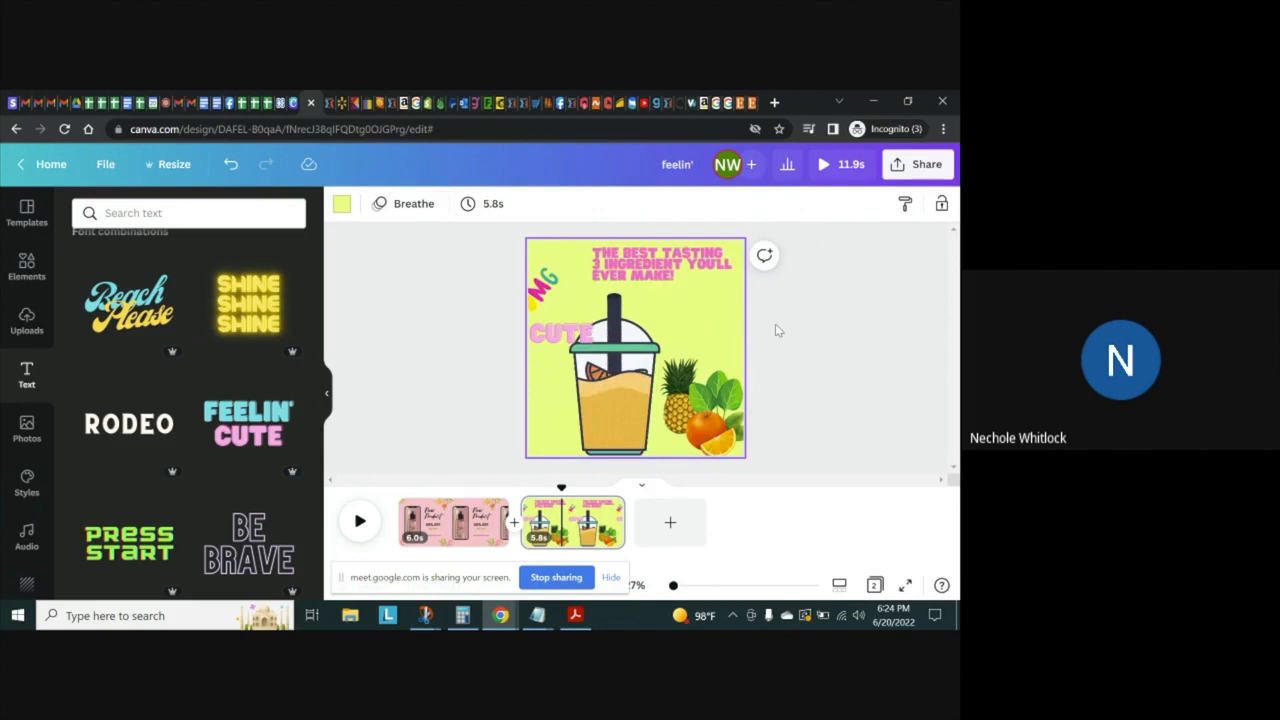
Change the headline's font to Lovelo
left_click(686, 274)
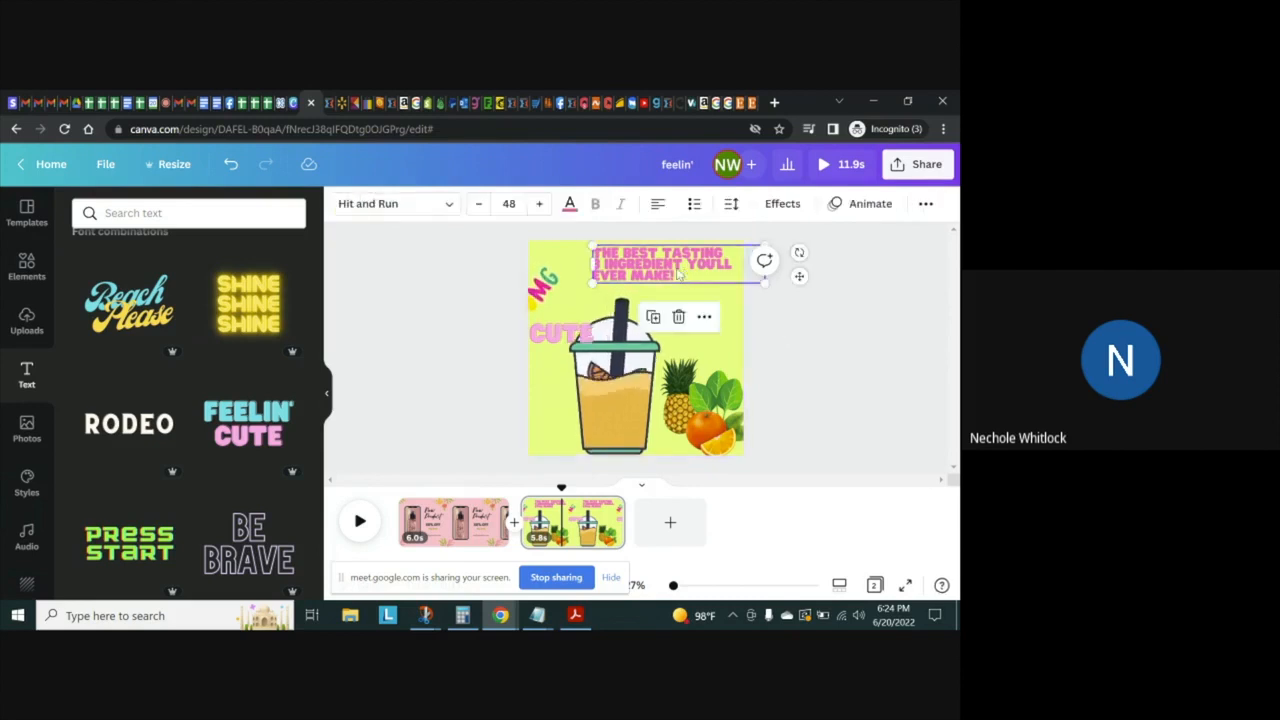
left_click(445, 207)
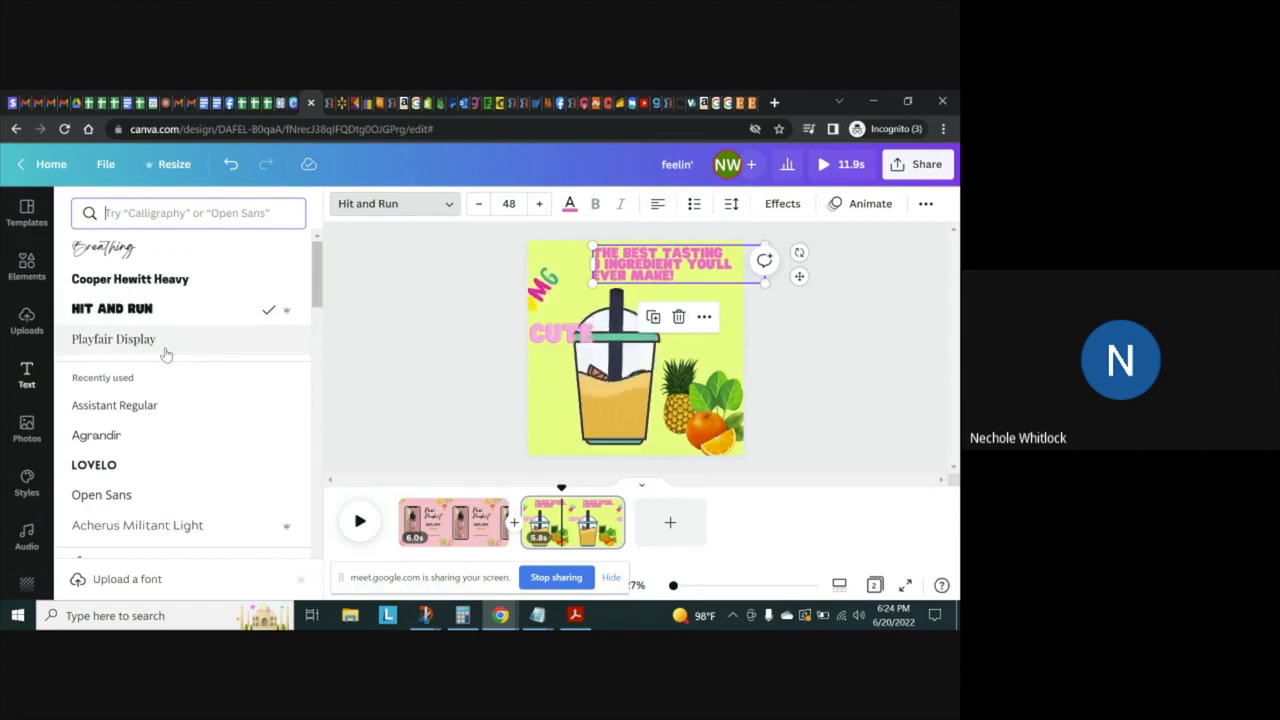
left_click(156, 466)
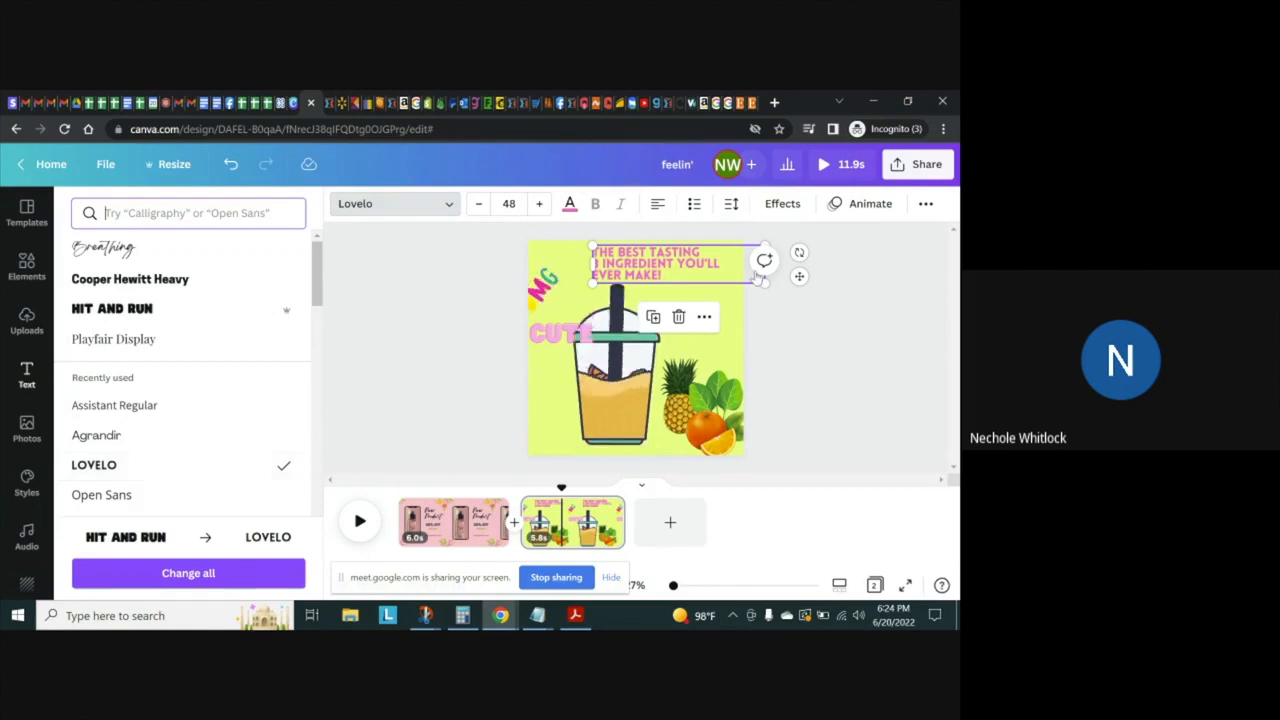
left_click(740, 321)
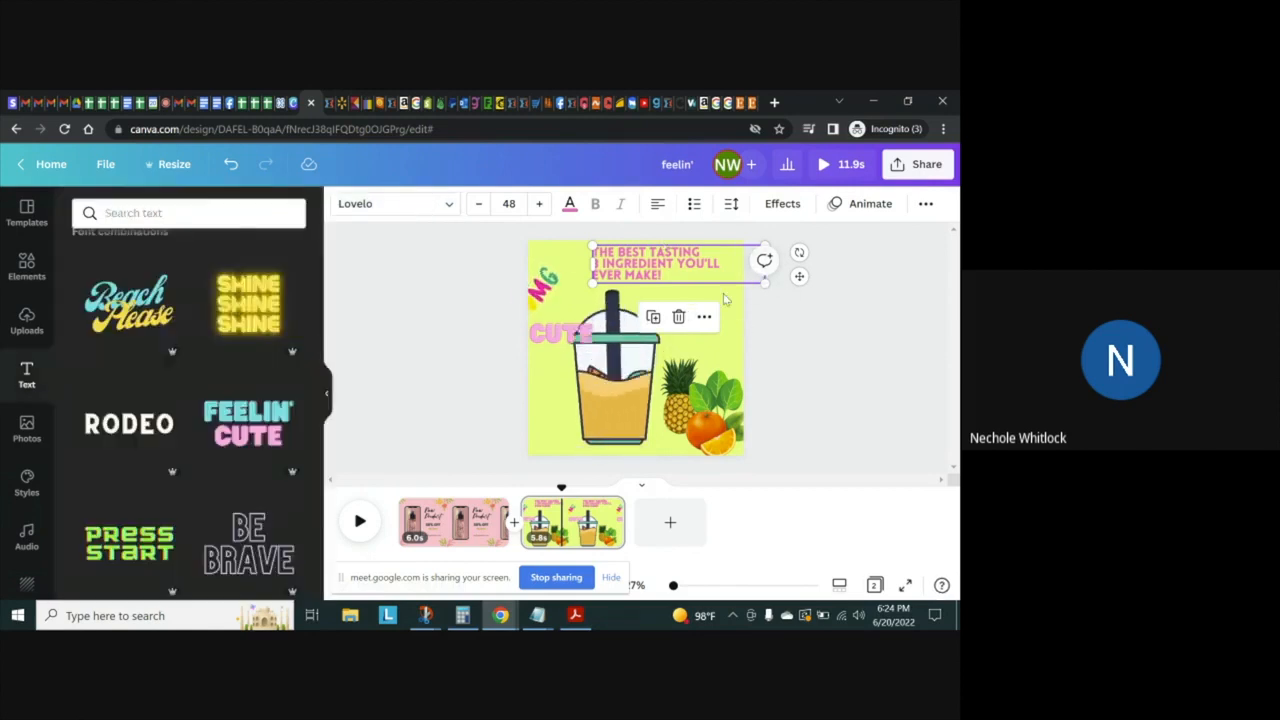
Shrink the headline text box to fit within the page's right edge and set all of its text to size 48
left_click(600, 258)
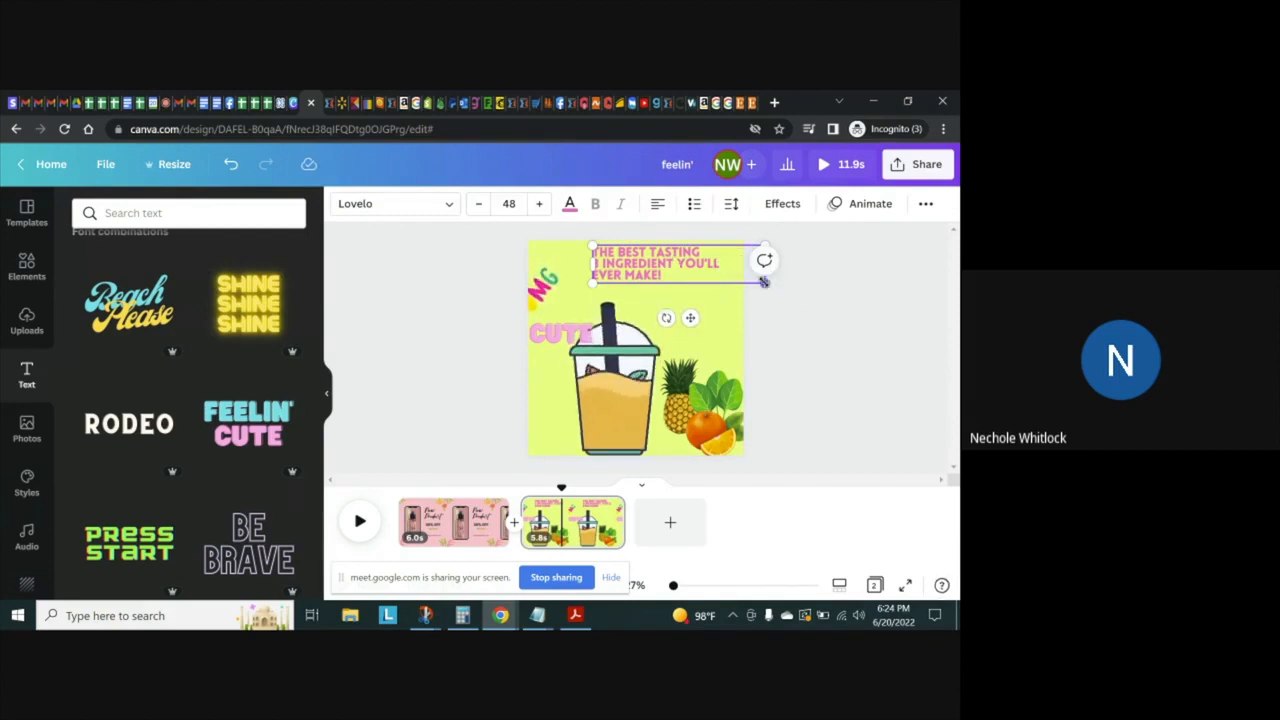
mouse_move(764, 282)
left_mouse_down()
mouse_move(728, 284)
mouse_move(739, 287)
left_mouse_up()
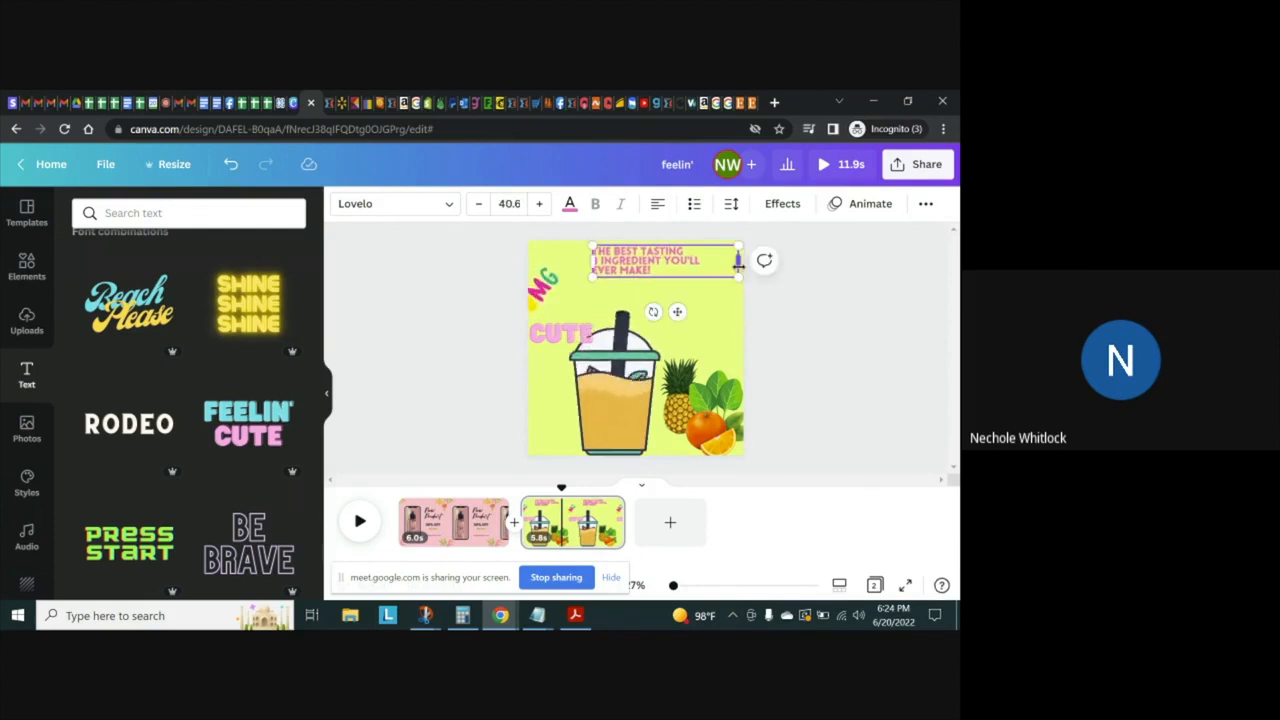
left_click(521, 203)
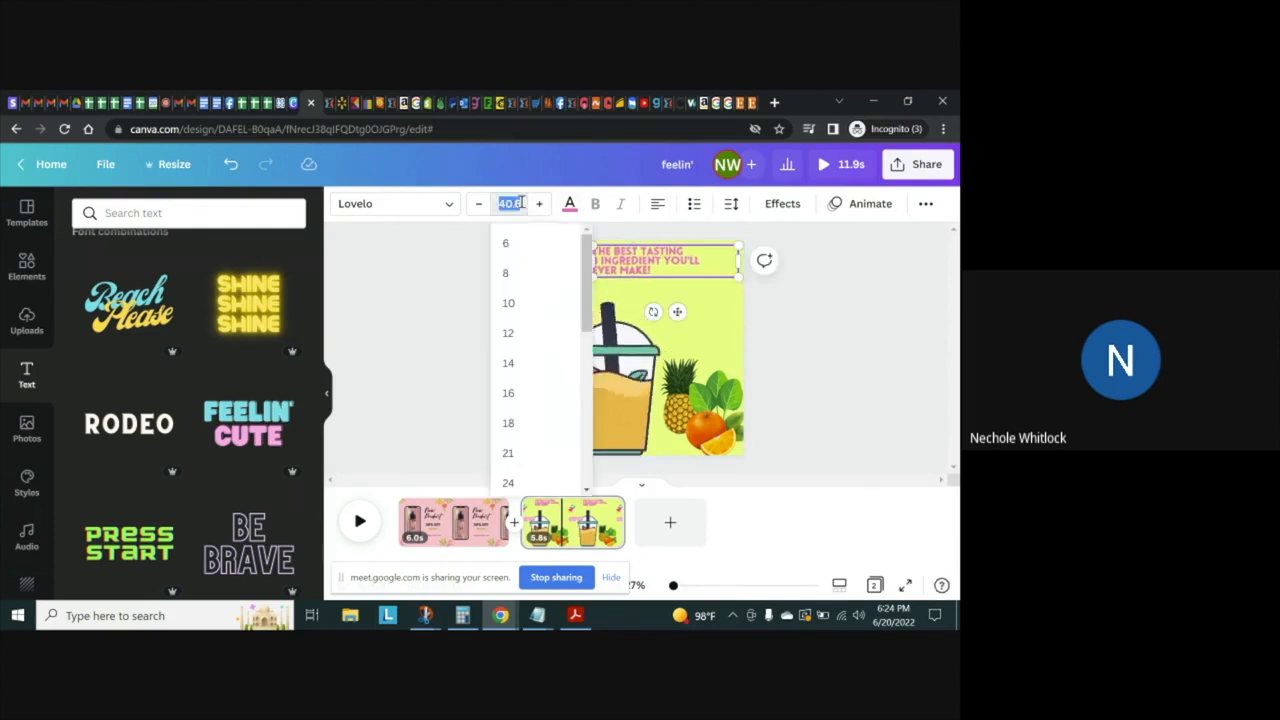
scroll(509, 423, "down", 3)
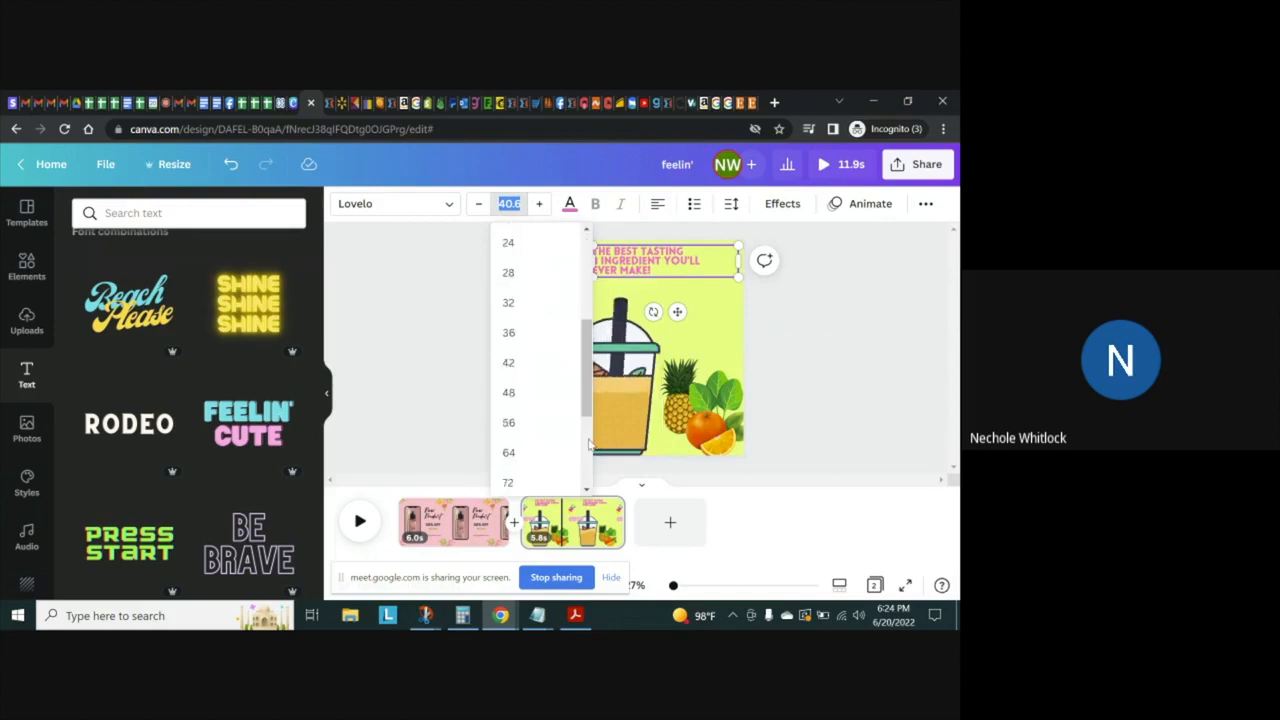
left_click(514, 394)
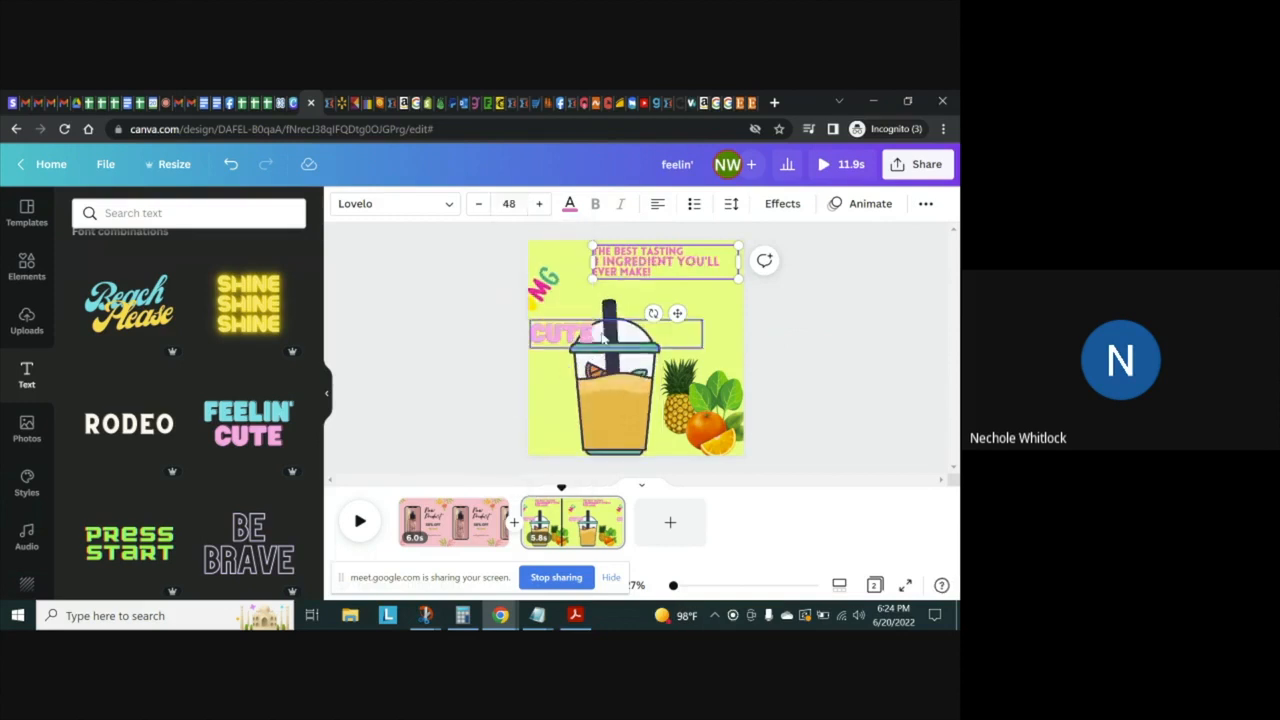
left_click(663, 268)
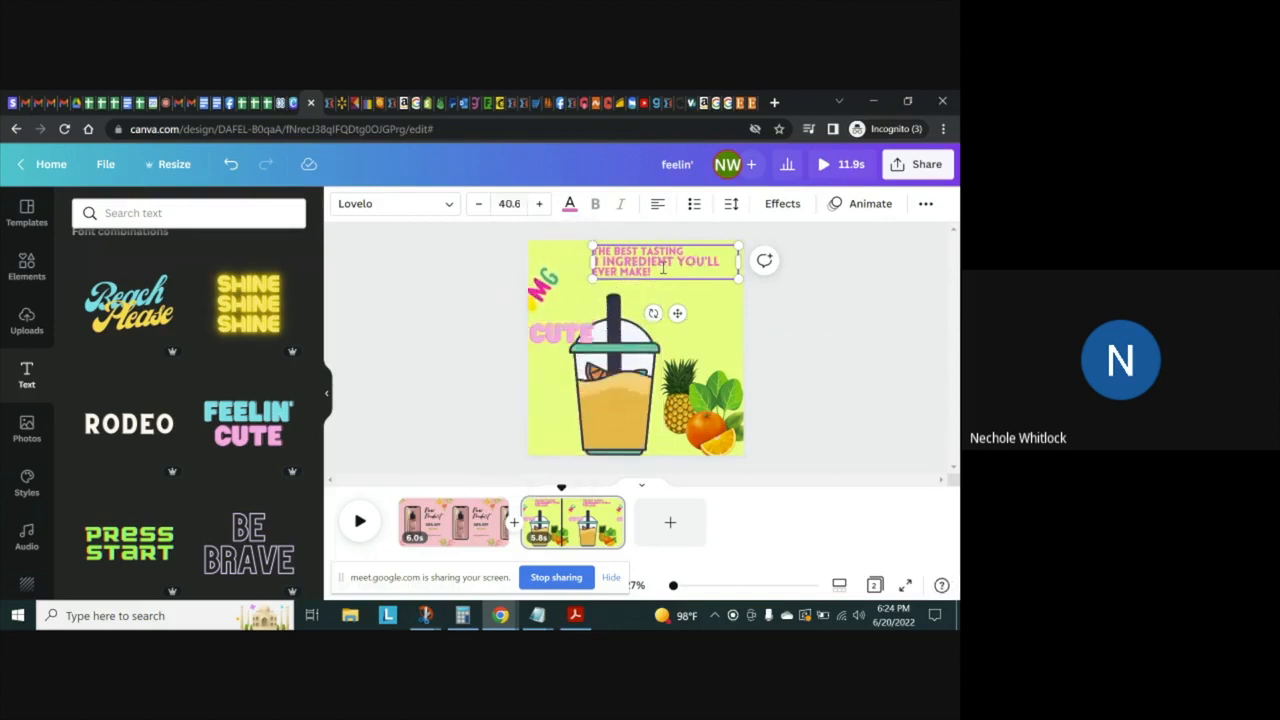
key("ctrl+a")
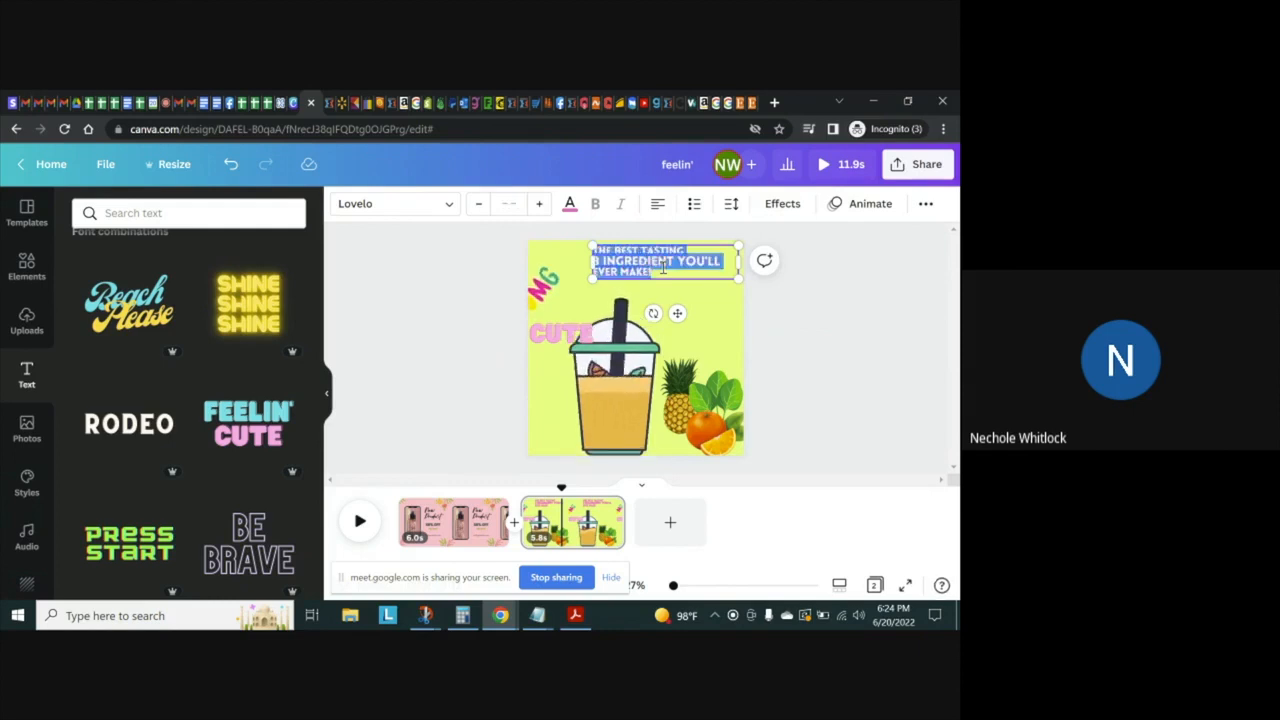
left_click(509, 203)
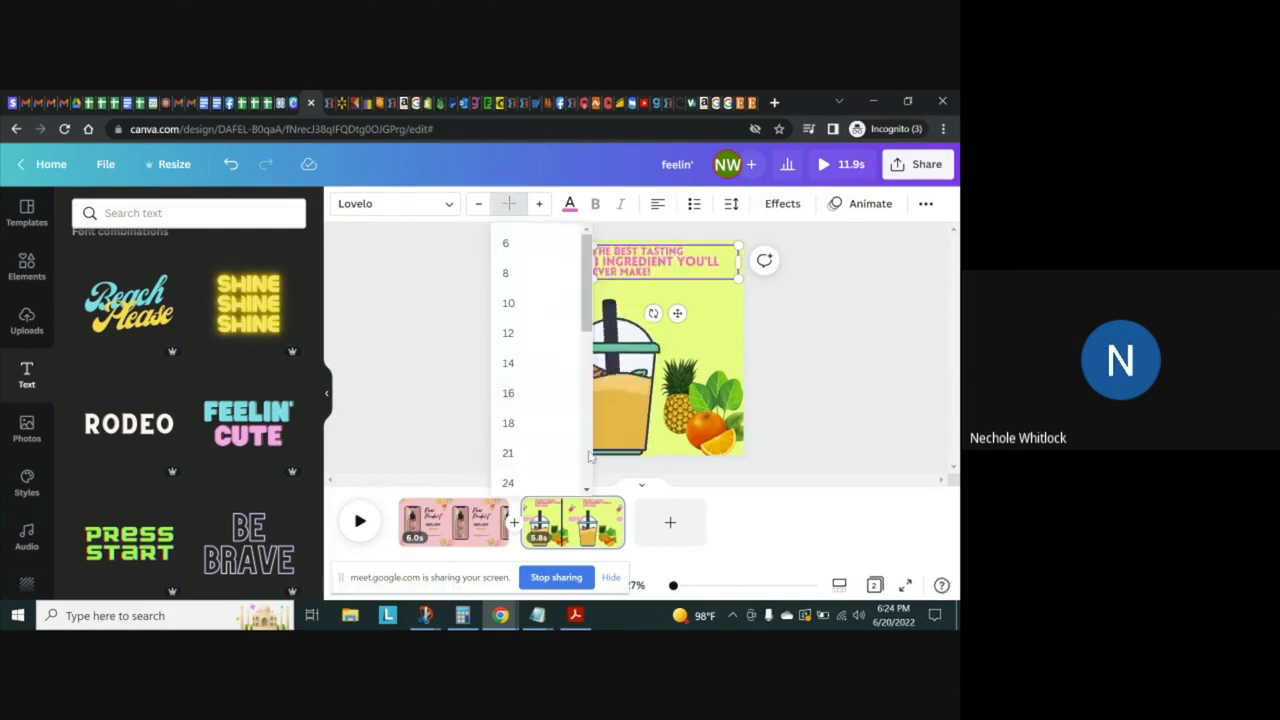
scroll(530, 440, "down", 3)
left_click(509, 398)
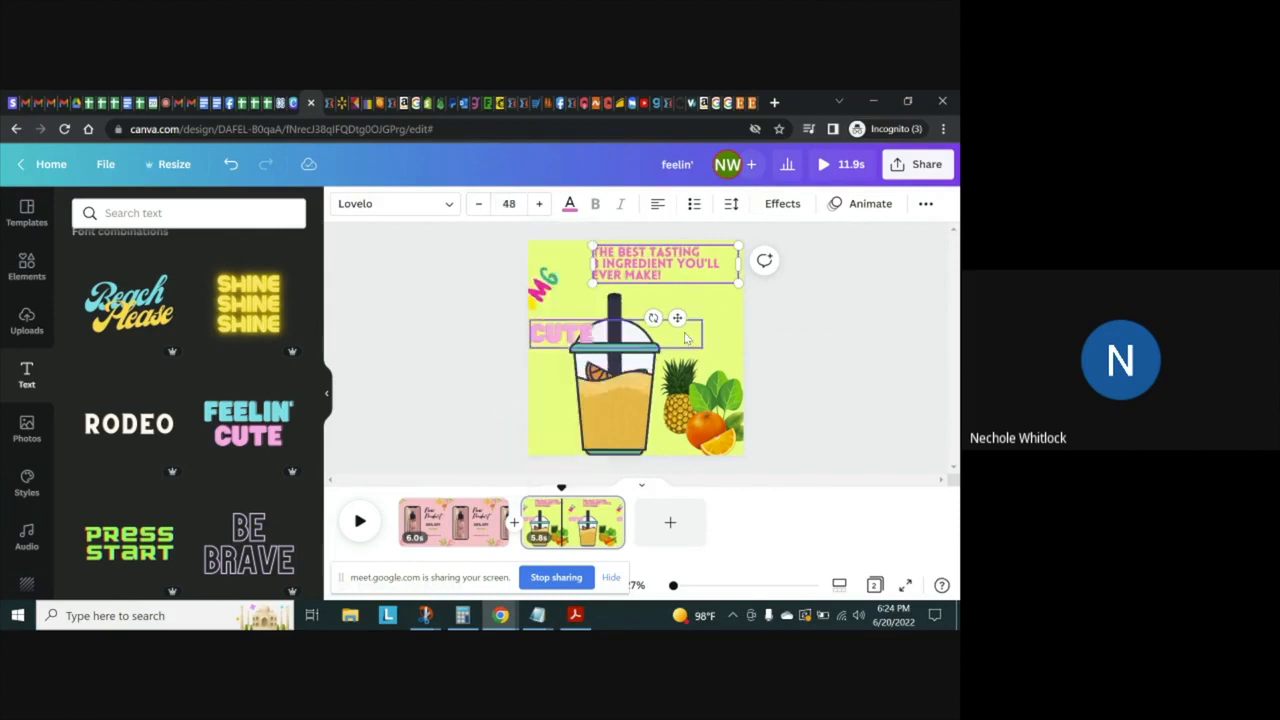
left_click(708, 298)
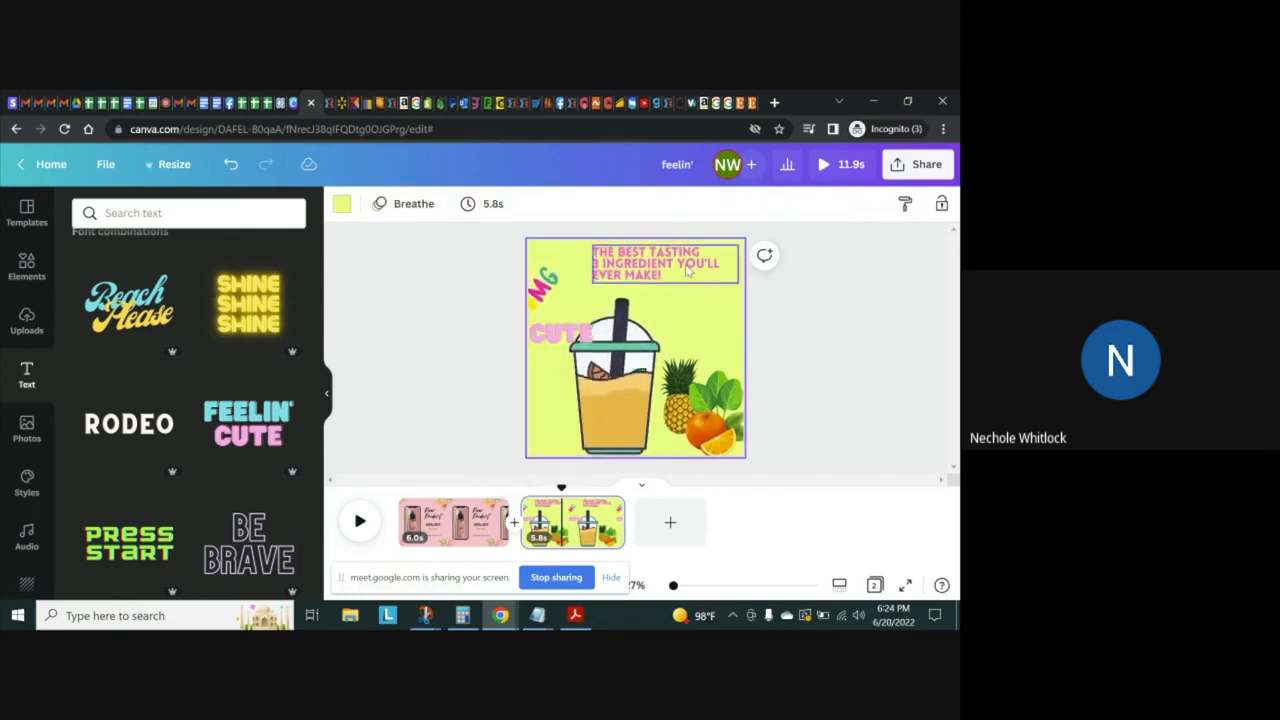
Center-align the headline text
left_click(688, 270)
left_click(658, 204)
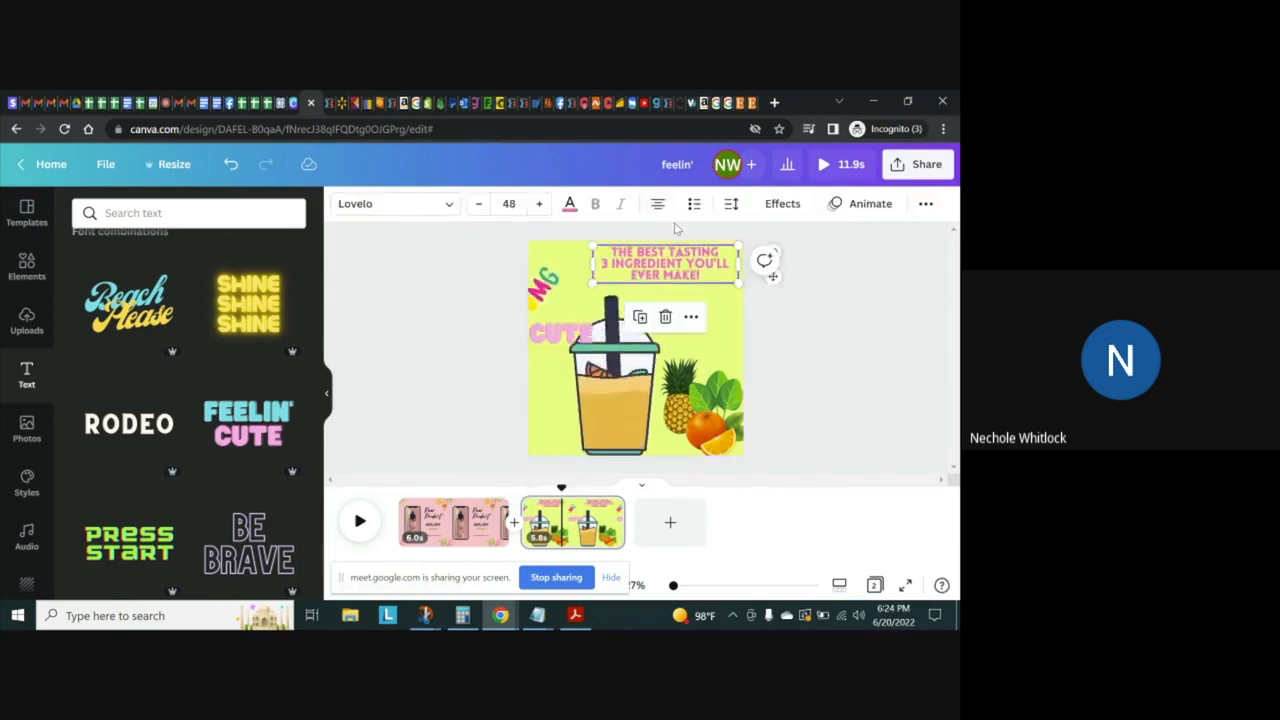
left_click(711, 287)
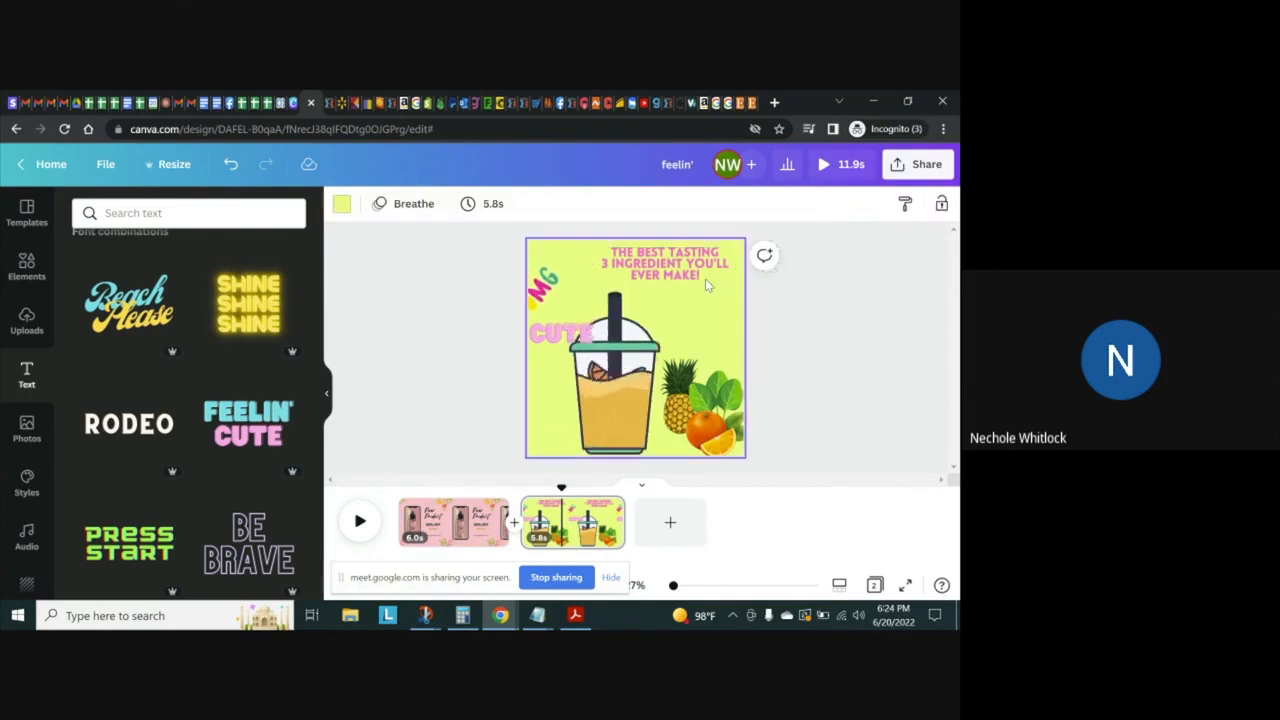
Insert the word "smoothie" before YOU'LL in the headline
left_click(690, 263)
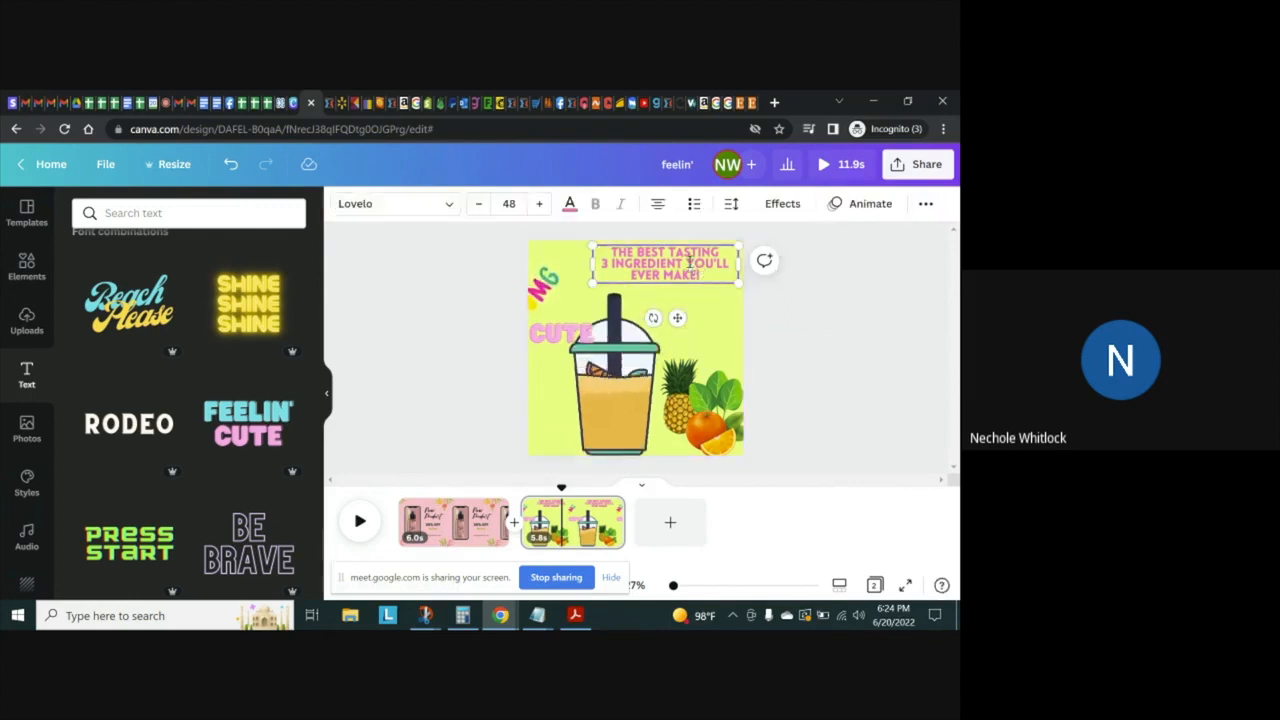
type("smoorh")
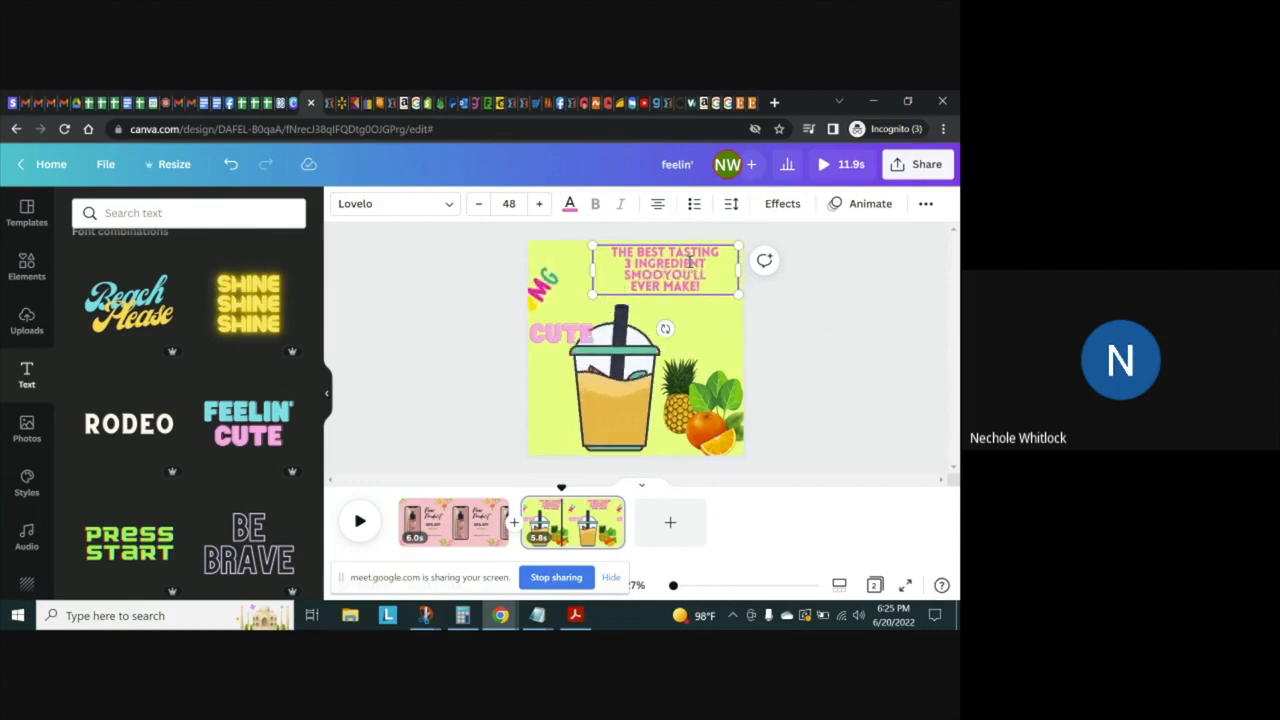
key("BackSpace")
key("BackSpace")
type("thie")
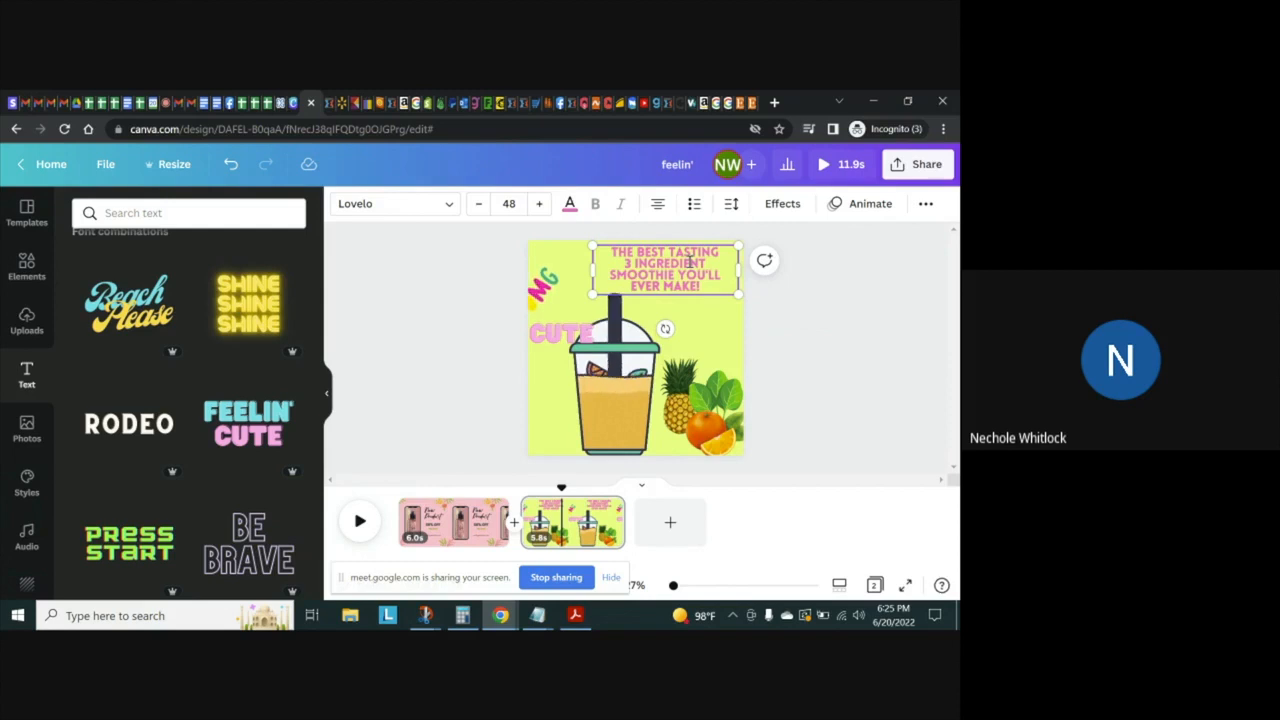
Widen the headline text box toward the left and rewrap its text onto three lines, keeping "3 INGREDIENT SMOOTHIE" together
left_click_drag(592, 268, 575, 268)
key("BackSpace")
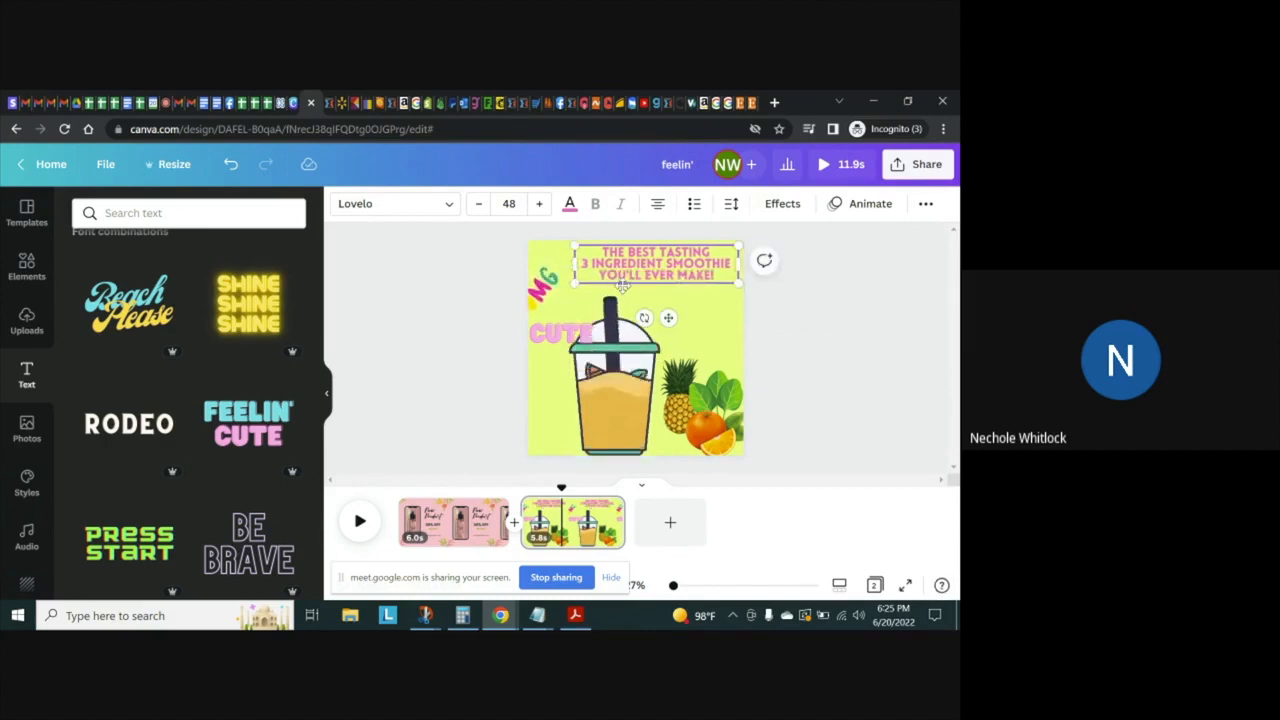
left_click(712, 313)
Shrink the OMG sticker slightly and place it above the CUTE text near the page's left edge
left_click_drag(540, 285, 641, 318)
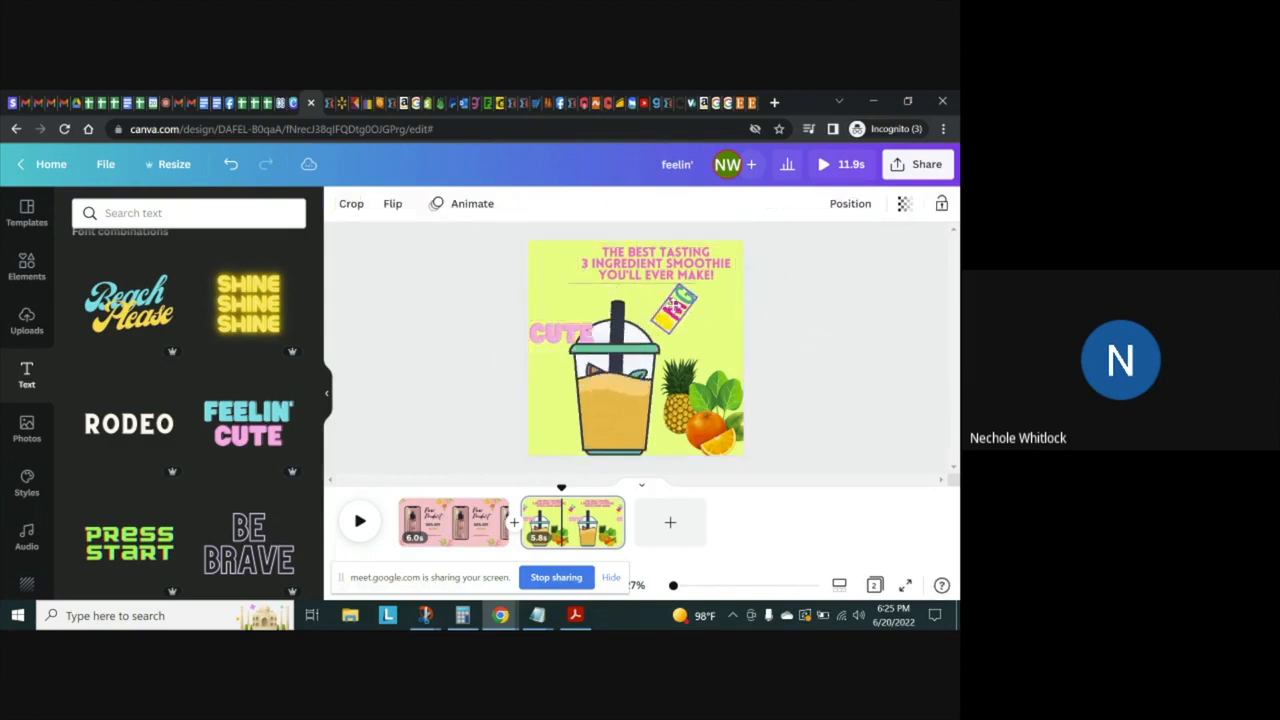
left_click_drag(603, 358, 538, 369)
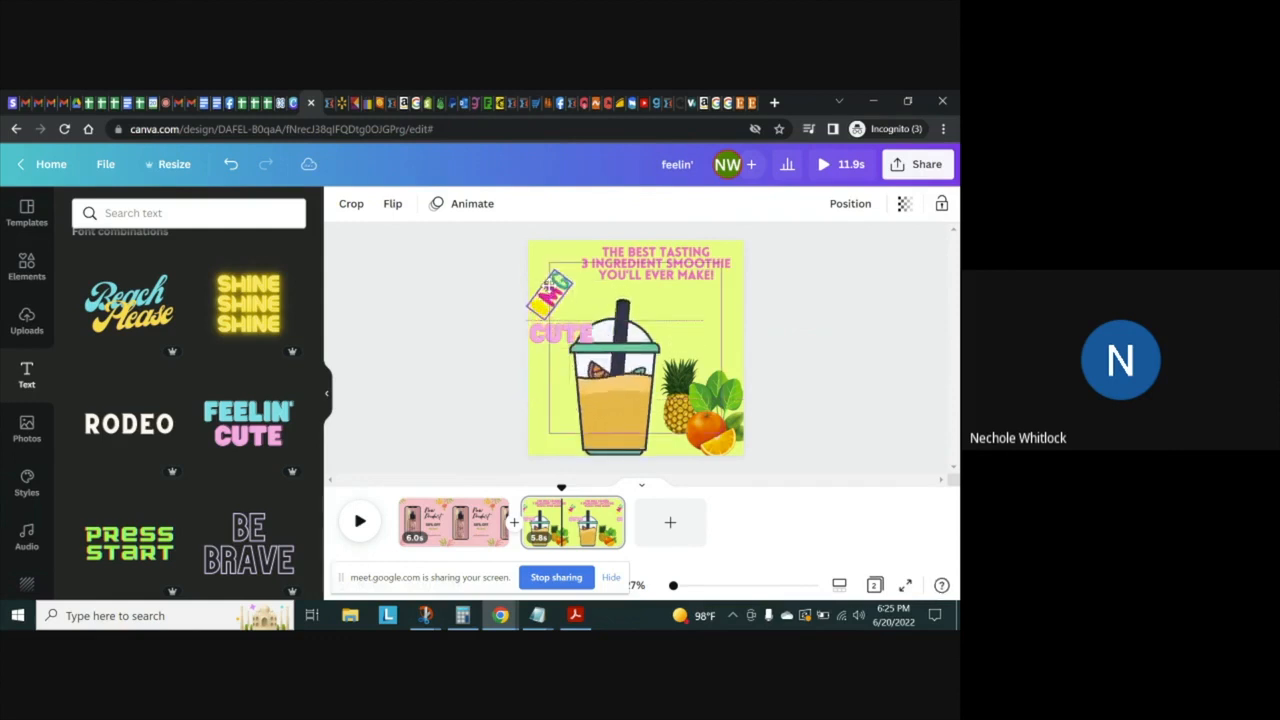
left_click_drag(552, 283, 550, 279)
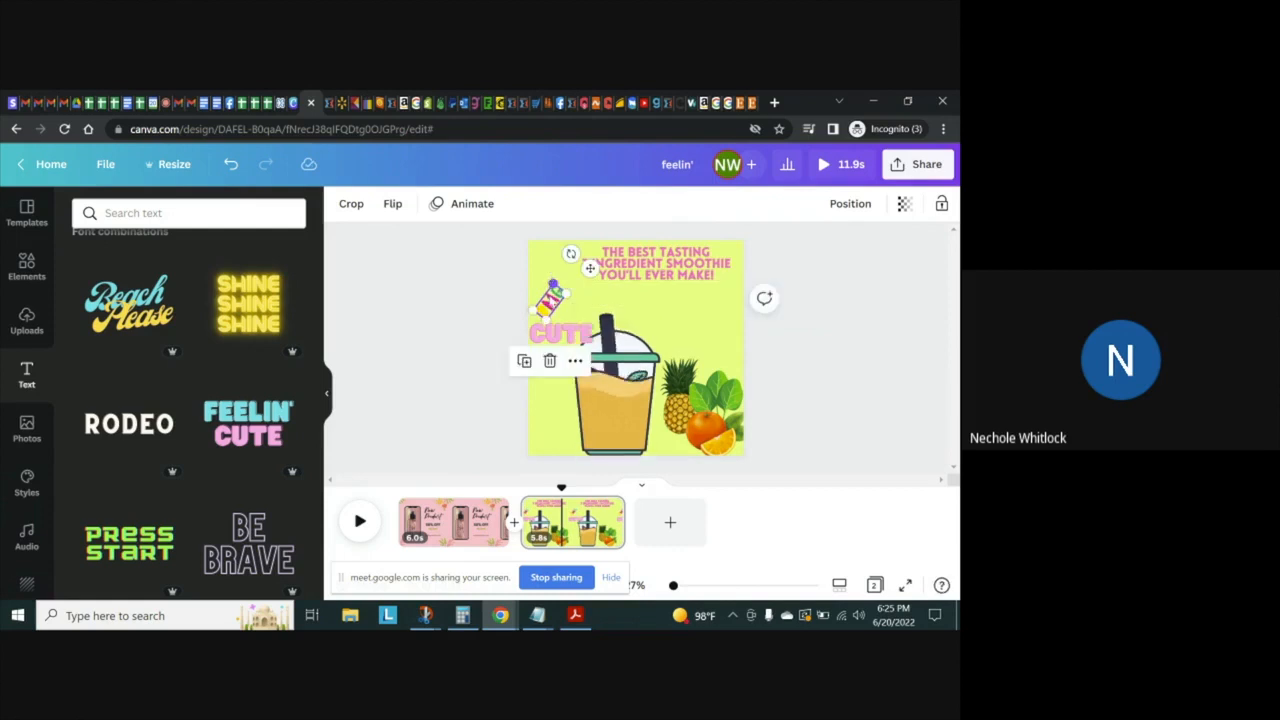
Set the font size of the "EASY AND FAST TO MAKE" text to 36
left_click(562, 336)
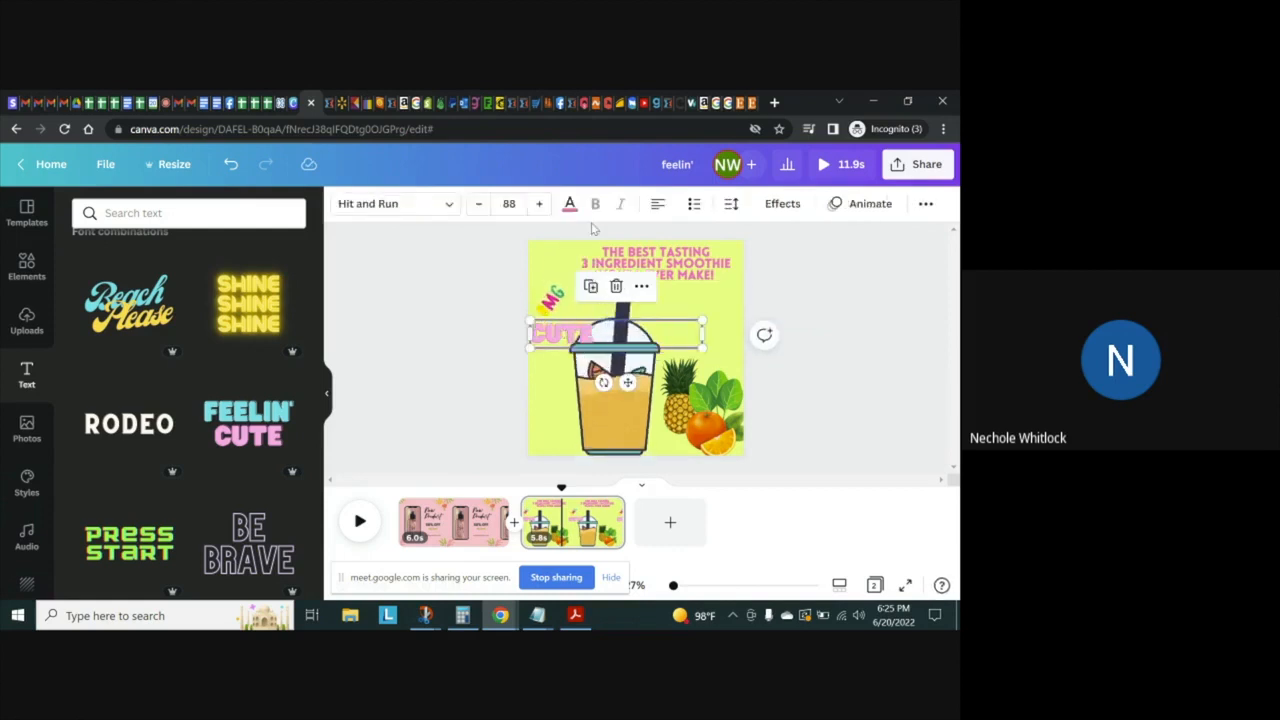
left_click(510, 204)
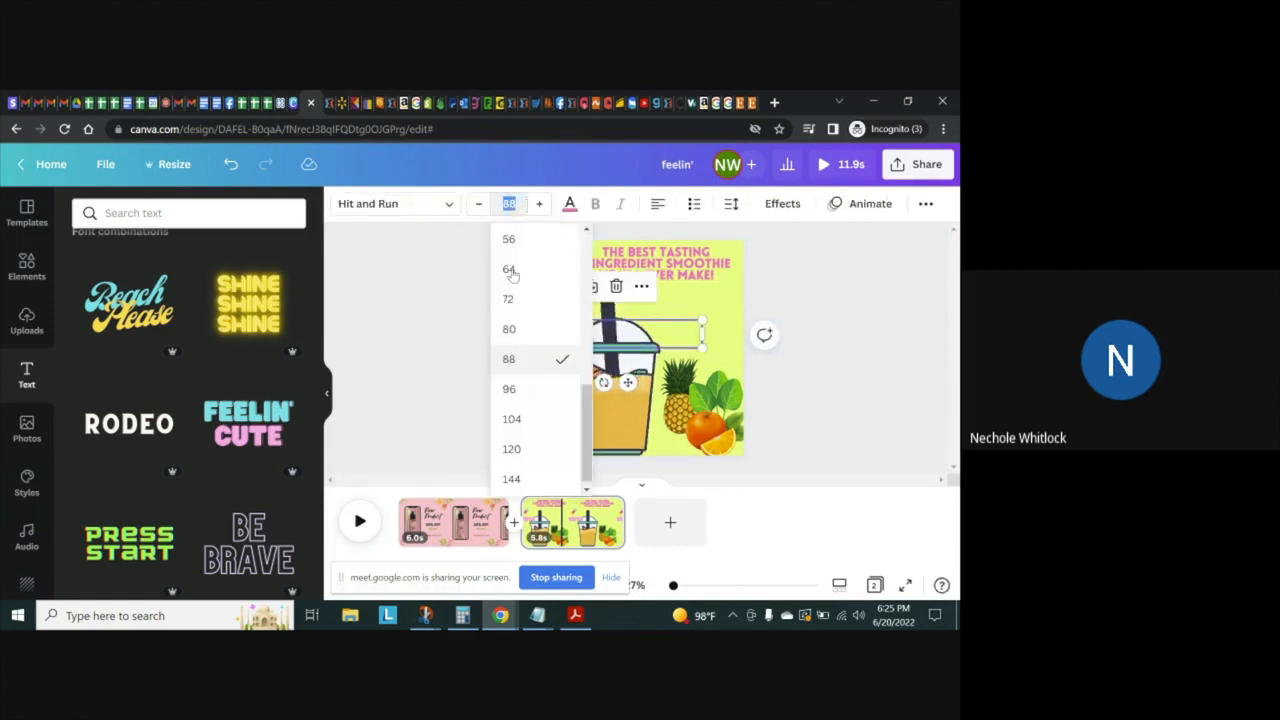
scroll(585, 263, "up", 3)
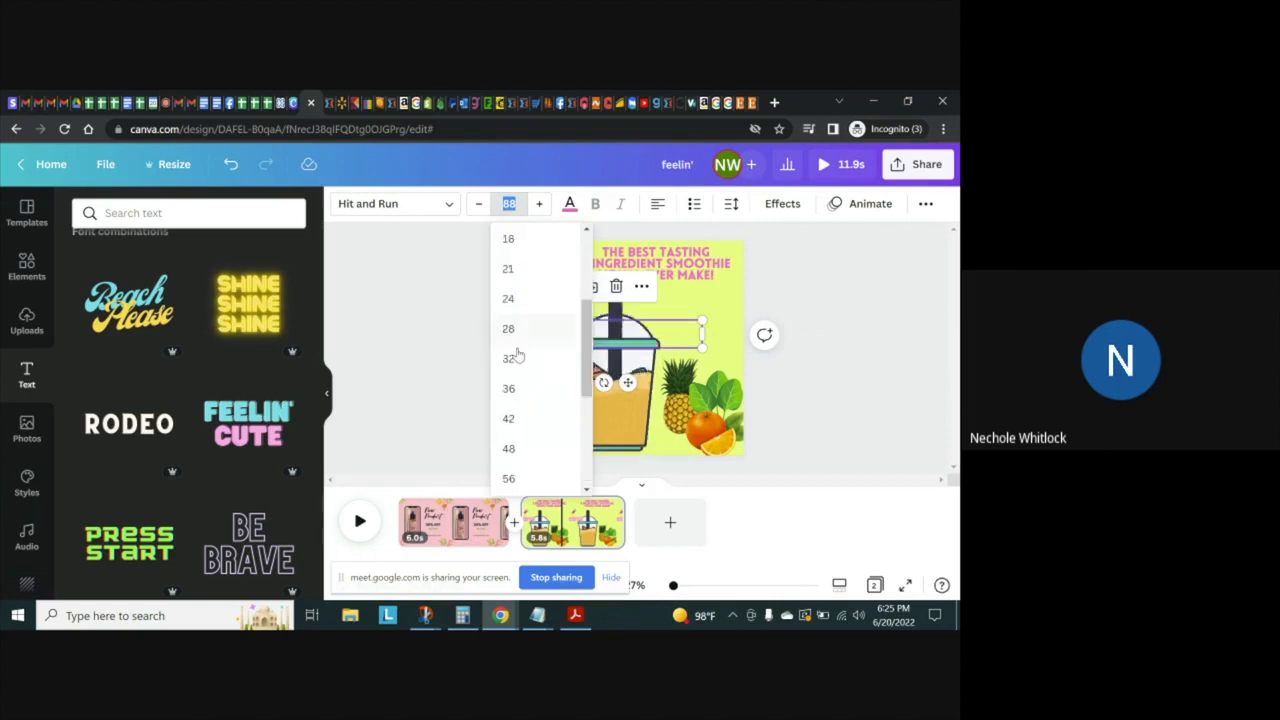
left_click(510, 388)
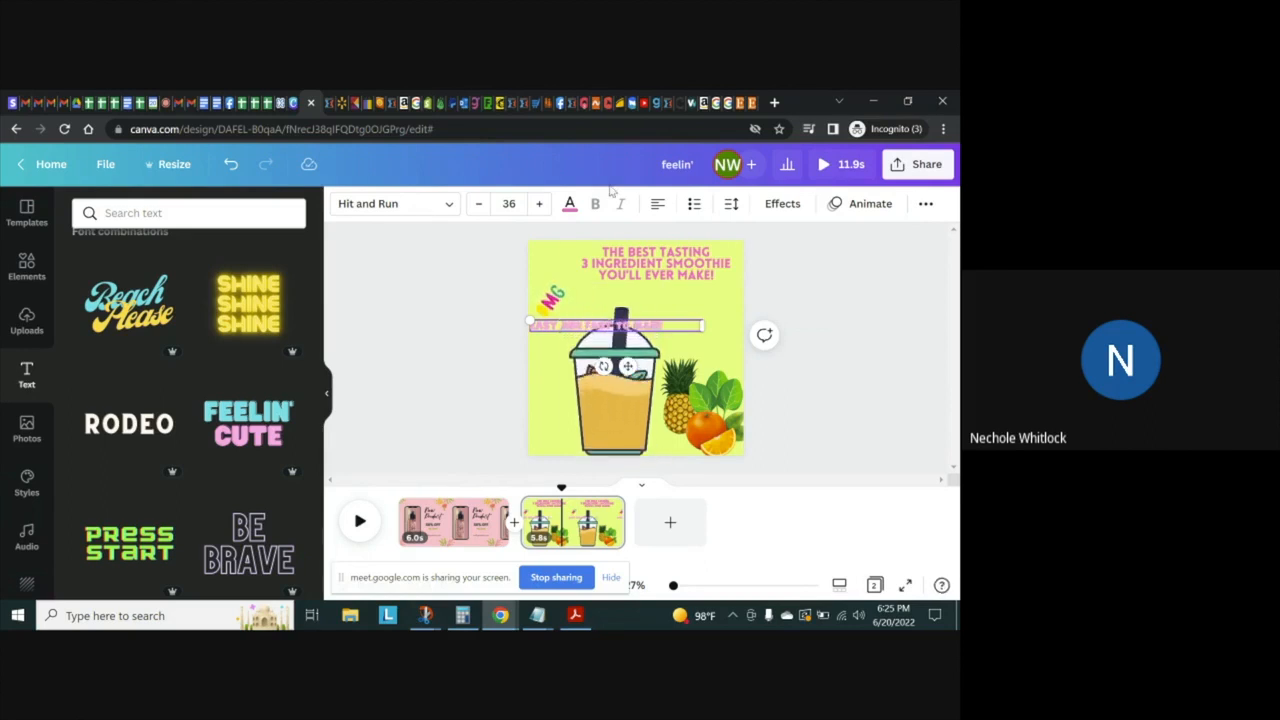
Change the "EASY AND FAST TO MAKE" text to the Alta font and color it dark green #317c35
left_click(448, 203)
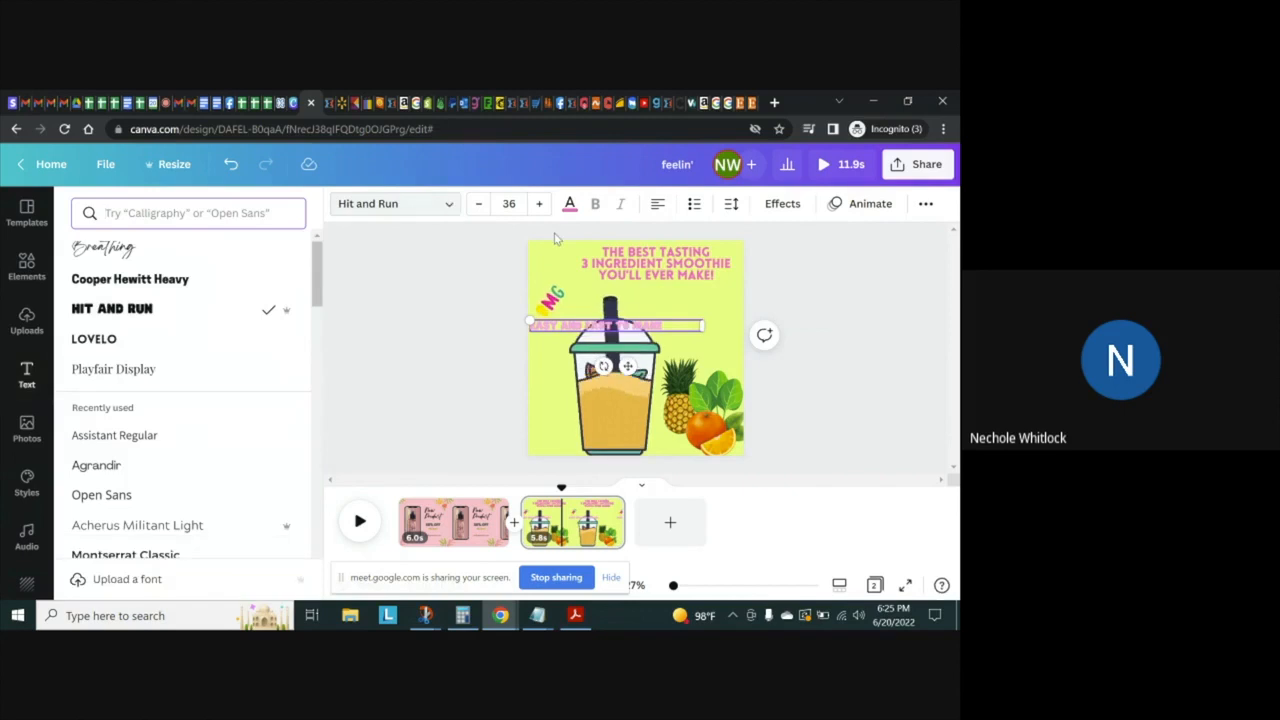
left_click_drag(318, 286, 318, 628)
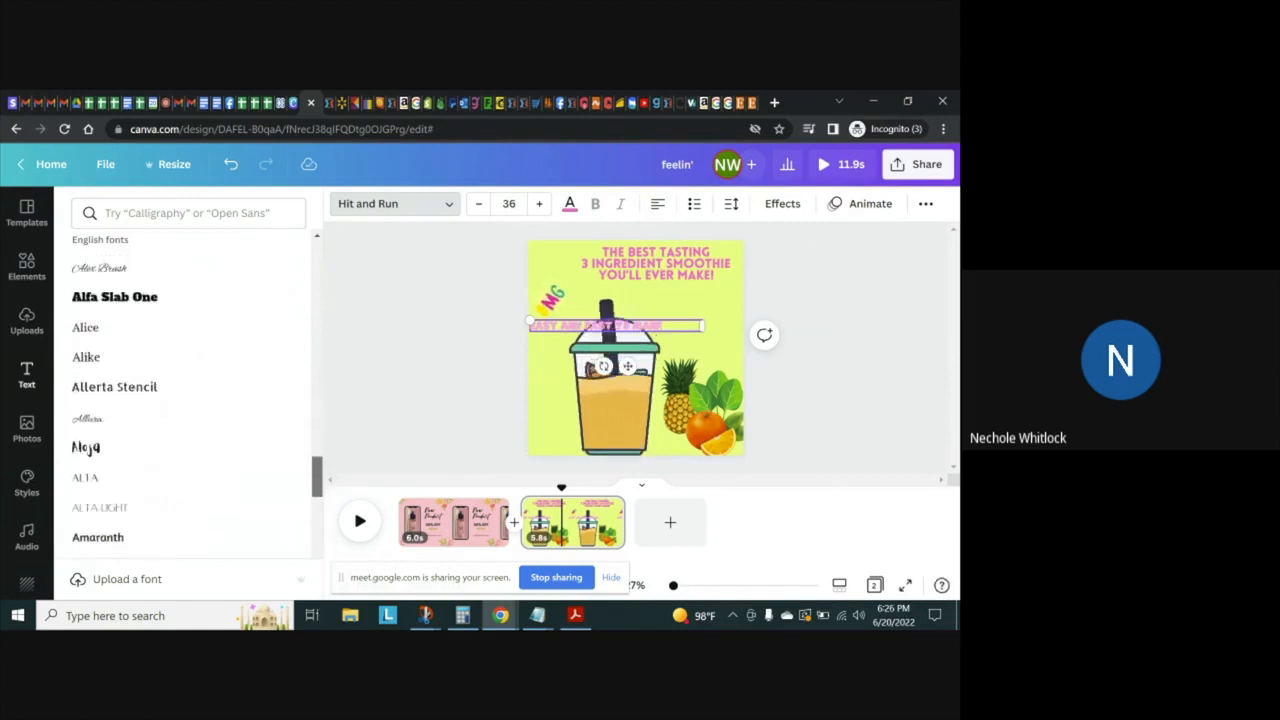
left_click(103, 479)
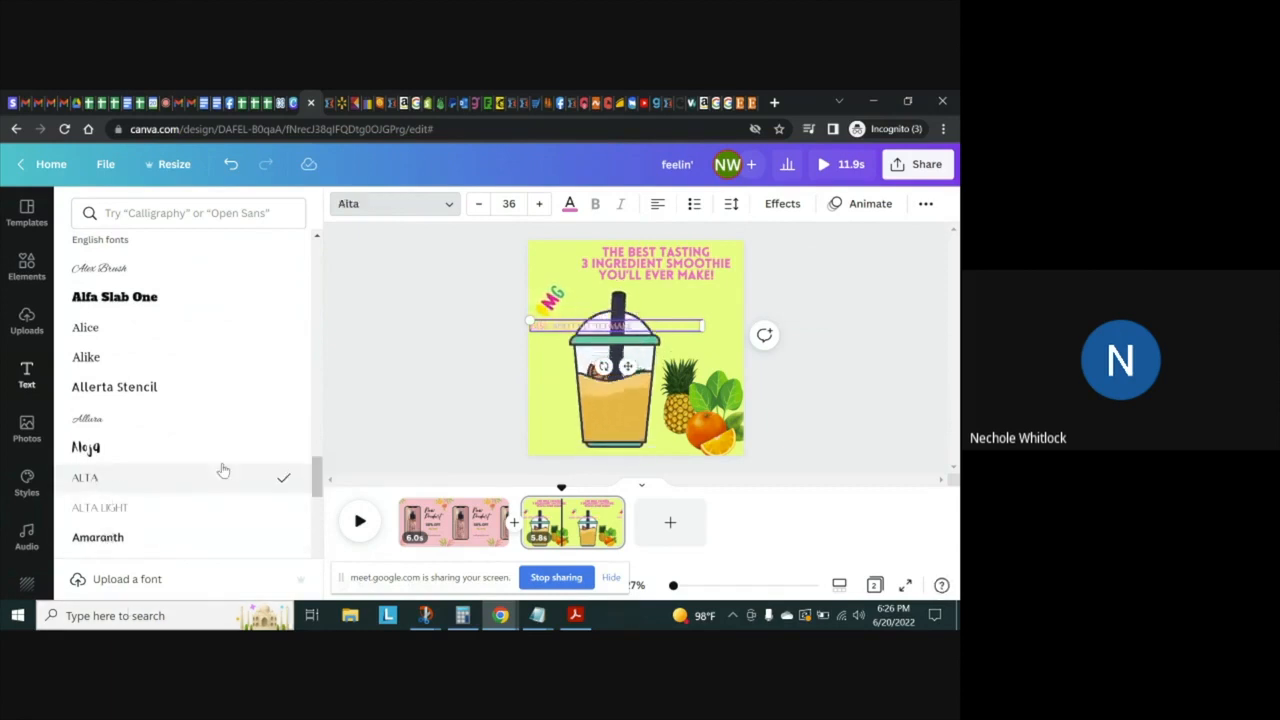
left_click(570, 204)
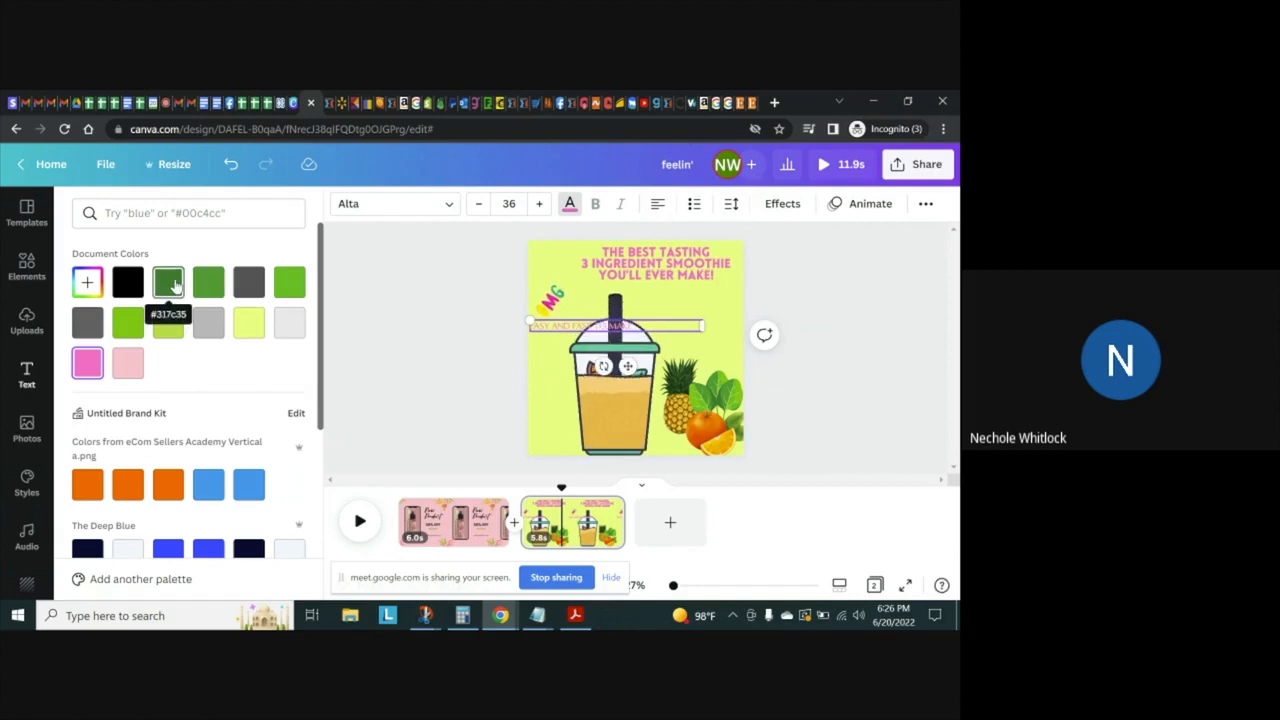
left_click(169, 283)
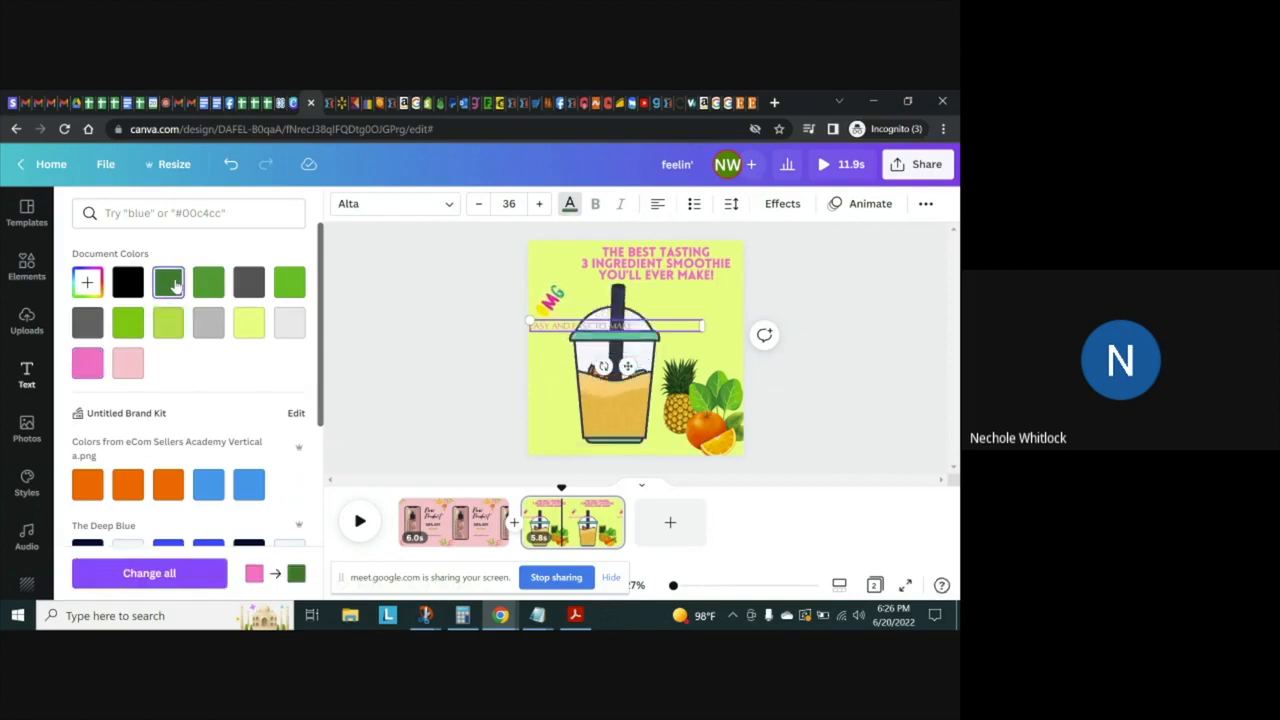
key("Escape")
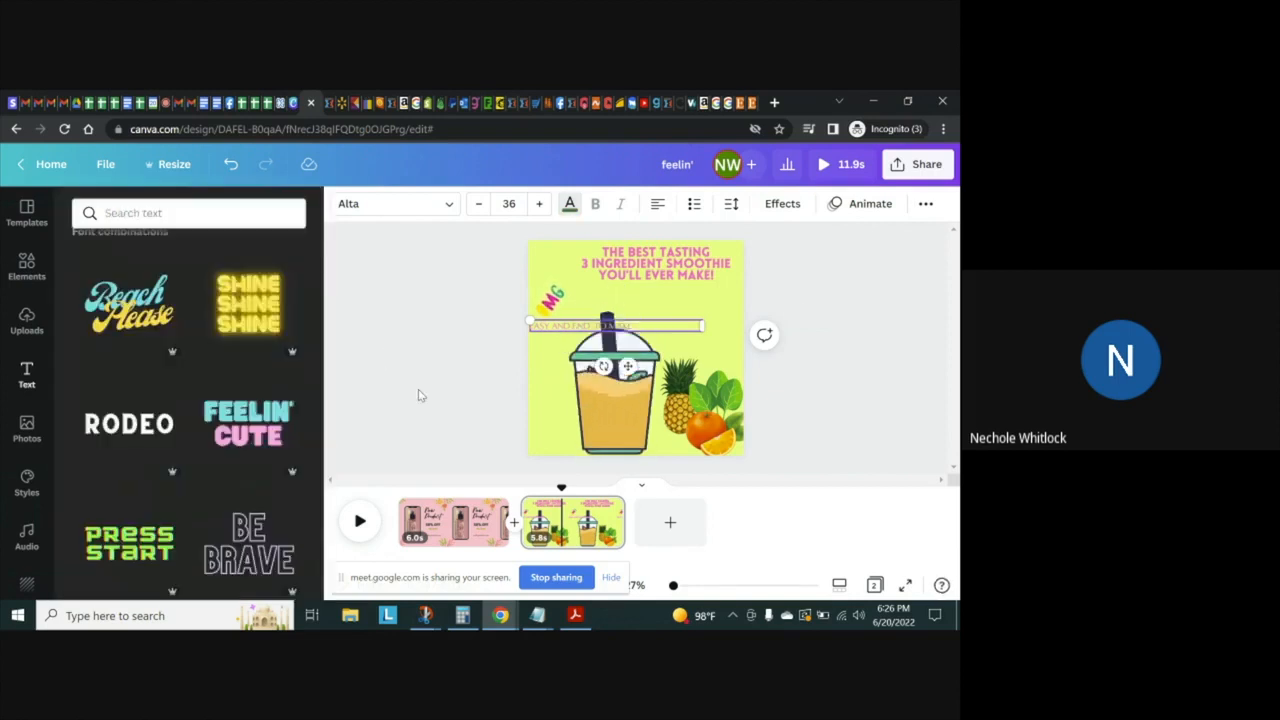
Try a dark green Splice color and the Lift and Neon effects on the "EASY AND FAST TO MAKE" text
left_click(772, 204)
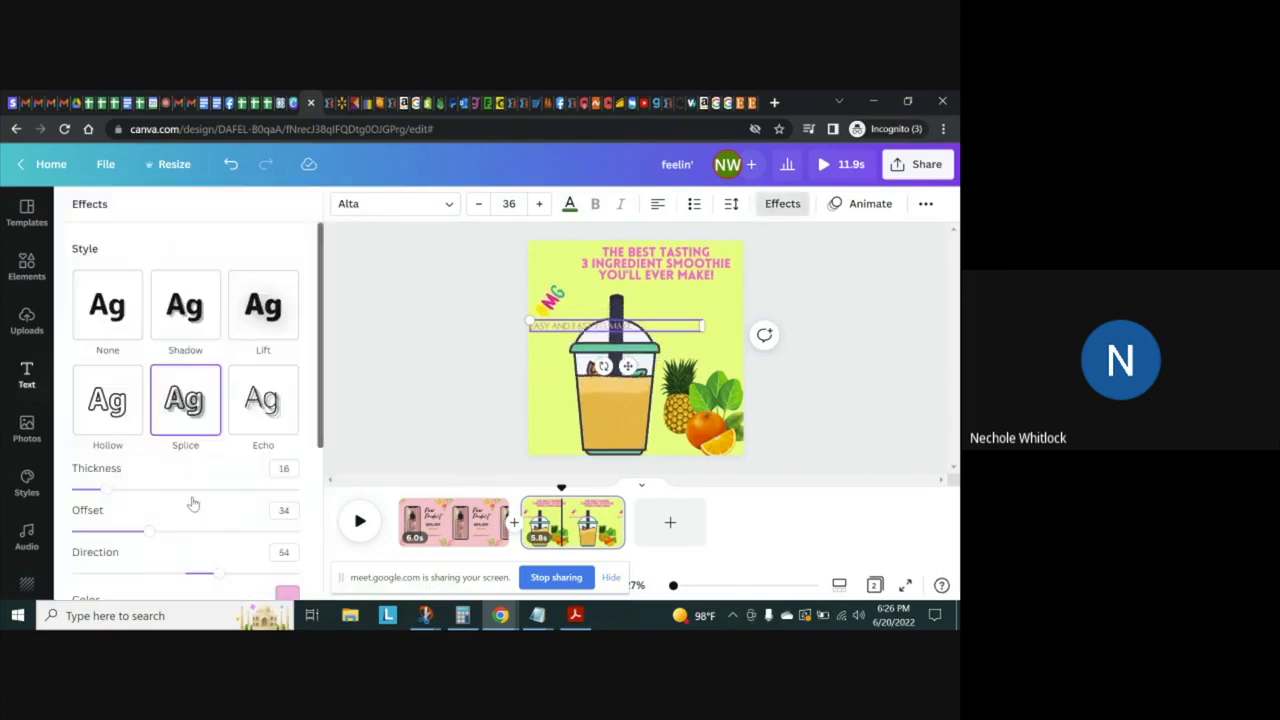
left_click(286, 594)
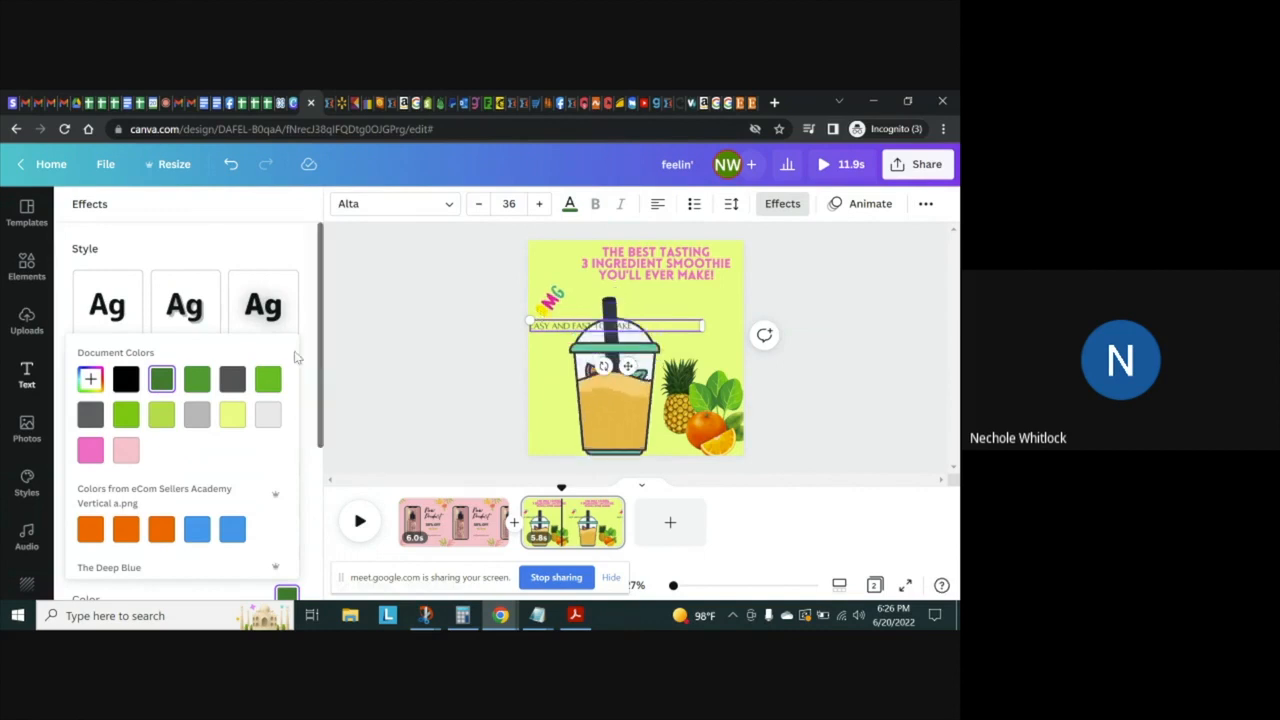
left_click(264, 302)
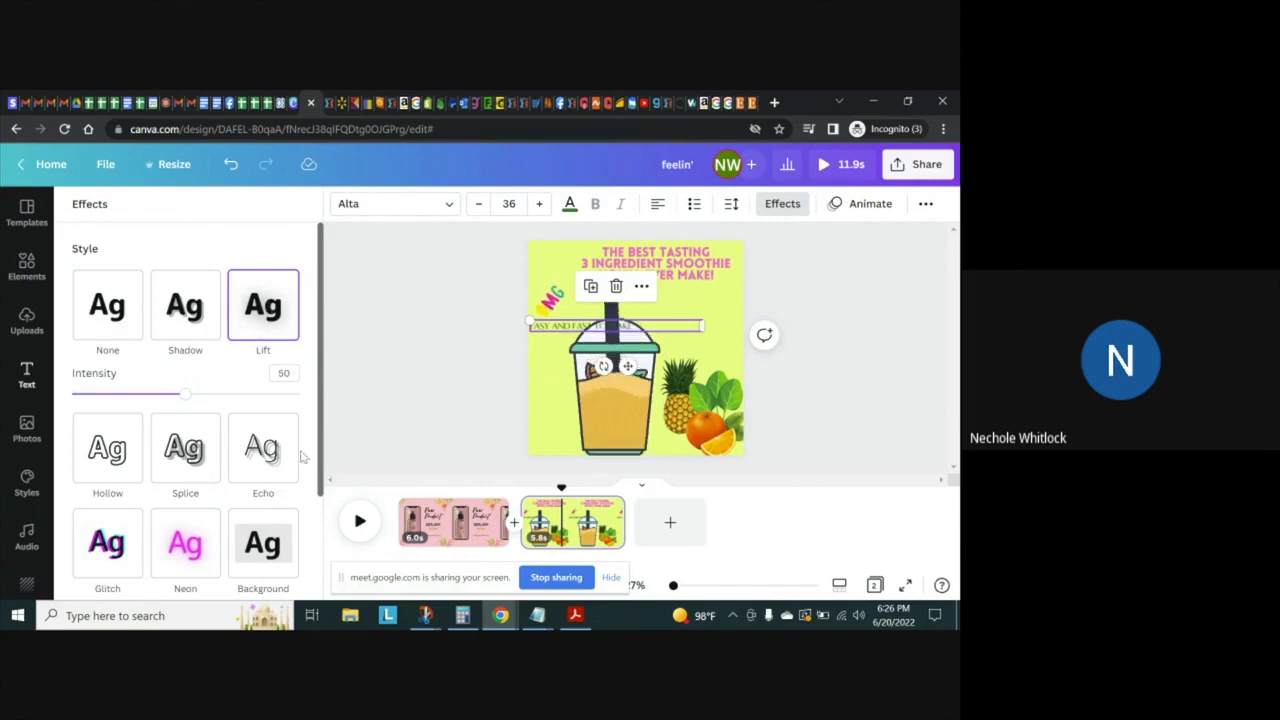
scroll(250, 460, "down", 2)
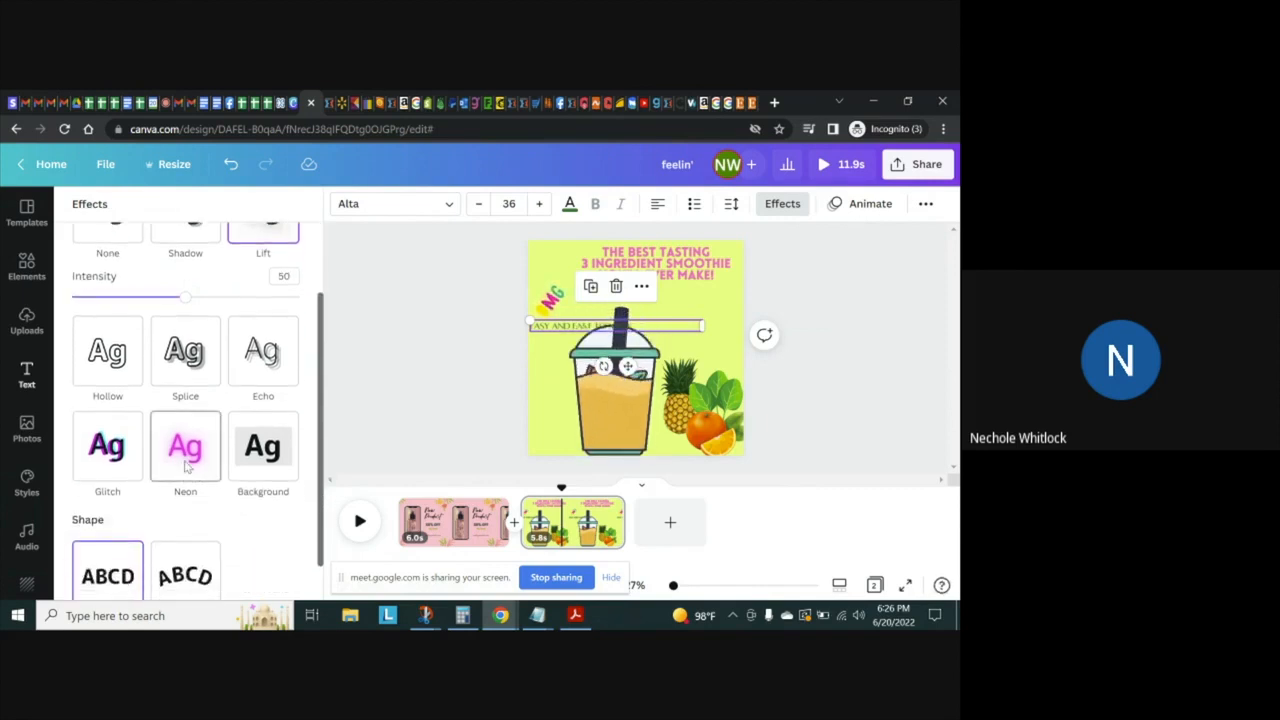
left_click(185, 465)
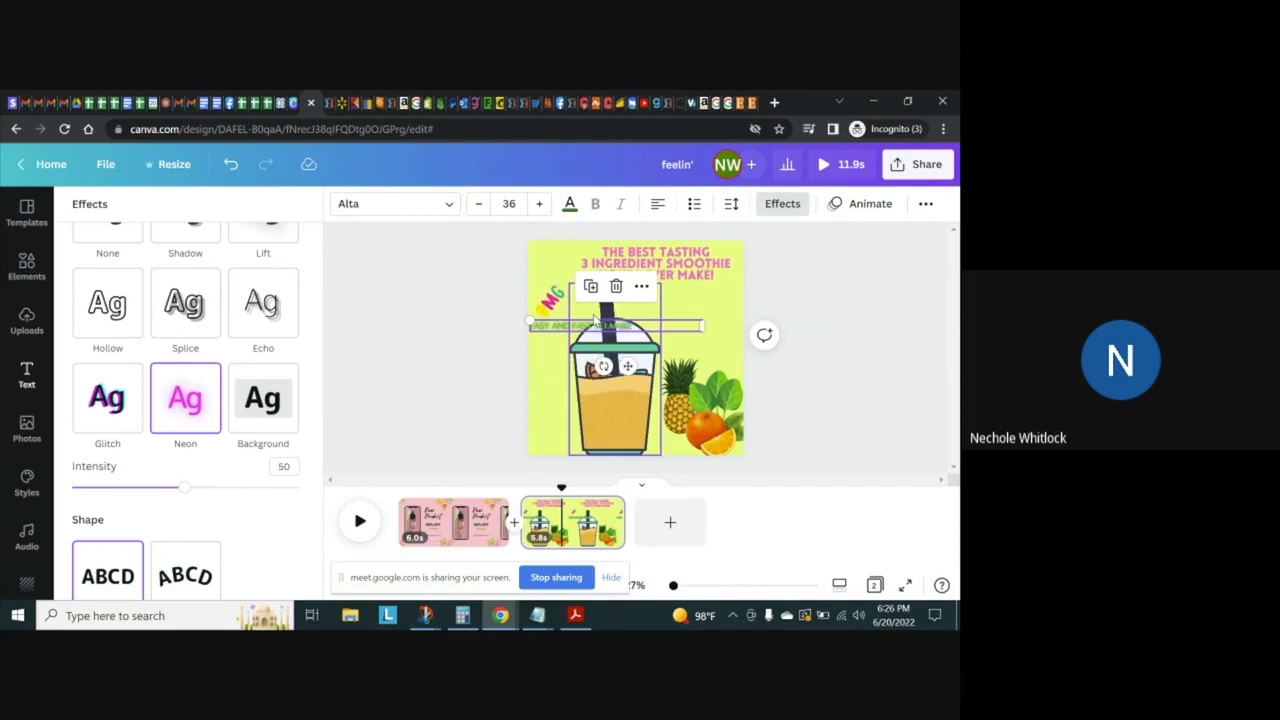
Try the Background and Echo effects on the tagline and settle on the Lift effect at intensity 50
right_click(687, 594)
left_click(676, 590)
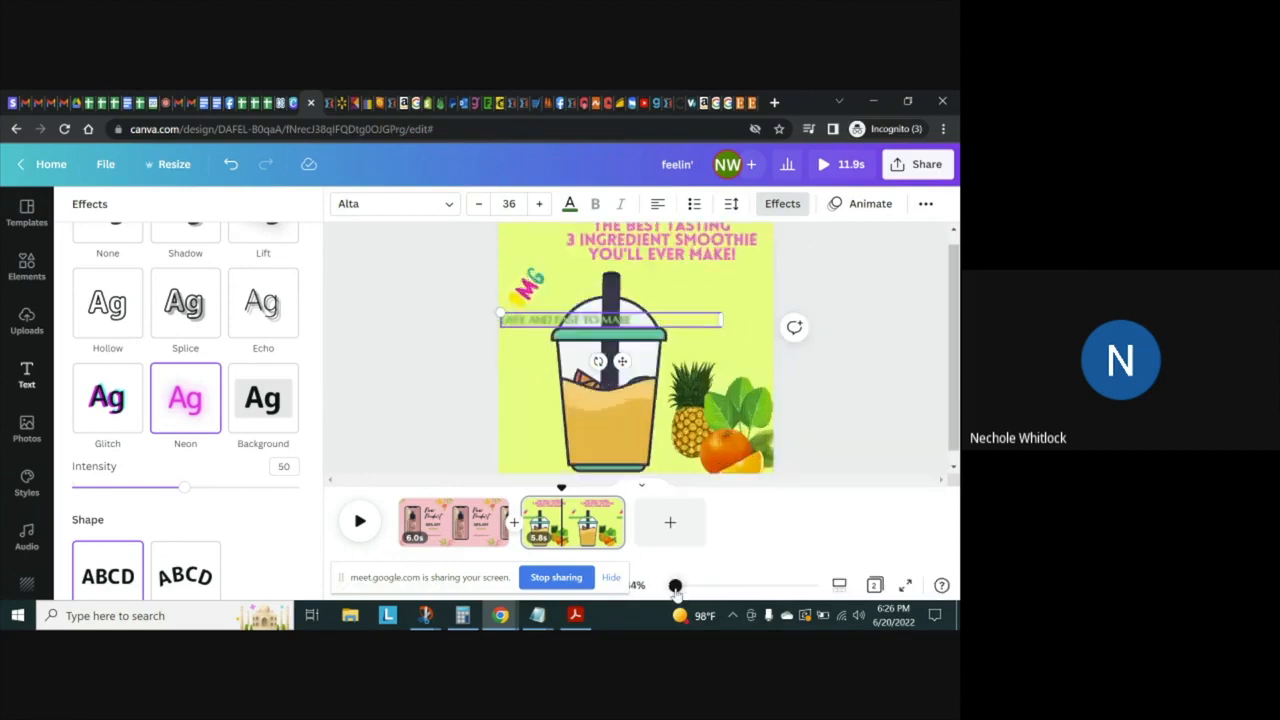
mouse_move(676, 587)
left_mouse_down()
mouse_move(757, 587)
mouse_move(680, 591)
left_mouse_up()
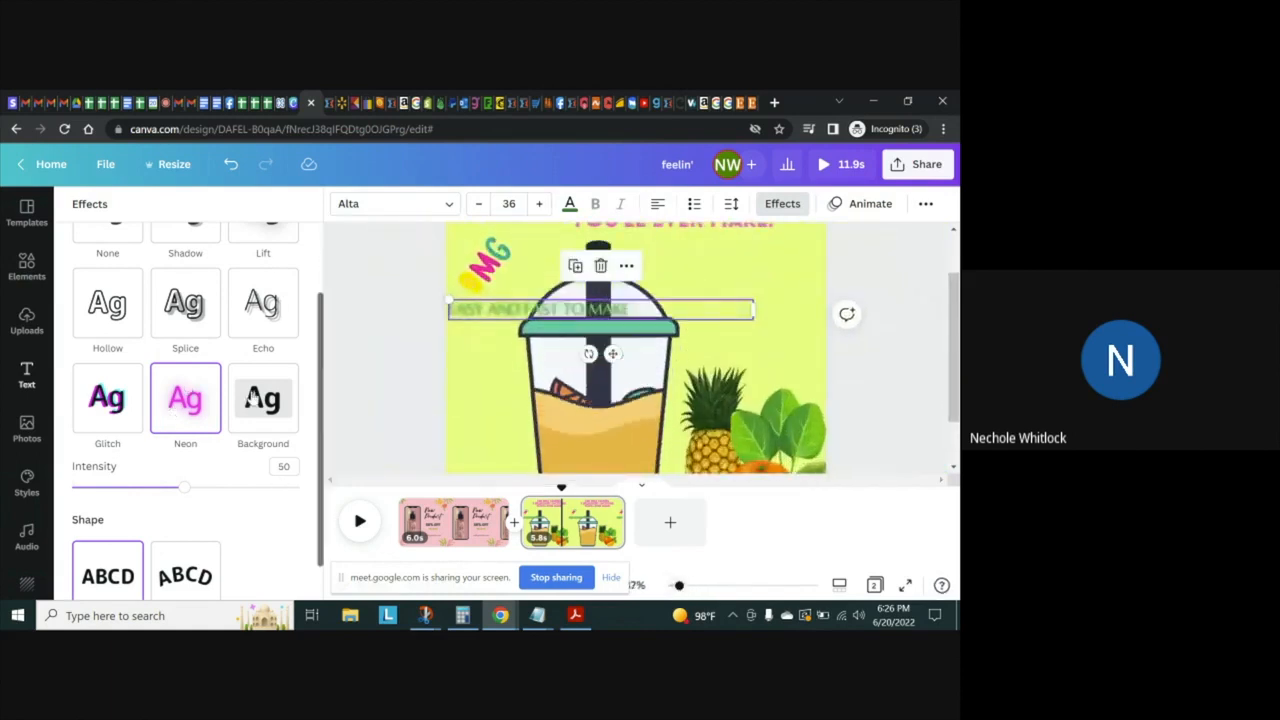
left_click(268, 397)
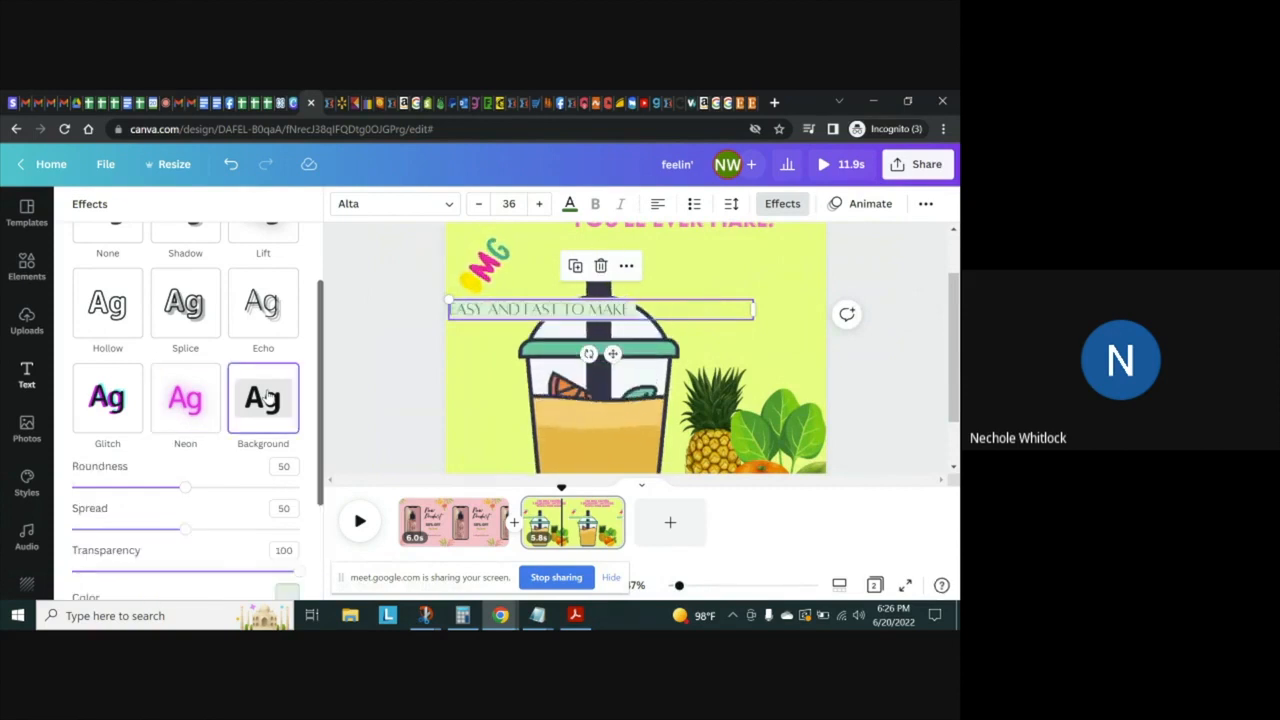
left_click(257, 311)
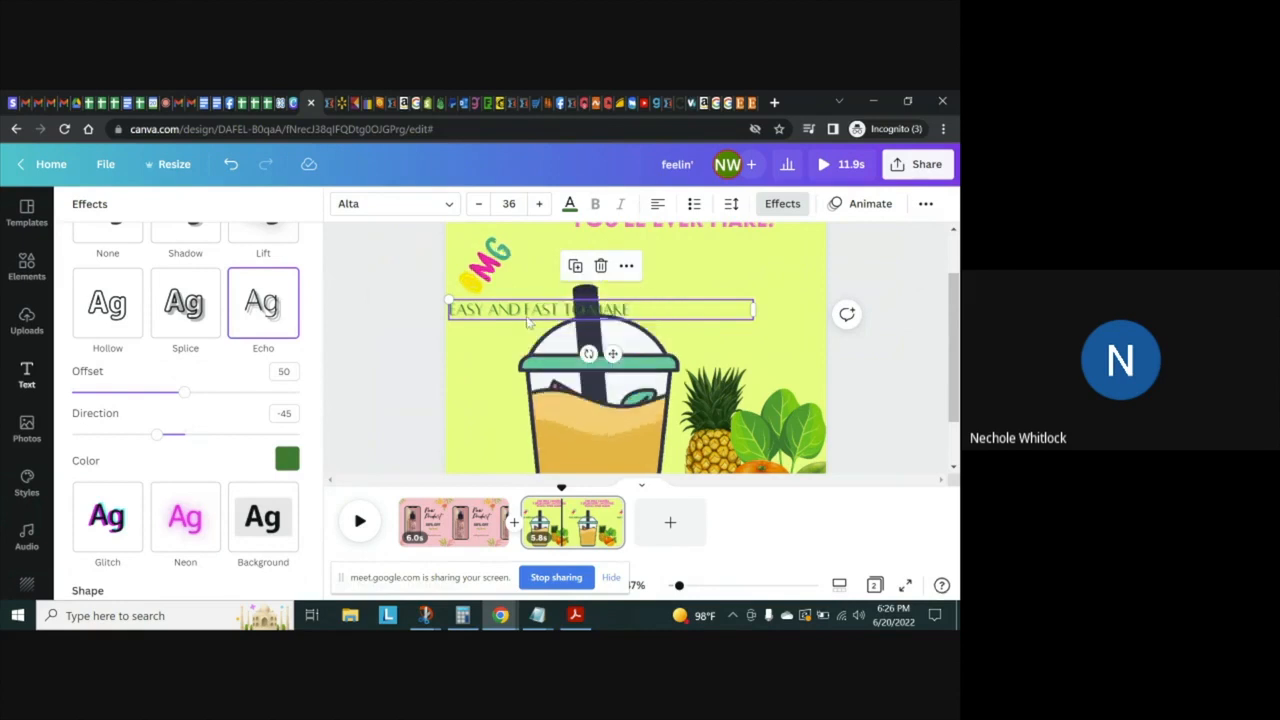
scroll(316, 378, "up", 2)
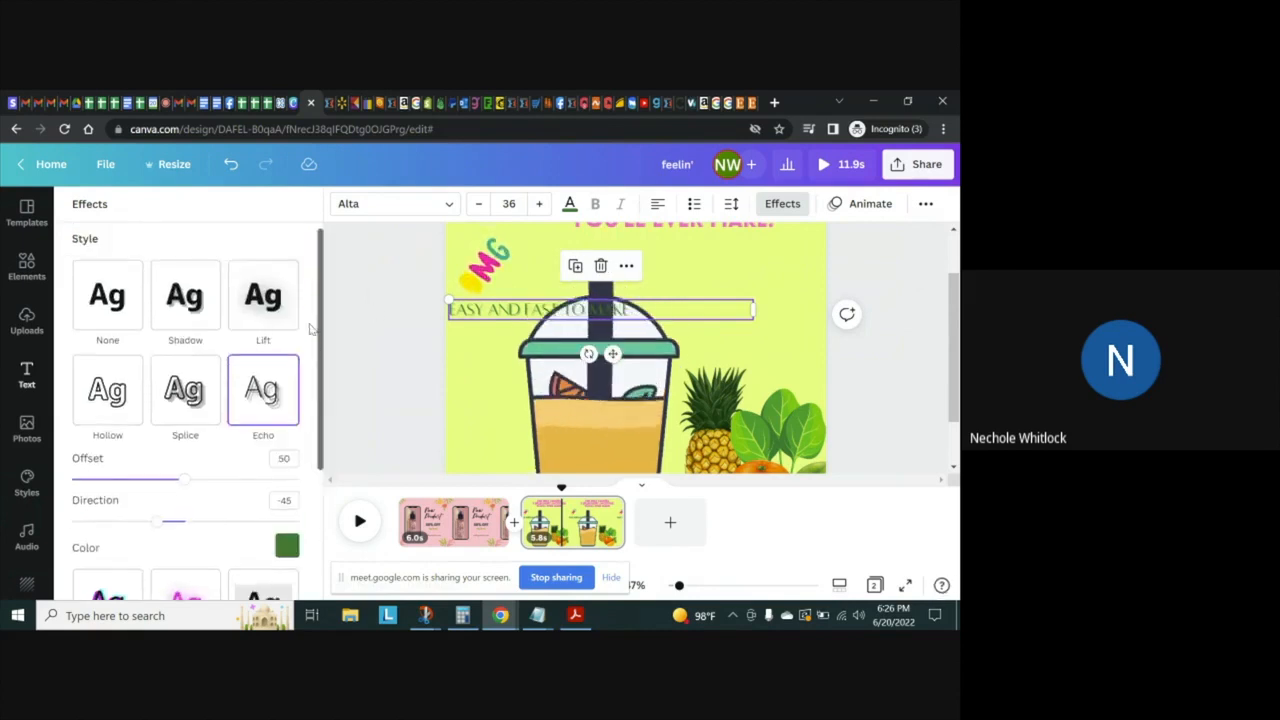
left_click(268, 312)
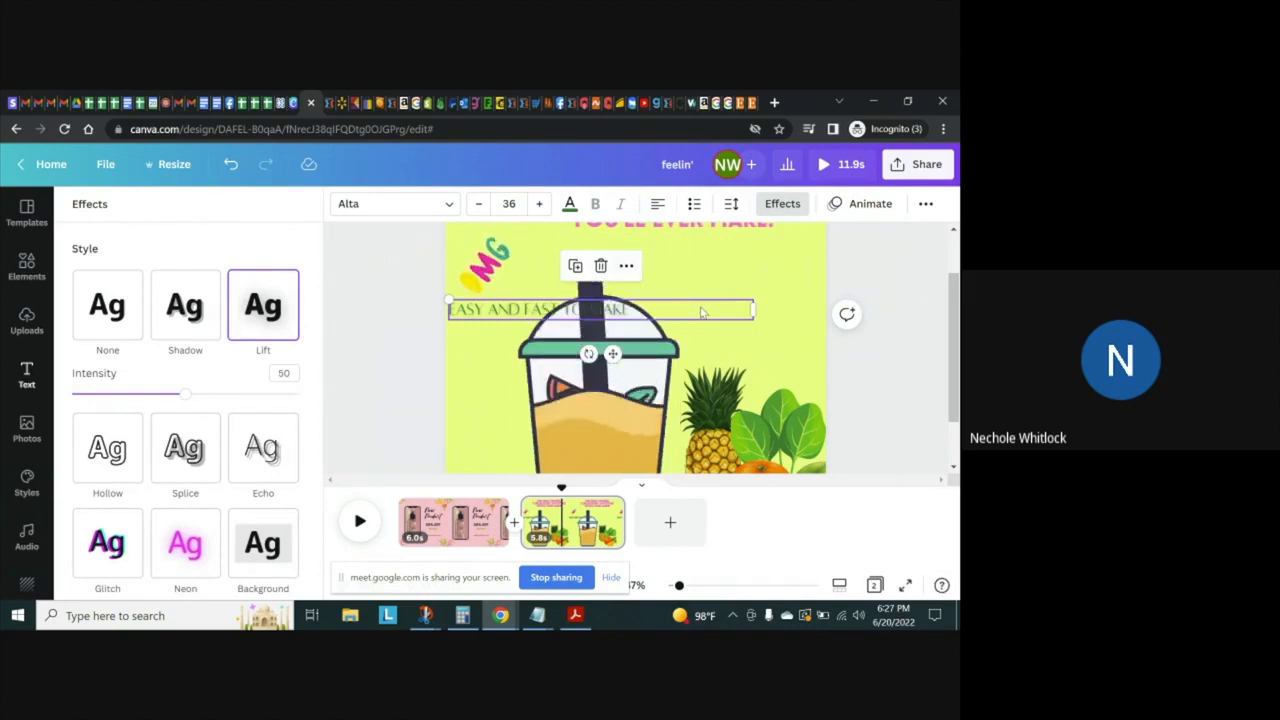
Move the tagline beside the cup at the page's right edge and place the OMG sticker above its start, tilted upward
left_click_drag(697, 313, 760, 294)
left_click_drag(486, 268, 668, 385)
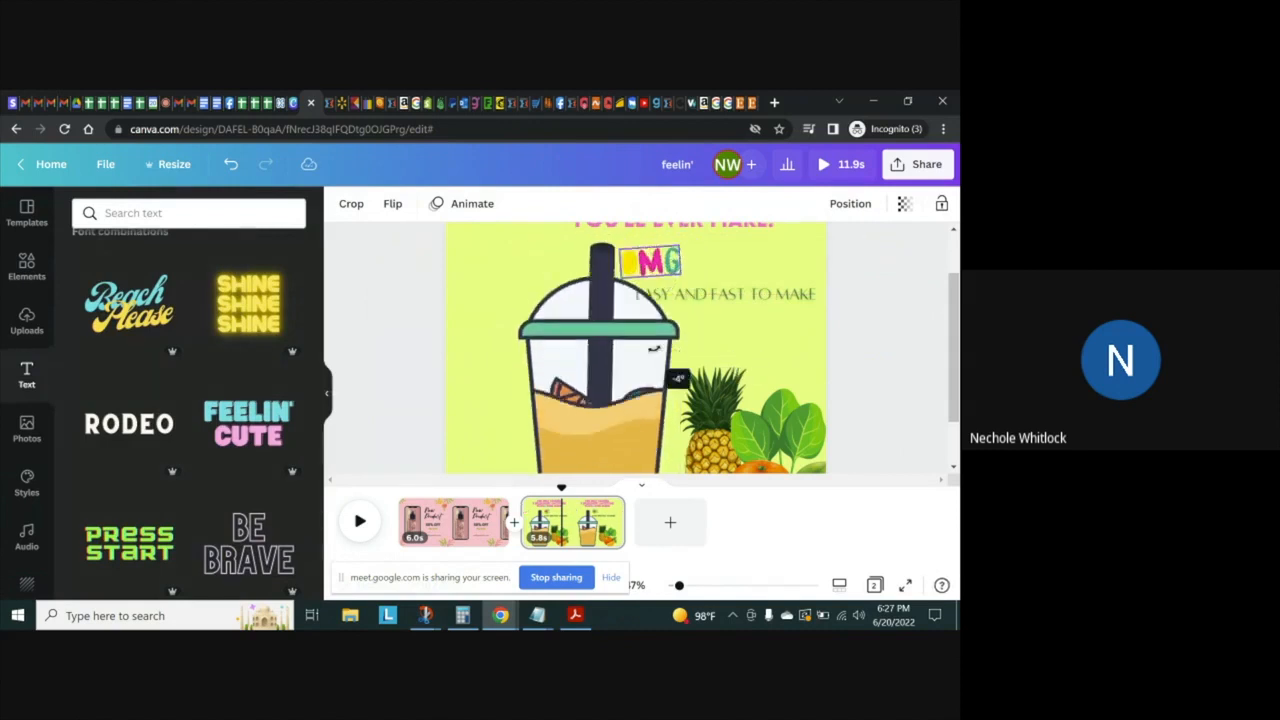
left_click_drag(660, 349, 680, 352)
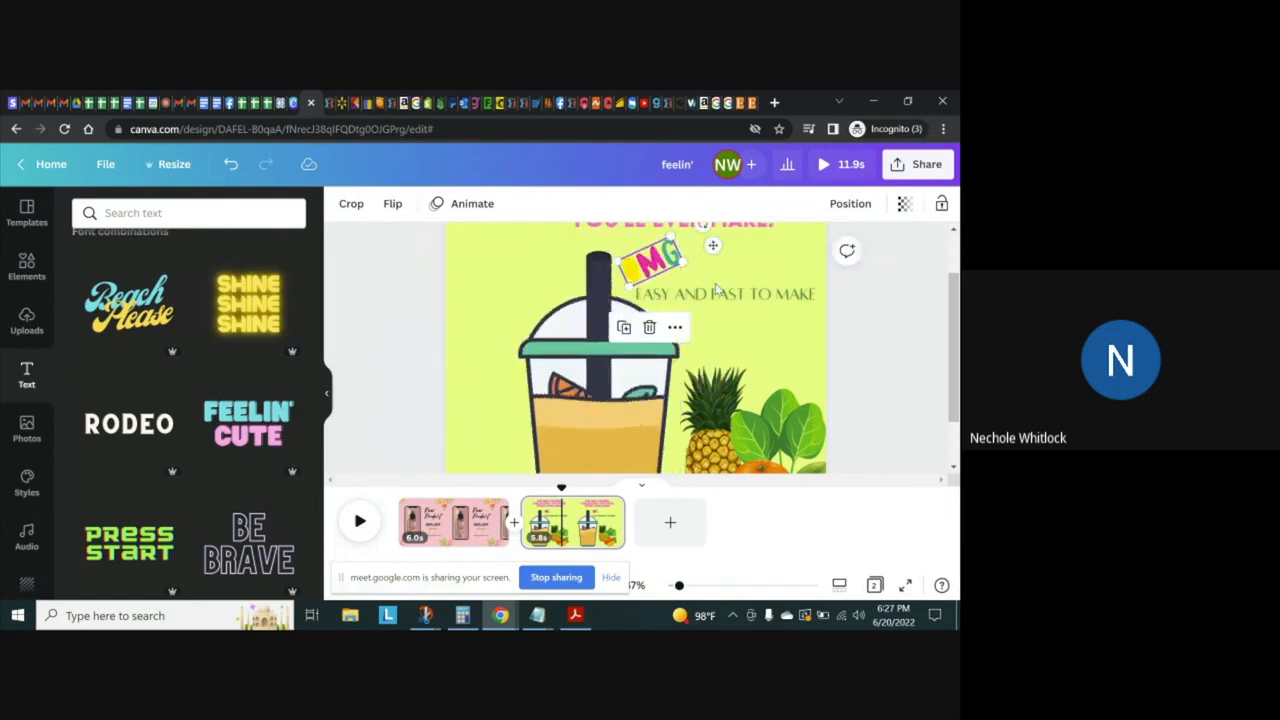
Narrow the tagline's text box so it wraps onto two lines and shift the OMG sticker right to sit above it
left_click(722, 297)
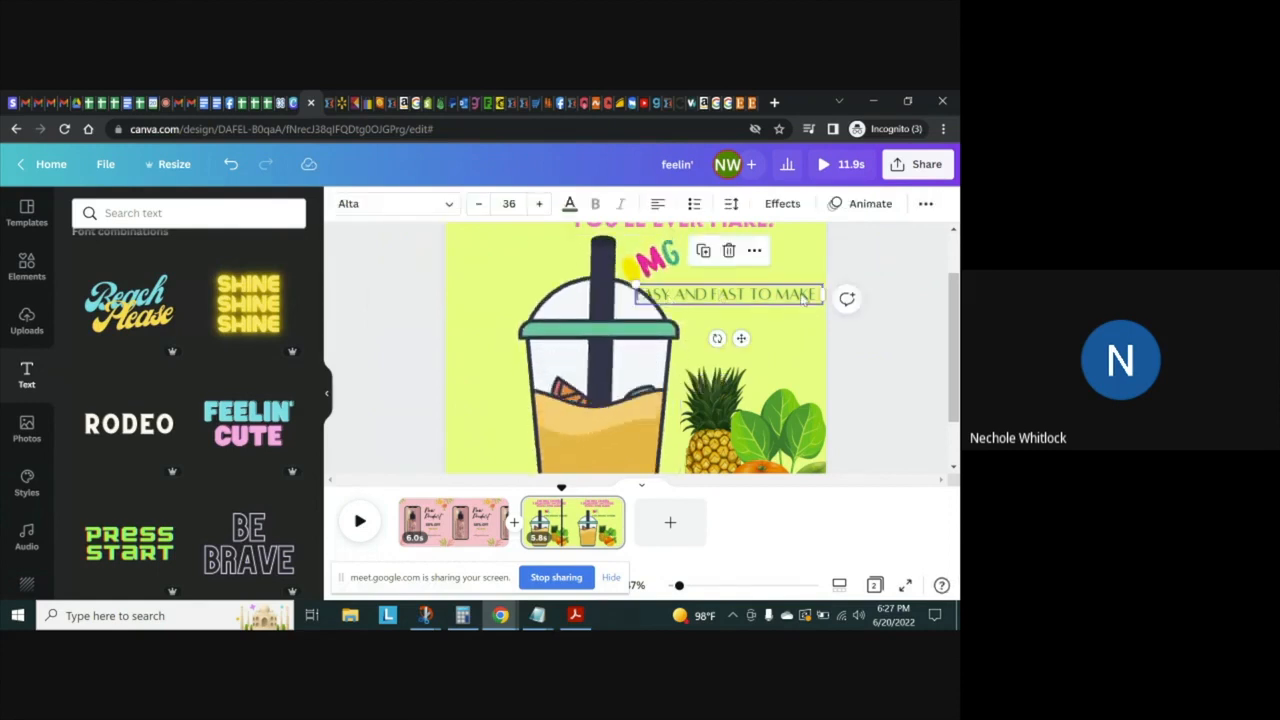
left_click_drag(823, 296, 794, 291)
left_click_drag(665, 260, 722, 266)
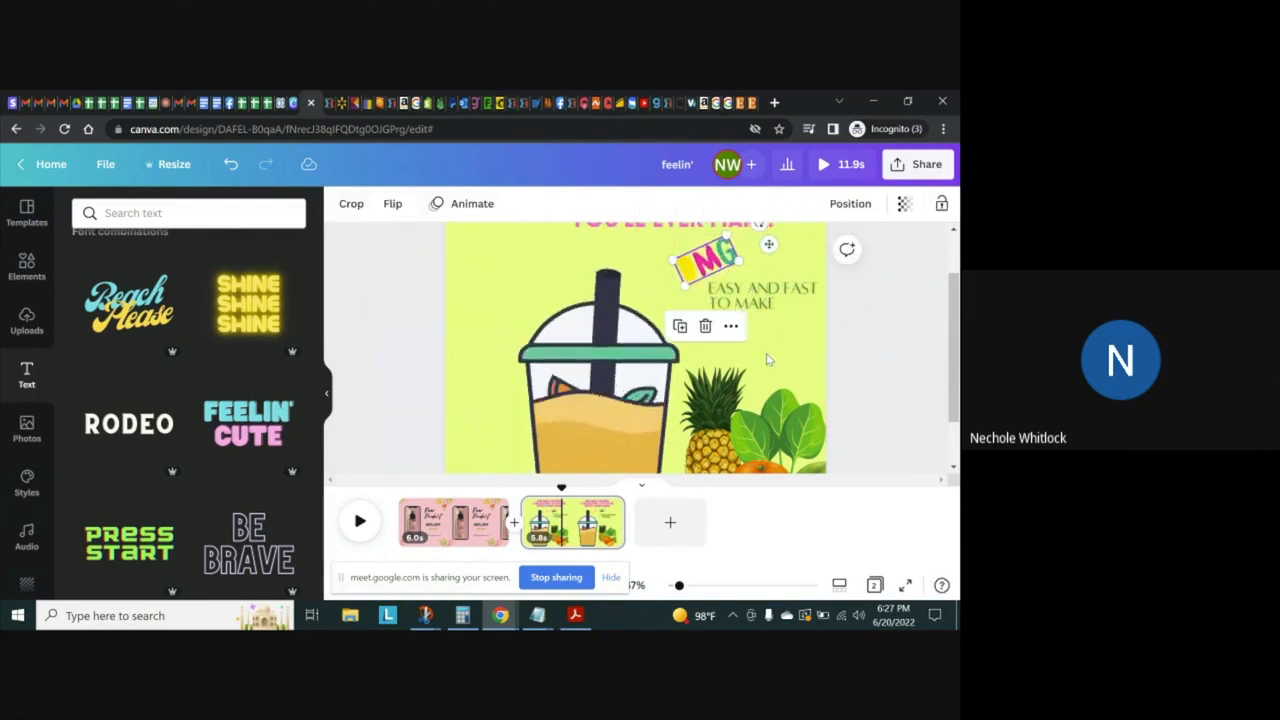
Try the Allerta Stencil font on the tagline and settle on Anteb Bold
left_click(772, 293)
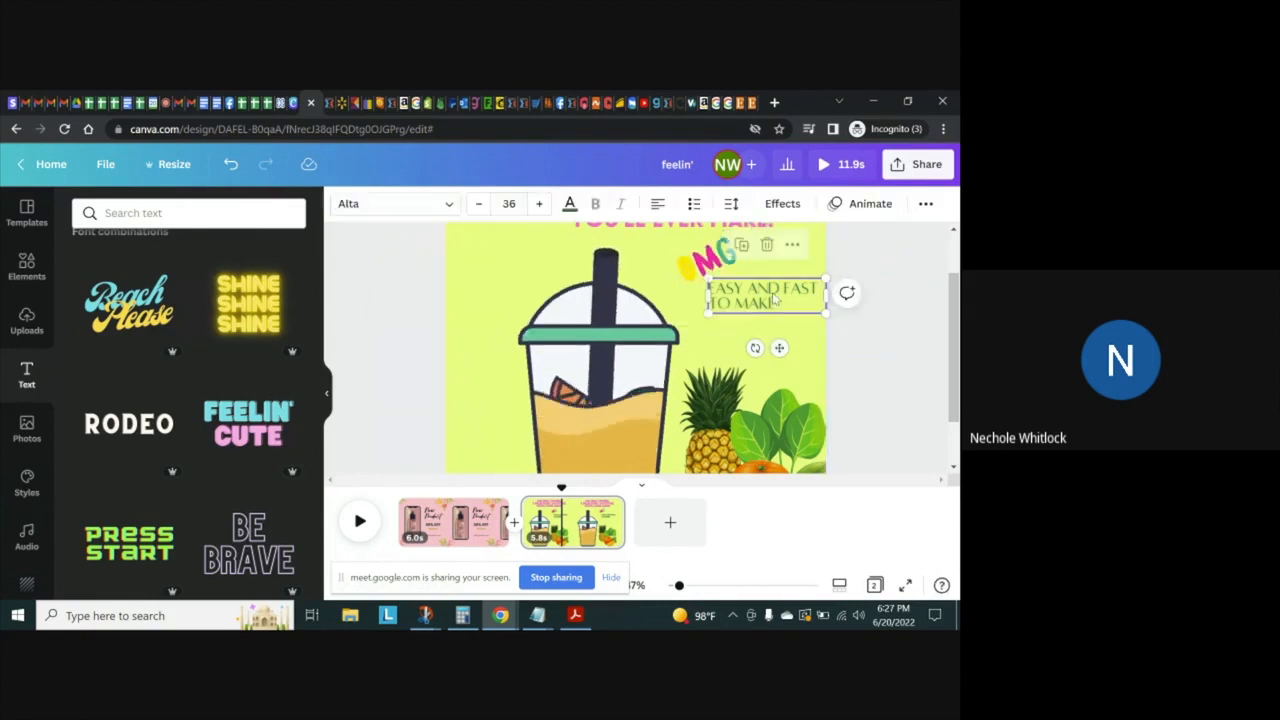
left_click(443, 204)
left_click(200, 387)
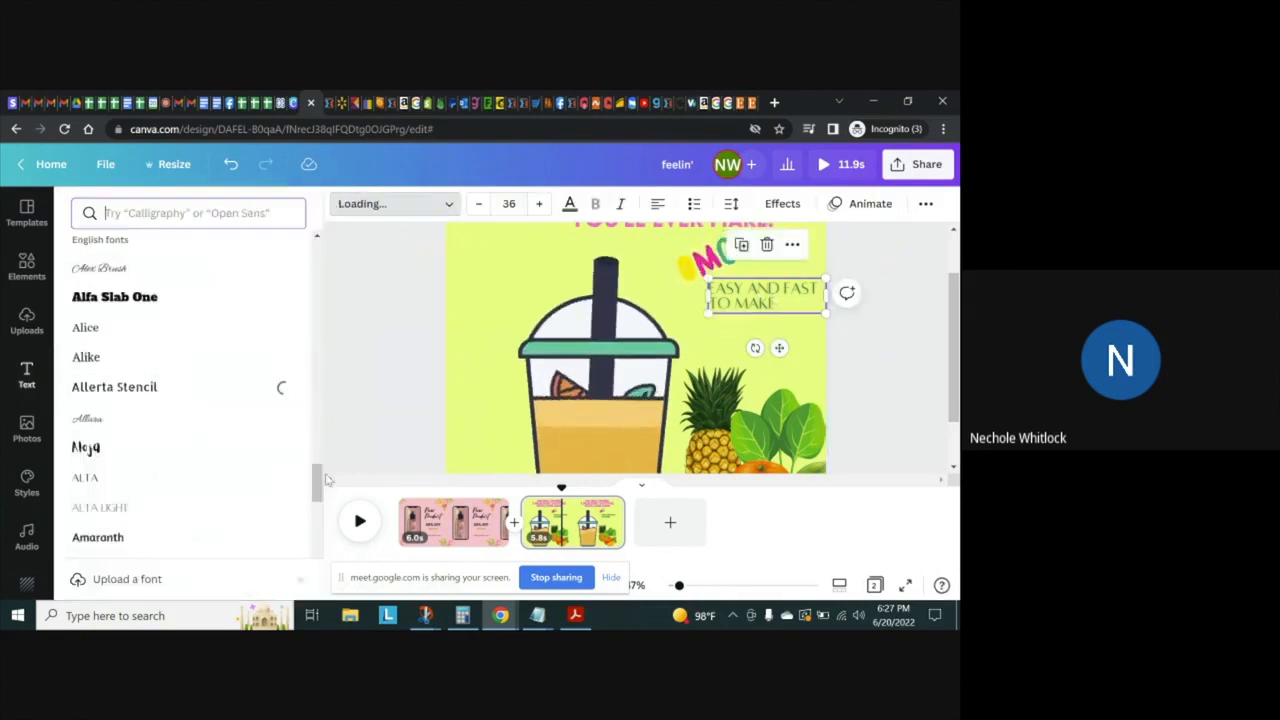
scroll(320, 480, "down", 5)
scroll(322, 556, "down", 1)
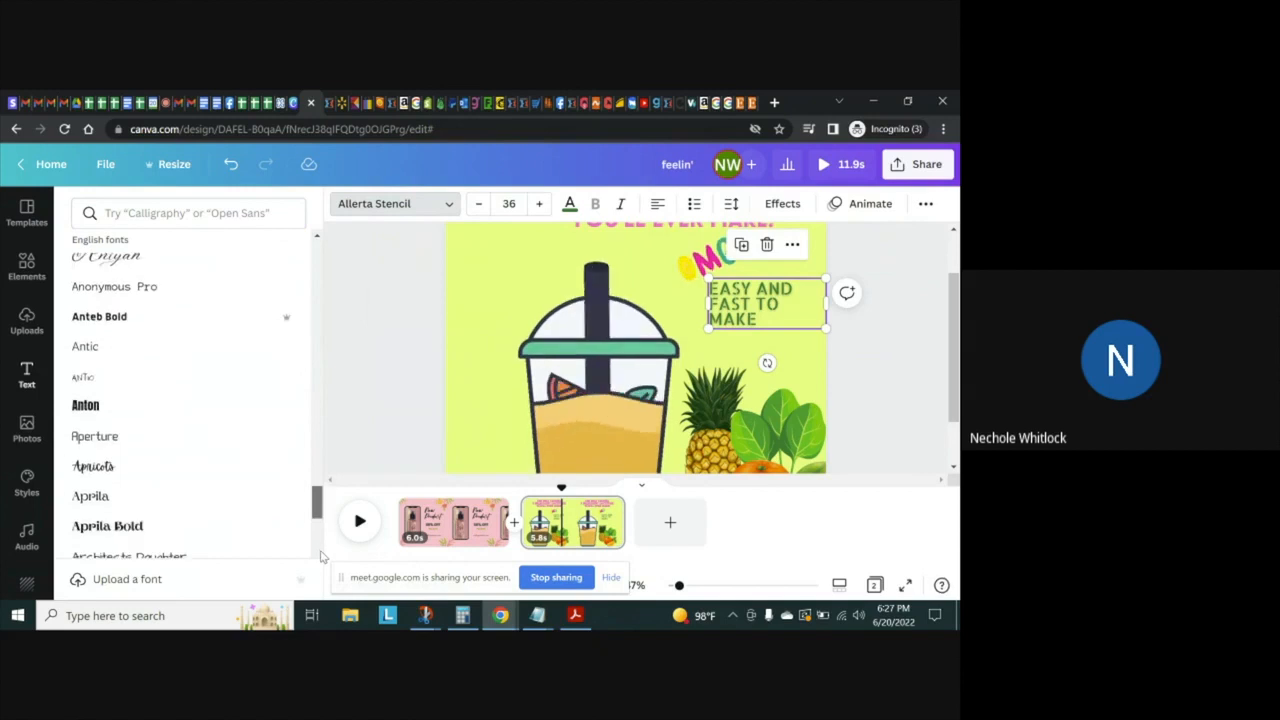
left_click(166, 318)
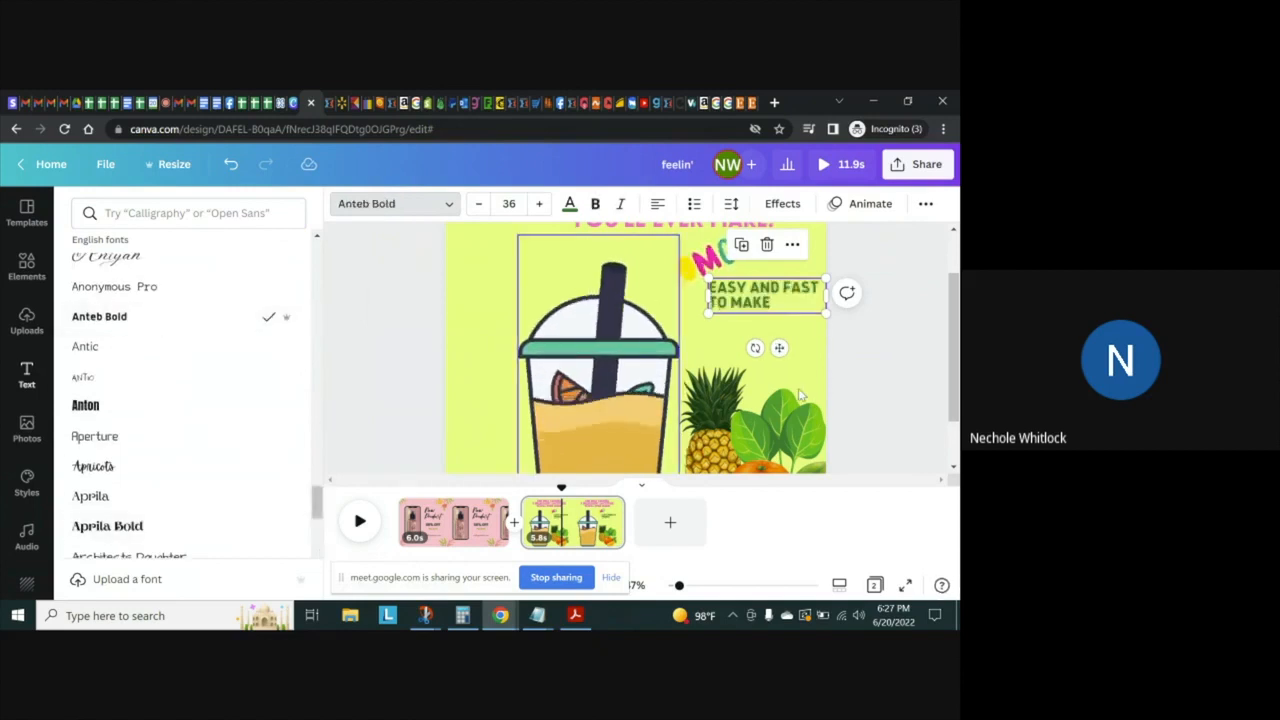
left_click(901, 357)
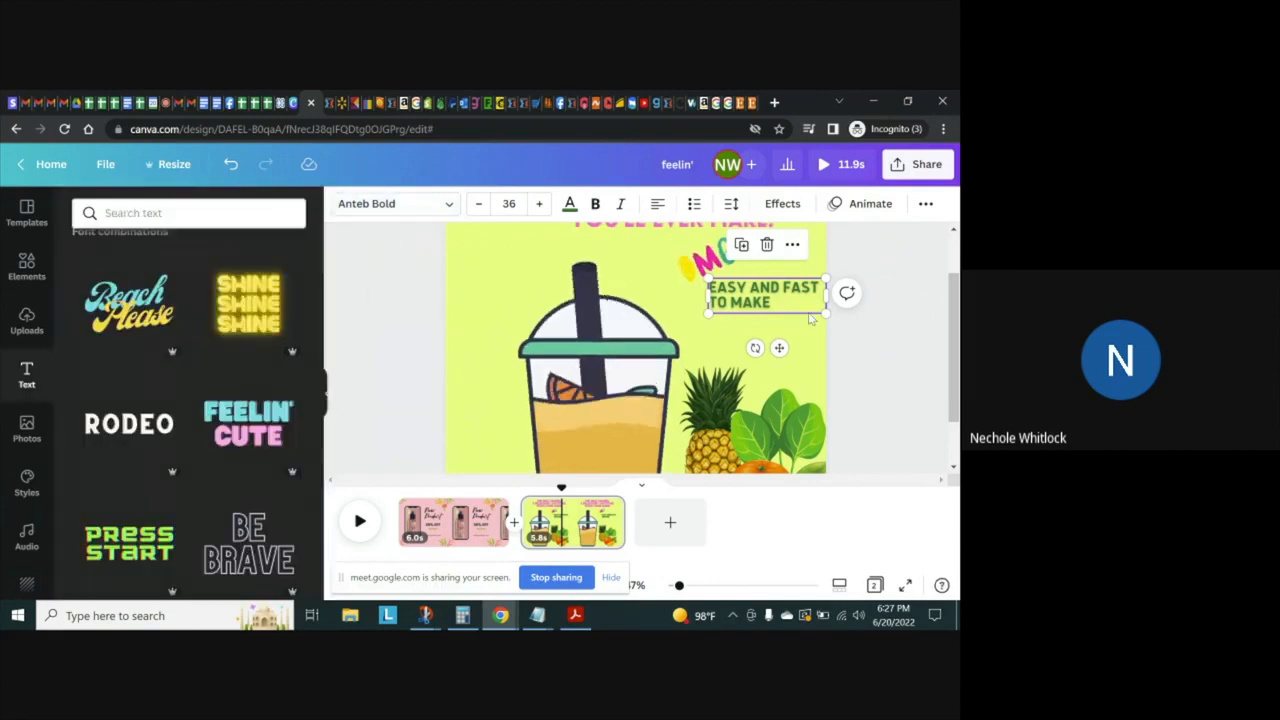
Delete the words "EASY AND" from the tagline, keeping "FAST TO MAKE"
left_click(771, 292)
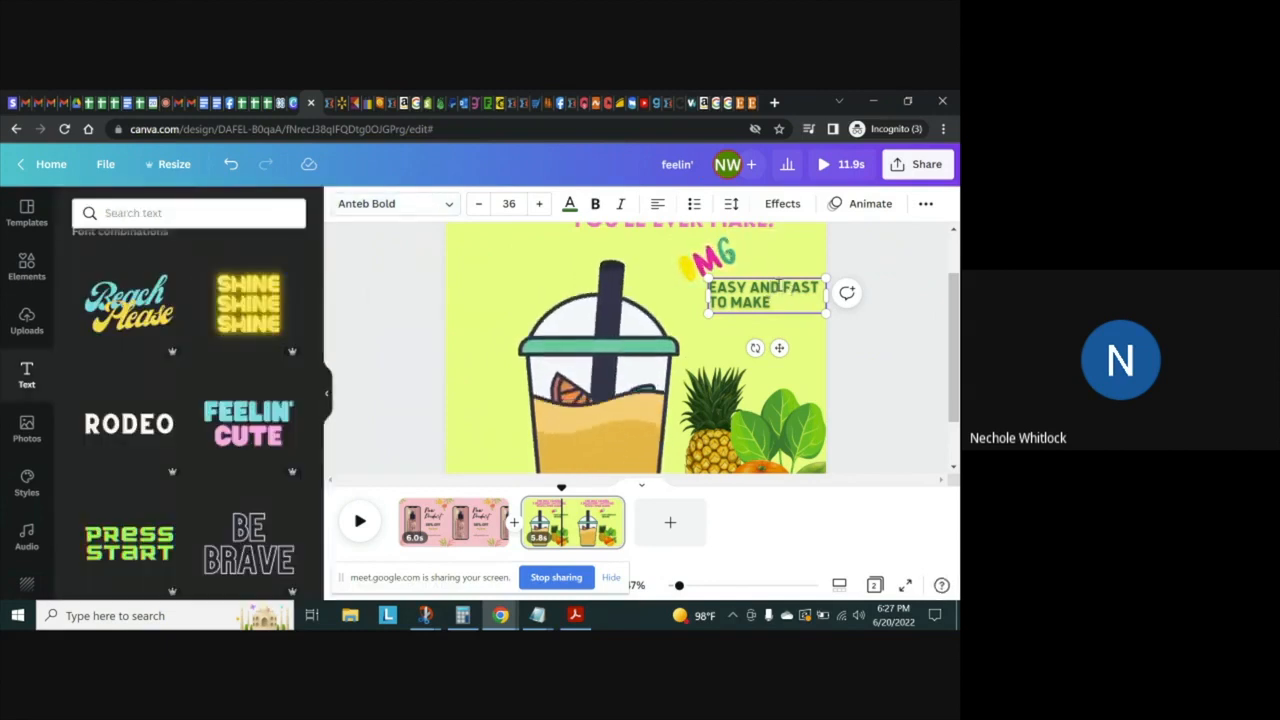
key("BackSpace")
key("BackSpace")
key("BackSpace")
key("BackSpace")
key("BackSpace")
key("BackSpace")
key("BackSpace")
key("BackSpace")
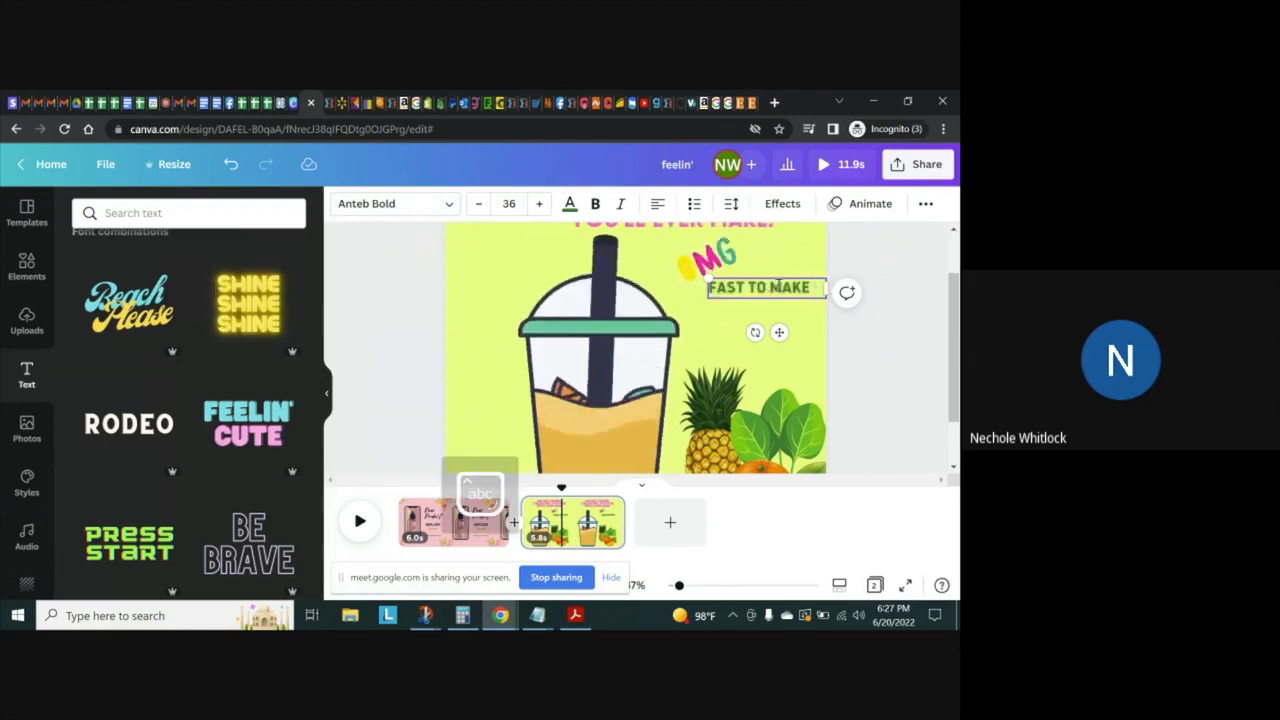
Extend the tagline's wording to read "SUPER FAST AND EASY TO MAKE"
type("SUPER")
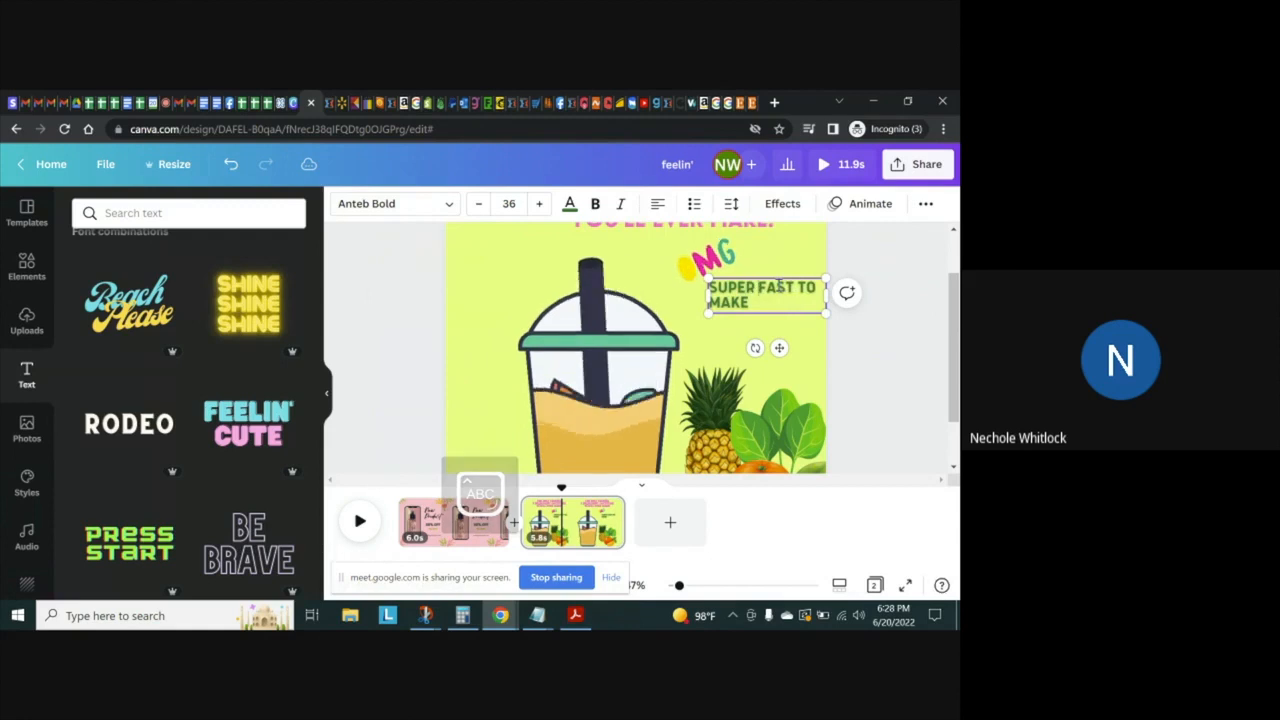
key("Right")
key("Right")
key("Right")
key("Right")
key("Right")
type("AND EASY TO")
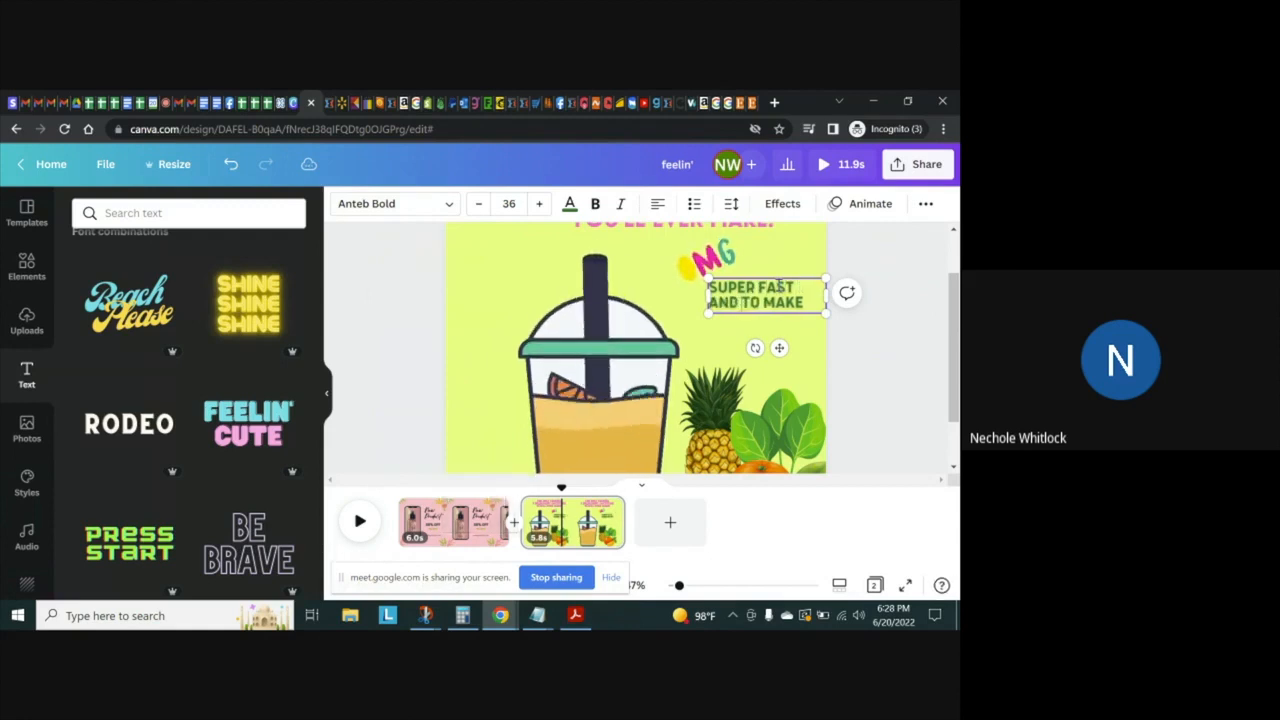
key("BackSpace")
key("BackSpace")
key("BackSpace")
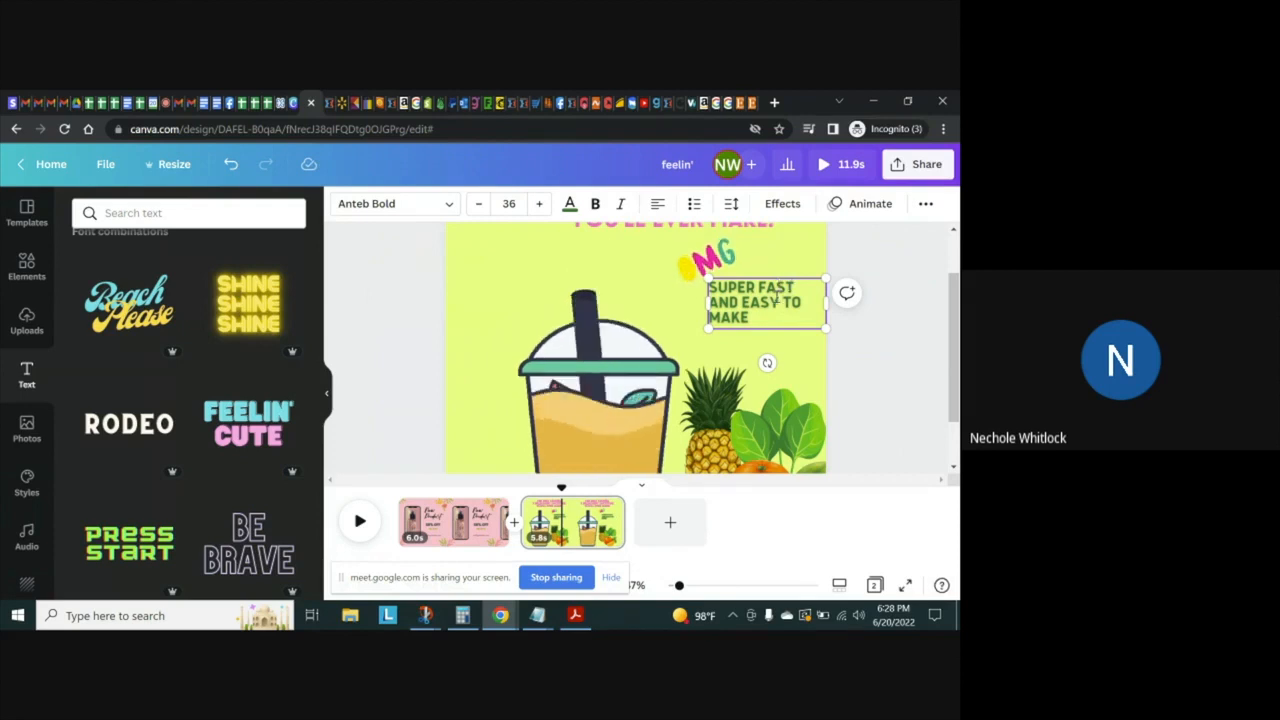
Widen the tagline's text box slightly so it wraps onto two lines, and shift the OMG sticker left and slightly down
left_click_drag(704, 304, 697, 305)
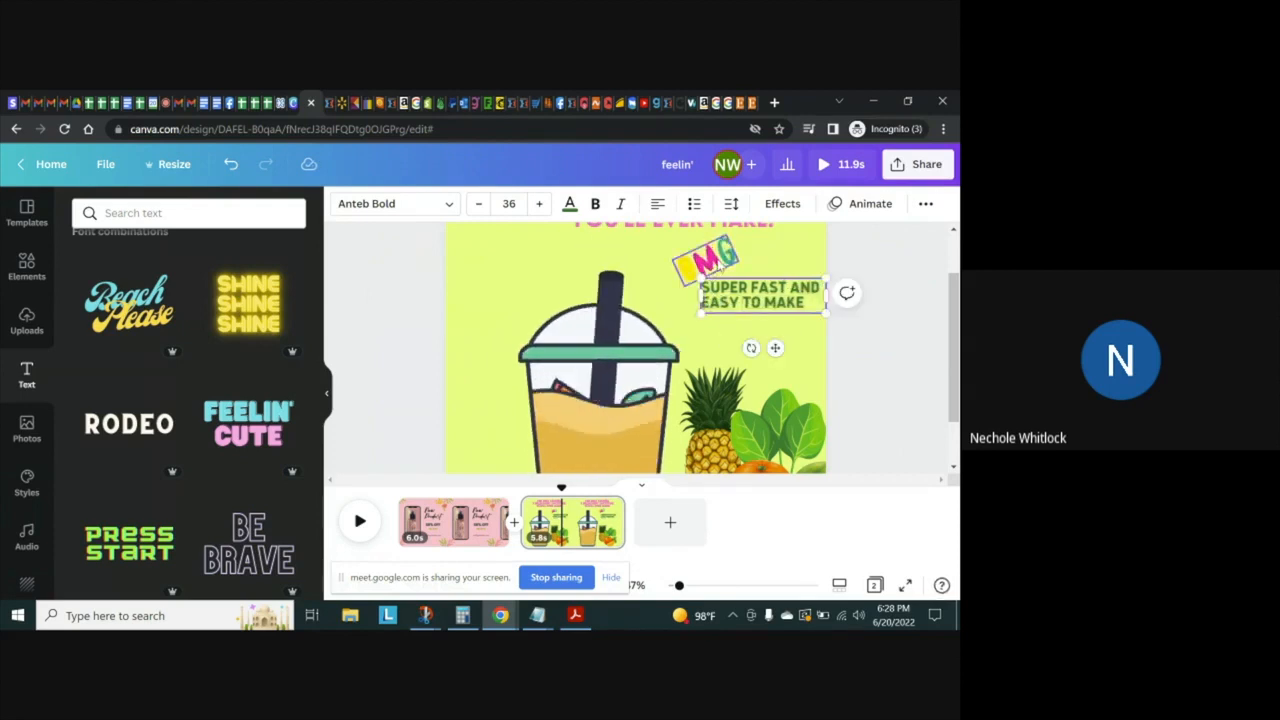
left_click(718, 262)
left_click_drag(712, 259, 704, 262)
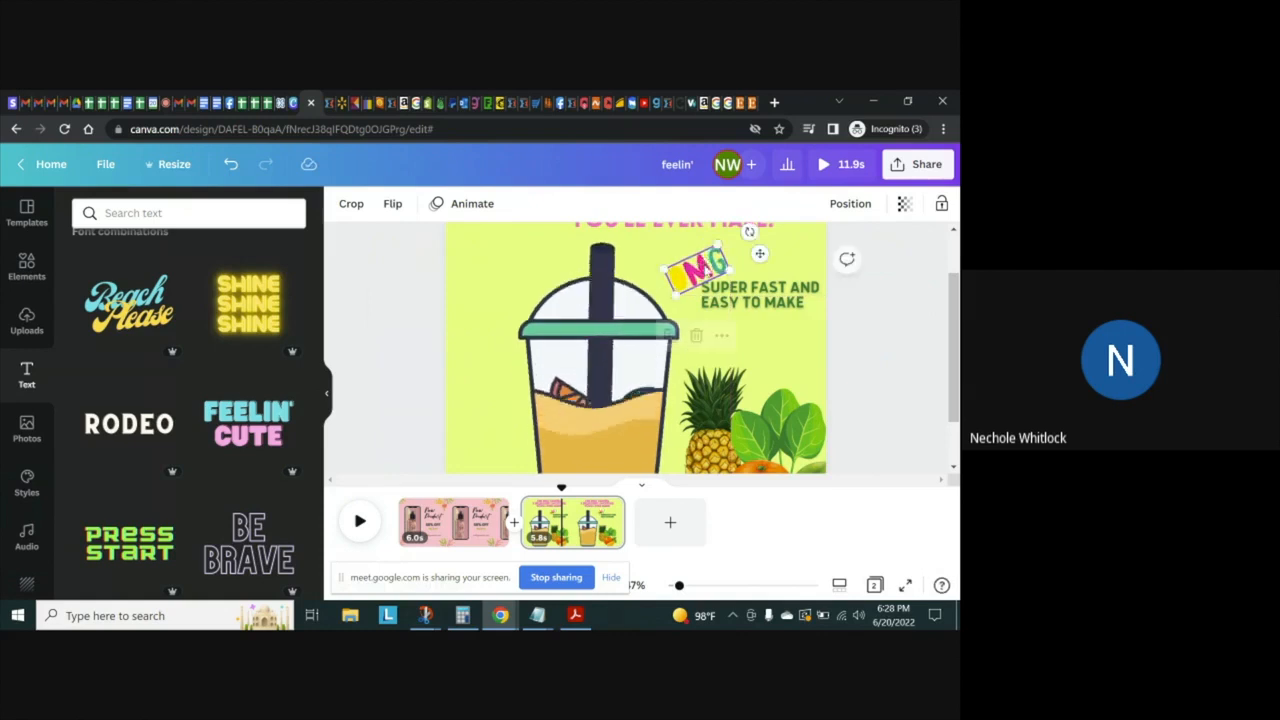
left_click(790, 344)
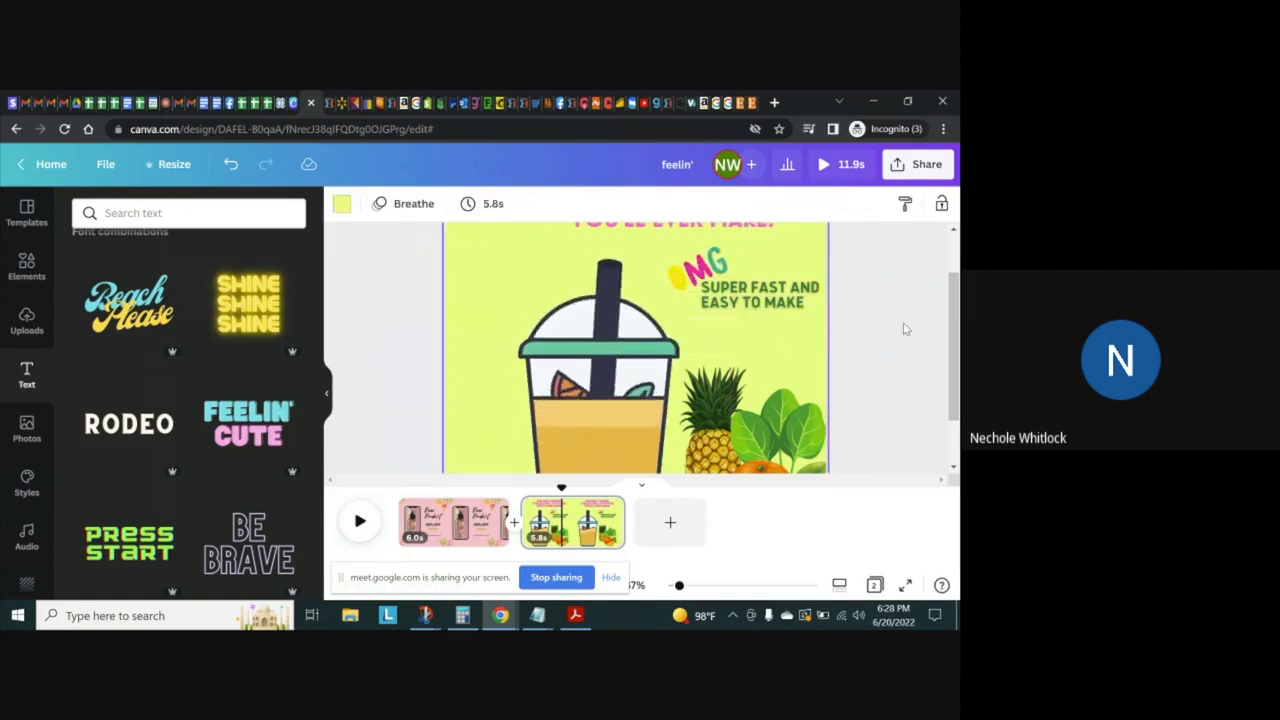
Shift the pink smoothie headline left so it is centred horizontally on the page
scroll(927, 325, "up", 3)
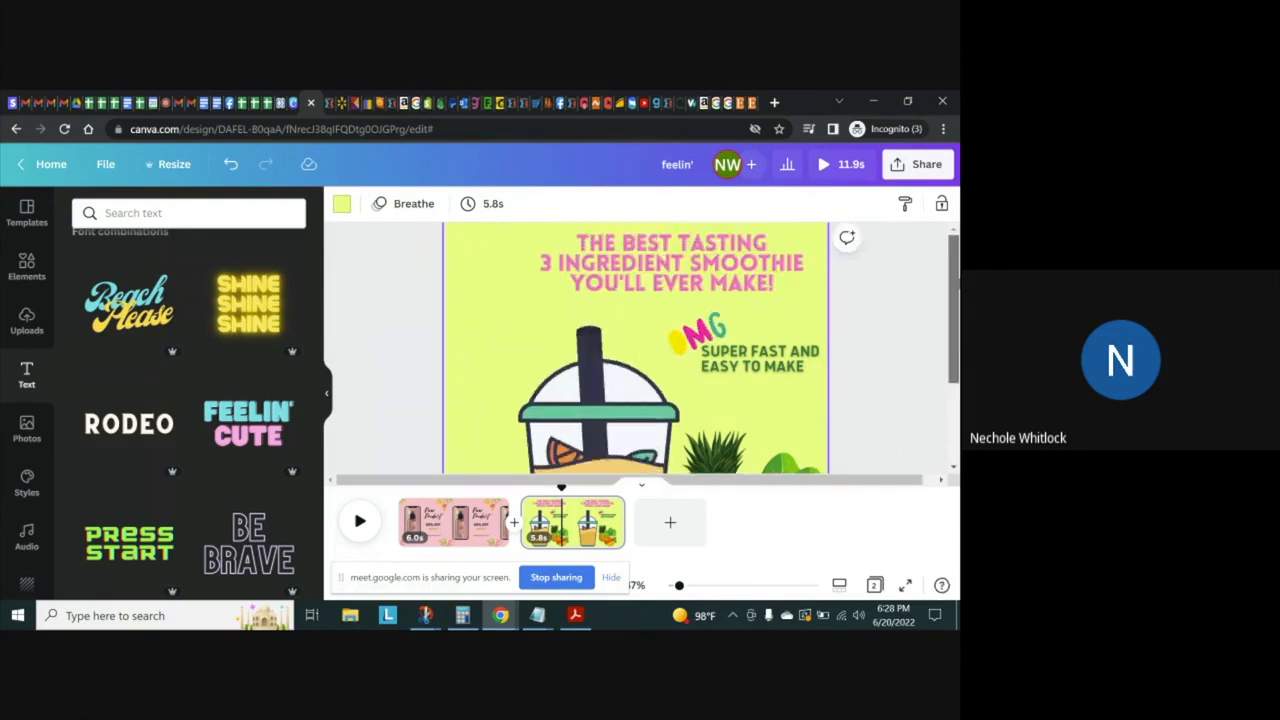
left_click_drag(679, 585, 673, 586)
left_click_drag(632, 260, 612, 258)
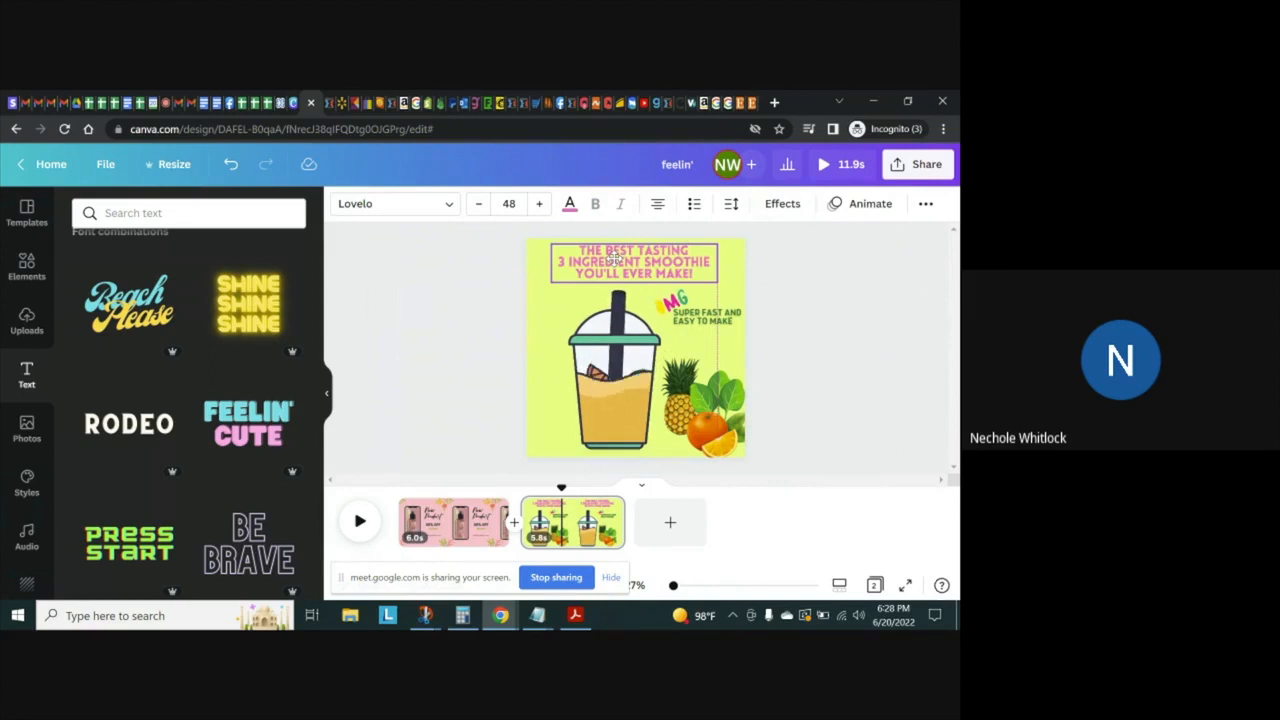
left_click(798, 354)
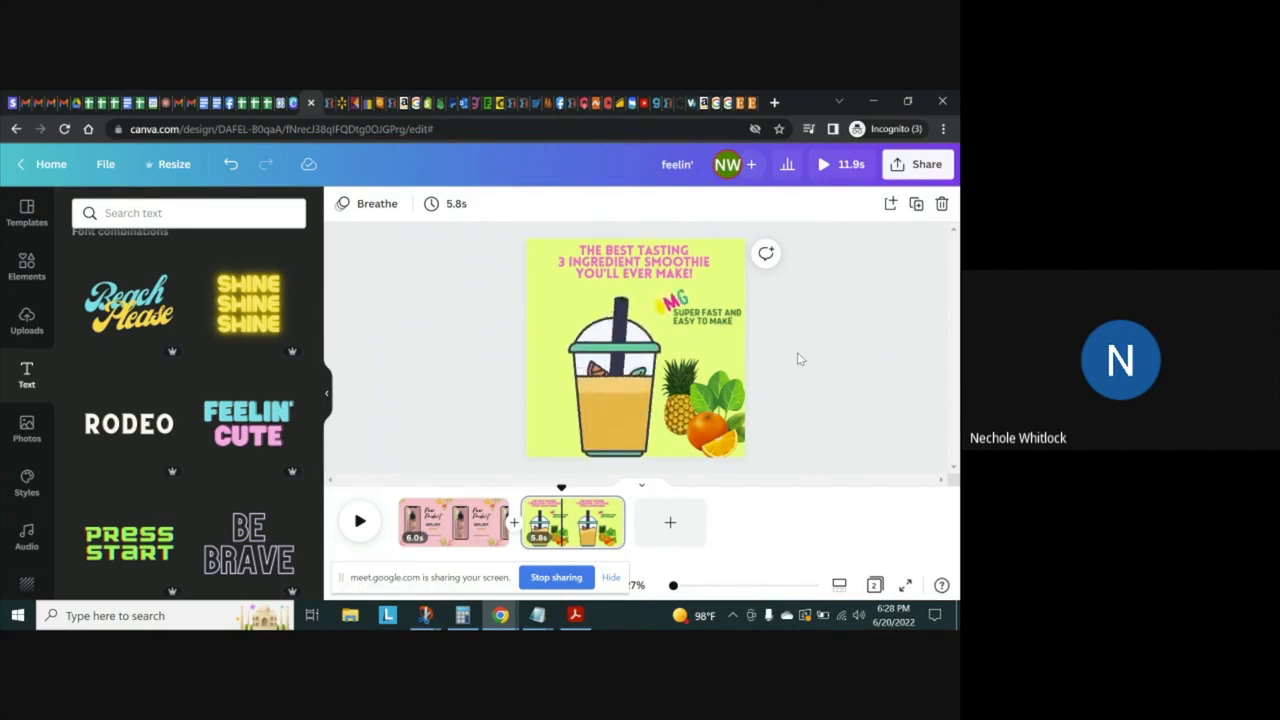
Delete the pink "New Product" template page, keeping only the smoothie page
left_click(462, 530)
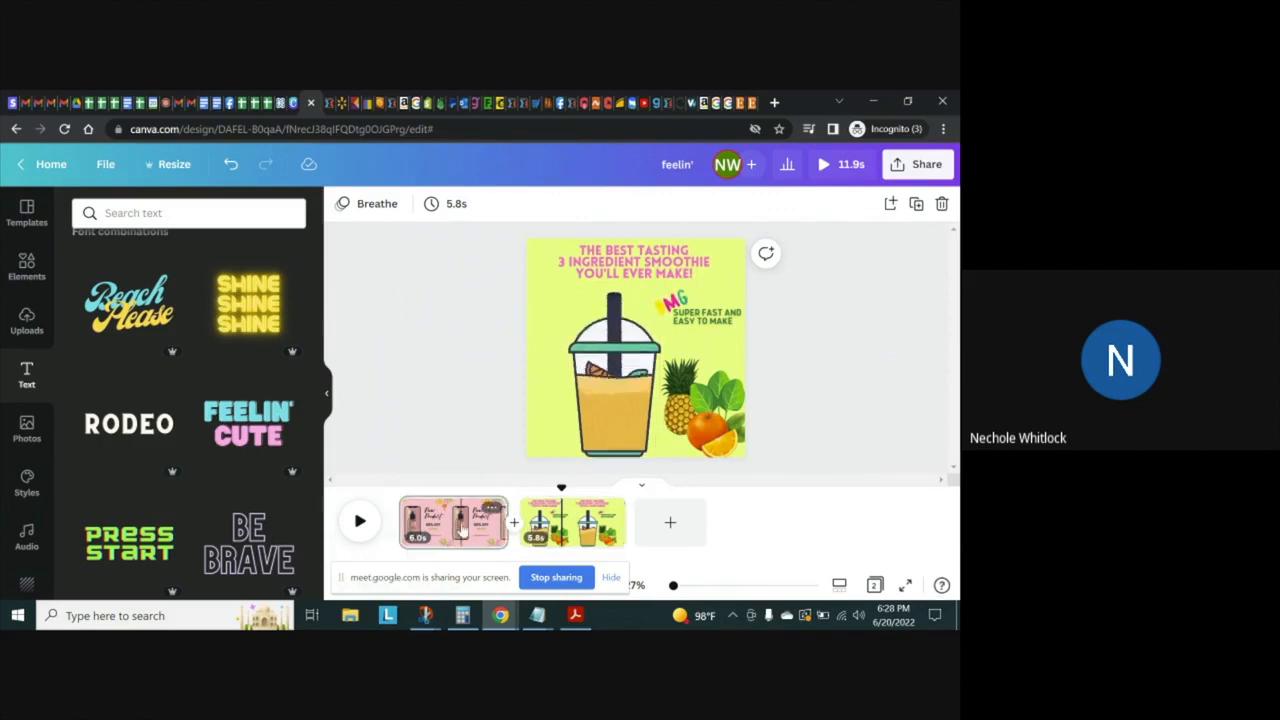
left_click(942, 204)
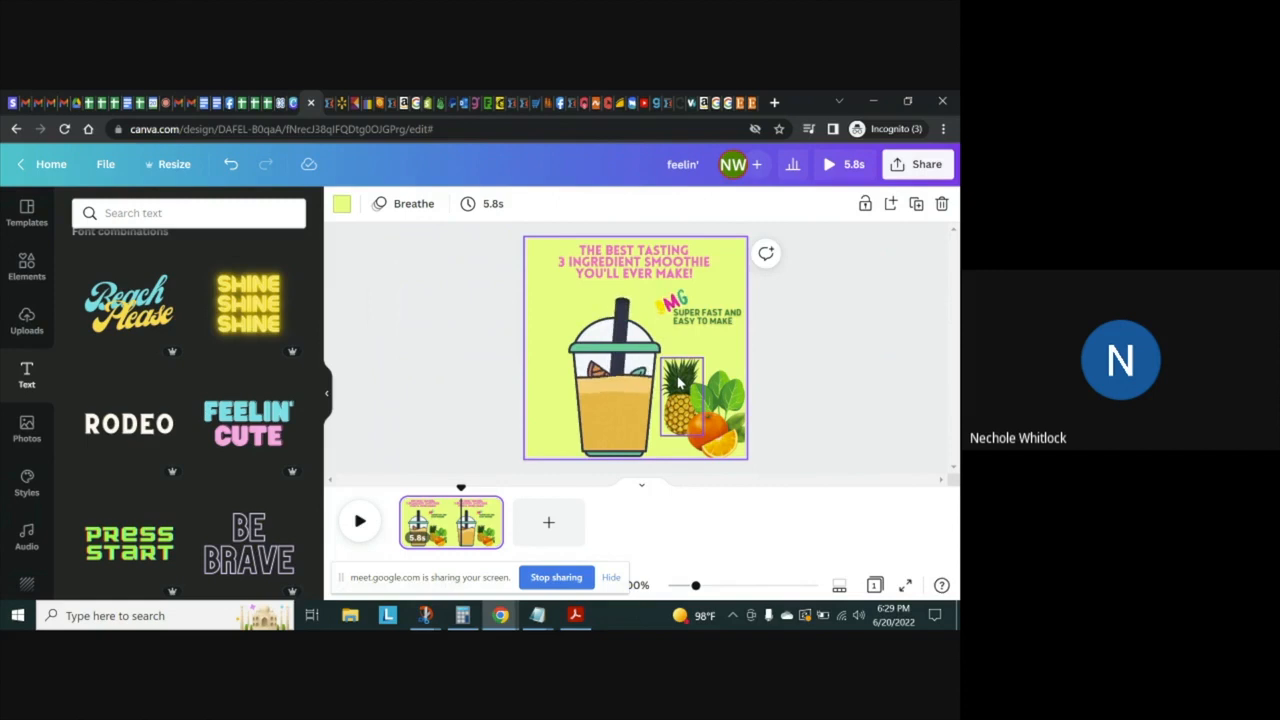
Set the headline's font size to 56 and widen its text box on both sides so it wraps onto three lines
left_click(620, 255)
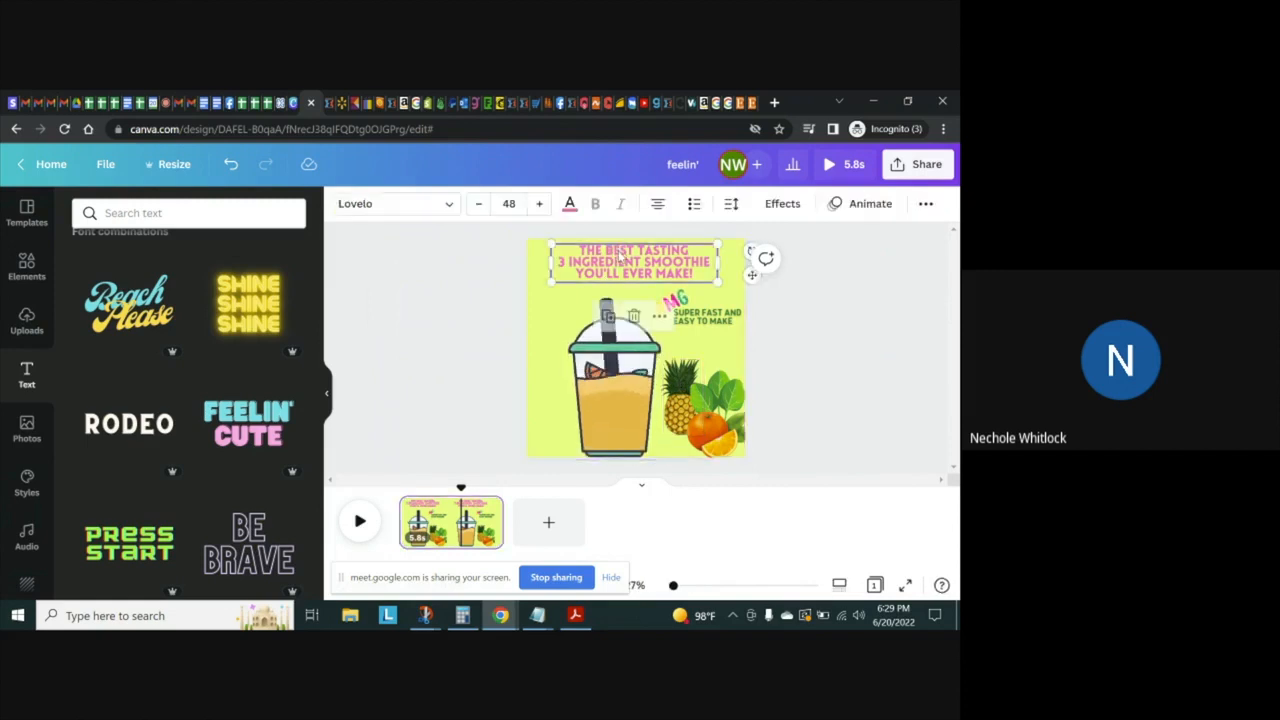
left_click(509, 203)
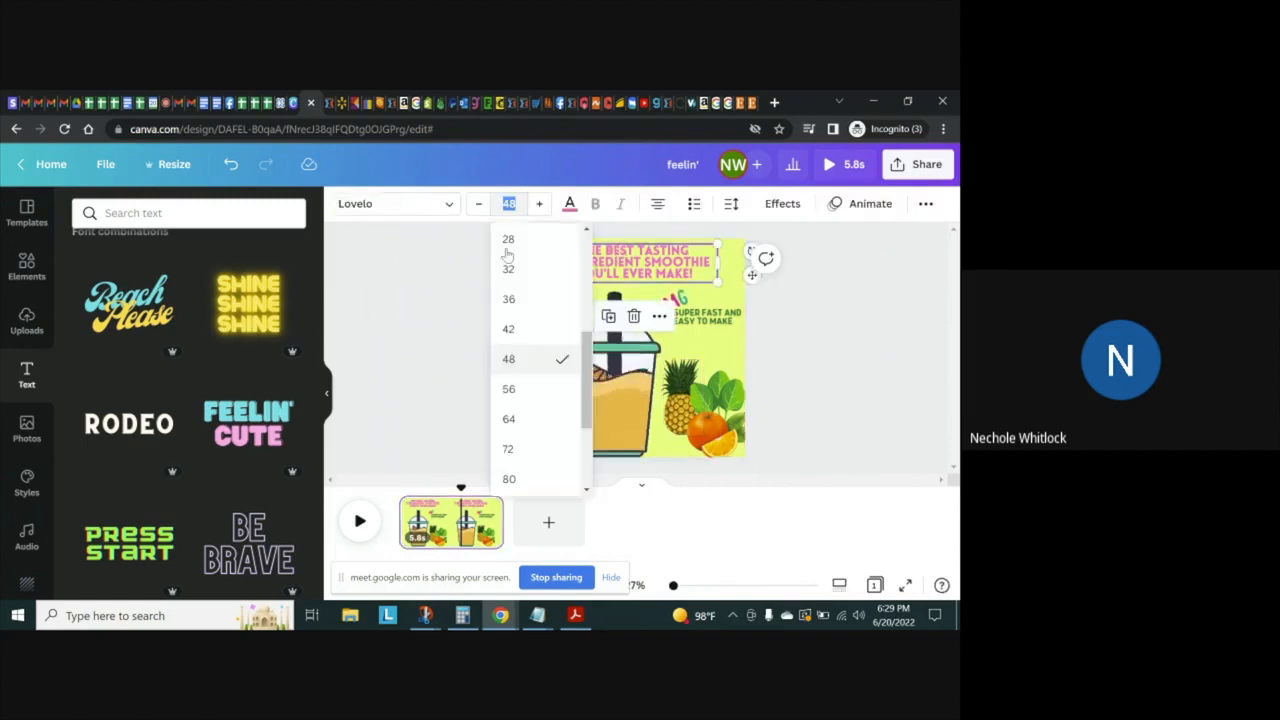
left_click(510, 388)
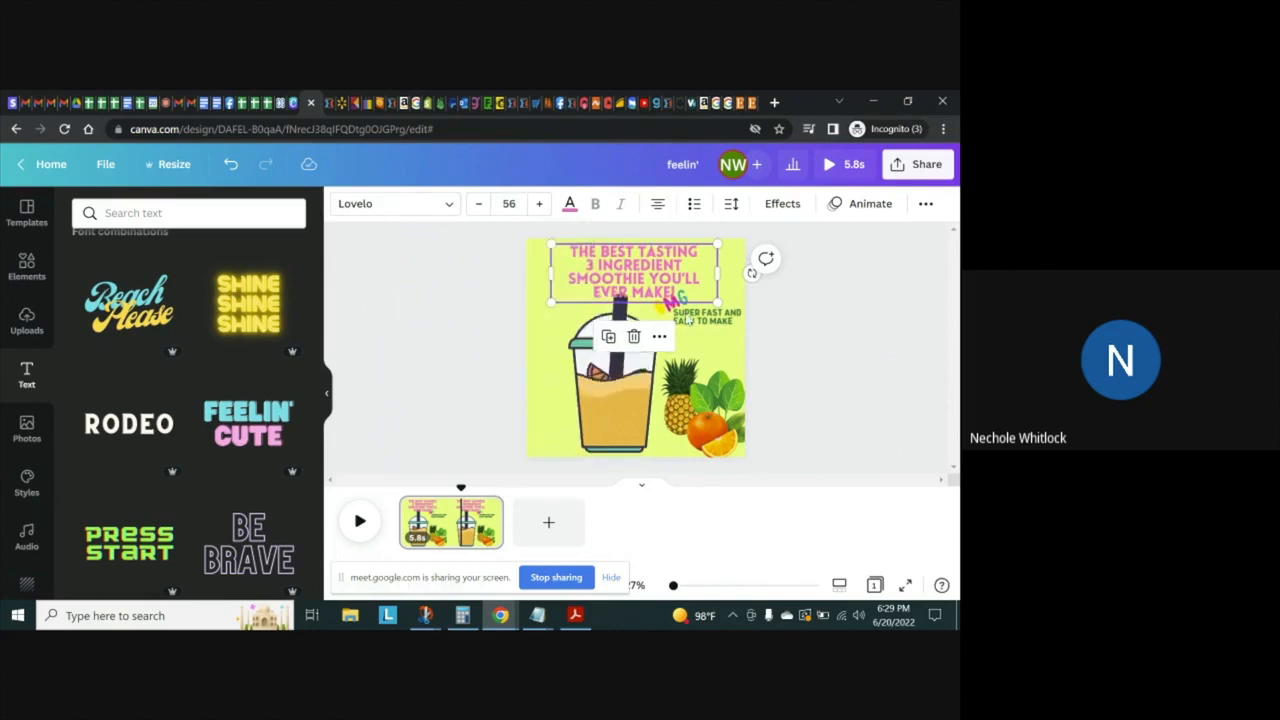
left_click_drag(551, 271, 533, 266)
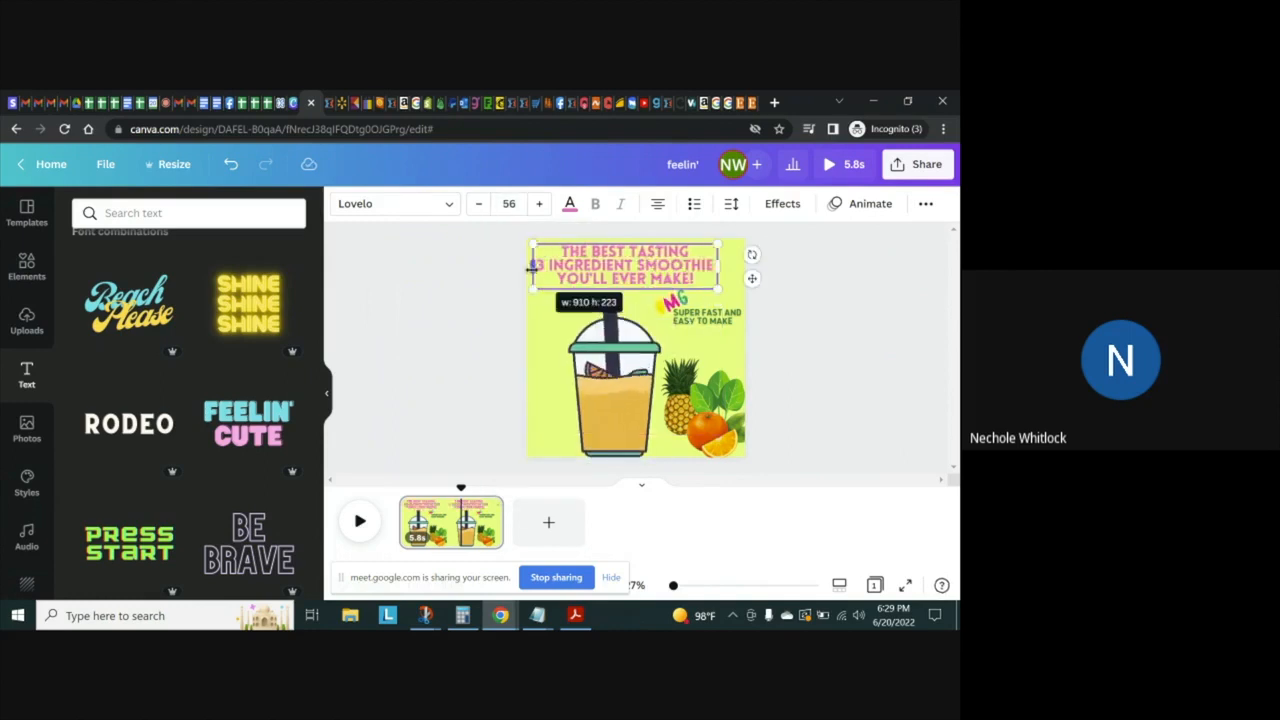
left_click_drag(718, 266, 742, 270)
Nudge the tagline down towards the fruit and lower the OMG sticker slightly below the headline
left_click(722, 316)
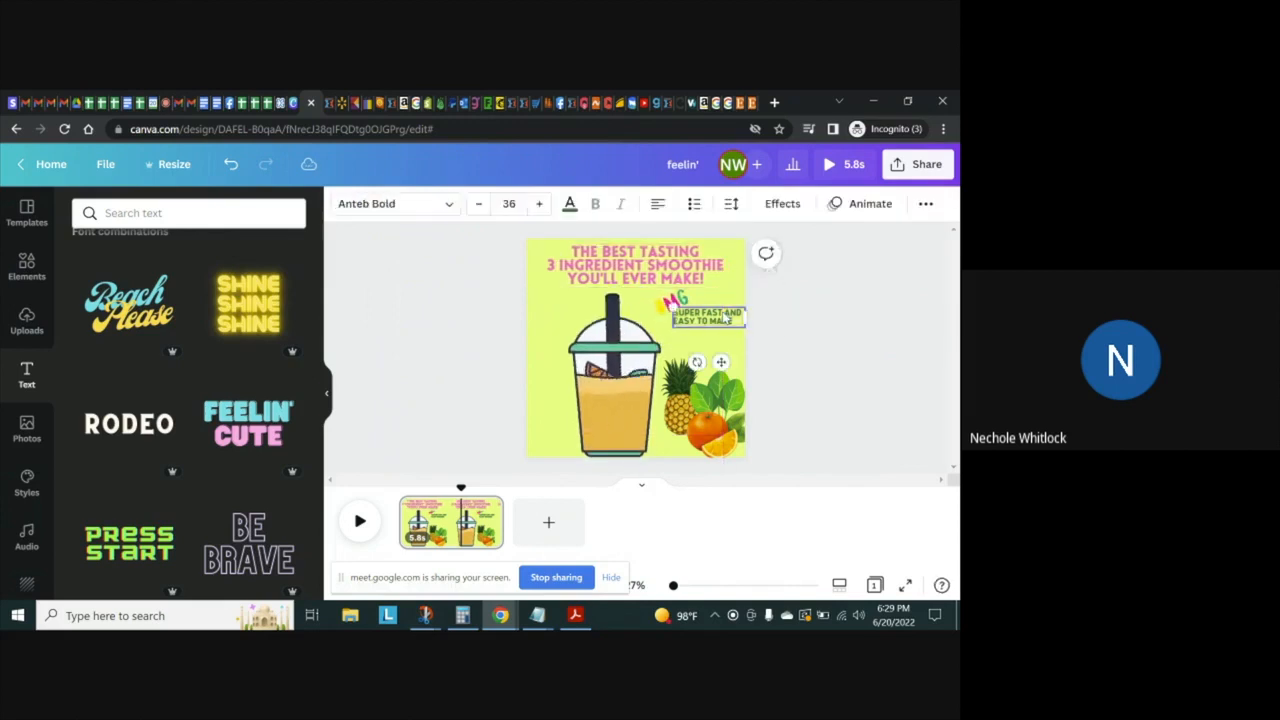
left_click(727, 317)
key("Down")
key("Down")
key("Down")
key("Down")
key("Down")
key("Down")
key("Down")
key("Down")
key("Down")
key("Down")
key("Down")
key("Down")
key("Down")
key("Down")
key("Down")
key("Down")
key("Down")
key("Down")
key("Down")
key("Down")
key("Down")
key("Down")
key("Down")
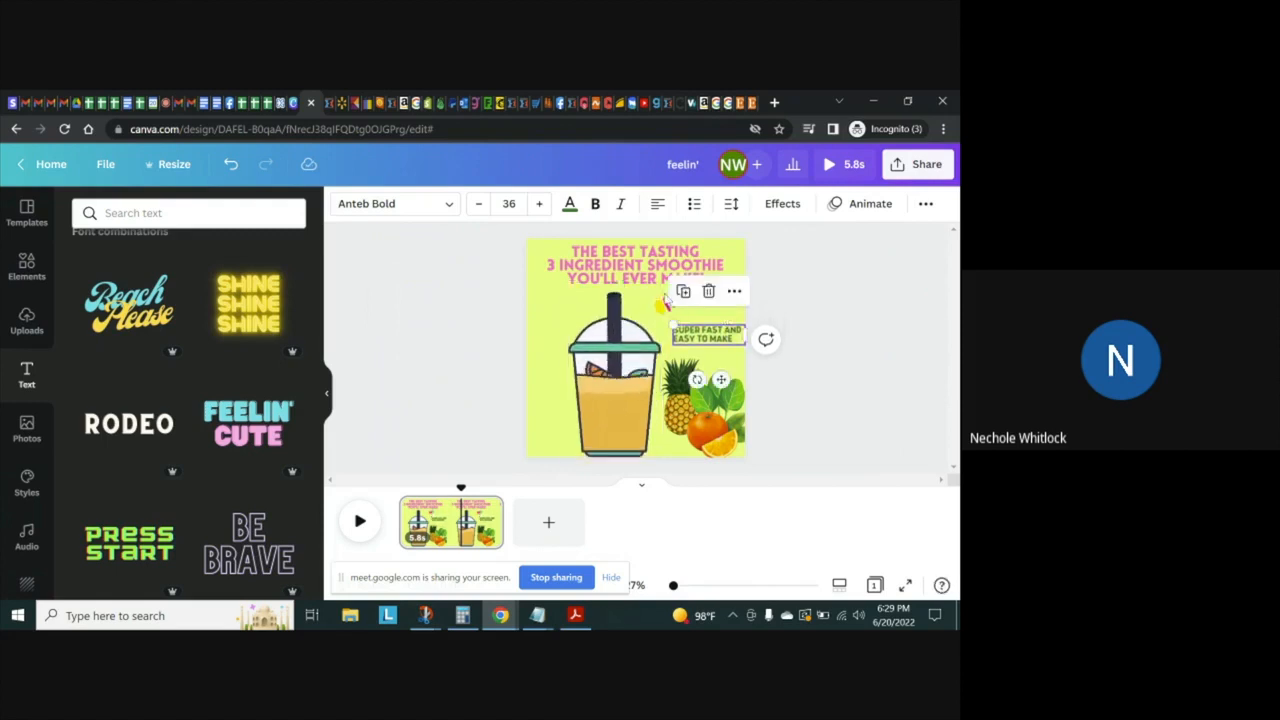
left_click(664, 304)
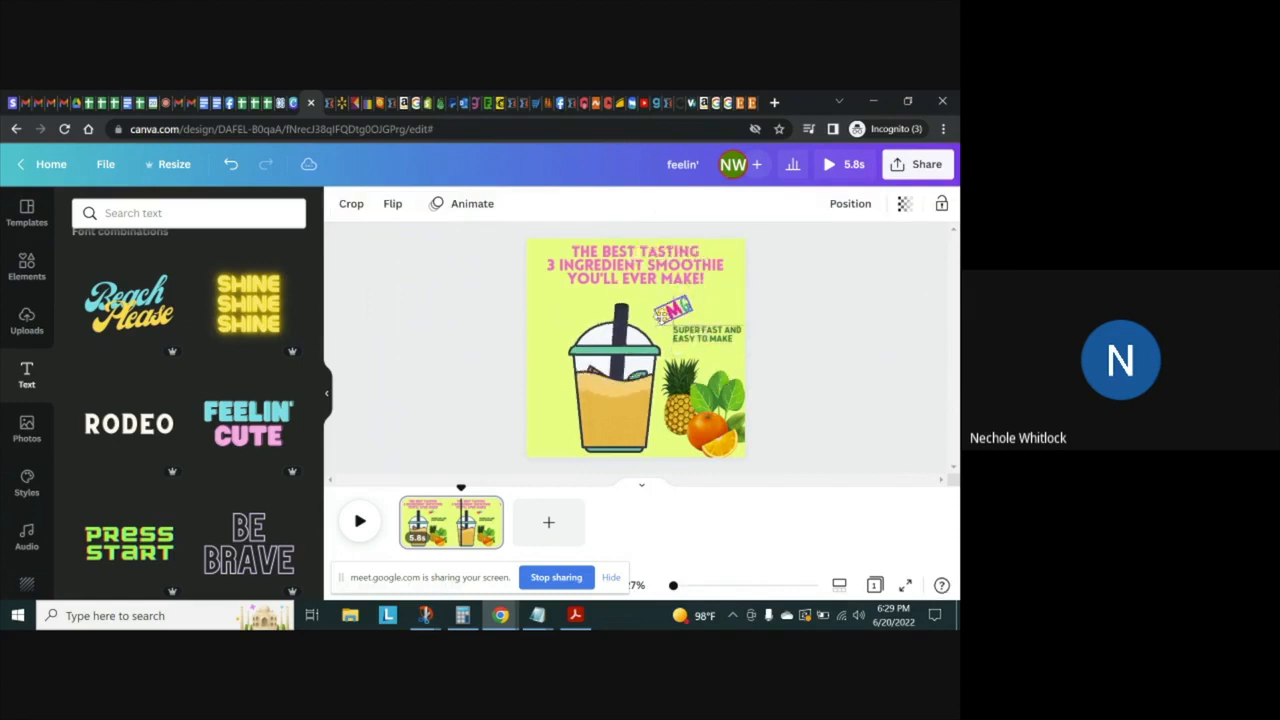
left_click(925, 375)
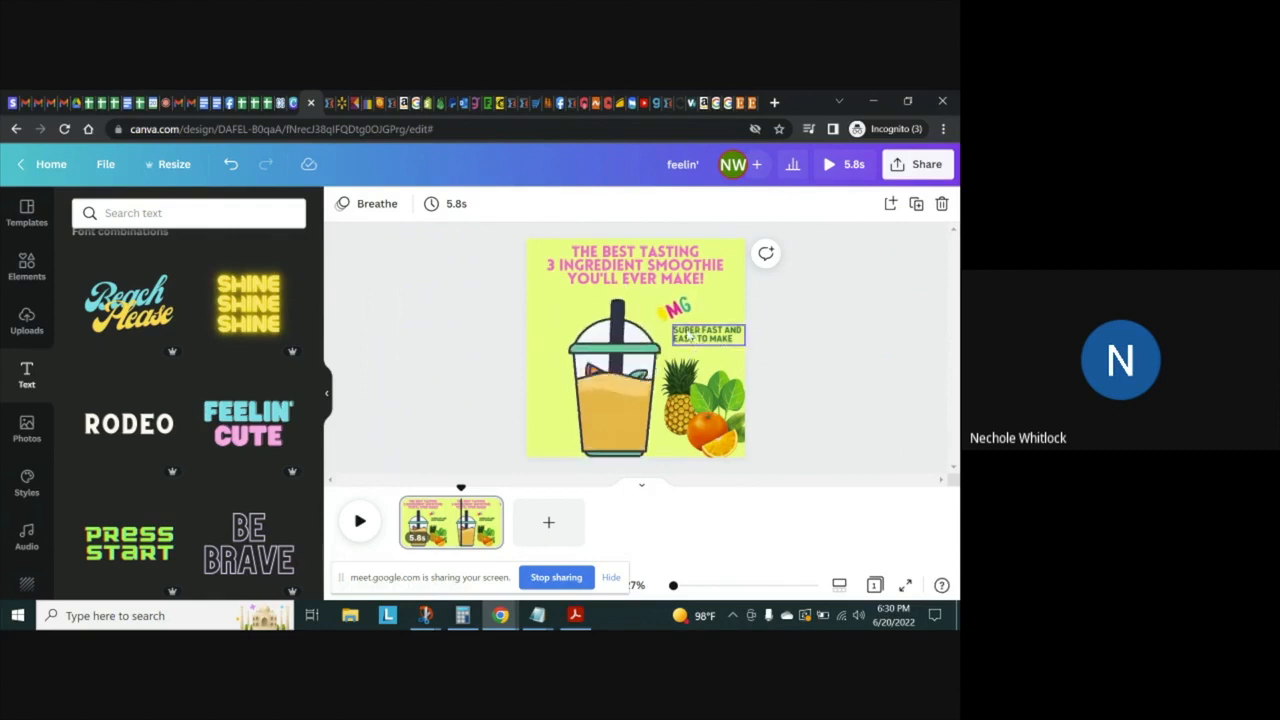
Try the OMG sticker over the last line of the headline and undo the move
left_click_drag(681, 310, 657, 281)
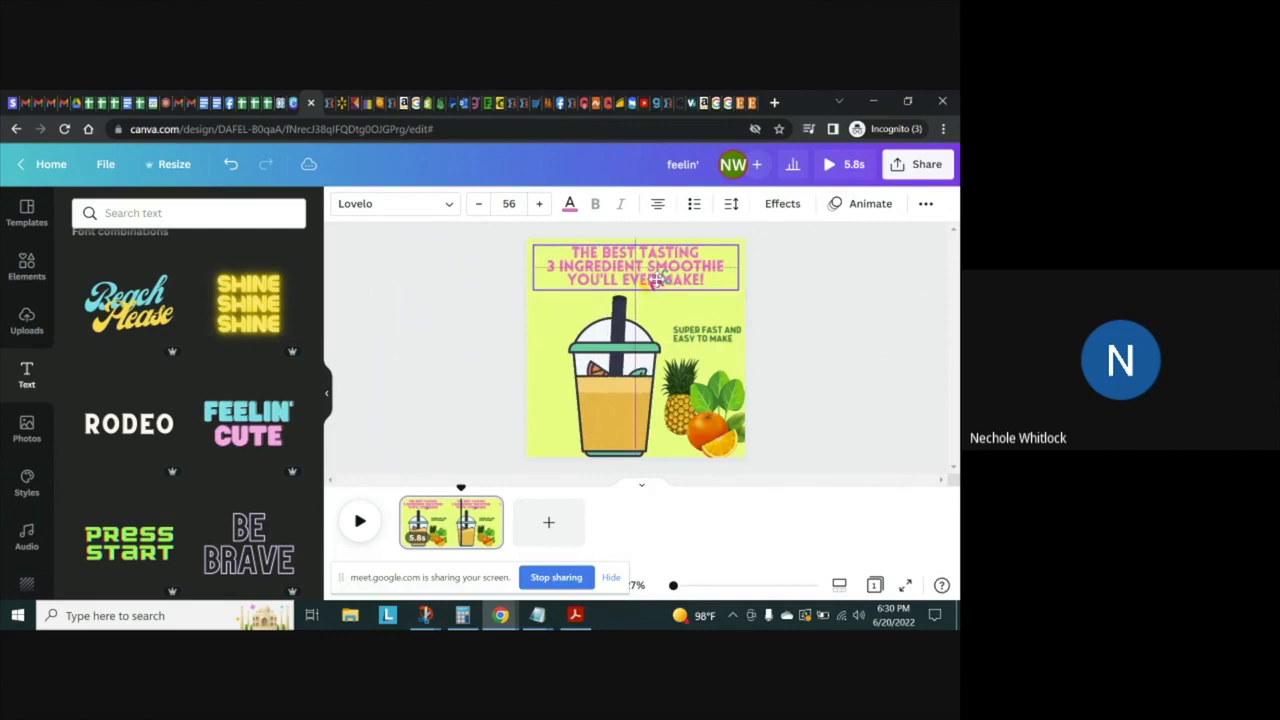
left_click(231, 165)
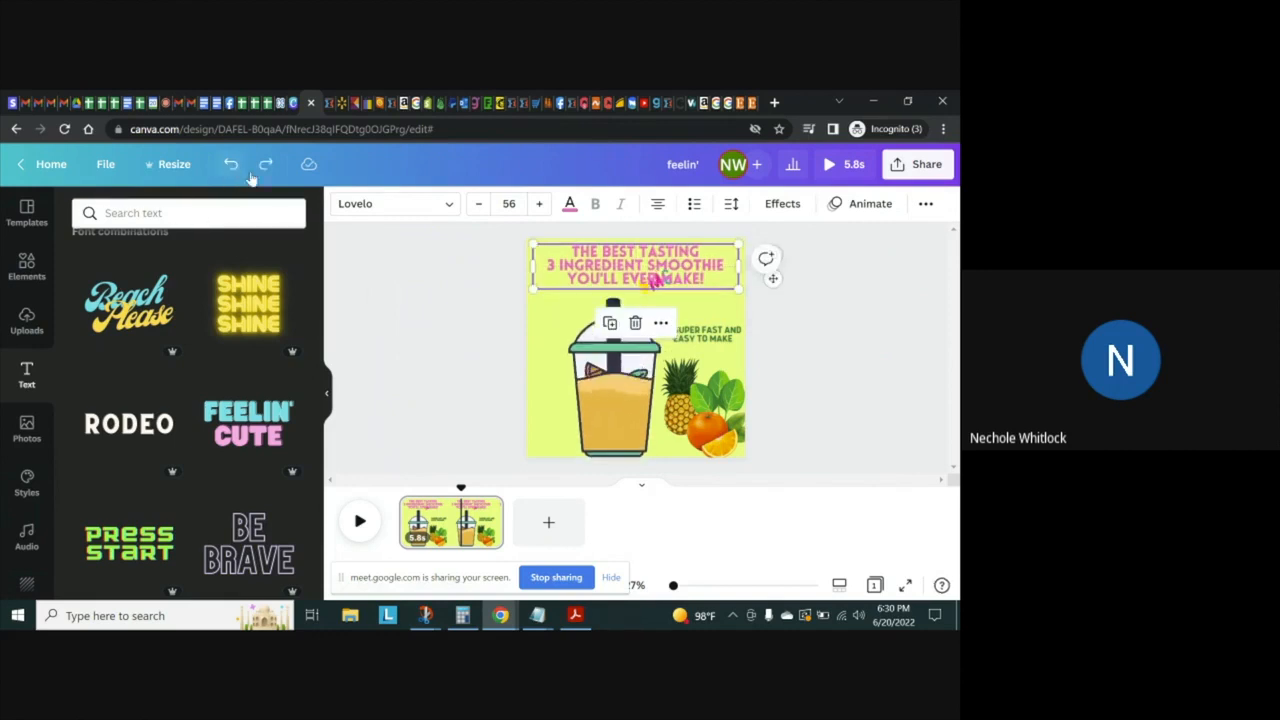
left_click(265, 164)
left_click(229, 166)
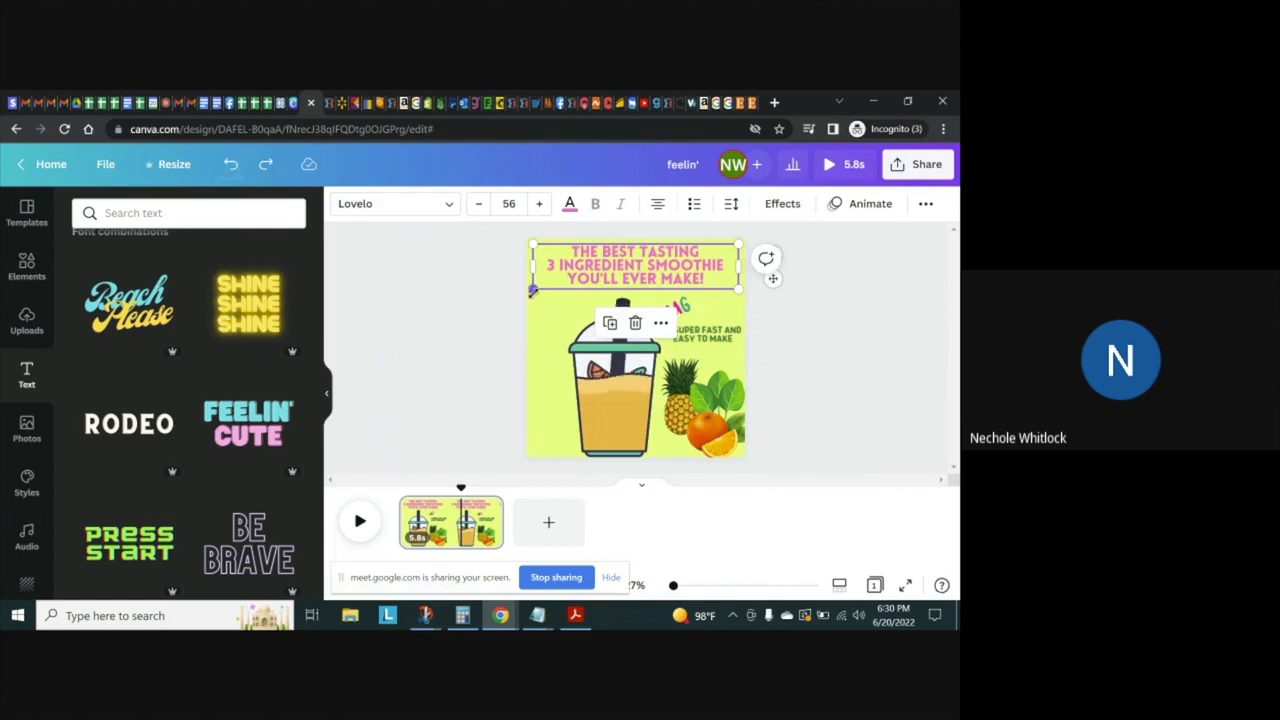
Lower the OMG sticker so it sits directly against the start of the tagline
left_click(690, 312)
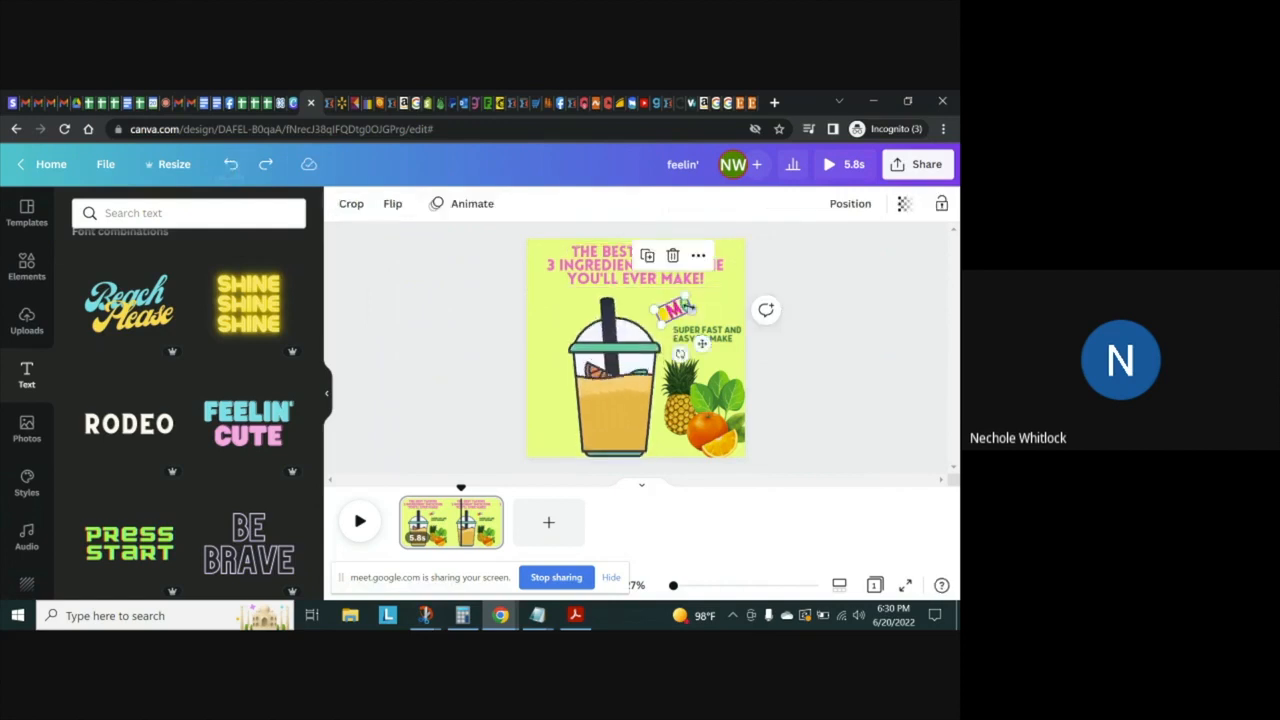
left_click(845, 372)
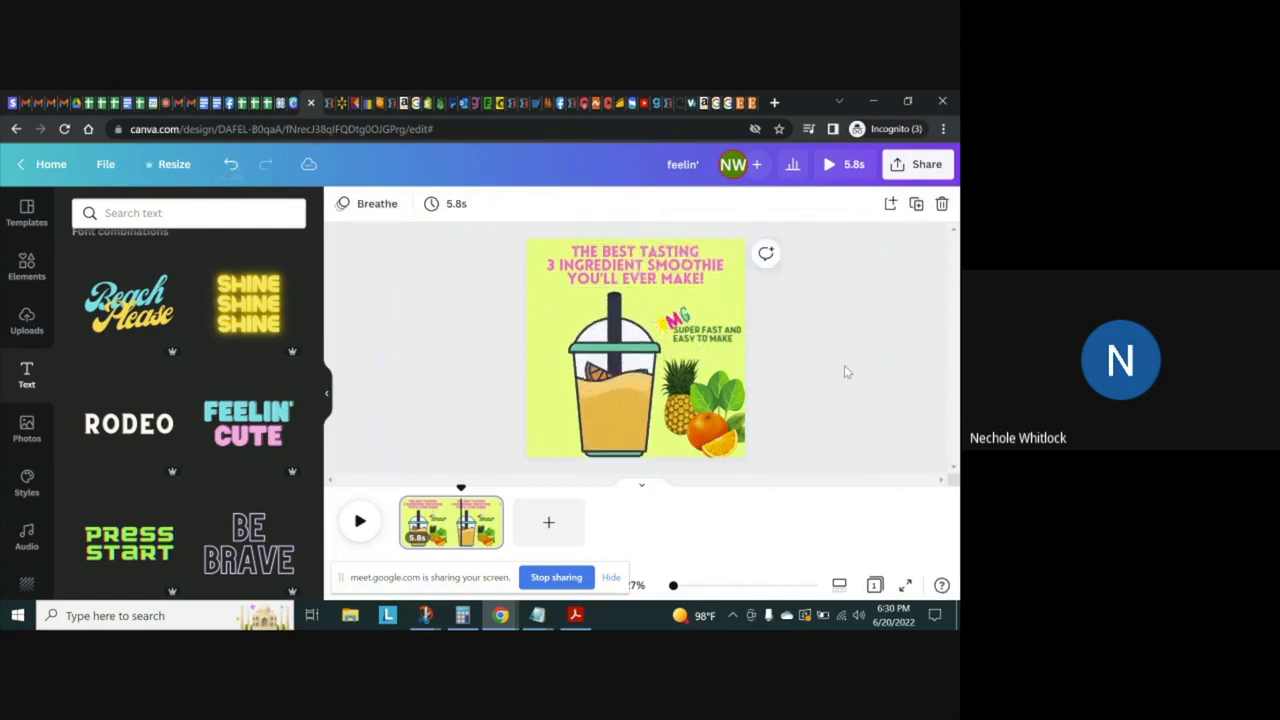
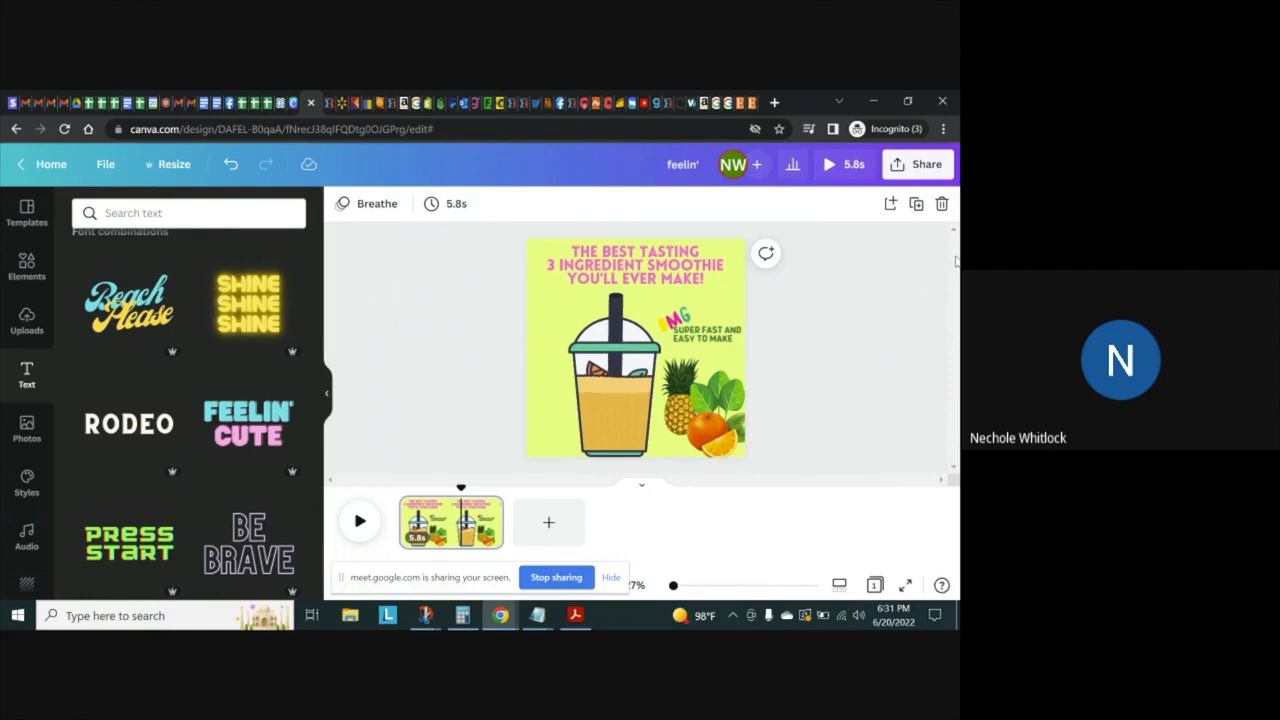
Switch to the Etsy smoothie meal plan listing, return to its search results, and browse the smoothie recipe printables for sale
left_click(748, 100)
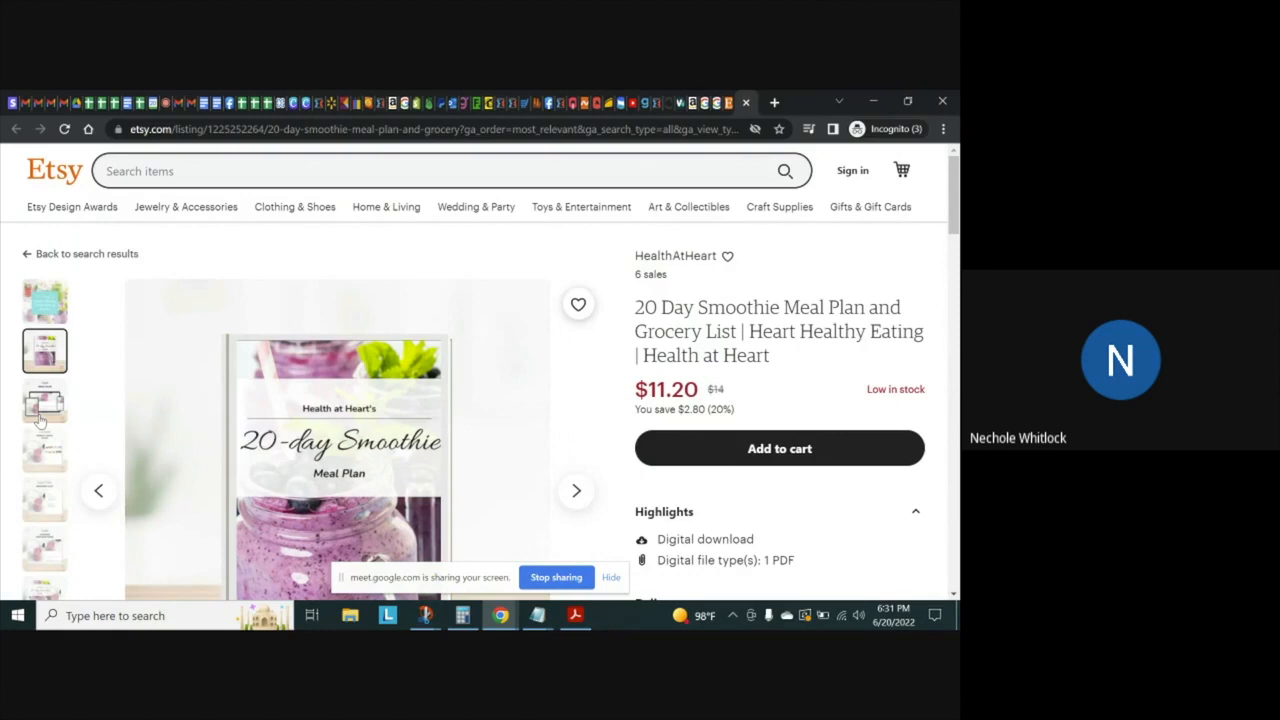
left_click(31, 255)
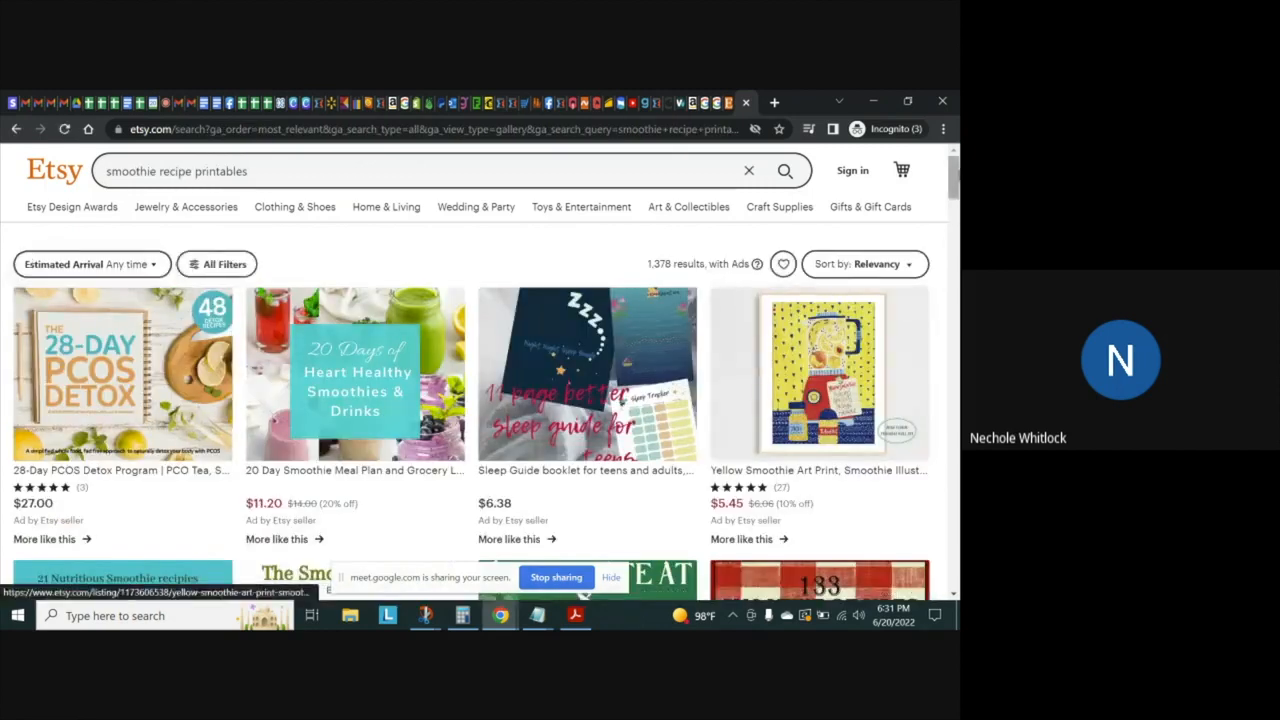
scroll(955, 175, "down", 2)
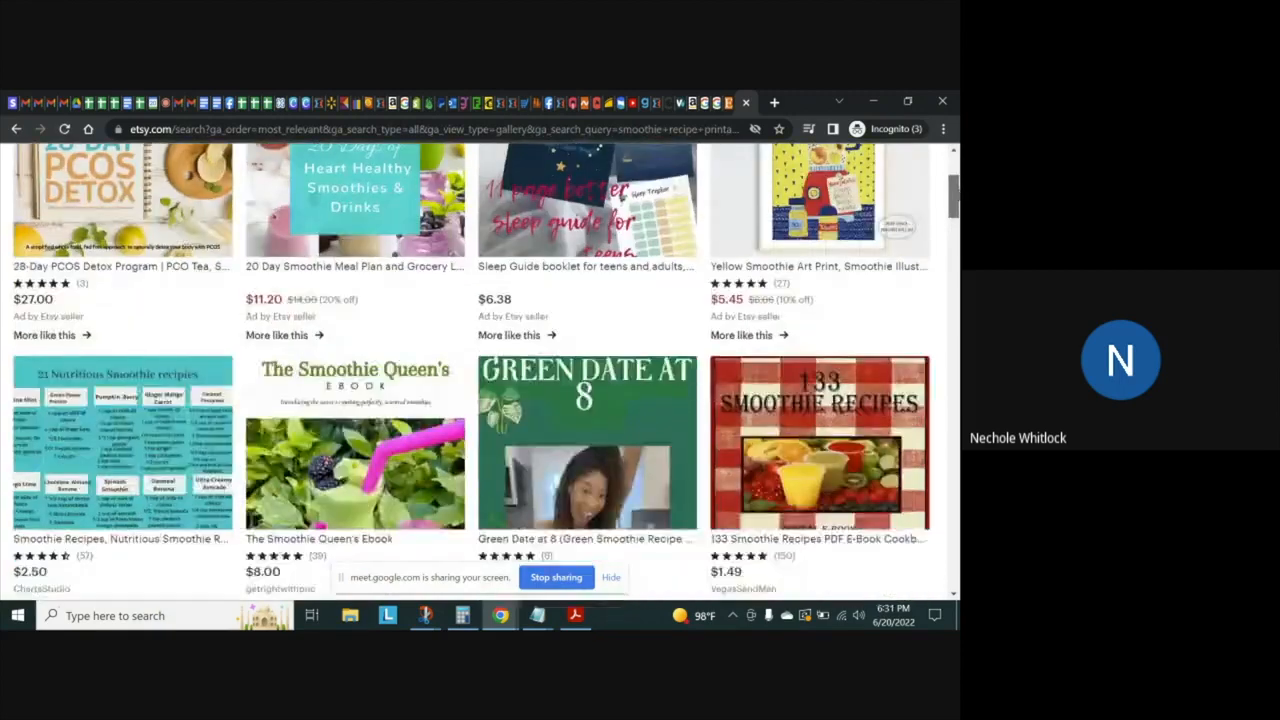
scroll(955, 190, "down", 10)
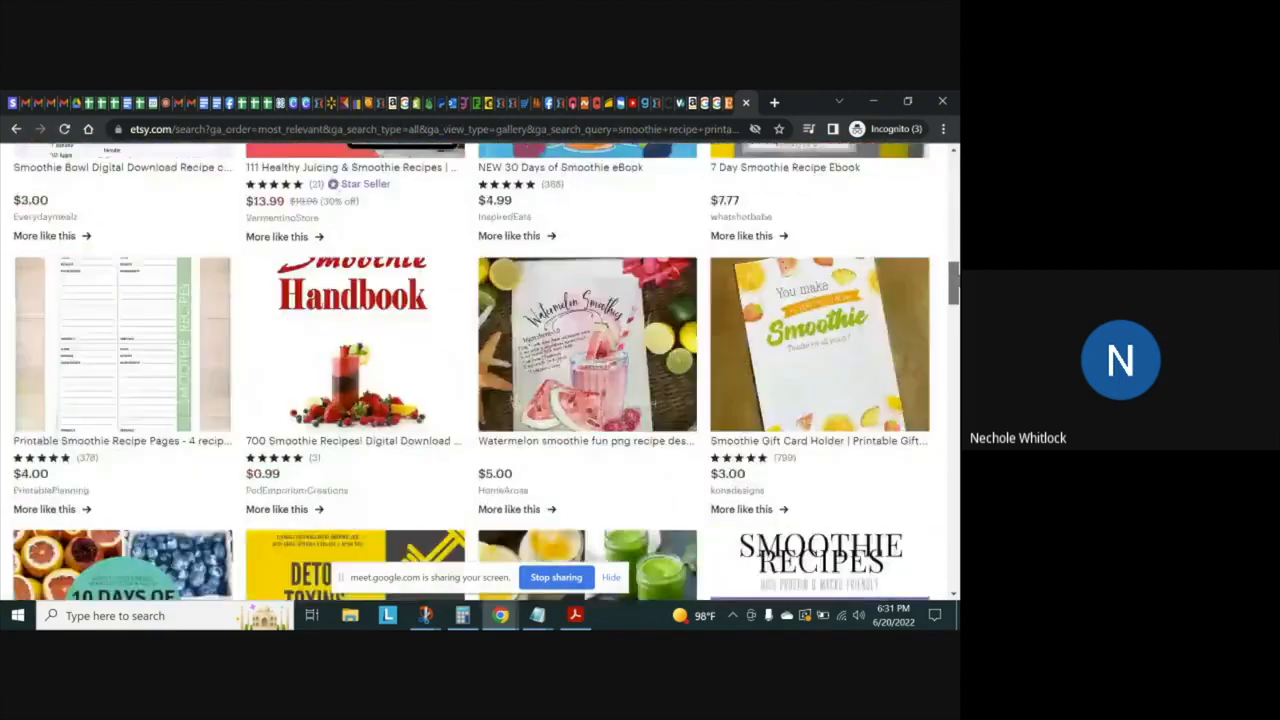
scroll(955, 190, "down", 10)
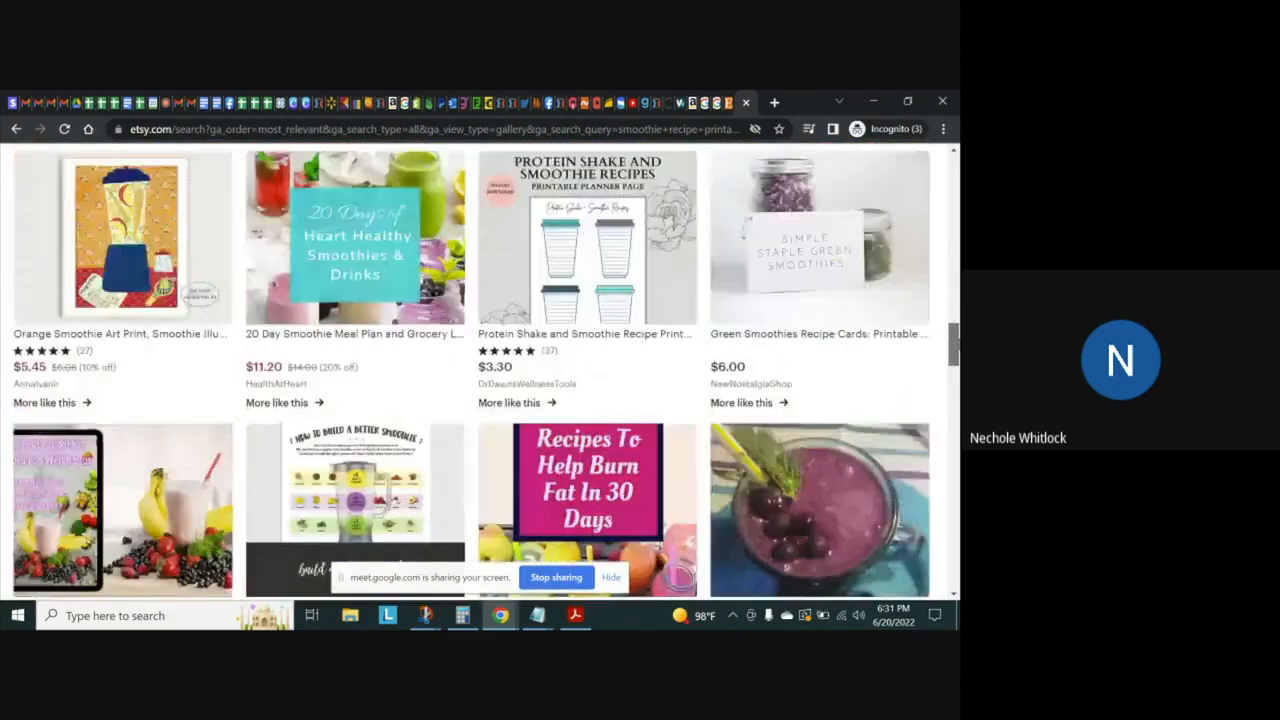
scroll(480, 370, "down", 2)
scroll(480, 370, "down", 2)
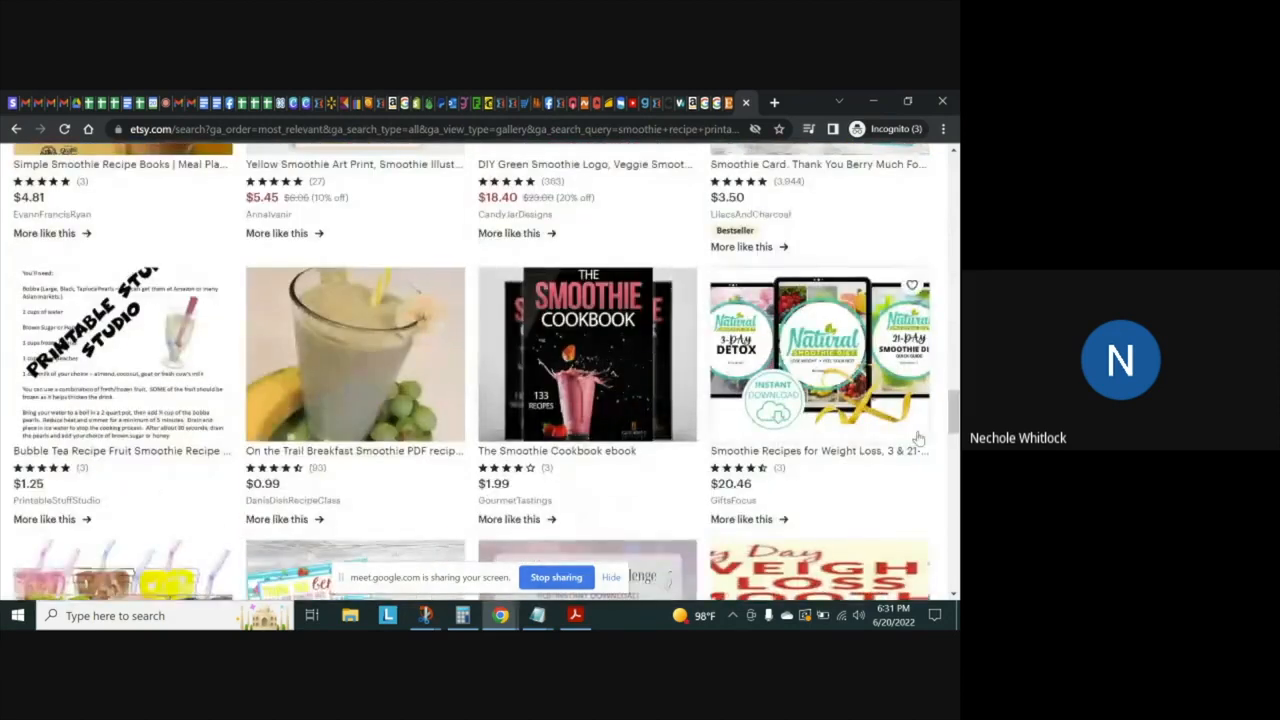
scroll(480, 370, "down", 4)
scroll(480, 370, "down", 3)
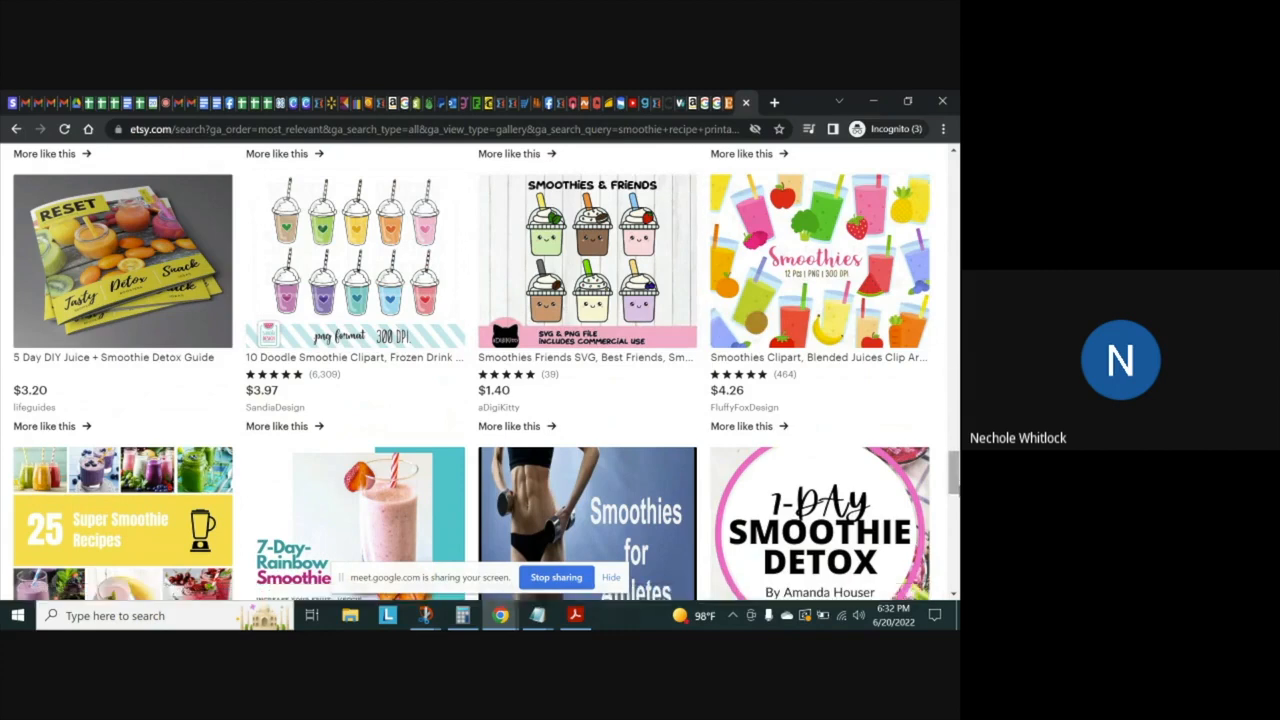
right_click(957, 509)
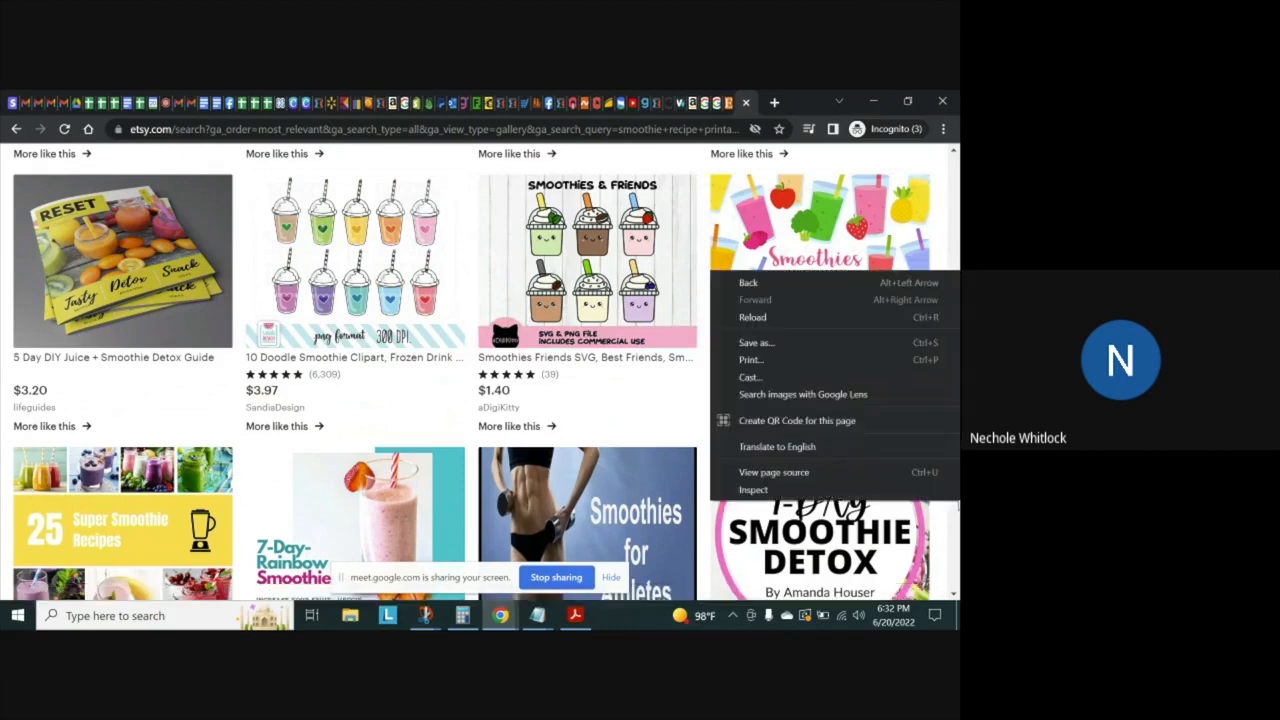
left_click(956, 254)
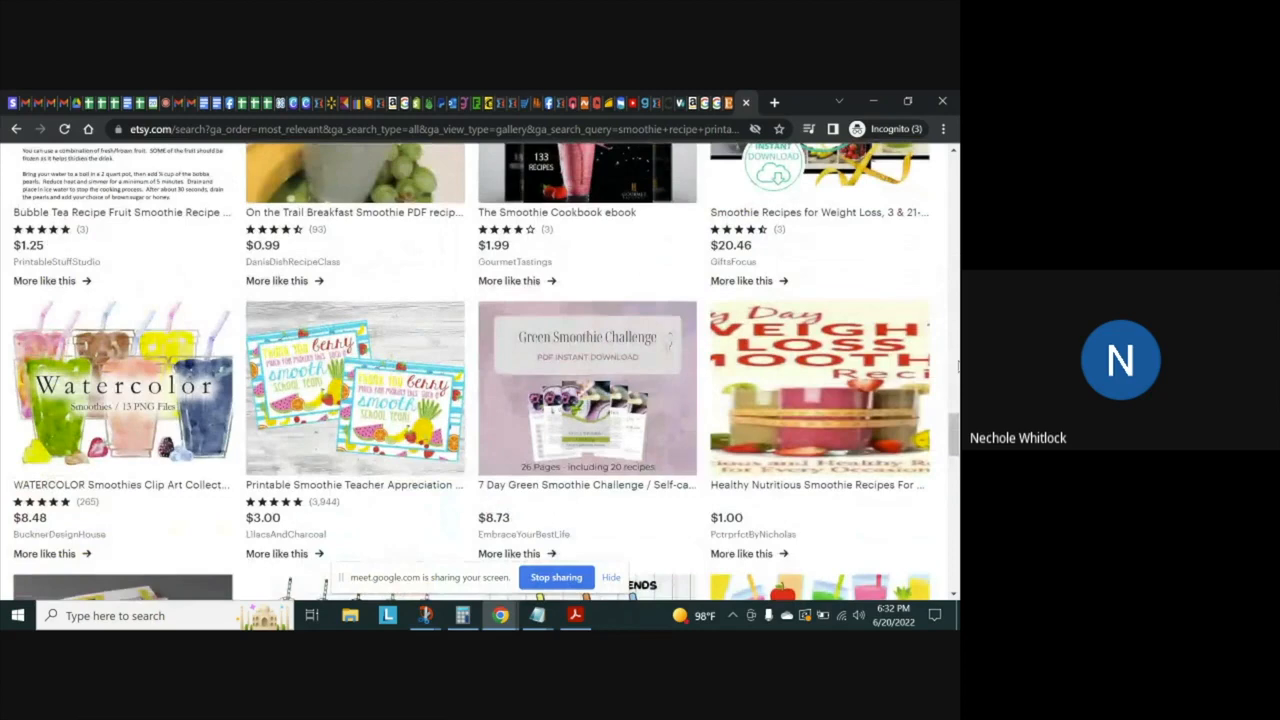
left_click_drag(955, 420, 955, 456)
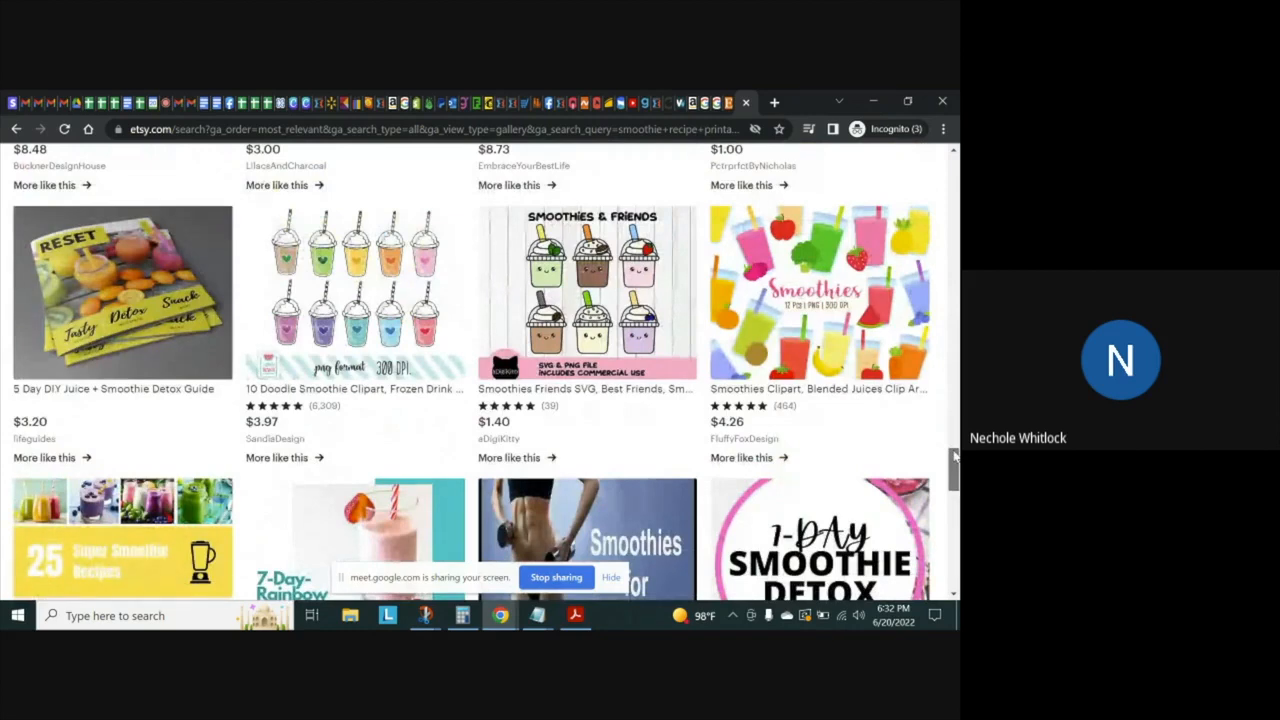
left_click_drag(955, 456, 953, 462)
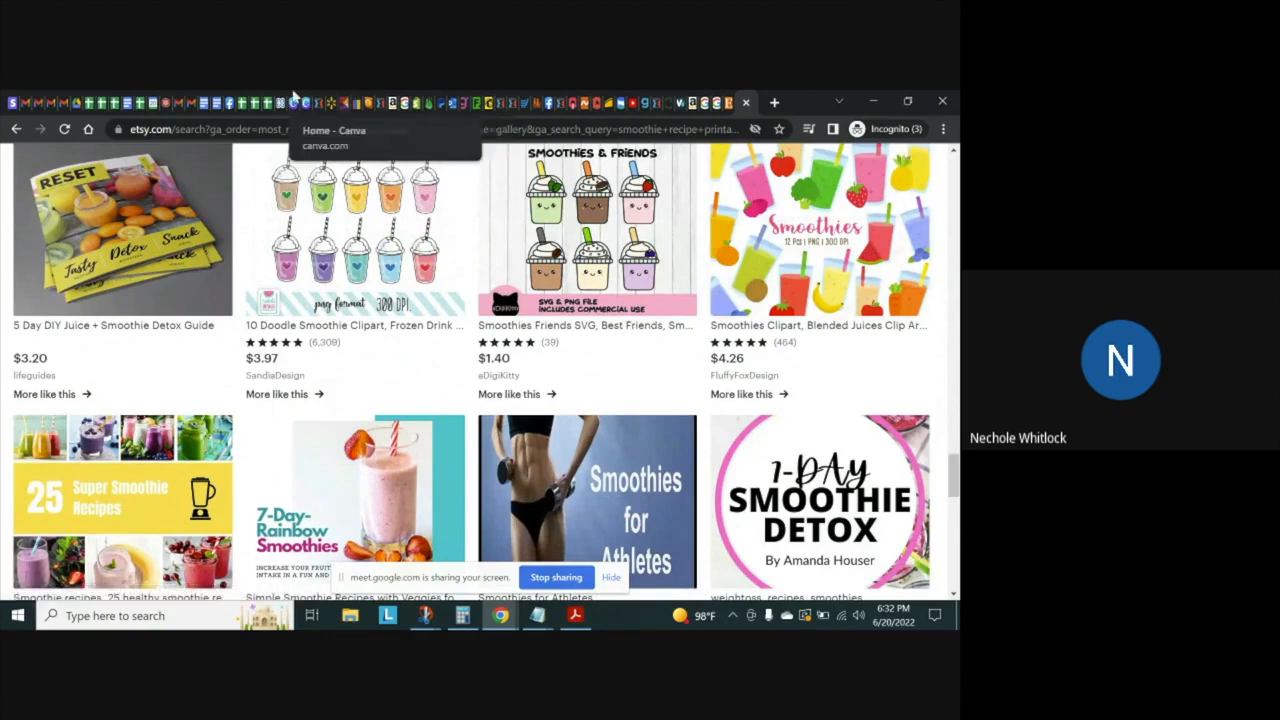
Return to Canva, leave the design for the home page, and look over the Learn, Education and additional design type offerings
left_click(305, 101)
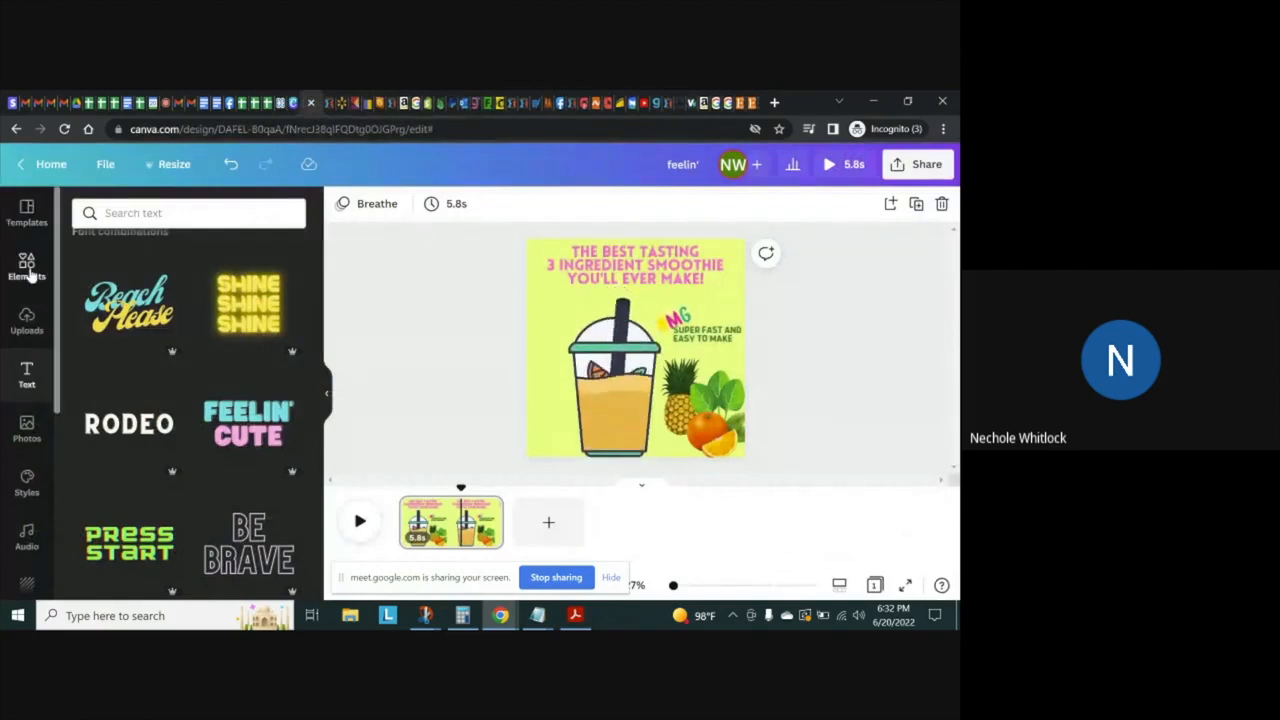
left_click(27, 265)
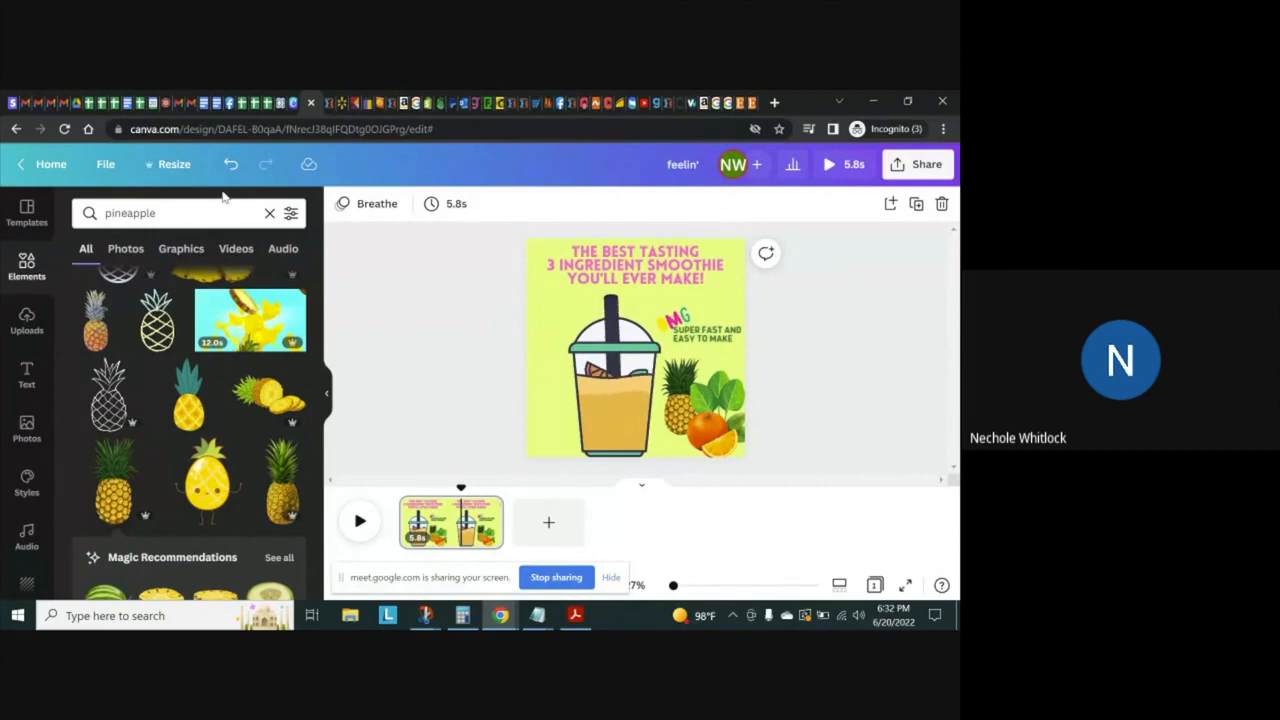
left_click(44, 164)
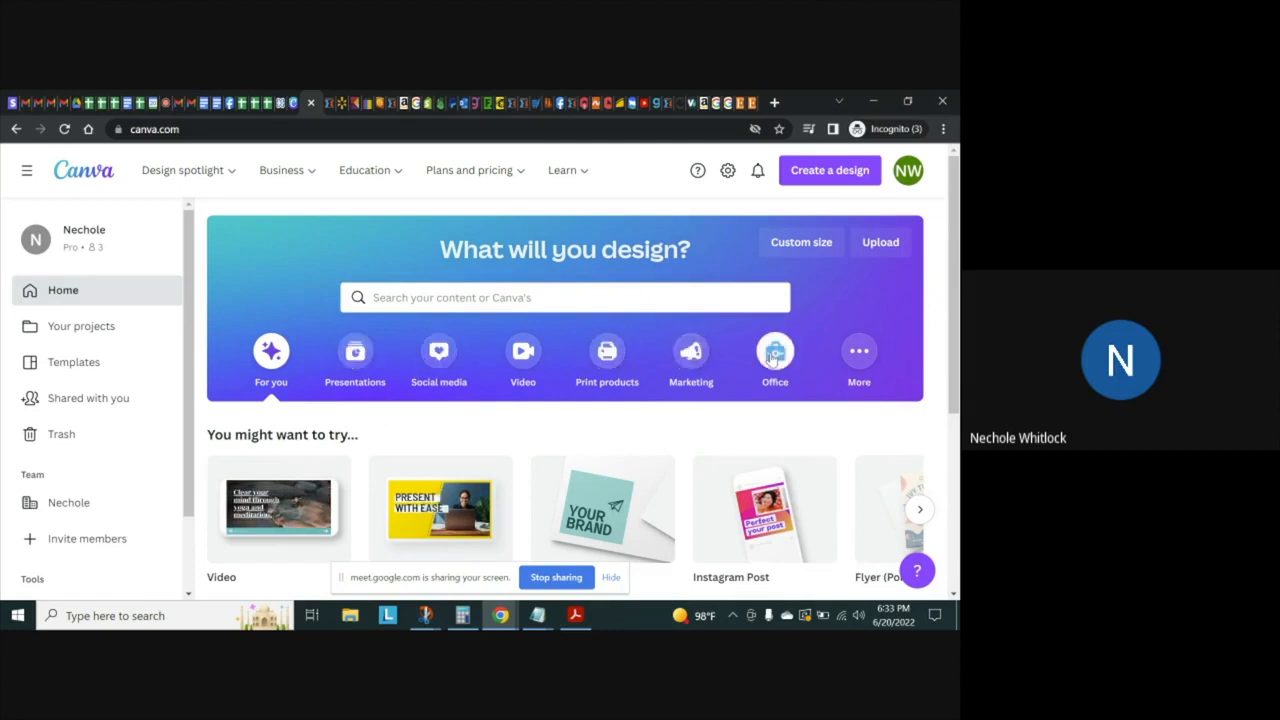
mouse_move(580, 172)
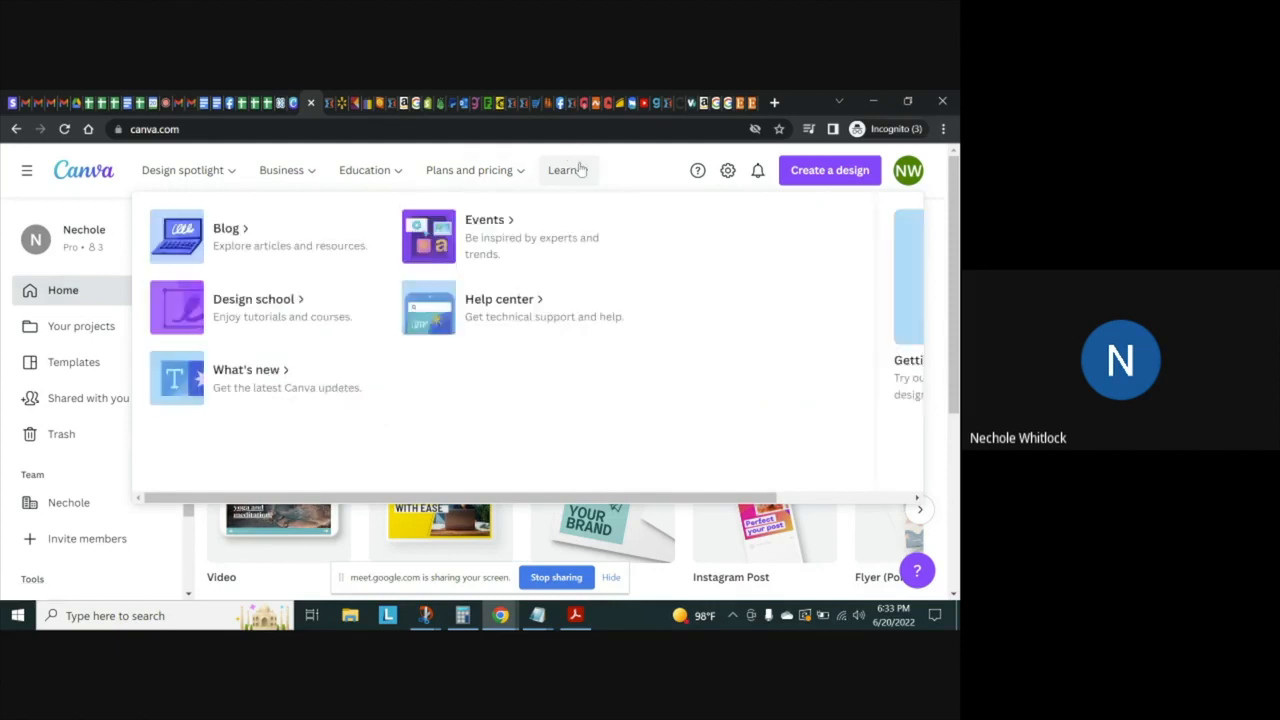
mouse_move(397, 175)
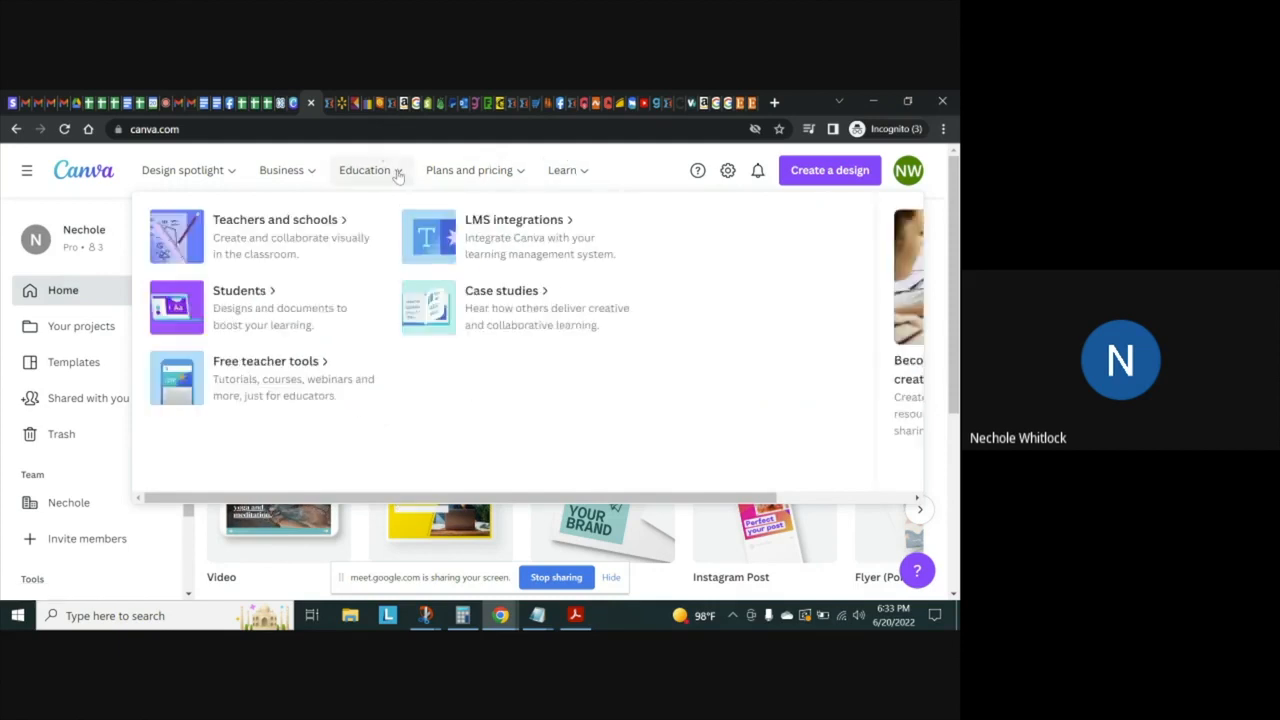
mouse_move(533, 173)
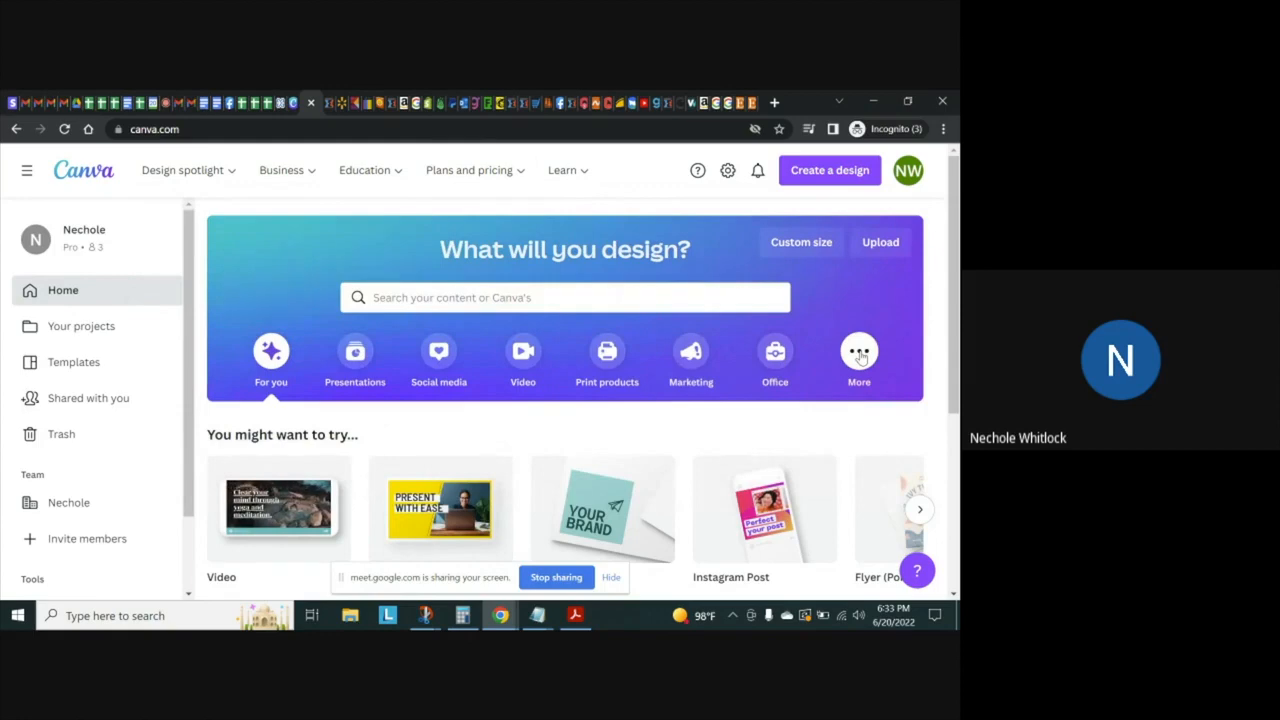
left_click(861, 357)
mouse_move(955, 249)
left_mouse_down()
mouse_move(955, 426)
mouse_move(952, 238)
left_mouse_up()
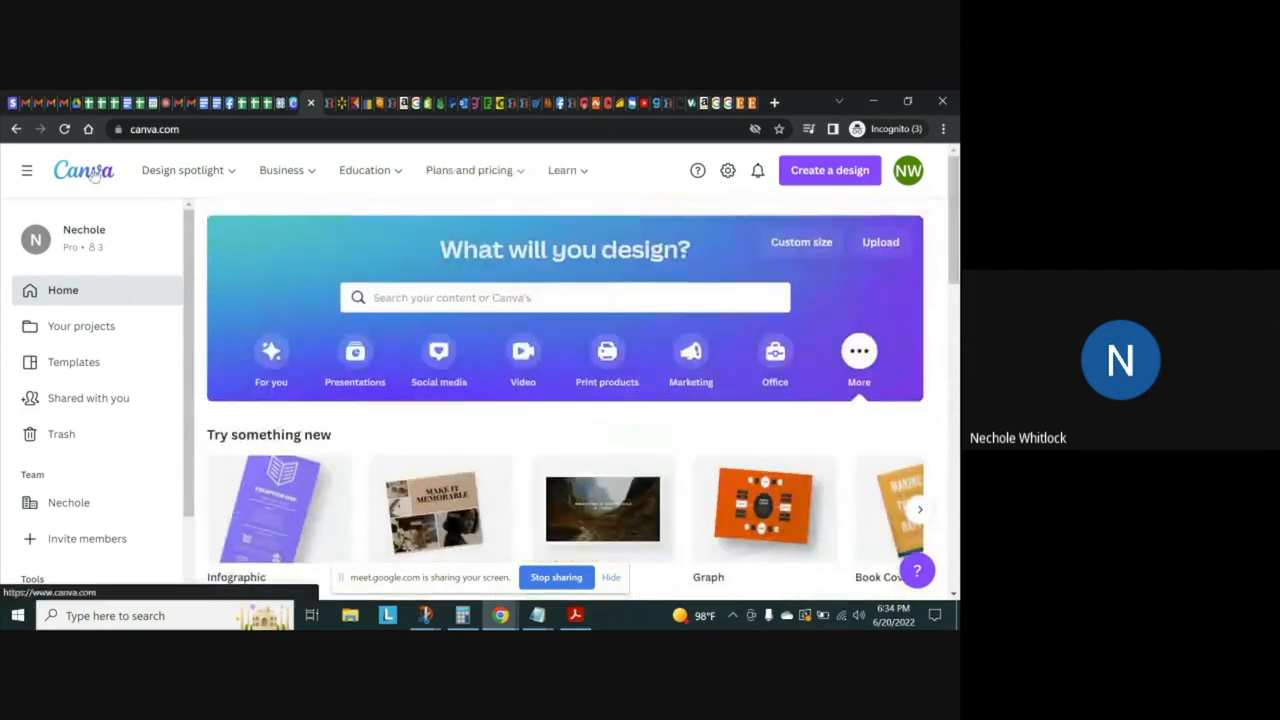
Open the custom print shirts page from Design spotlight and review its styles, templates and printing features
mouse_move(180, 176)
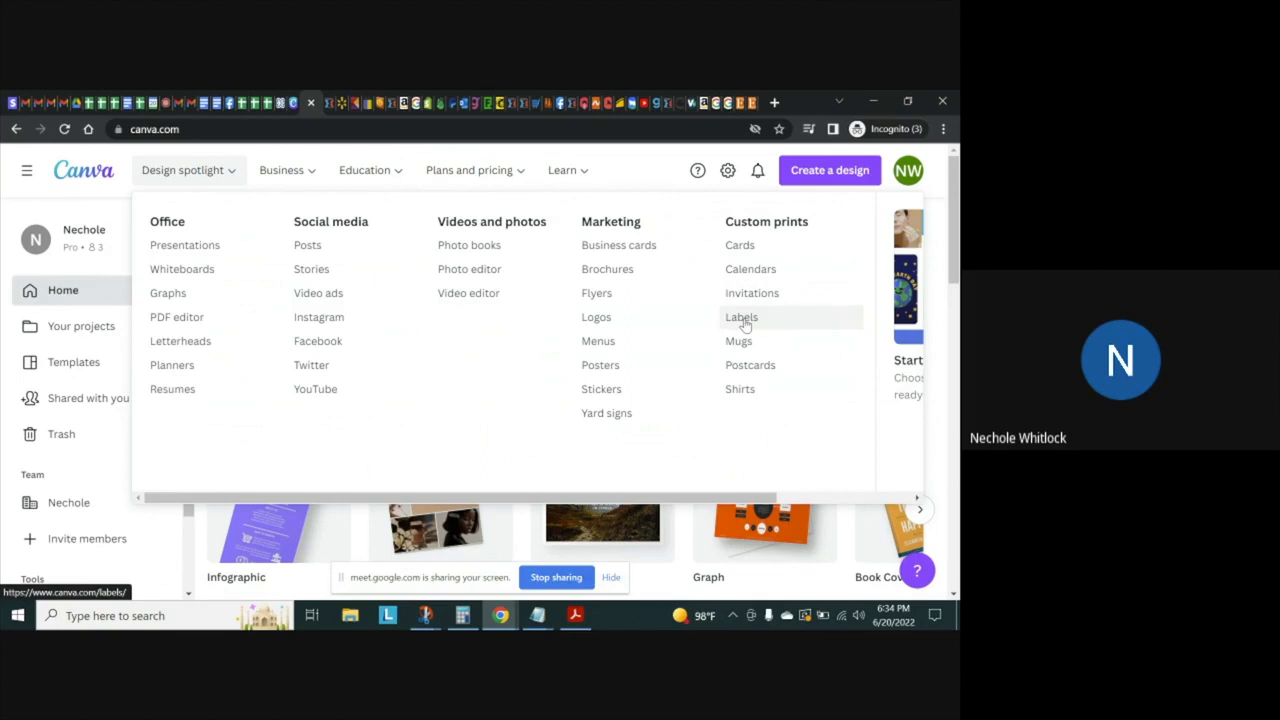
left_click(741, 390)
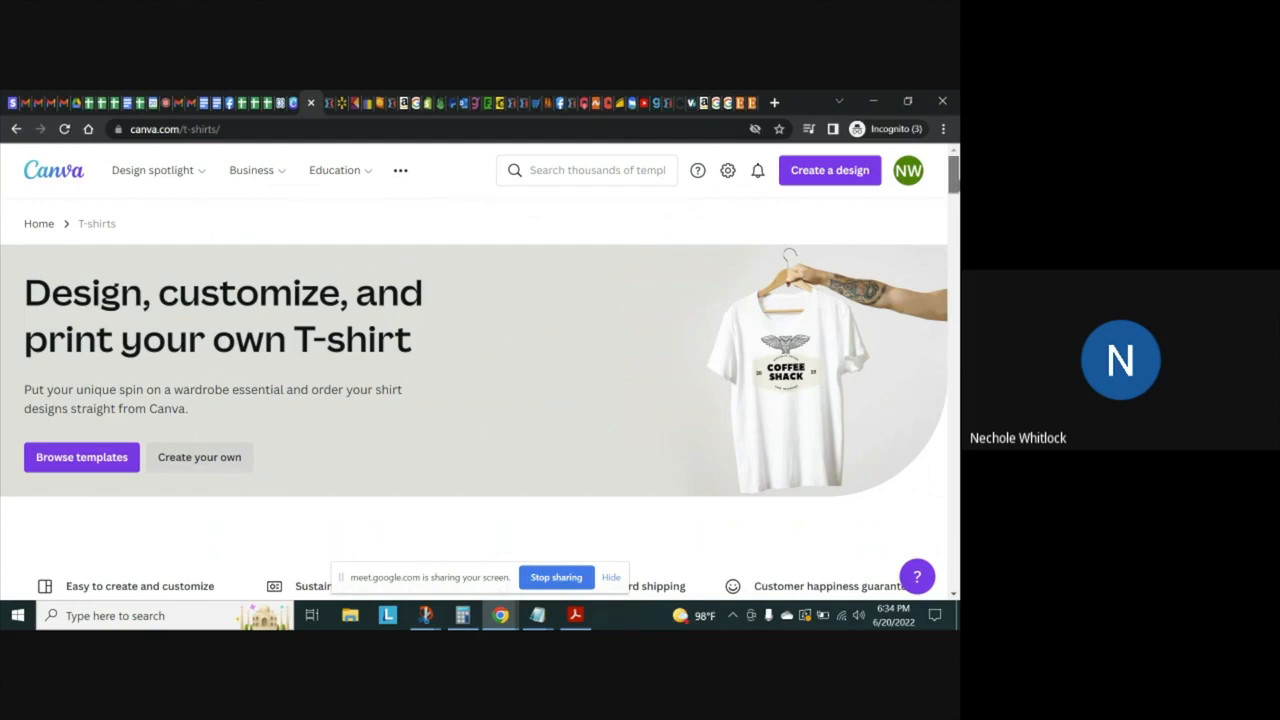
scroll(480, 400, "down", 3)
scroll(480, 400, "down", 3)
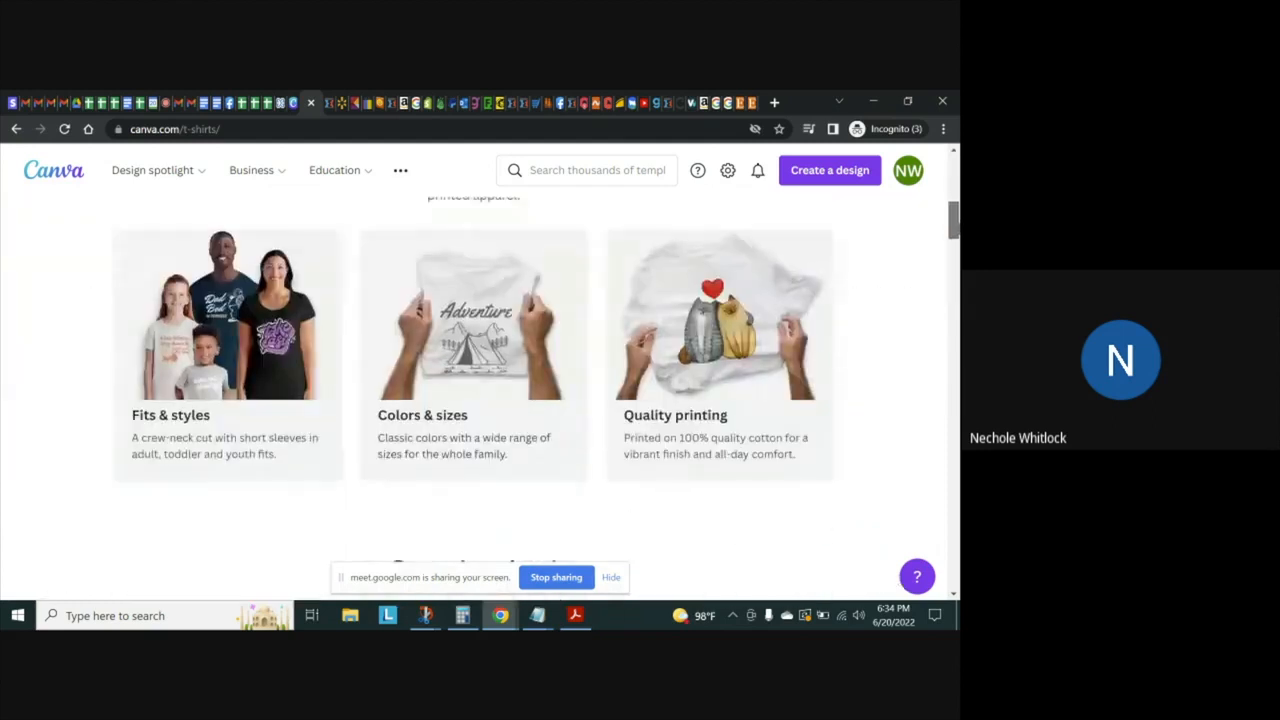
scroll(480, 400, "down", 1)
scroll(480, 400, "down", 6)
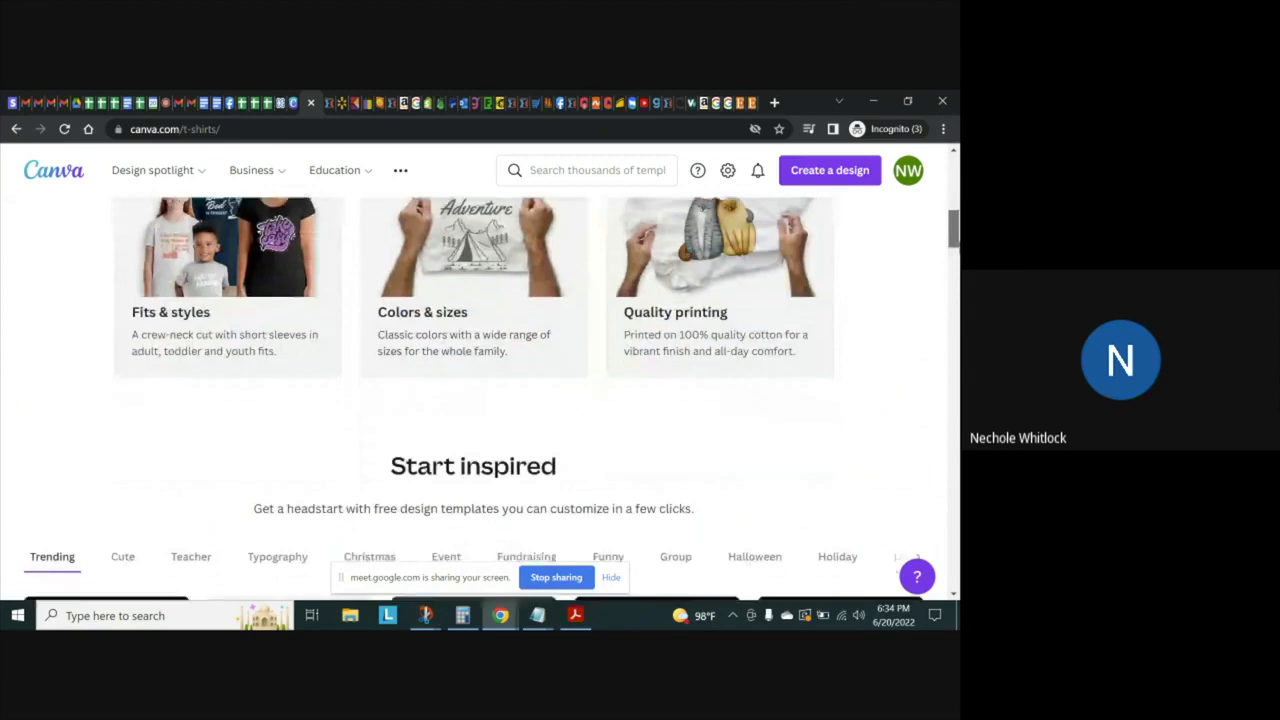
scroll(955, 364, "down", 9)
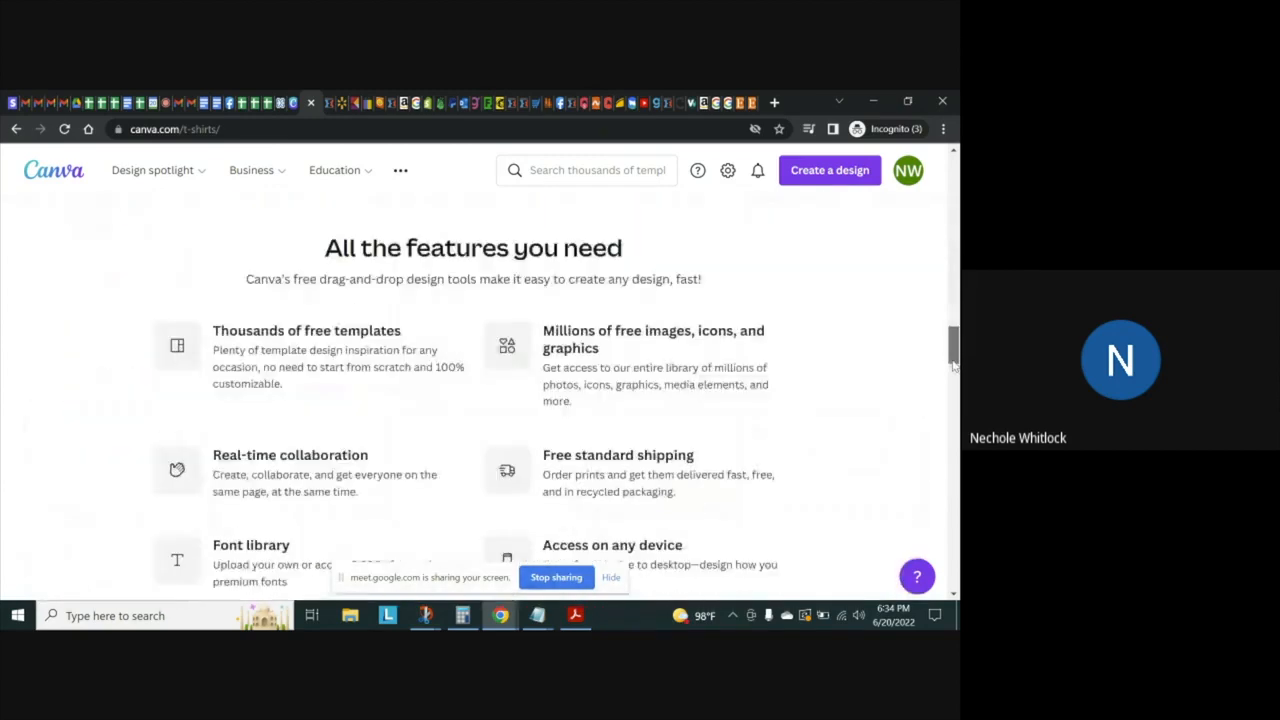
scroll(955, 364, "up", 10)
scroll(480, 400, "up", 8)
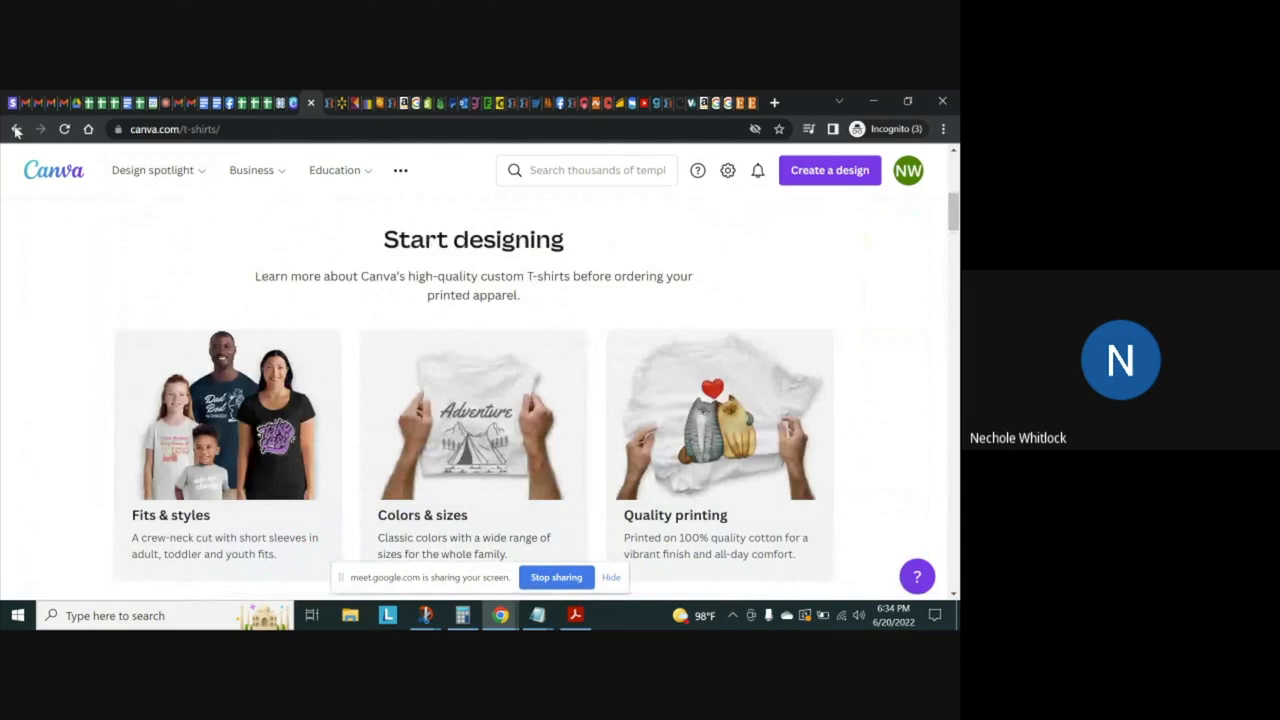
Go back to the Canva home page and reopen the "feelin'" Facebook video from your projects
left_click(53, 172)
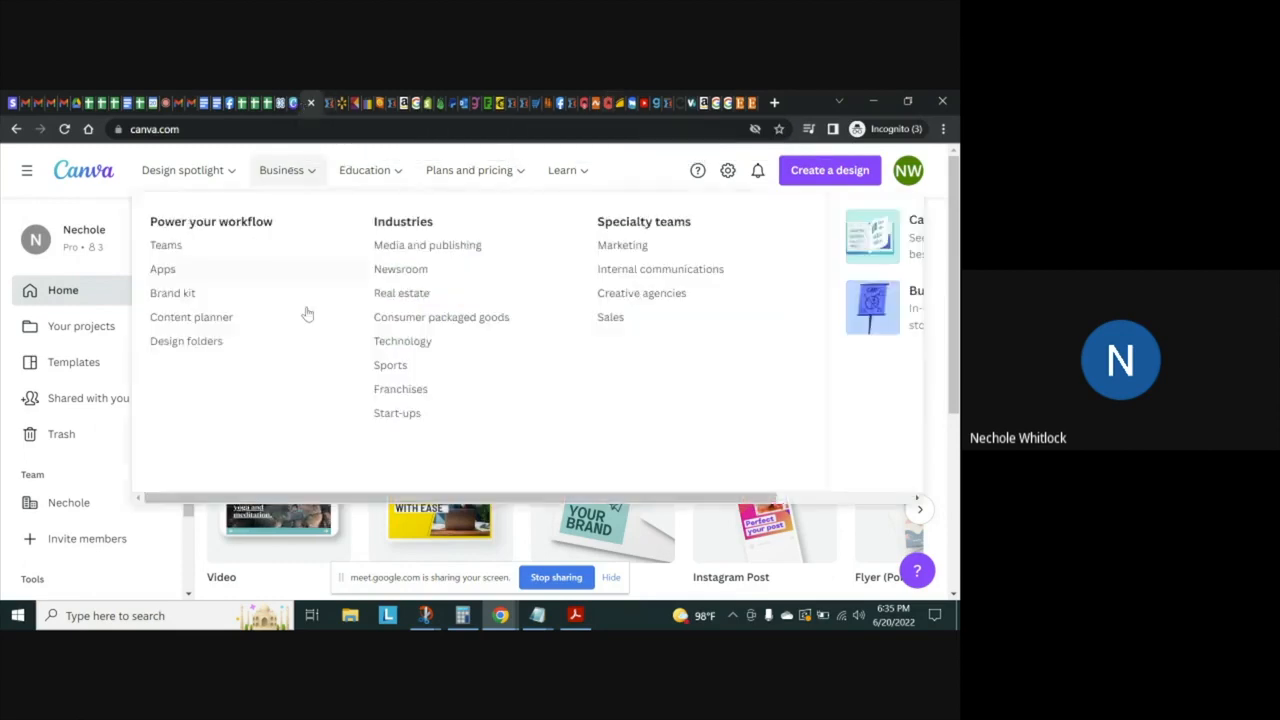
left_click(89, 331)
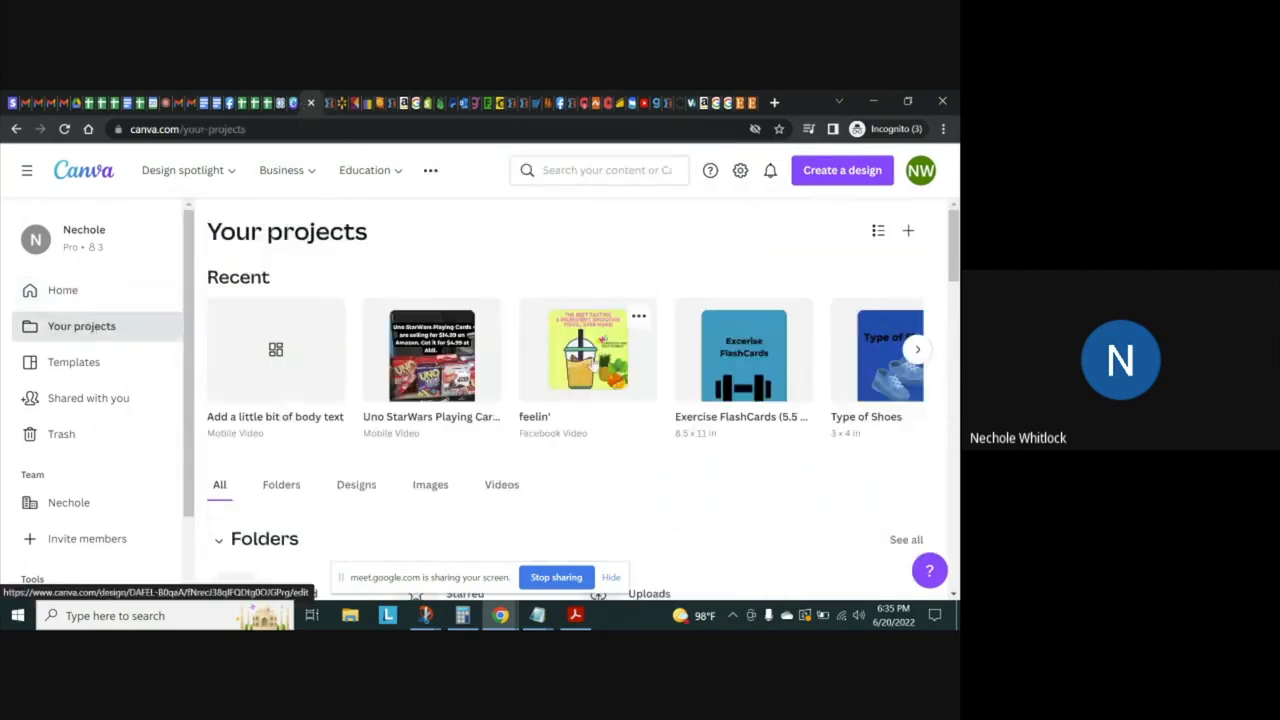
left_click(592, 366)
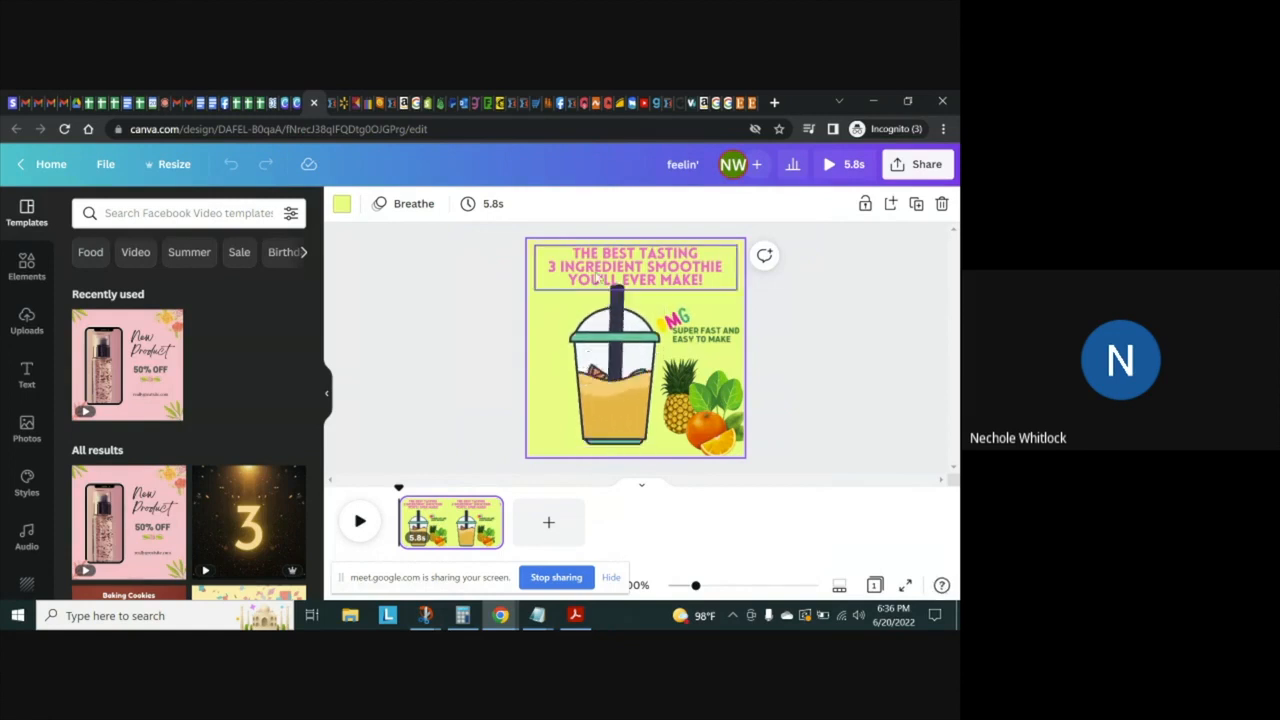
Shrink the smoothie cup graphic so it clears the headline and move it down near the bottom edge of the design
left_click(655, 292)
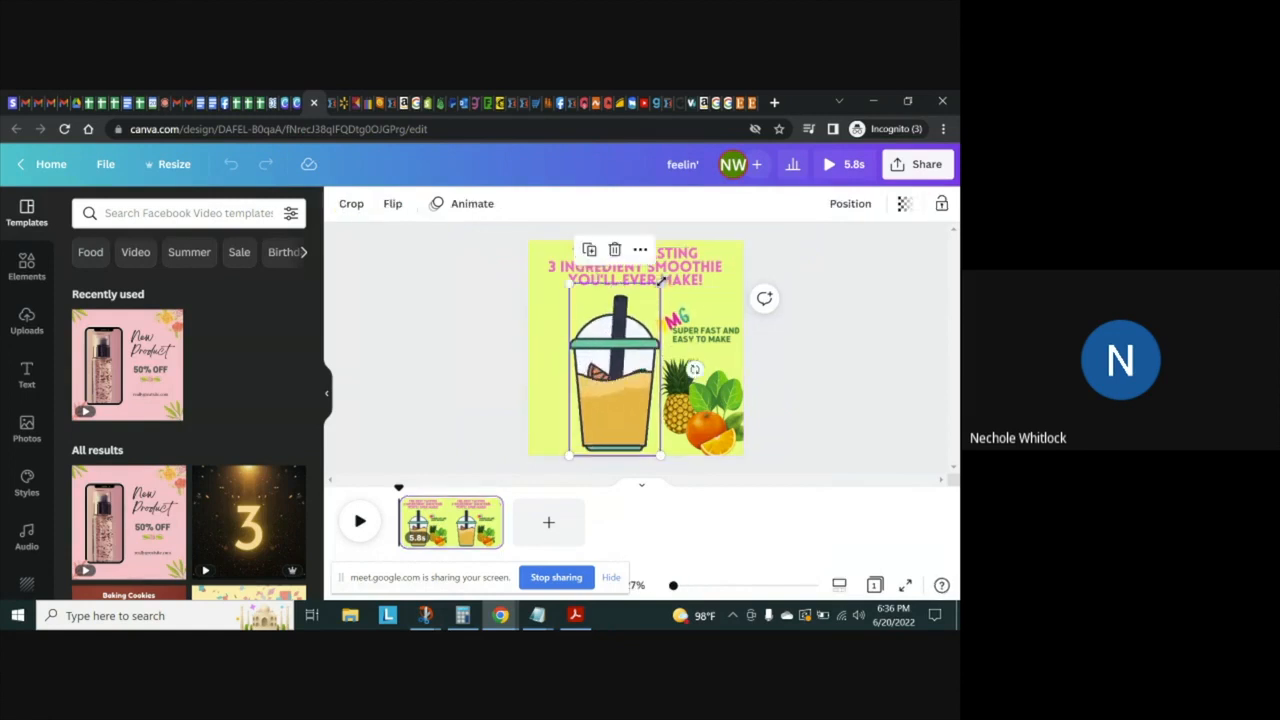
left_click_drag(660, 285, 613, 329)
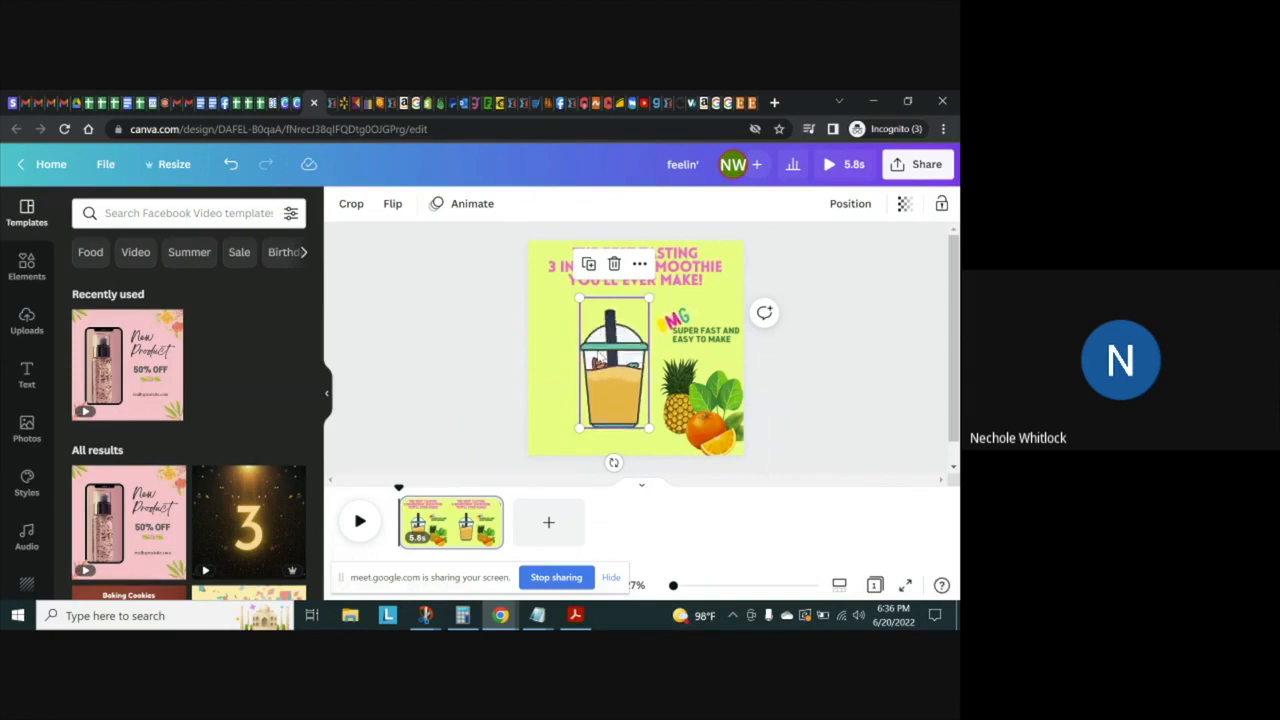
right_click(603, 385)
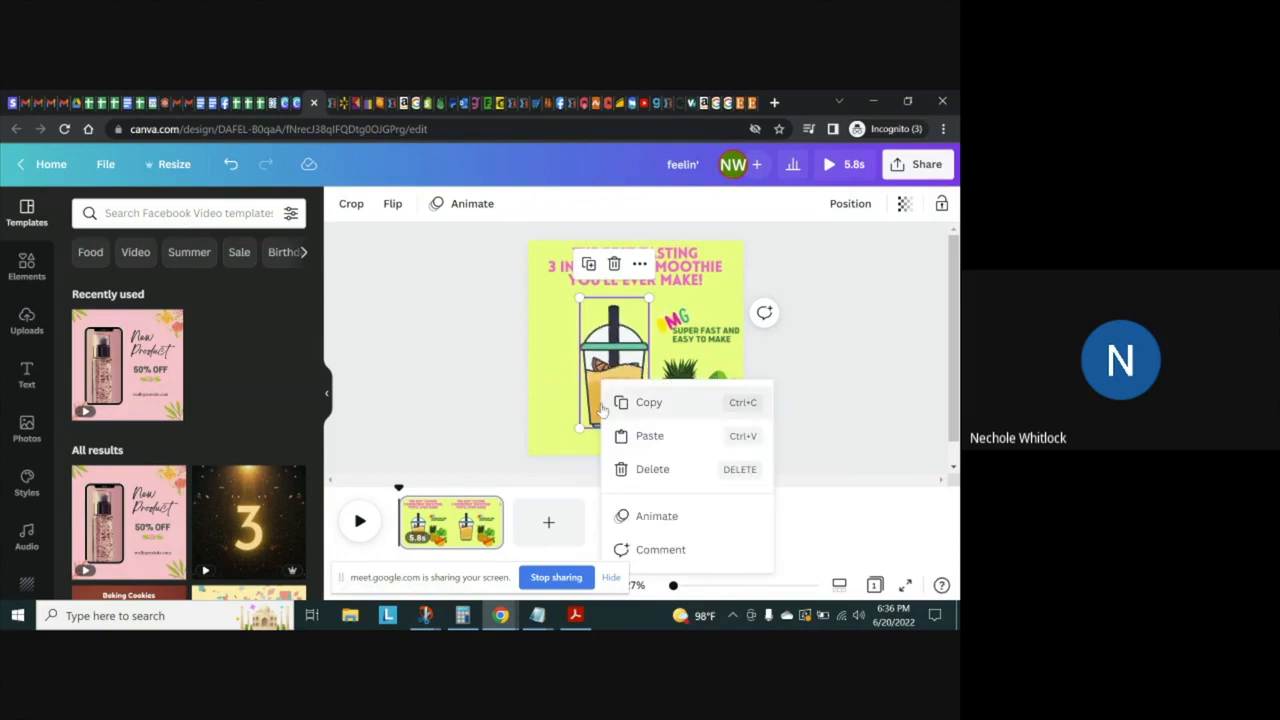
left_click(598, 372)
mouse_move(599, 369)
left_mouse_down()
mouse_move(587, 384)
mouse_move(604, 362)
mouse_move(606, 374)
left_mouse_up()
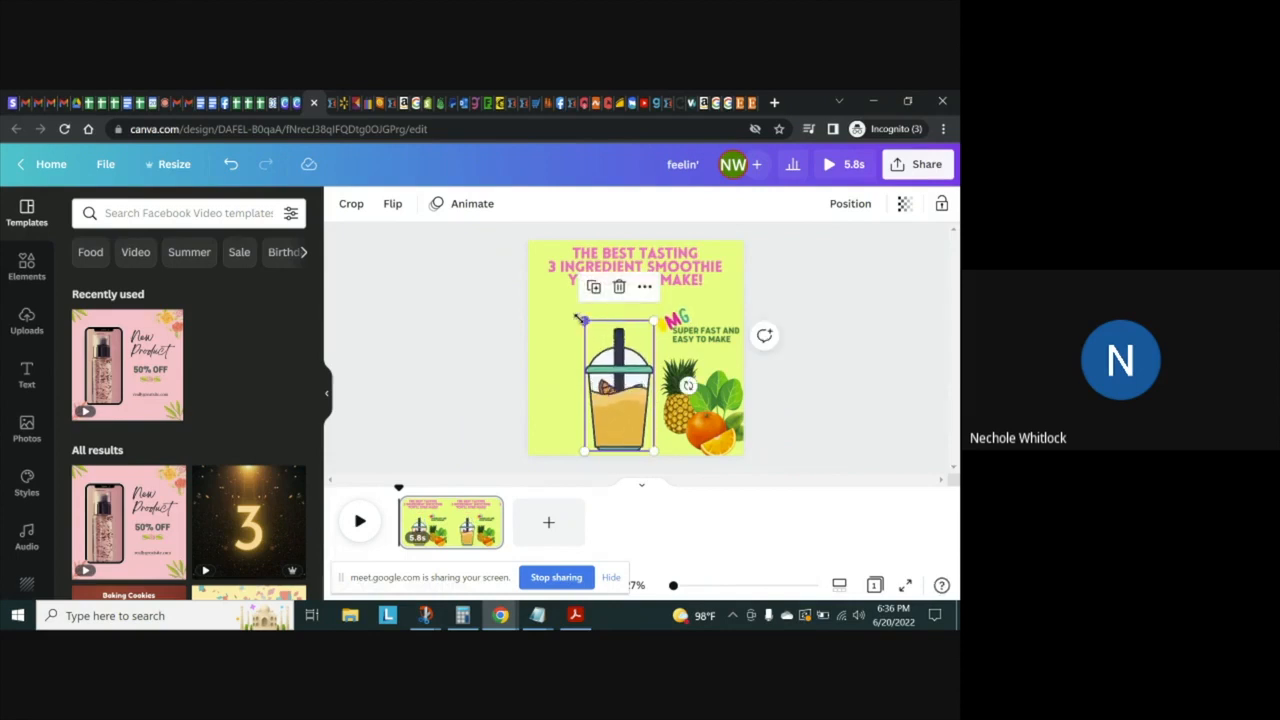
Enlarge the smoothie cup slightly from its upper-left corner and nudge it a little further left, away from the fruit
left_click_drag(580, 318, 561, 305)
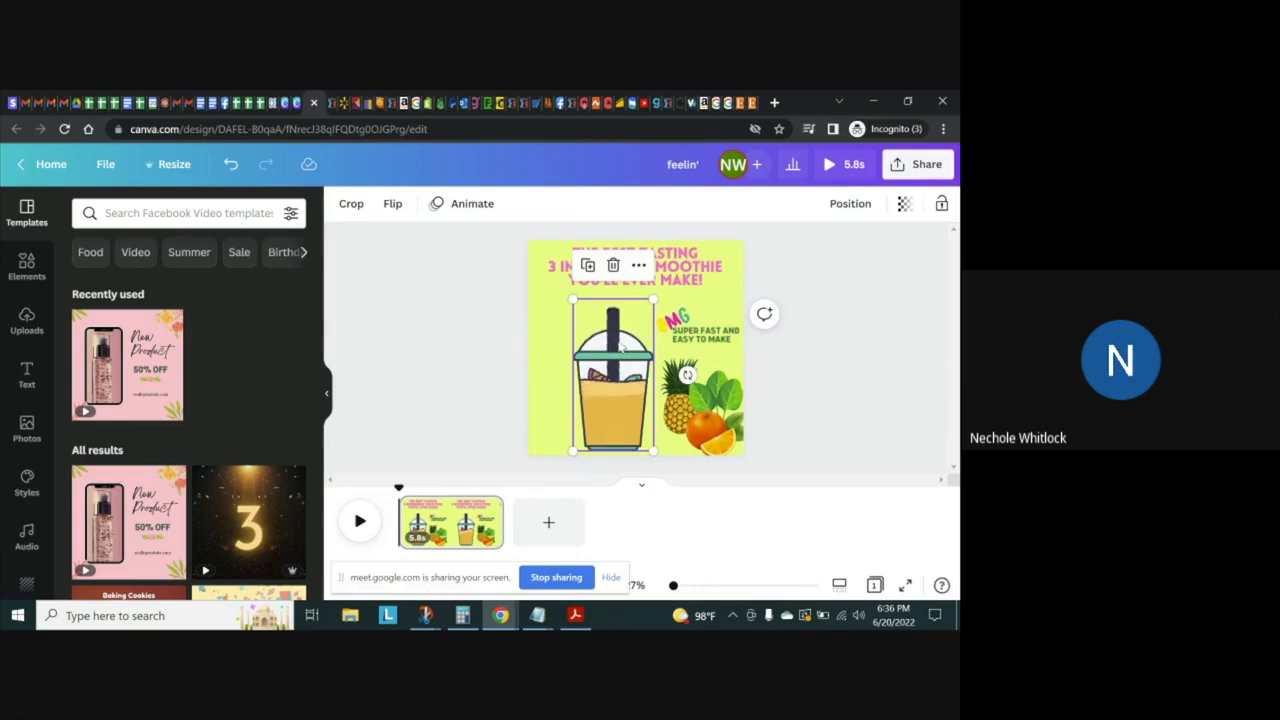
key("Escape")
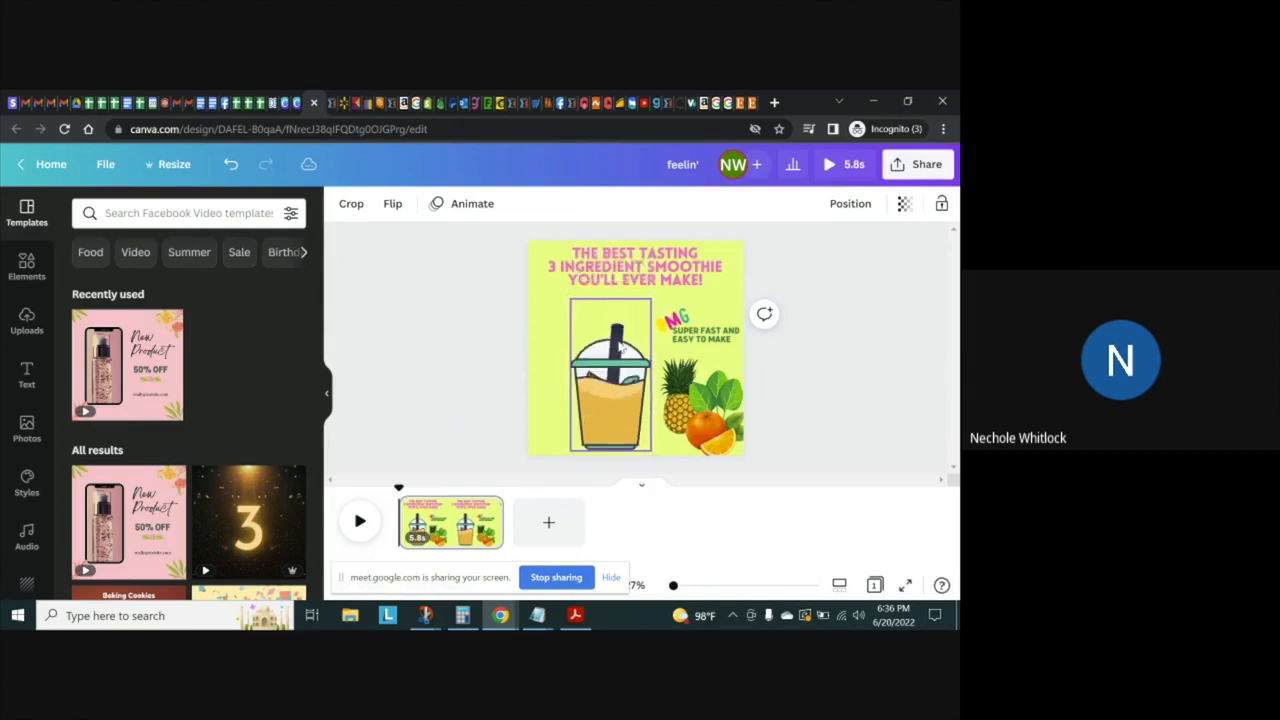
left_click(619, 346)
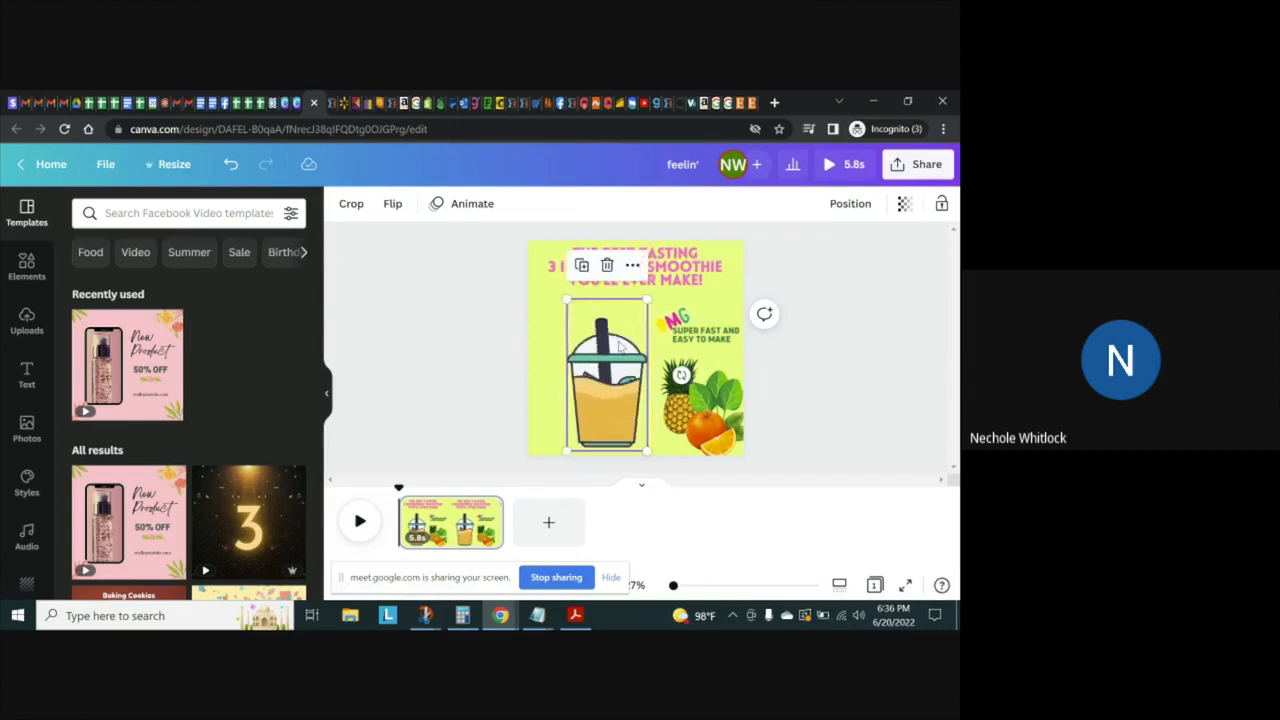
left_click(450, 321)
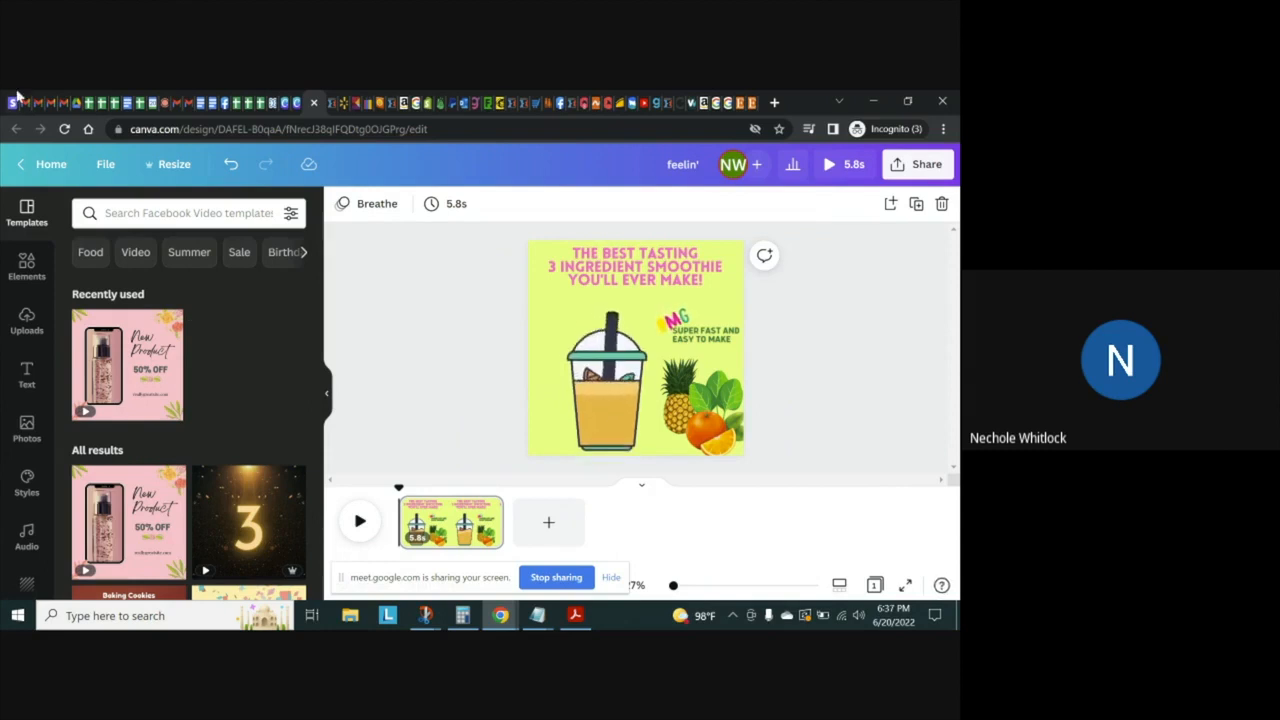
Switch to the Google Meet call that is being recorded
left_click(166, 100)
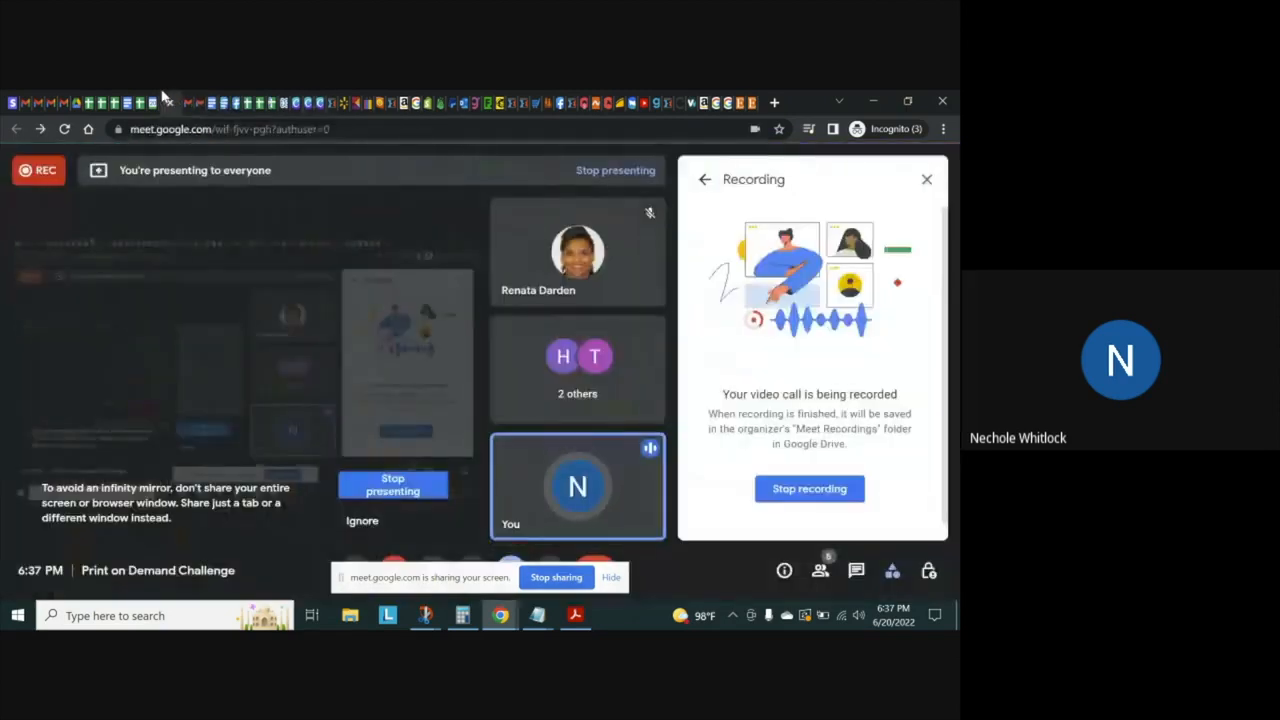